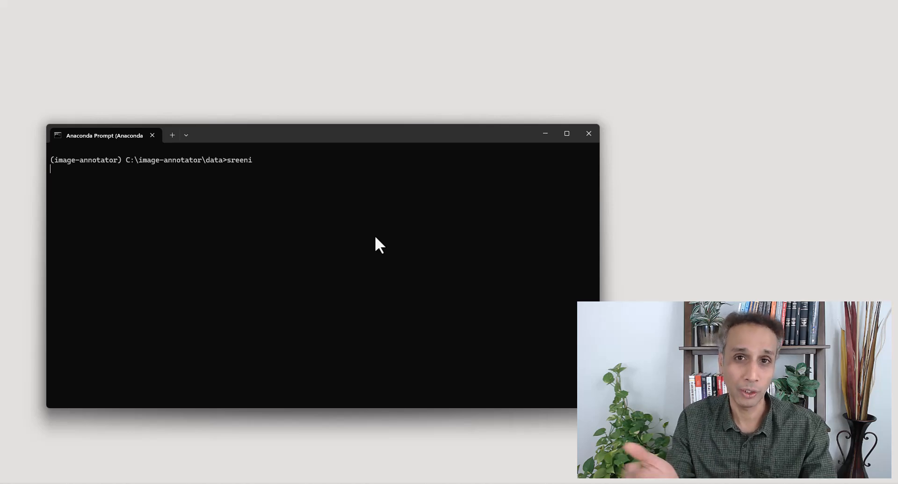
- Launch the image annotator with the sreeni command and show it maximized in light mode
{"action": "key", "text": "Return"}
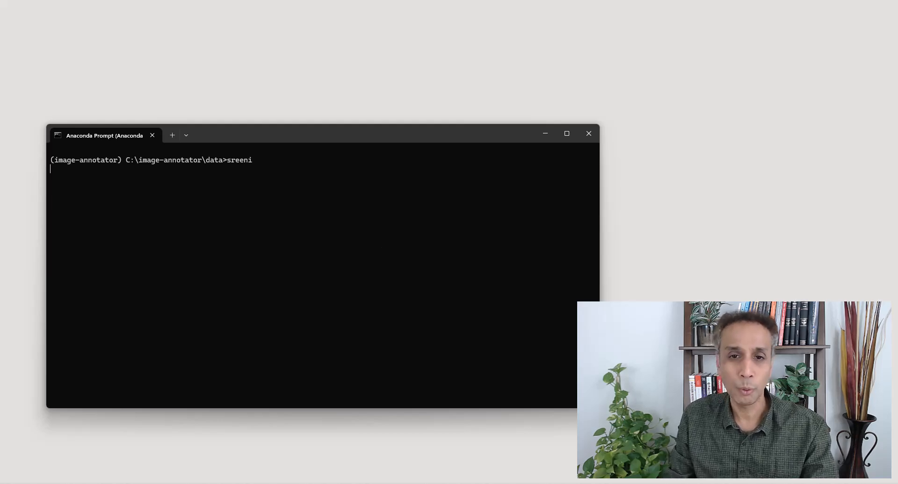
{"action": "left_click_drag", "start_coordinate": [486, 310], "coordinate": [617, 91]}
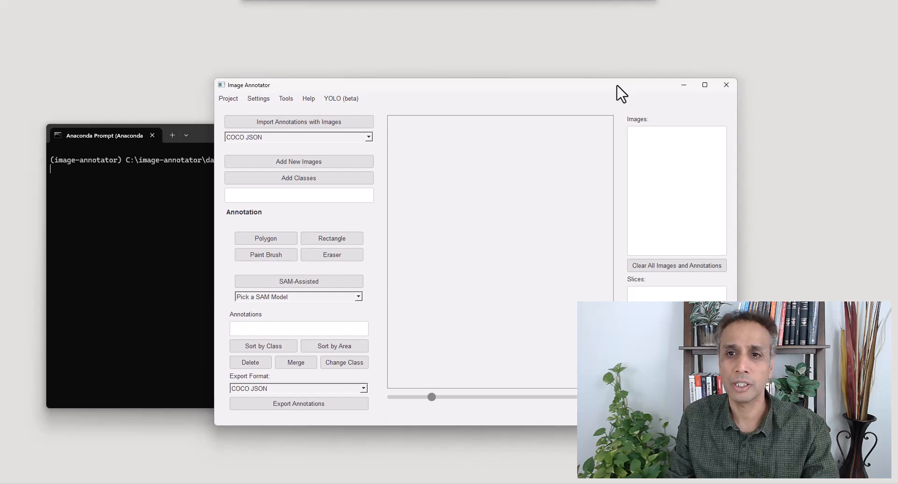
{"action": "double_click", "coordinate": [512, 91]}
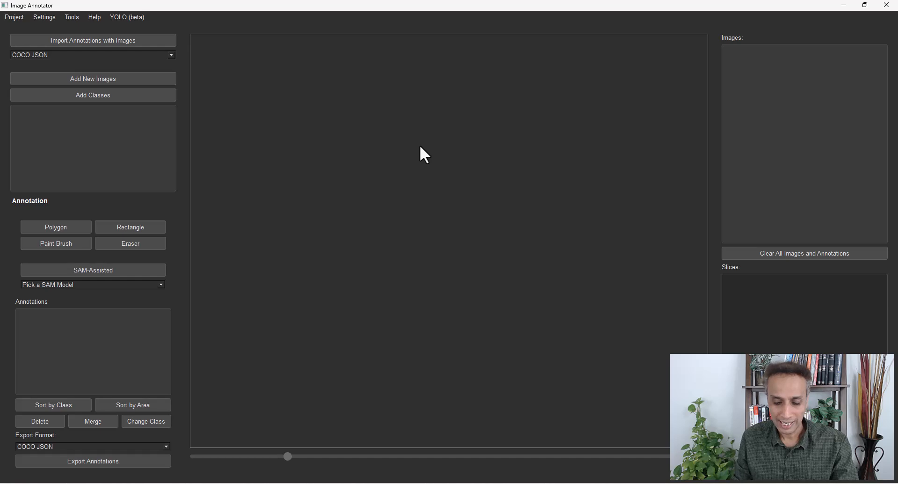
{"action": "key", "text": "ctrl+d"}
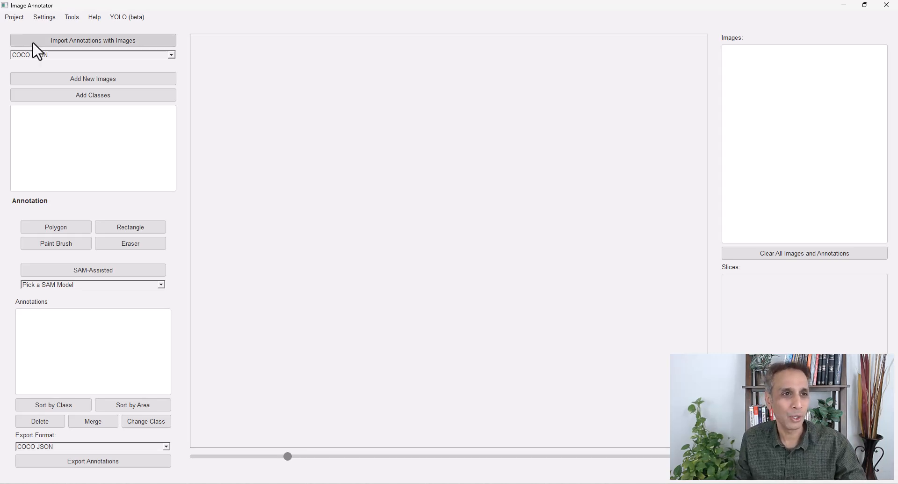
- Try the Large interface font size and return it to Medium
{"action": "left_click", "coordinate": [44, 18]}
{"action": "mouse_move", "coordinate": [85, 30]}
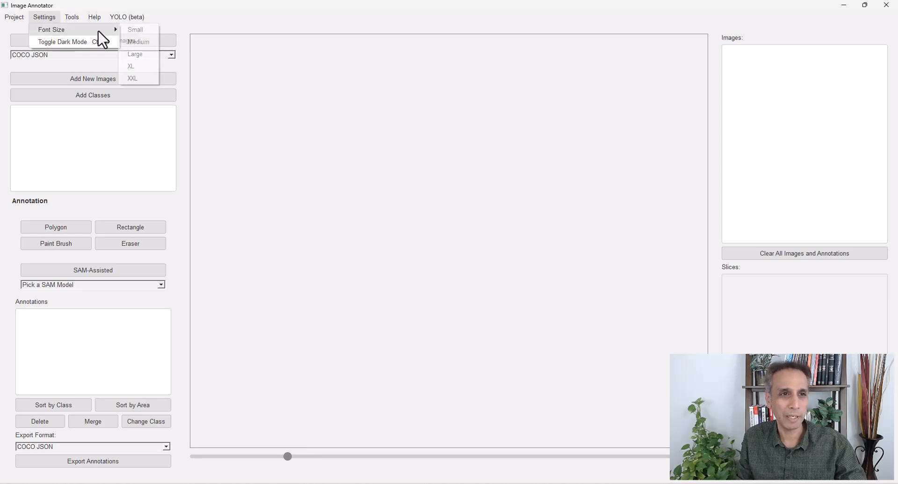
{"action": "left_click", "coordinate": [142, 63]}
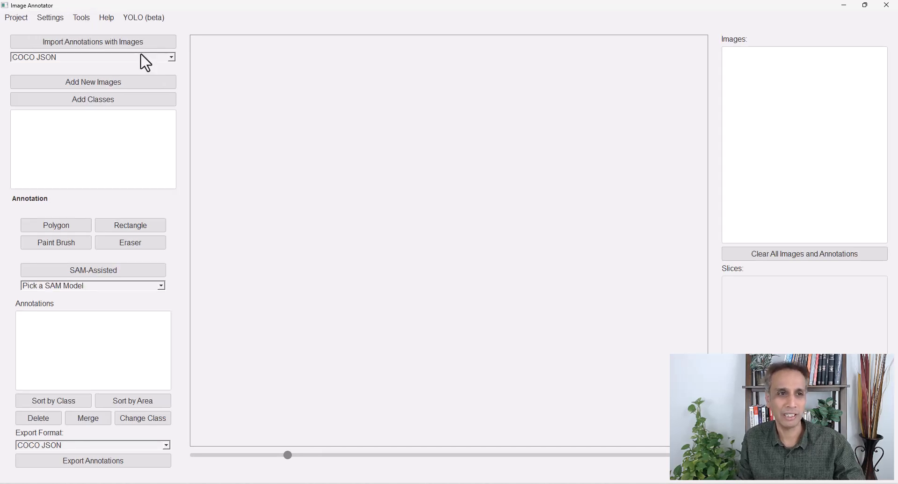
{"action": "left_click", "coordinate": [51, 19]}
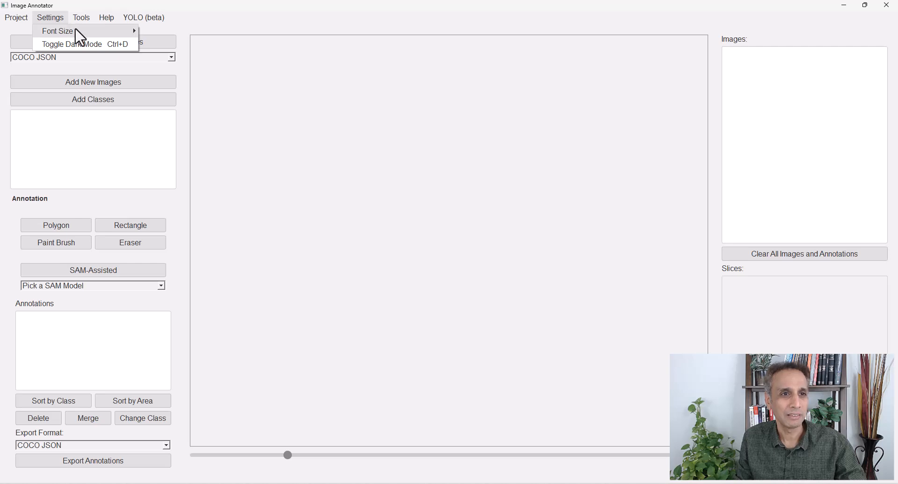
{"action": "mouse_move", "coordinate": [117, 31]}
{"action": "left_click", "coordinate": [153, 46]}
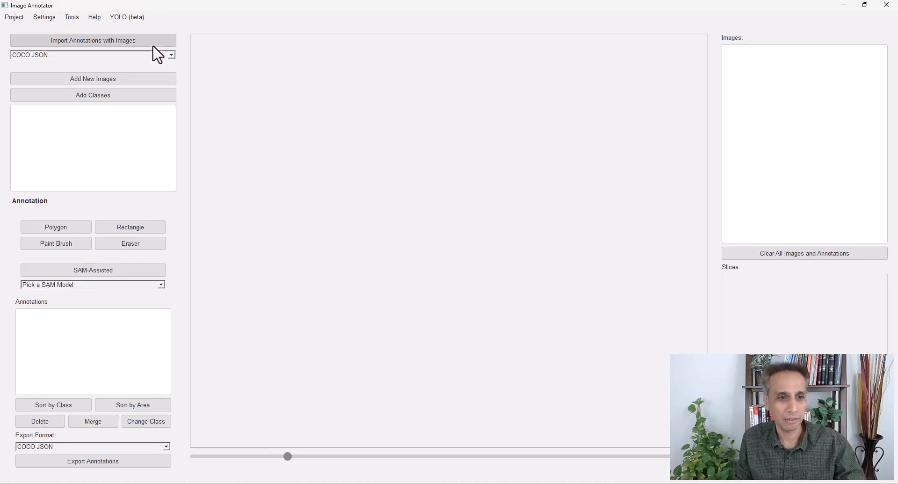
- Set the interface font size to Large
{"action": "left_click", "coordinate": [52, 19]}
{"action": "mouse_move", "coordinate": [70, 31]}
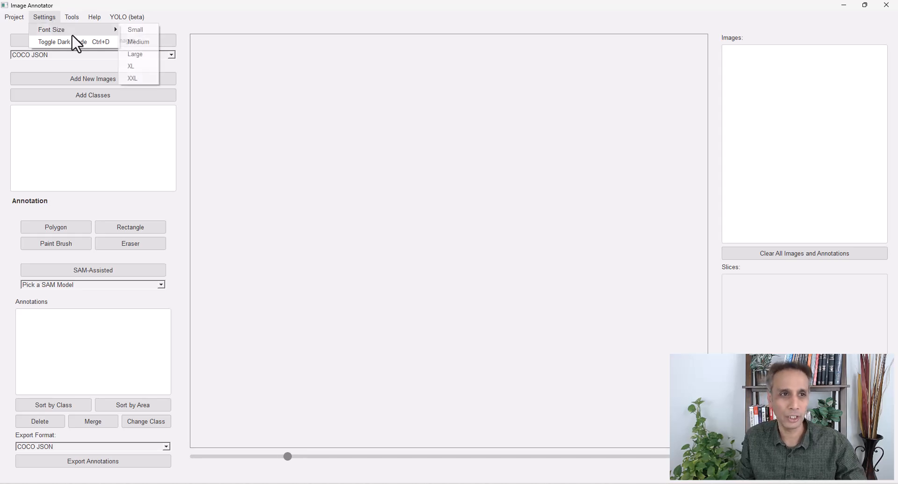
{"action": "left_click", "coordinate": [136, 54]}
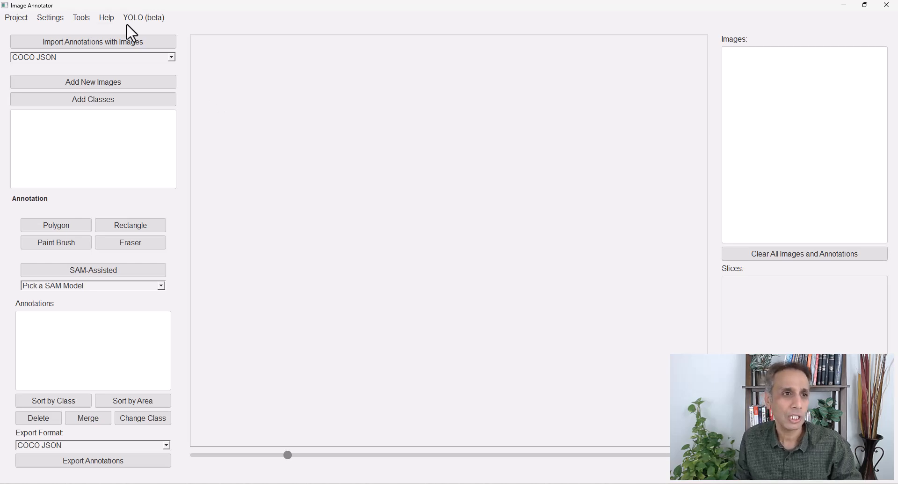
{"action": "left_click", "coordinate": [17, 19]}
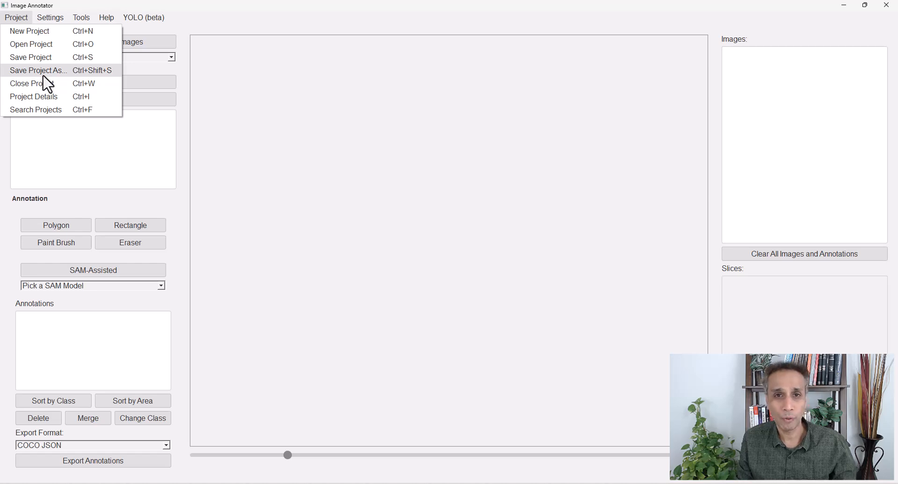
{"action": "mouse_move", "coordinate": [60, 19]}
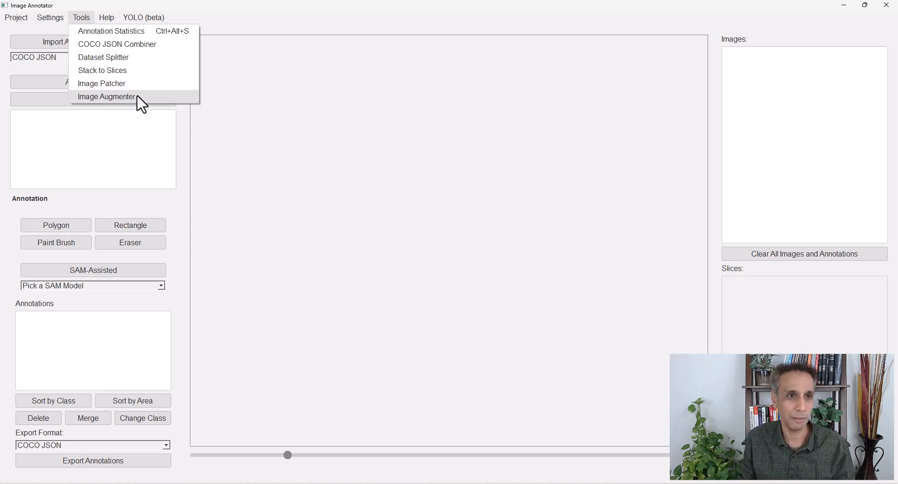
{"action": "mouse_move", "coordinate": [107, 19]}
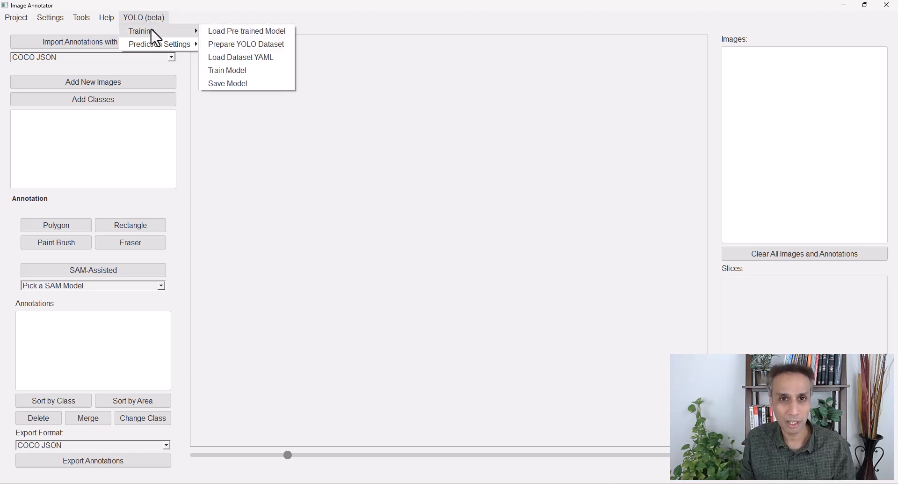
{"action": "mouse_move", "coordinate": [160, 43]}
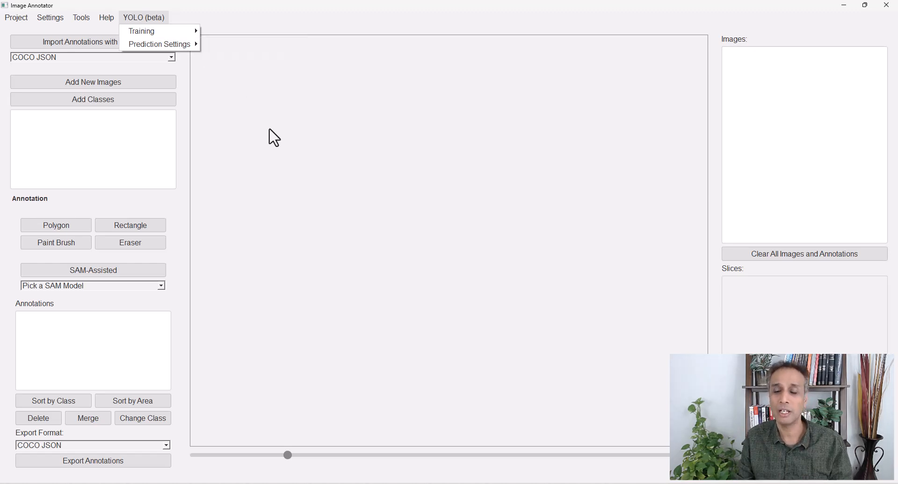
{"action": "left_click", "coordinate": [295, 262]}
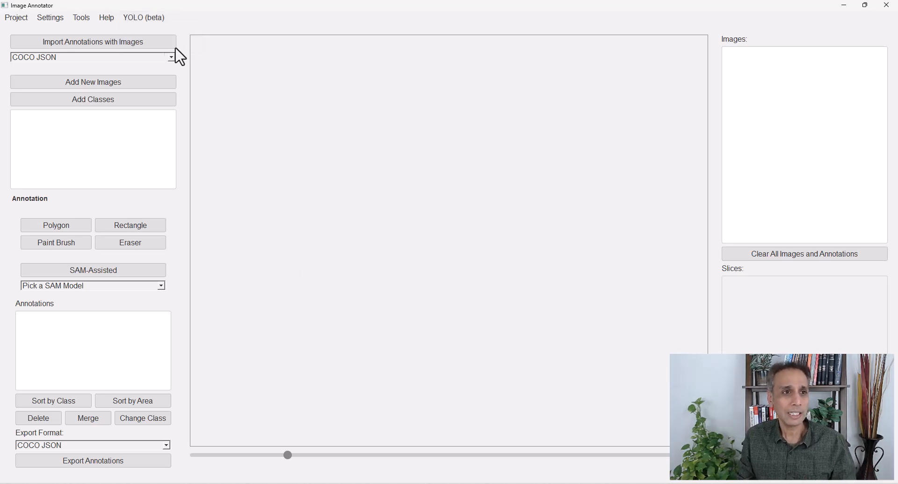
- Start a new project and choose the project1 folder inside data as its save location
{"action": "left_click", "coordinate": [23, 20]}
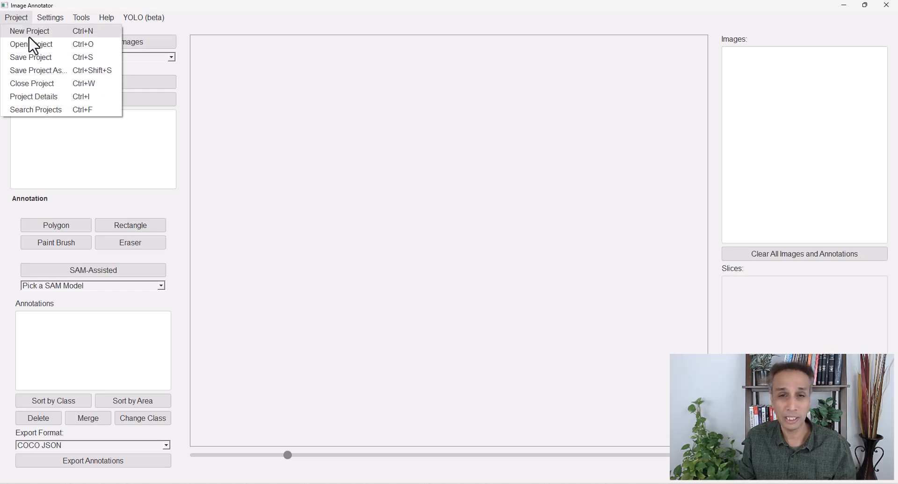
{"action": "left_click", "coordinate": [29, 37]}
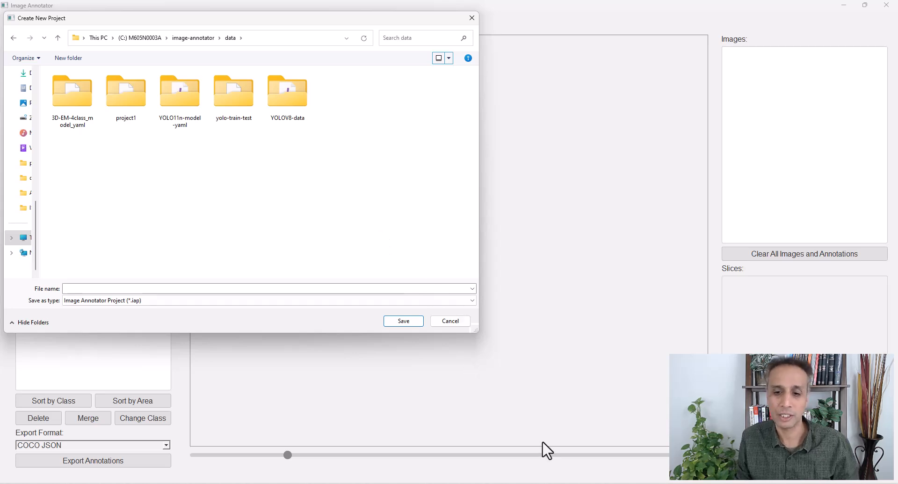
{"action": "left_click", "coordinate": [553, 483]}
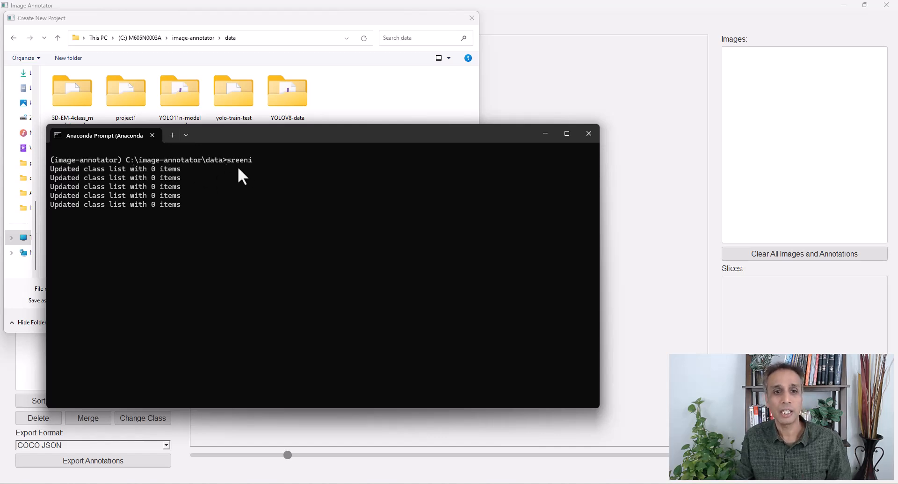
{"action": "left_click", "coordinate": [541, 137]}
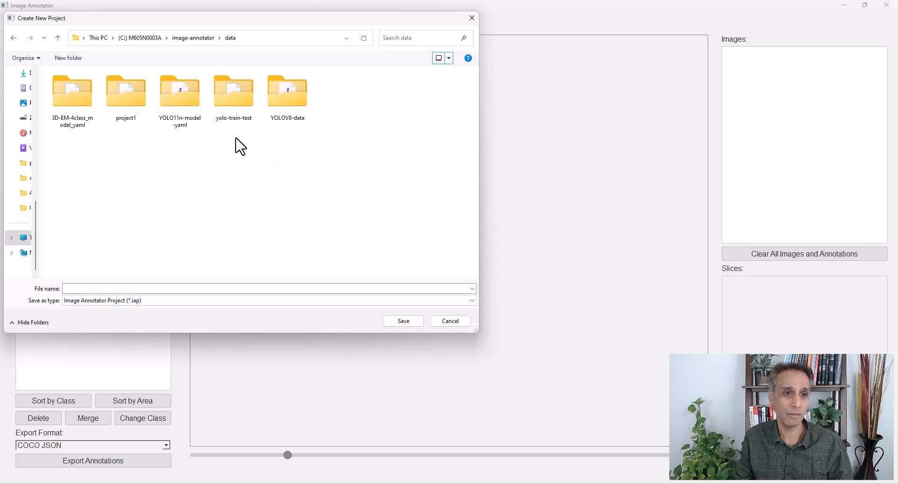
{"action": "double_click", "coordinate": [123, 107]}
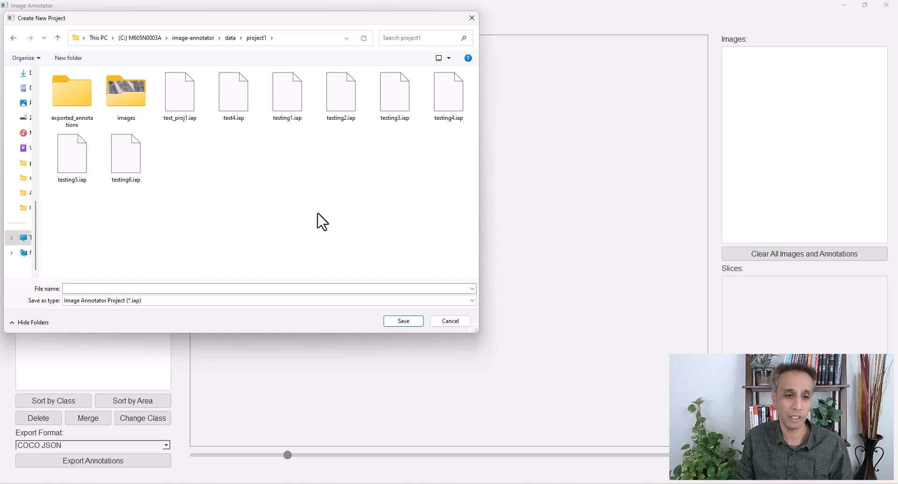
- Name the new project file tutorial1 and save it as an Image Annotator Project
{"action": "left_click", "coordinate": [267, 288]}
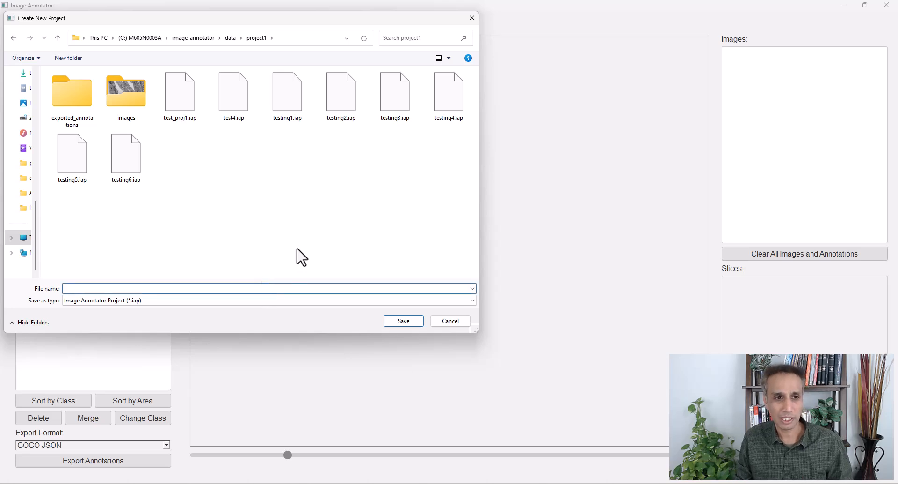
{"action": "type", "text": "tra"}
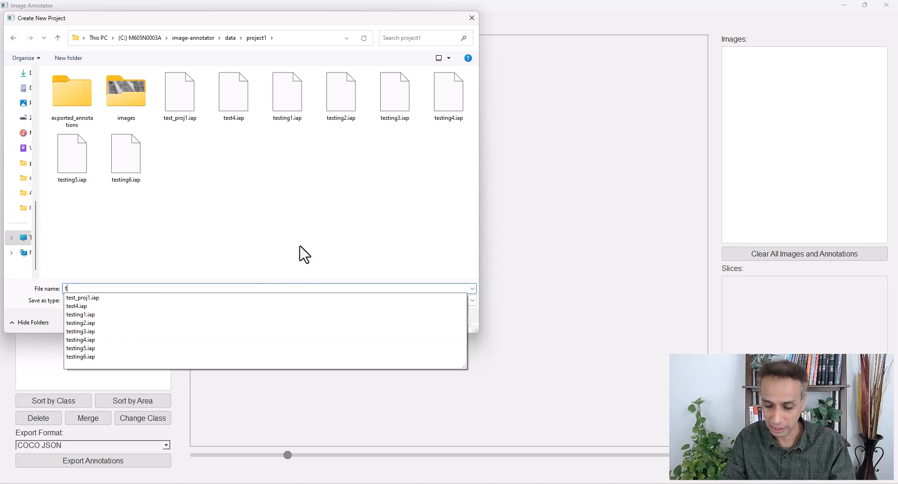
{"action": "key", "text": "BackSpace"}
{"action": "key", "text": "BackSpace"}
{"action": "key", "text": "BackSpace"}
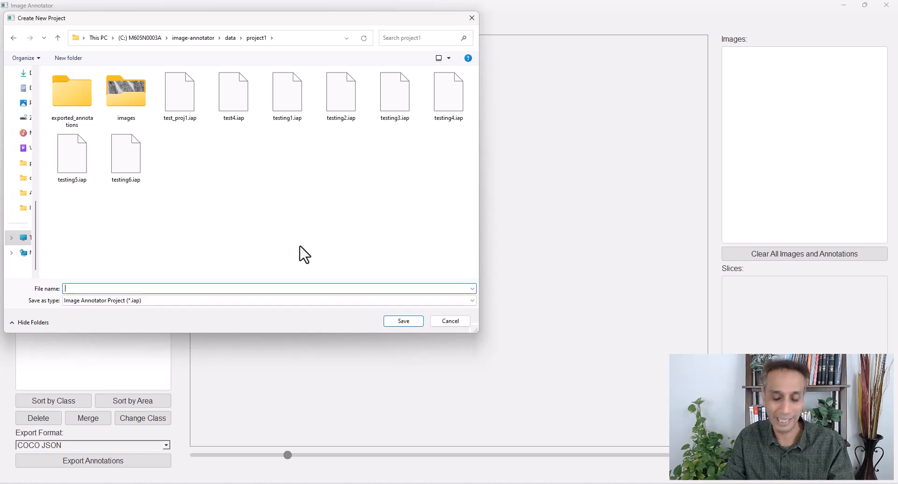
{"action": "type", "text": "tuo"}
{"action": "key", "text": "BackSpace"}
{"action": "type", "text": "torial1"}
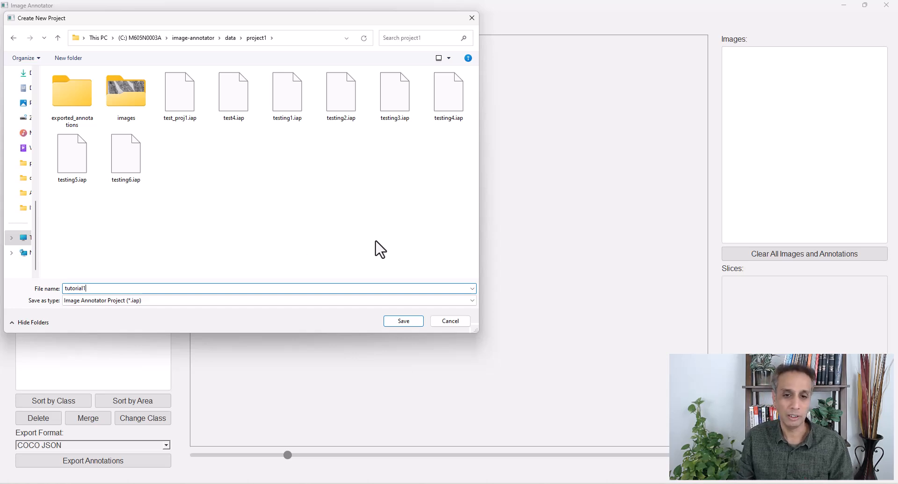
{"action": "left_click", "coordinate": [406, 321]}
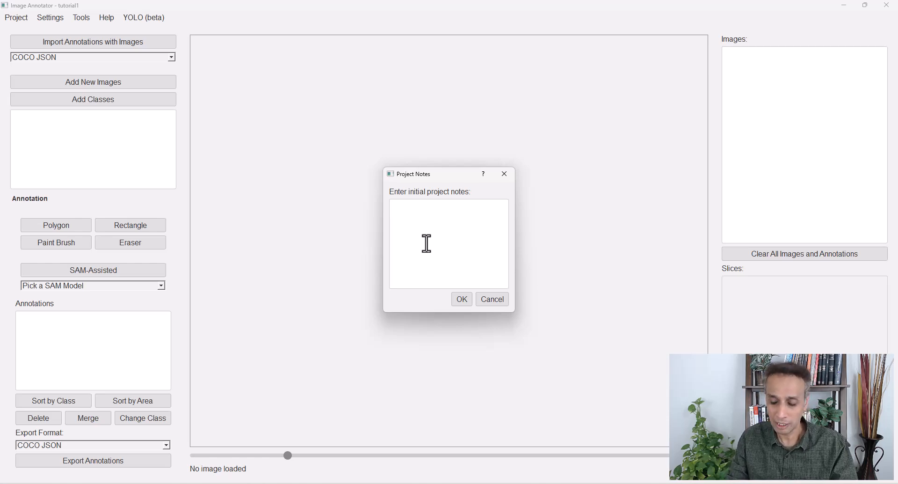
- Enter the project note "This project is defintely not about monkeys or elephants, it is about cells and mitochondria." and finish creating the project
{"action": "type", "text": "This projec"}
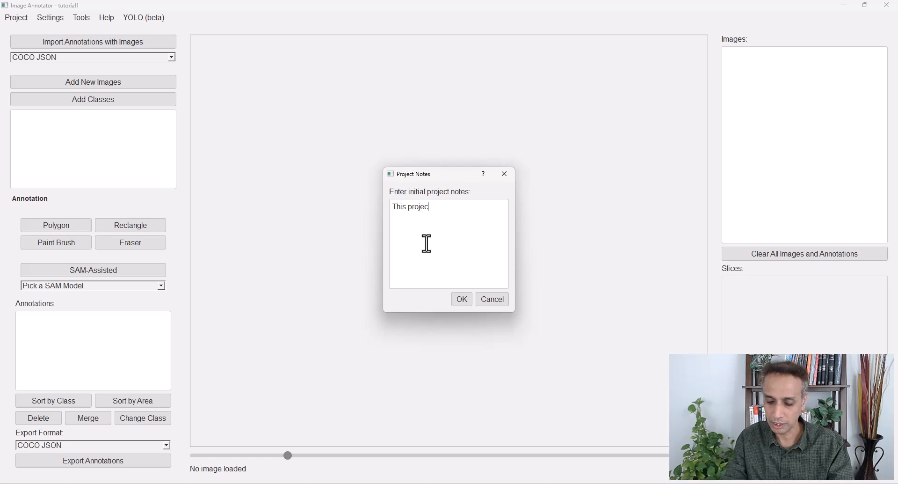
{"action": "type", "text": "t is definite"}
{"action": "key", "text": "BackSpace"}
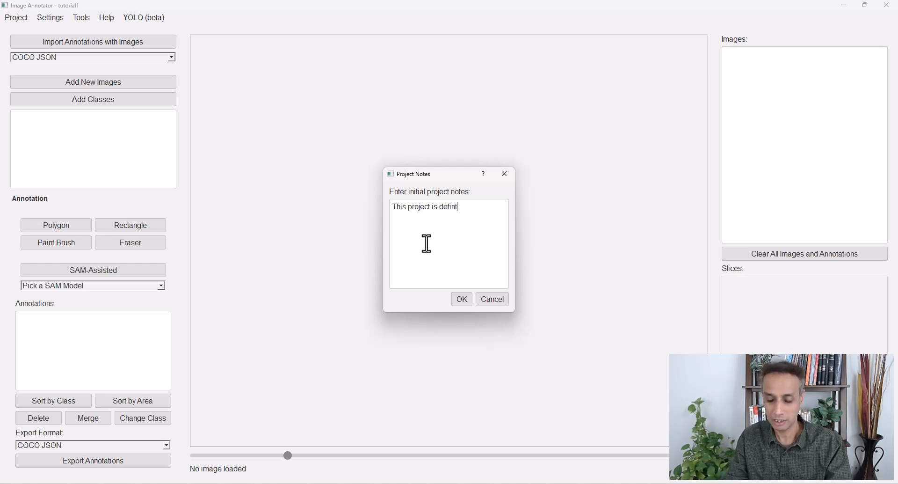
{"action": "type", "text": "ely not abou"}
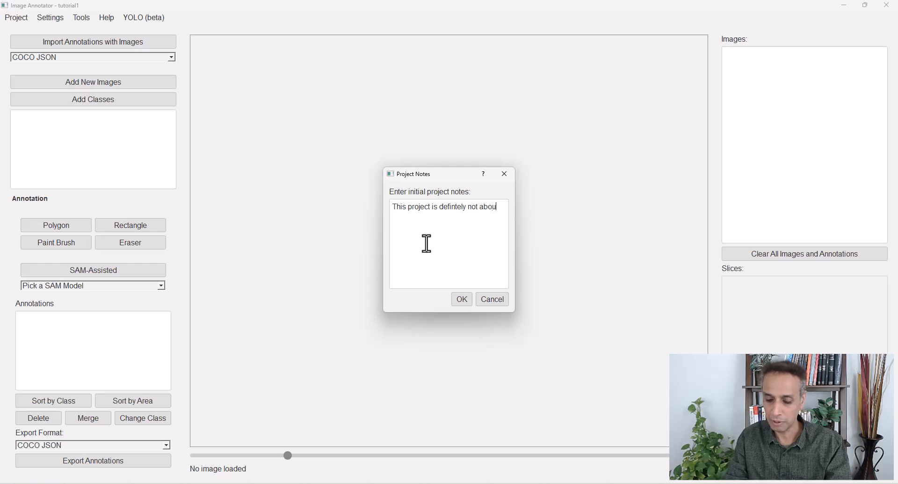
{"action": "type", "text": "t monkeys or"}
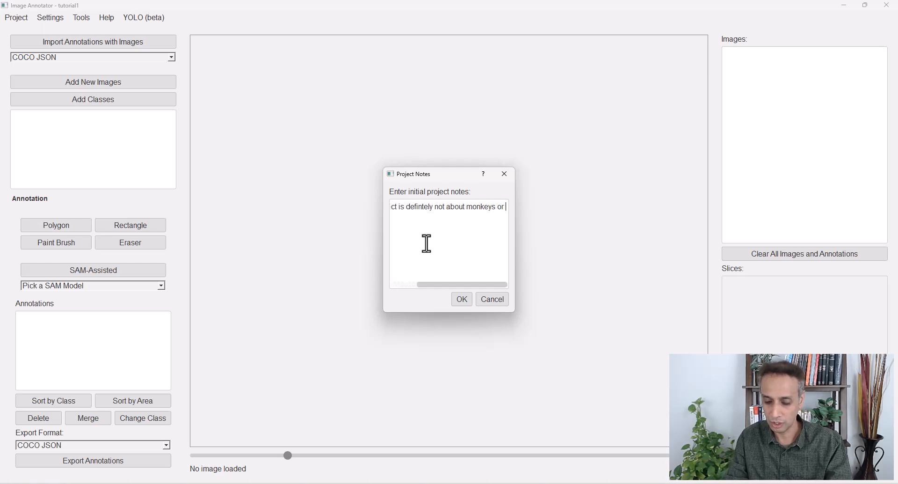
{"action": "type", "text": " elephants"}
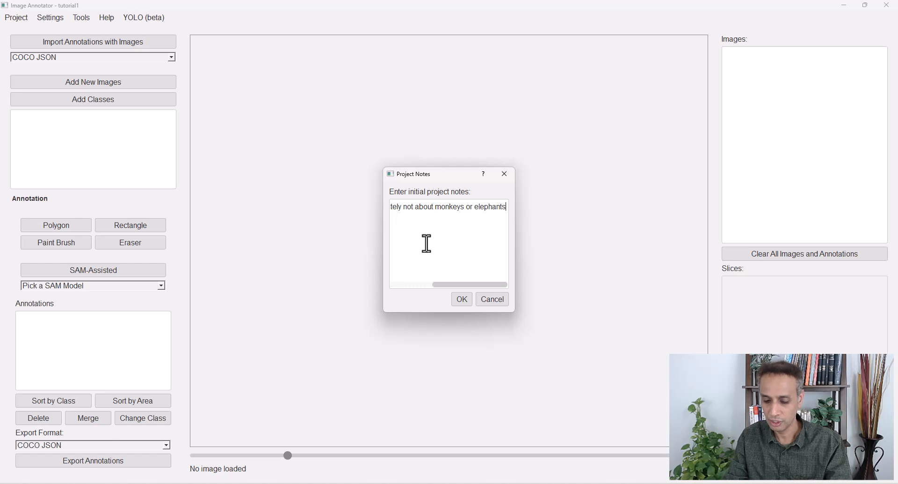
{"action": "type", "text": ", it is abo"}
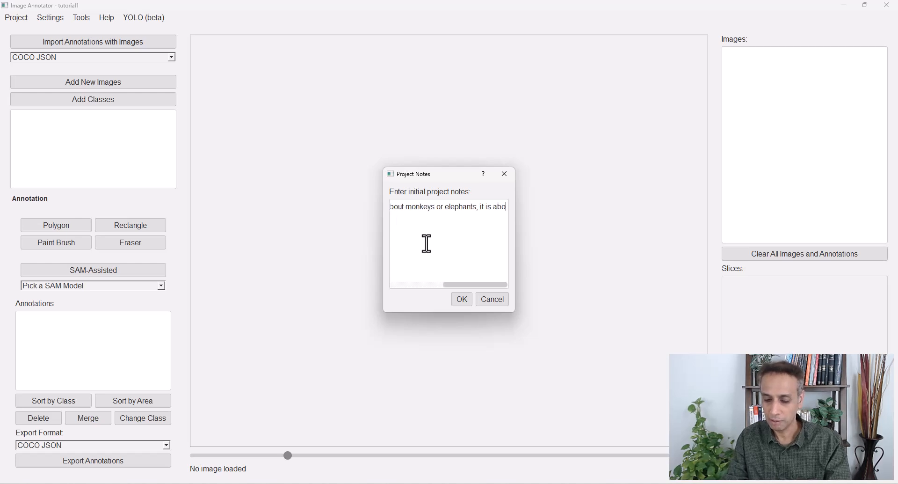
{"action": "type", "text": "ut cells and mito"}
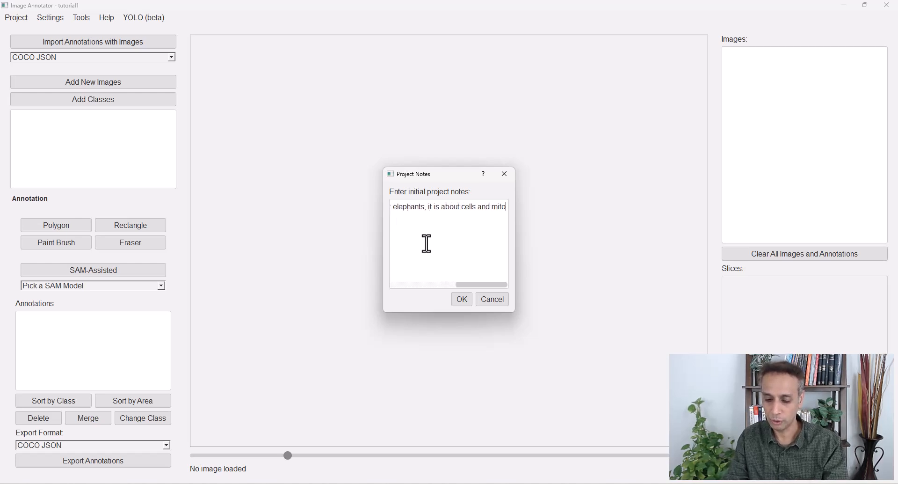
{"action": "type", "text": "chondria."}
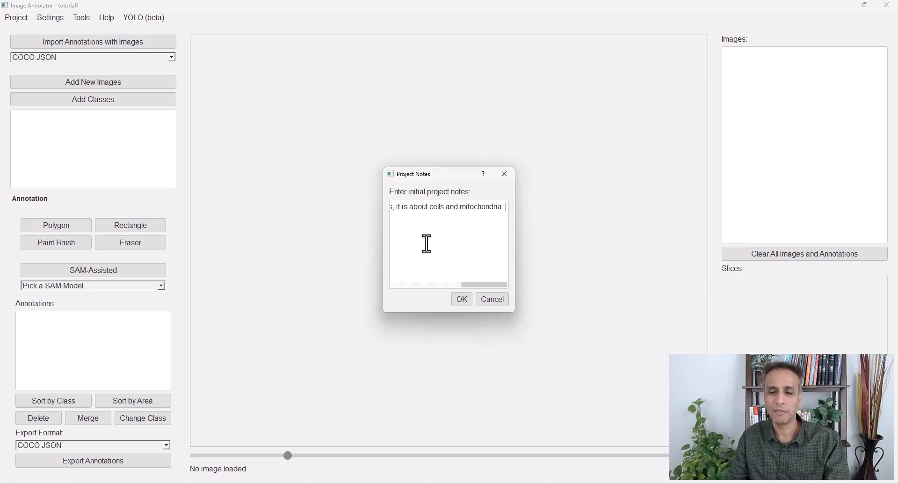
{"action": "left_click", "coordinate": [411, 286]}
{"action": "left_click", "coordinate": [409, 286]}
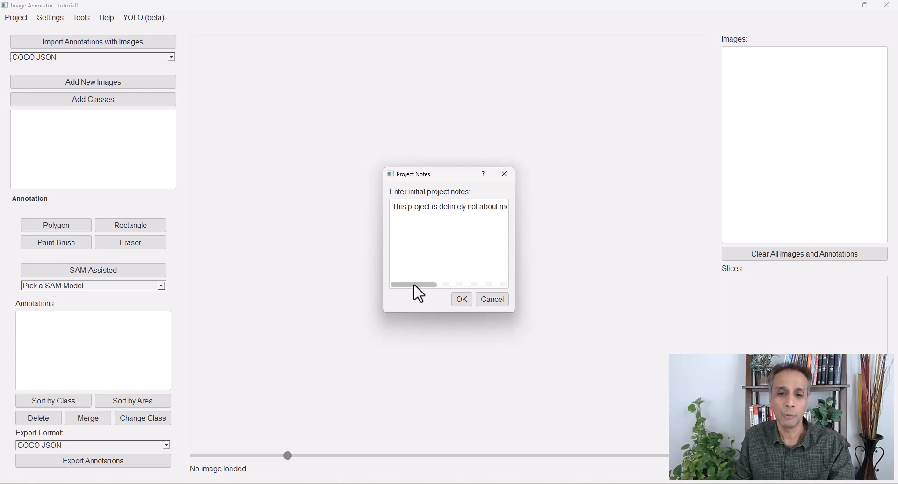
{"action": "left_click_drag", "start_coordinate": [419, 286], "coordinate": [459, 303]}
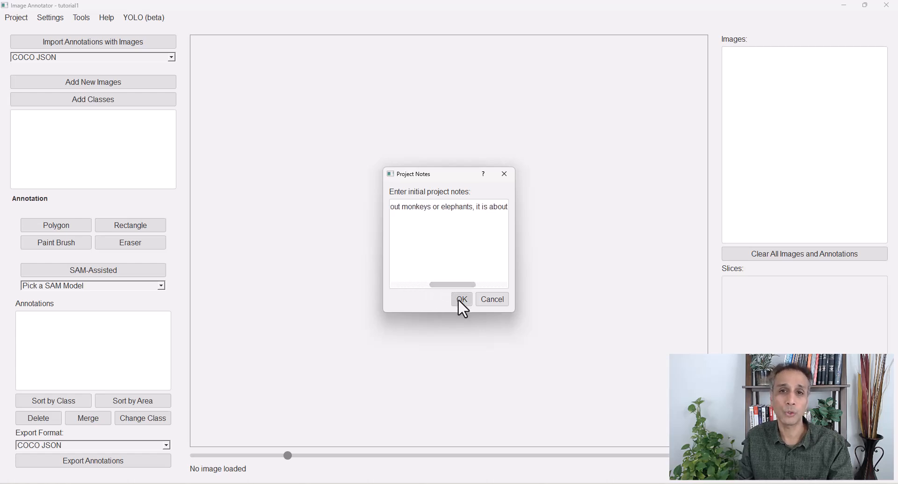
{"action": "left_click", "coordinate": [461, 299]}
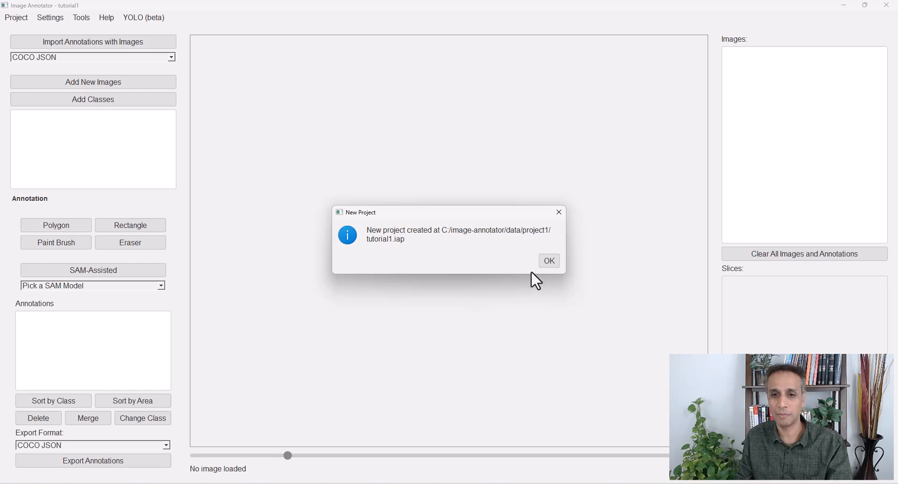
{"action": "left_click", "coordinate": [549, 273]}
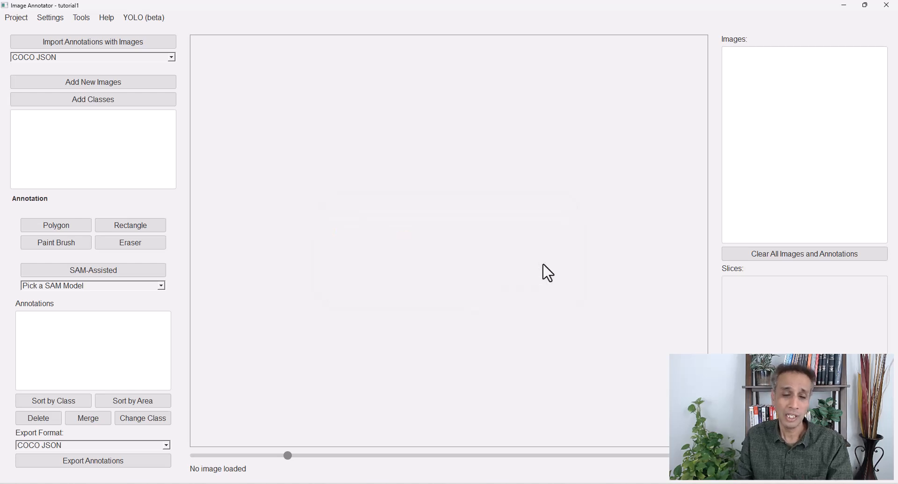
- Look at the project search's query, date range and folder options, and close it without searching
{"action": "left_click", "coordinate": [17, 22]}
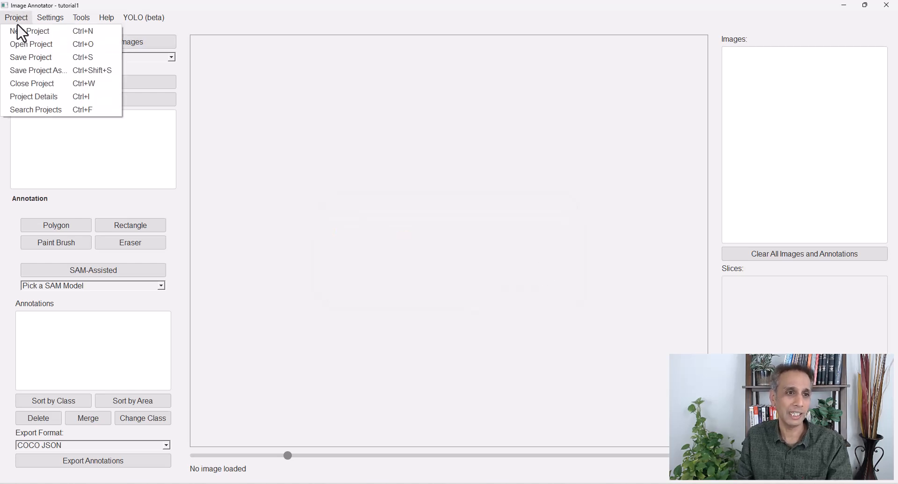
{"action": "left_click", "coordinate": [45, 111]}
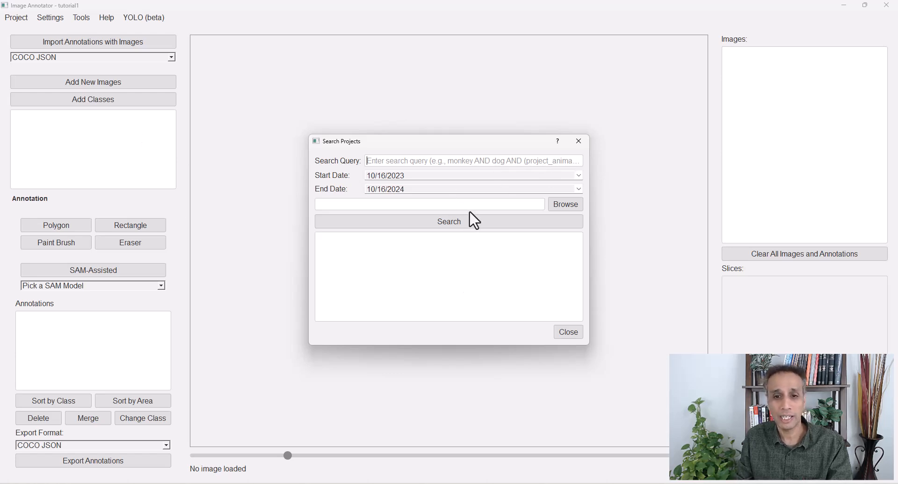
{"action": "left_click", "coordinate": [564, 337]}
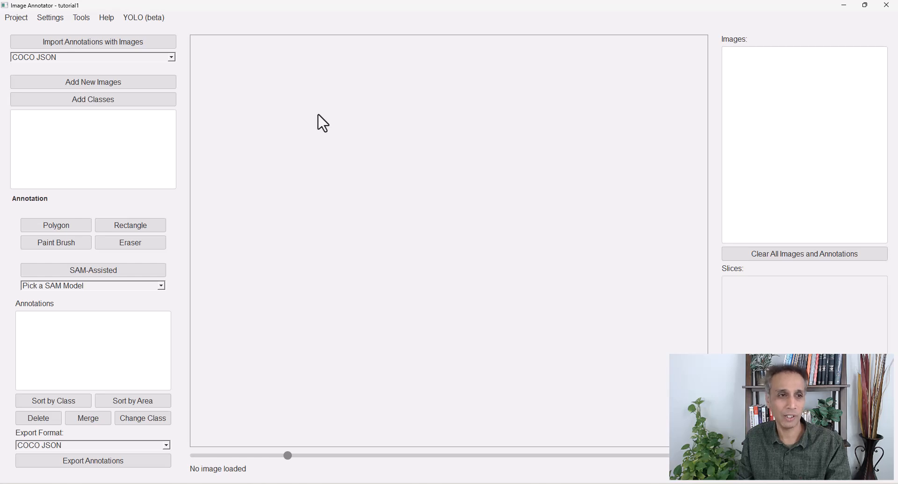
- Review the current project's details, including its annotation statistics and notes, and close them
{"action": "left_click", "coordinate": [20, 19]}
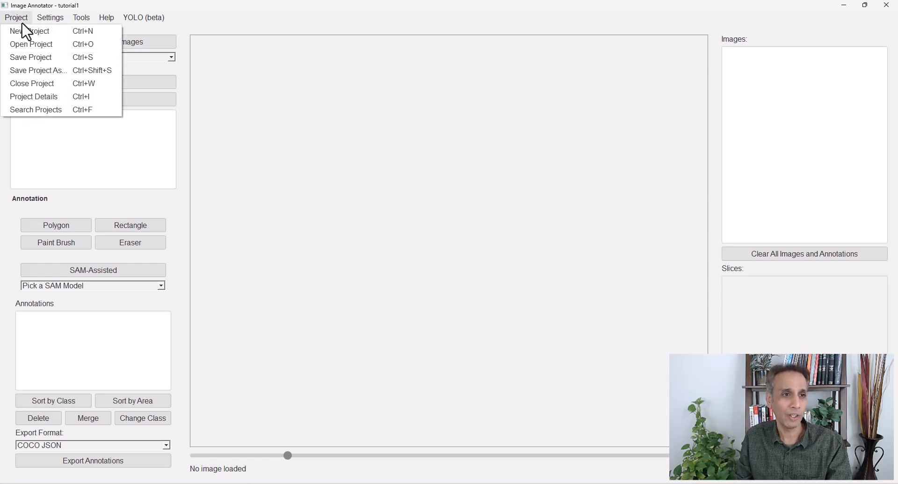
{"action": "left_click", "coordinate": [42, 97]}
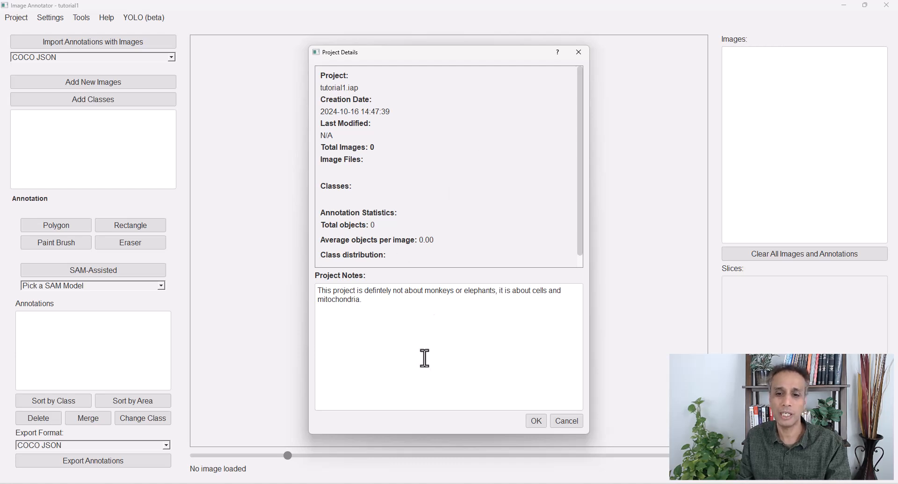
{"action": "left_click", "coordinate": [542, 422]}
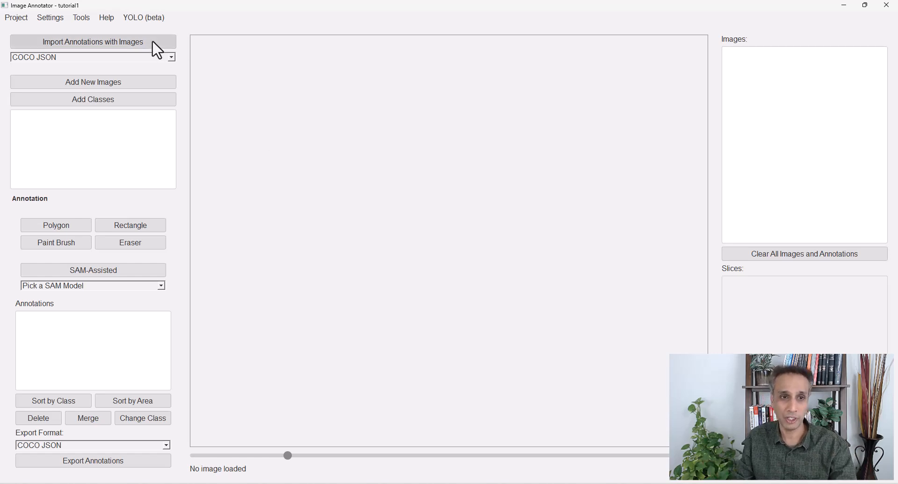
- Add 3D-EM-platelet-train-8bit.tif, my_image.czi, dogs.jpg and elephants.jpg from project1's images folder, accepting dimensions Z, H, W for the TIFF stack
{"action": "left_click", "coordinate": [107, 82]}
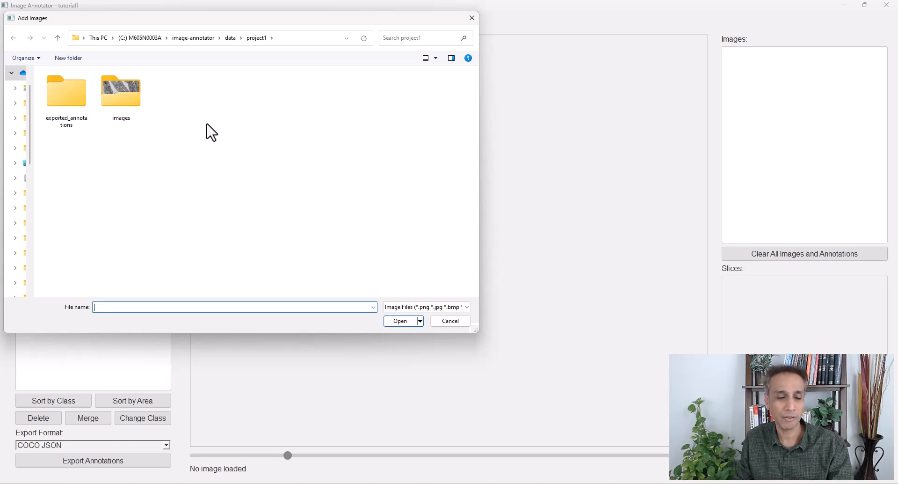
{"action": "double_click", "coordinate": [132, 102]}
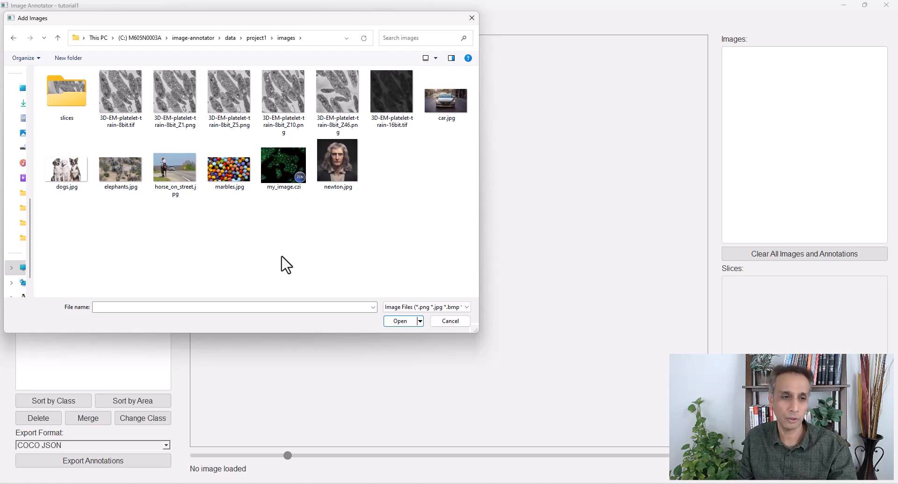
{"action": "left_click", "coordinate": [128, 100]}
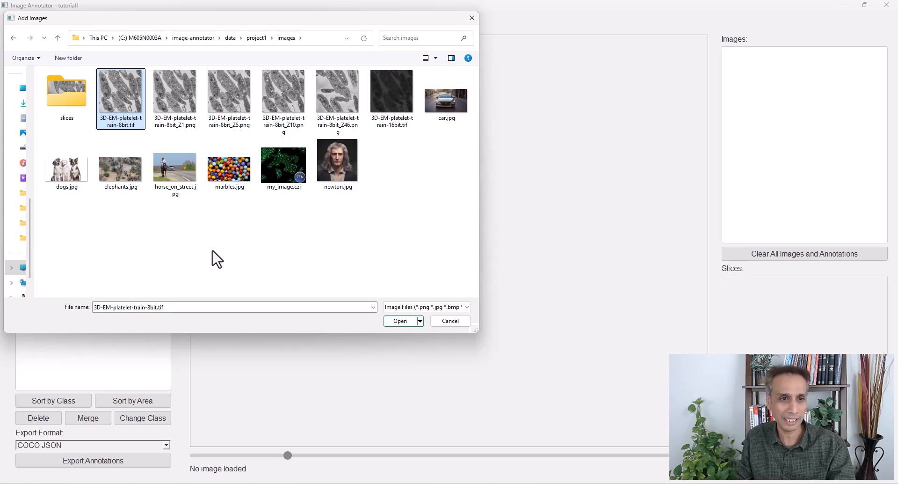
{"action": "left_click", "coordinate": [290, 158], "text": "ctrl"}
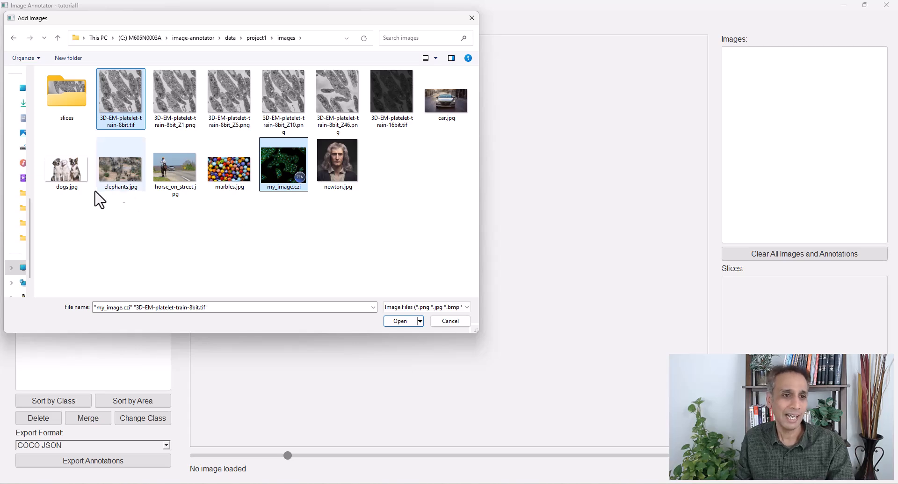
{"action": "left_click", "coordinate": [66, 170], "text": "ctrl"}
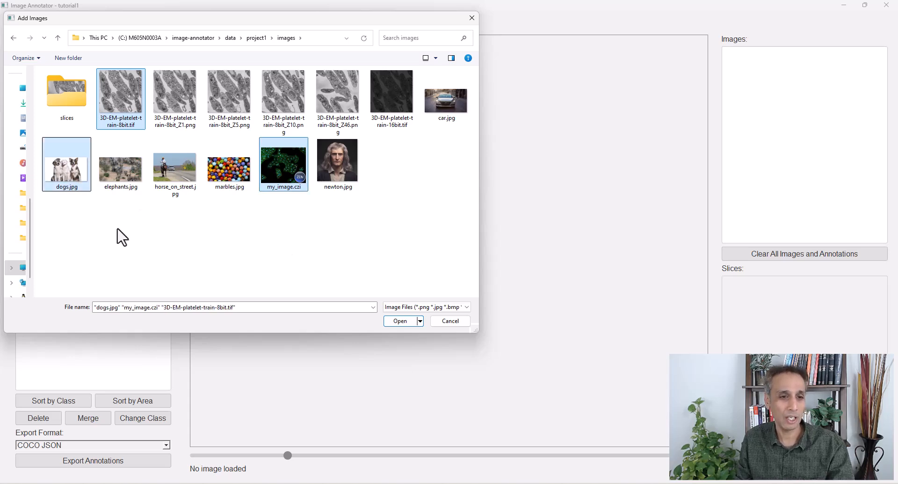
{"action": "left_click", "coordinate": [131, 175], "text": "ctrl"}
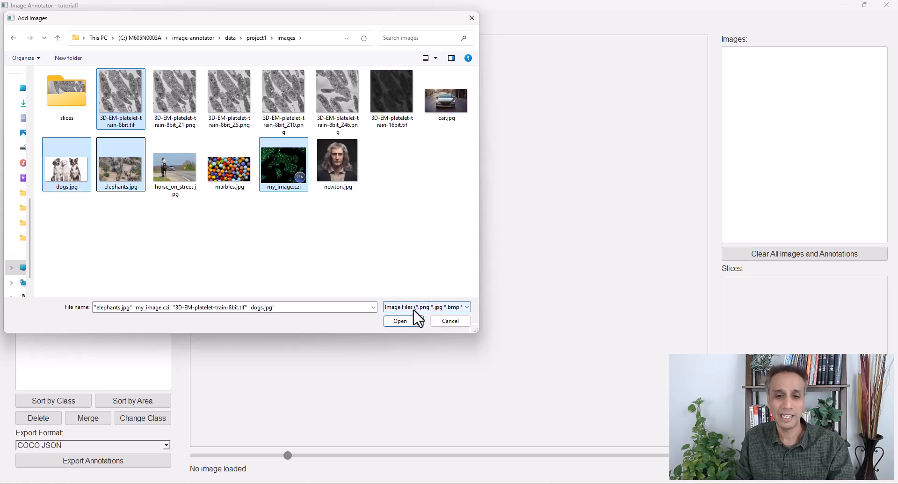
{"action": "left_click", "coordinate": [402, 321]}
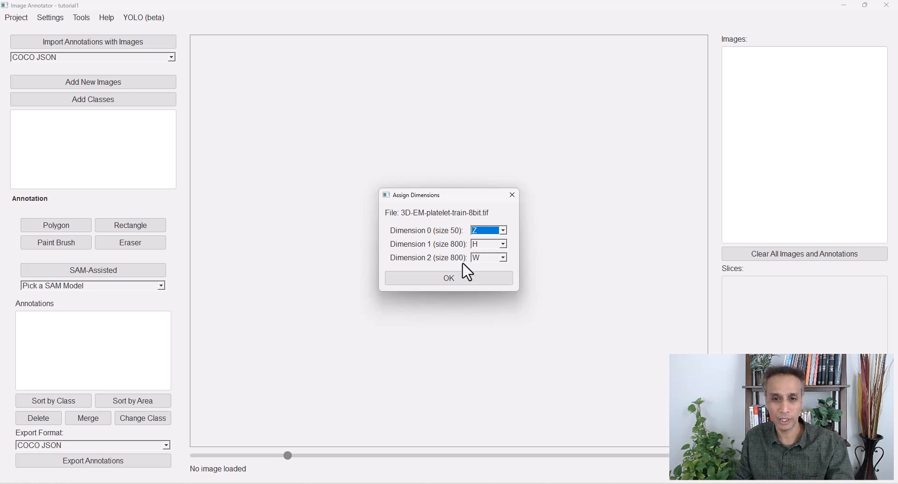
{"action": "left_click", "coordinate": [457, 280]}
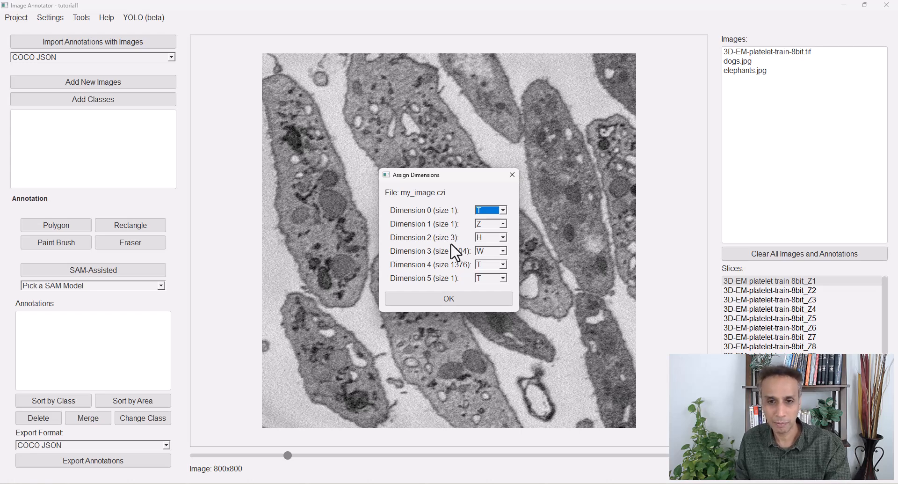
- Assign dimensions 0 to 5 of my_image.czi as T, Z, C, H, W and S, and accept the assignment
{"action": "key", "text": "Tab"}
{"action": "key", "text": "Tab"}
{"action": "key", "text": "c"}
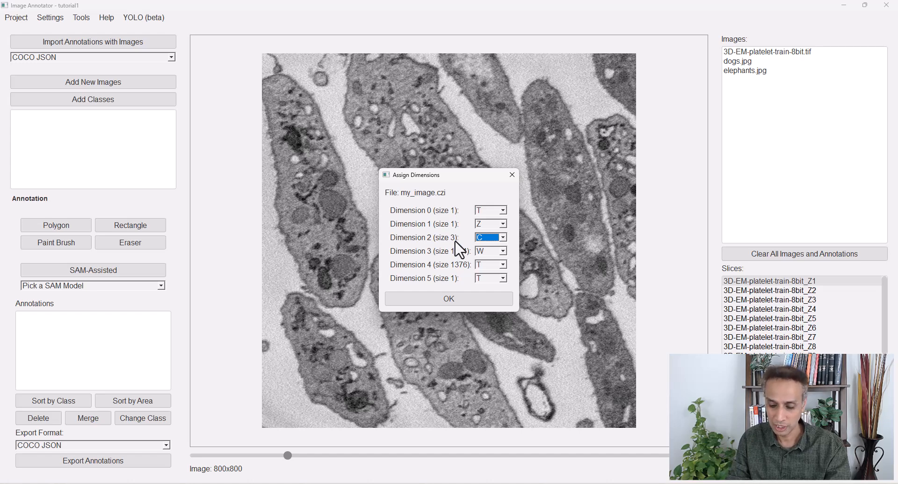
{"action": "key", "text": "Tab"}
{"action": "key", "text": "h"}
{"action": "key", "text": "Tab"}
{"action": "key", "text": "w"}
{"action": "key", "text": "Tab"}
{"action": "key", "text": "s"}
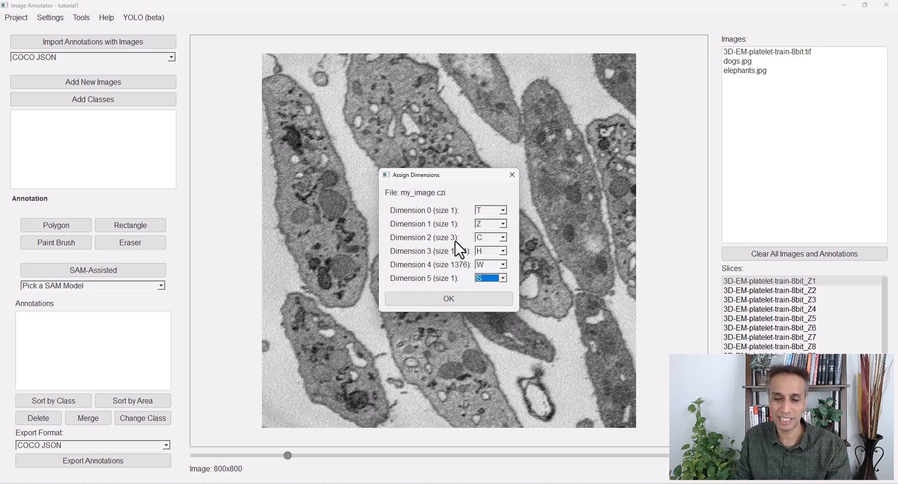
{"action": "left_click", "coordinate": [500, 279]}
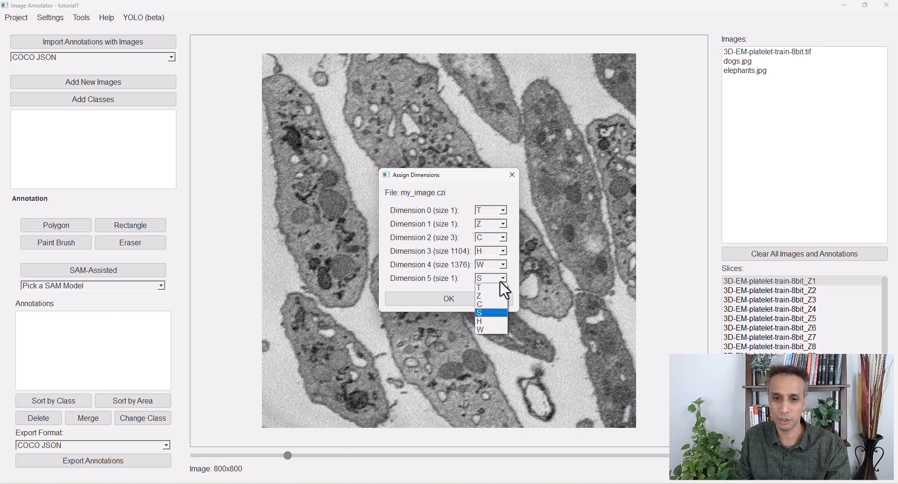
{"action": "left_click", "coordinate": [476, 313]}
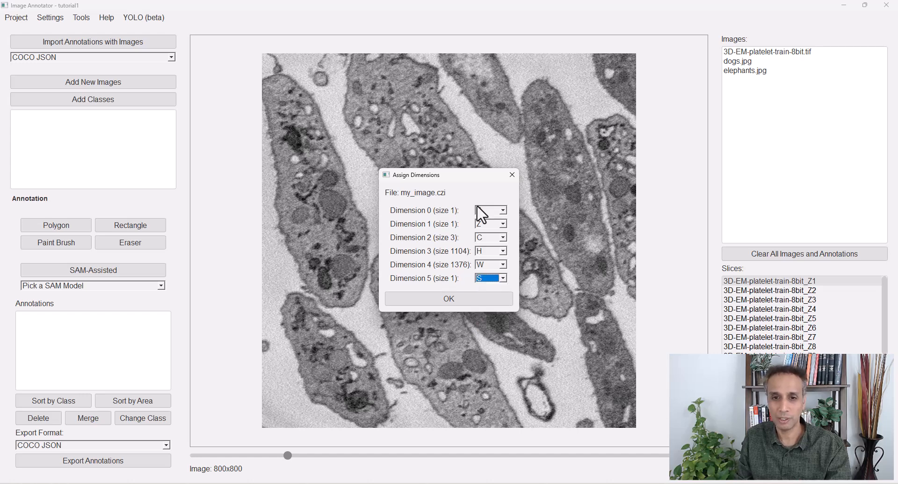
{"action": "left_click", "coordinate": [453, 299]}
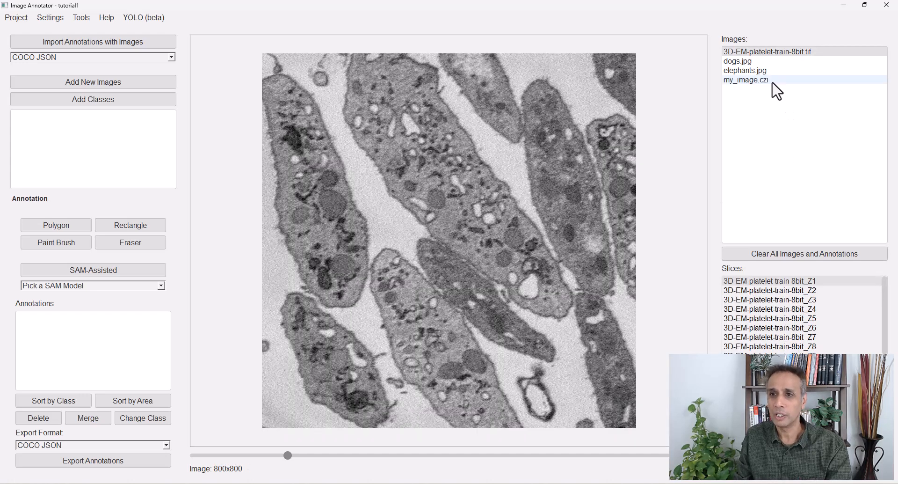
- View several slices of the platelet TIFF stack, including Z6, and the my_image_T1_Z1_C3_S1 slice of my_image.czi
{"action": "left_click", "coordinate": [754, 326]}
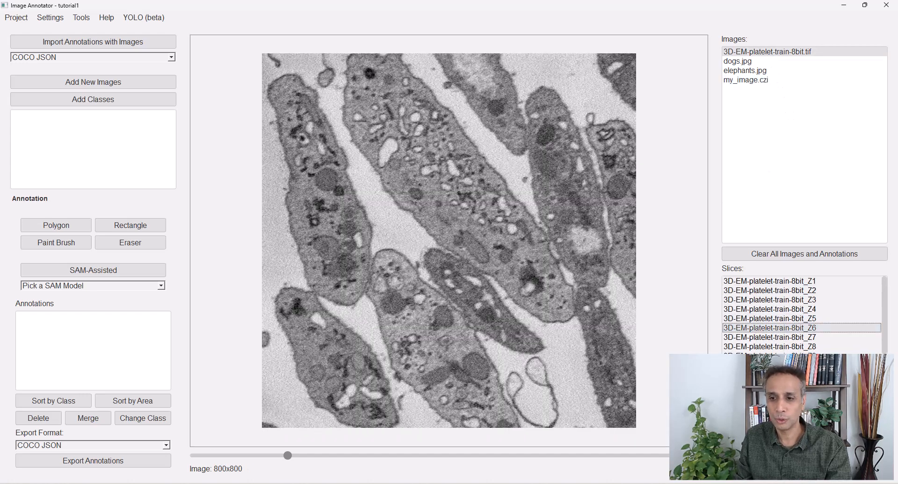
{"action": "left_click", "coordinate": [758, 379]}
{"action": "left_click", "coordinate": [767, 412]}
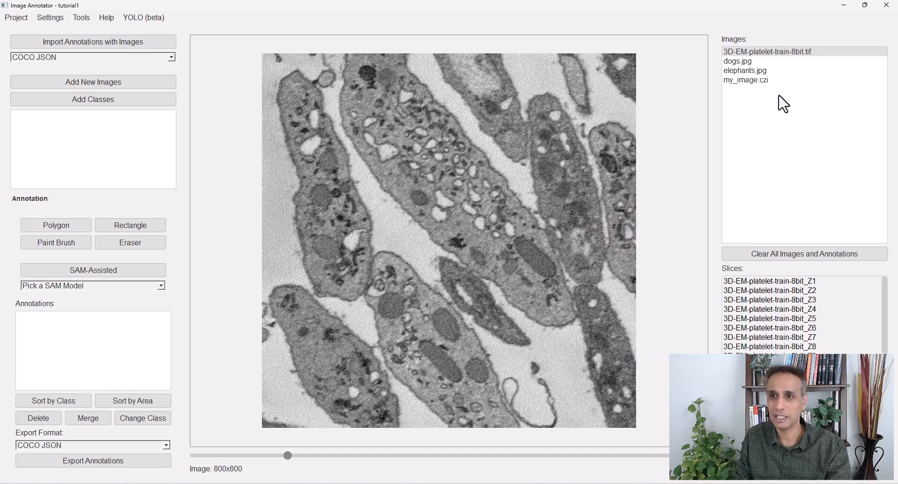
{"action": "left_click", "coordinate": [764, 80]}
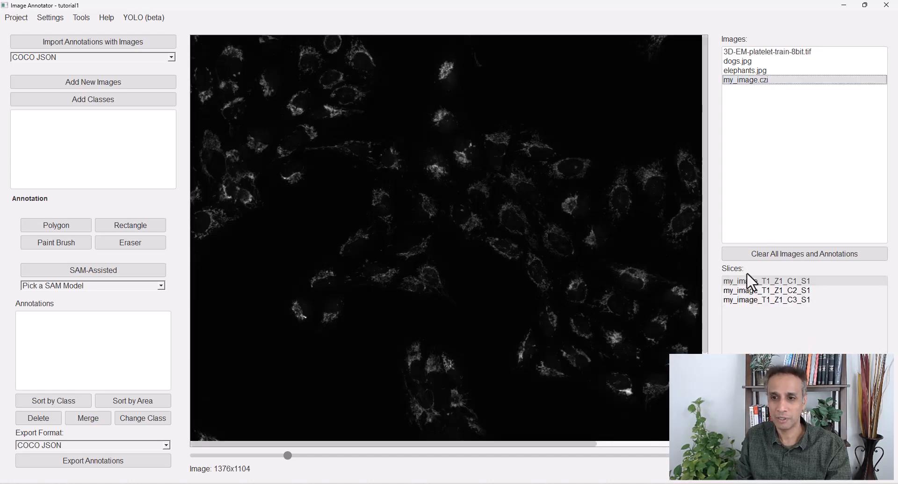
{"action": "left_click", "coordinate": [747, 300]}
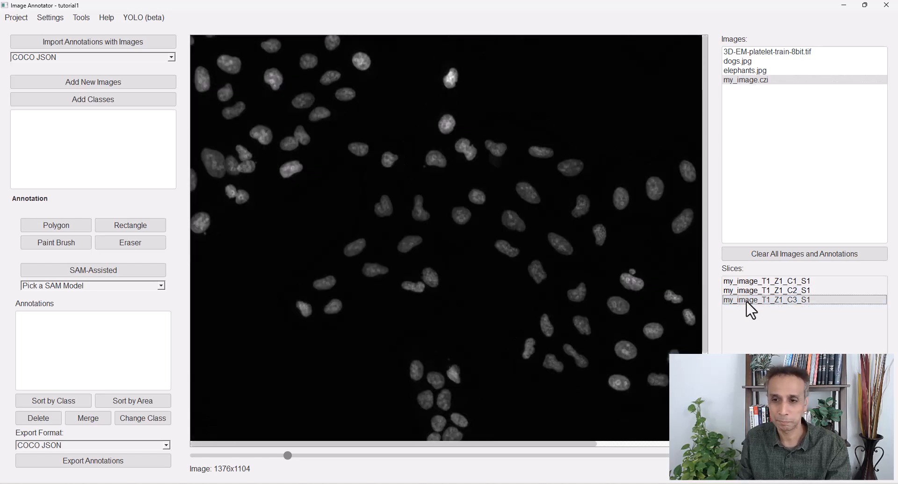
- View dogs.jpg, elephants.jpg and the 3D-EM-platelet-train-8bit.tif stack, and look over the available tools
{"action": "left_click", "coordinate": [749, 62]}
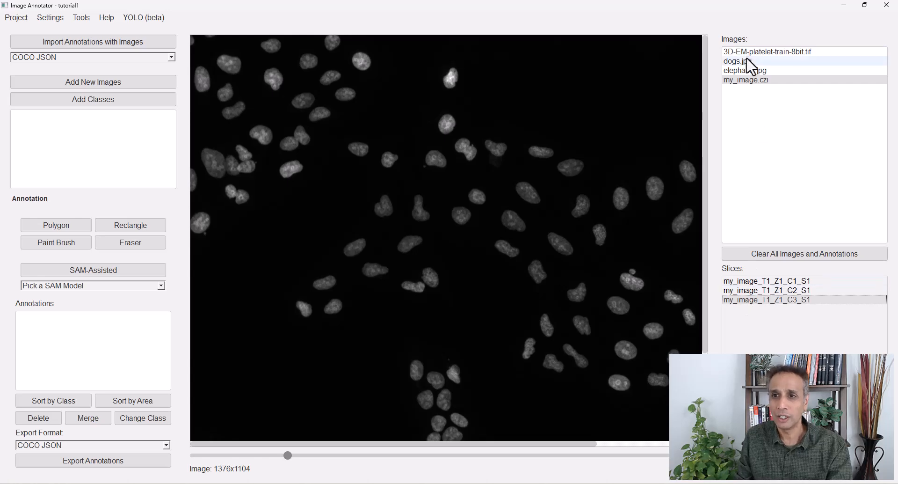
{"action": "left_click", "coordinate": [749, 72]}
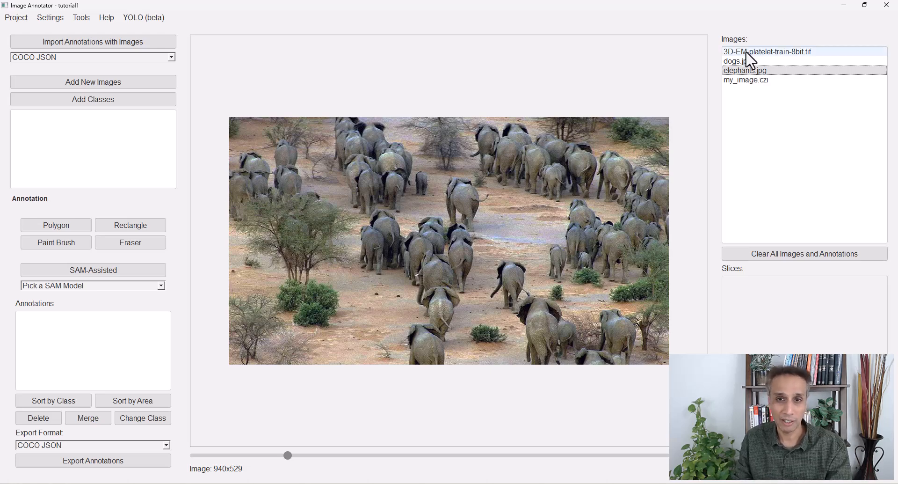
{"action": "left_click", "coordinate": [751, 52]}
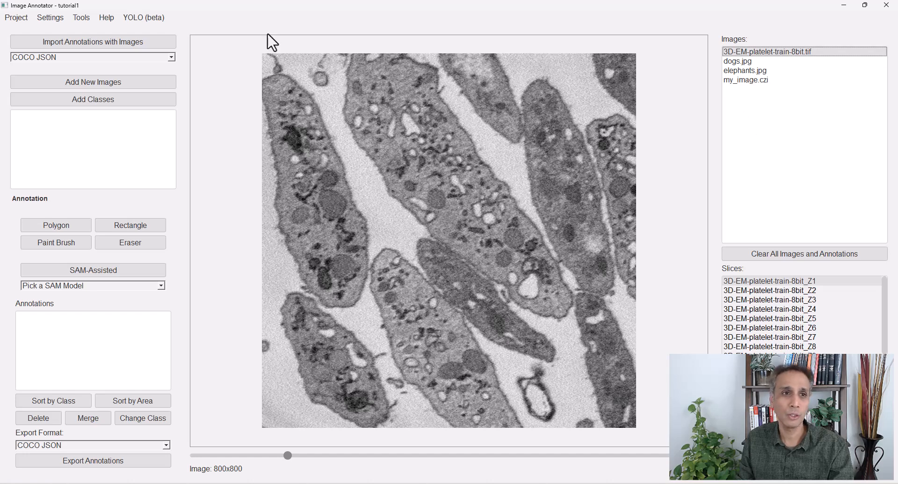
{"action": "left_click", "coordinate": [83, 19]}
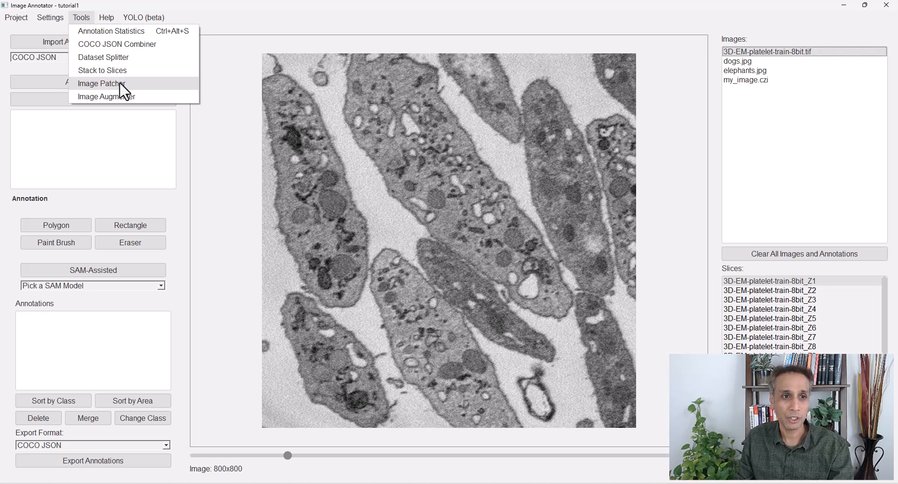
{"action": "left_click", "coordinate": [229, 176]}
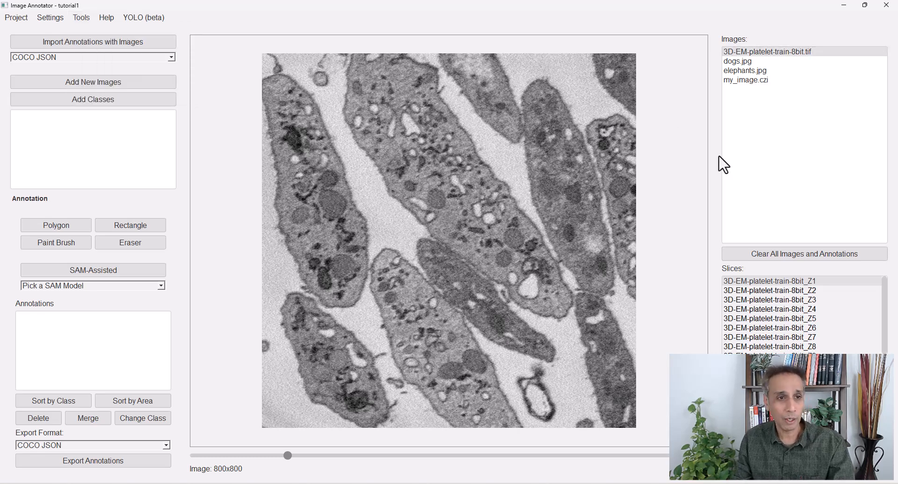
- Add marbles.jpg from project1's images folder and return to the 3D-EM-platelet-train-8bit.tif stack
{"action": "left_click", "coordinate": [96, 81]}
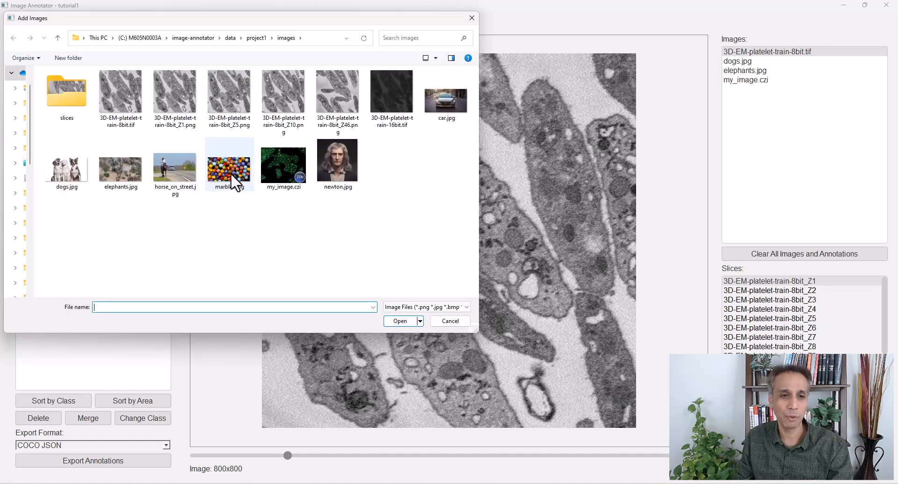
{"action": "double_click", "coordinate": [224, 171]}
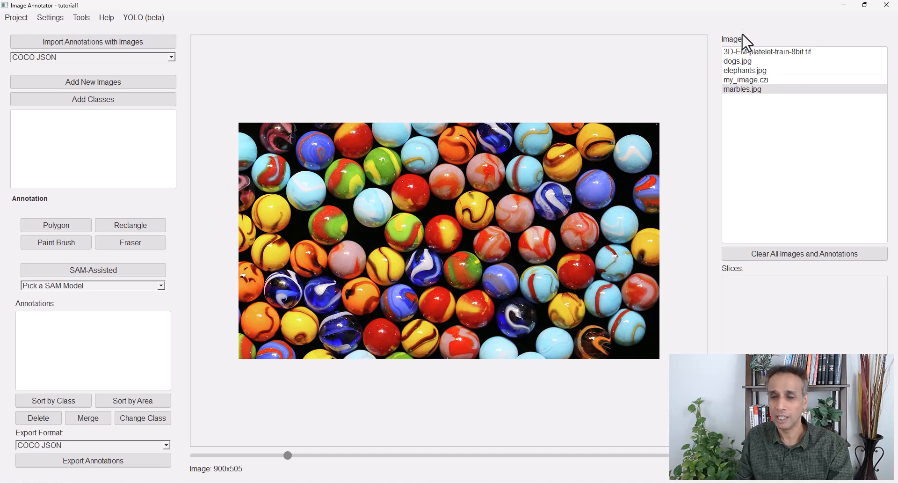
{"action": "left_click", "coordinate": [749, 52]}
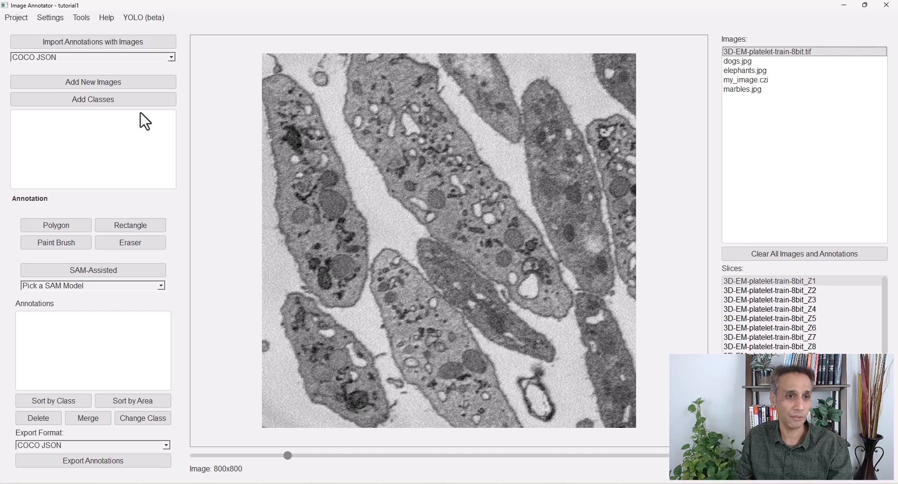
- Add four annotation classes named Cells, Mito, Dog and Marble
{"action": "left_click", "coordinate": [102, 110]}
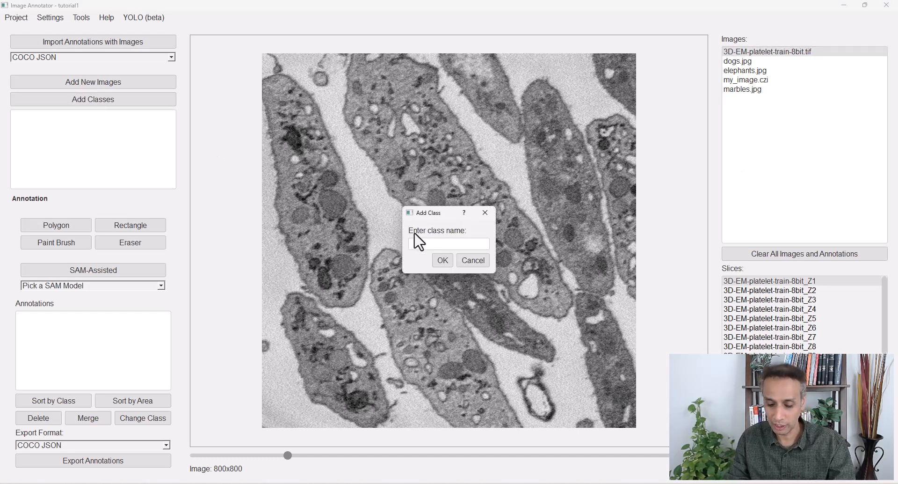
{"action": "type", "text": "Cells"}
{"action": "key", "text": "Return"}
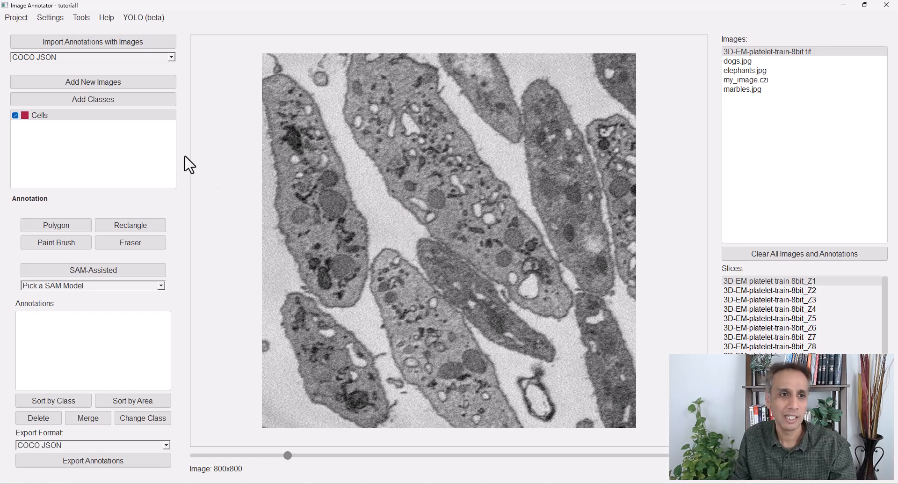
{"action": "left_click", "coordinate": [112, 100]}
{"action": "type", "text": "Mito"}
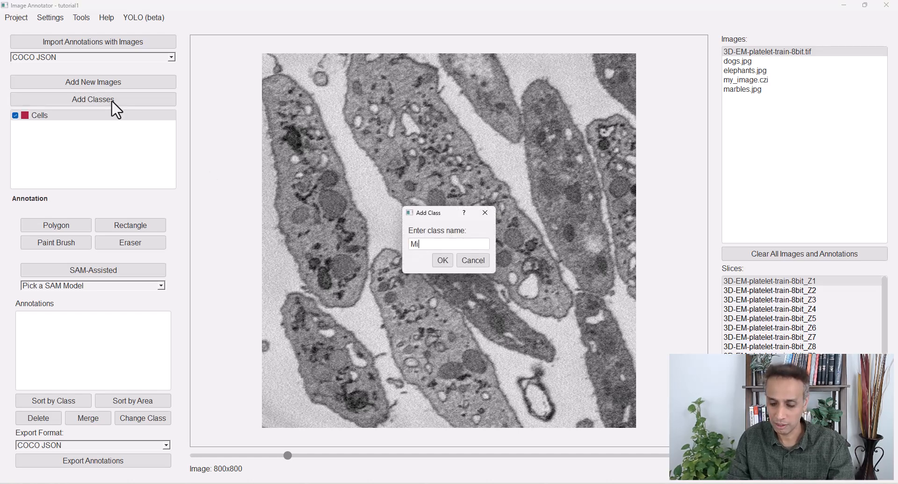
{"action": "key", "text": "Return"}
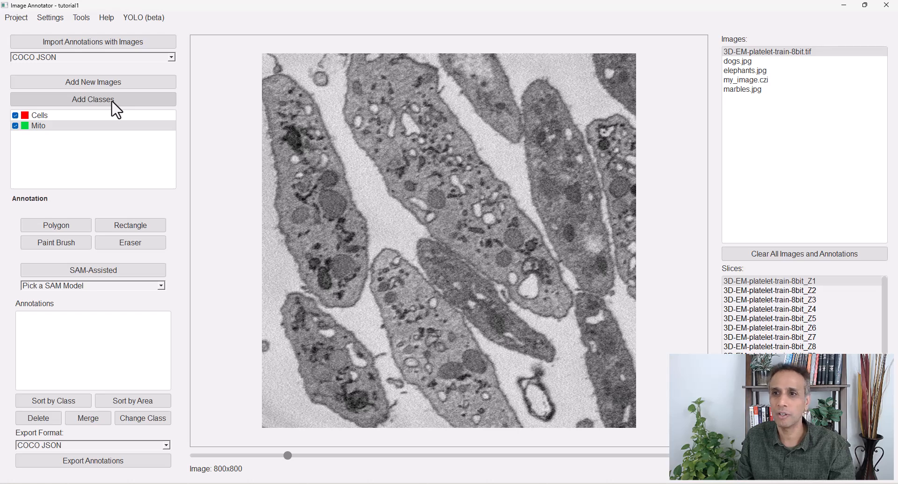
{"action": "left_click", "coordinate": [114, 99]}
{"action": "type", "text": "Dog"}
{"action": "key", "text": "Return"}
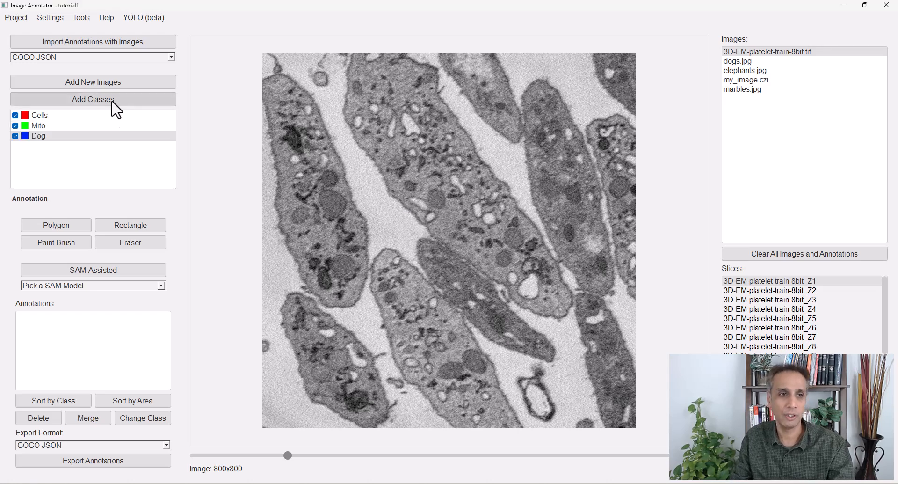
{"action": "left_click", "coordinate": [112, 102]}
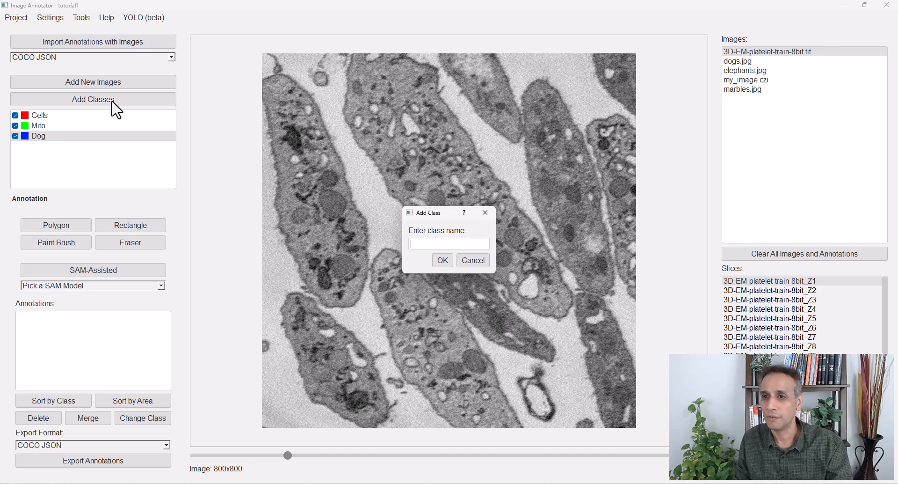
{"action": "type", "text": "Marble"}
{"action": "key", "text": "Return"}
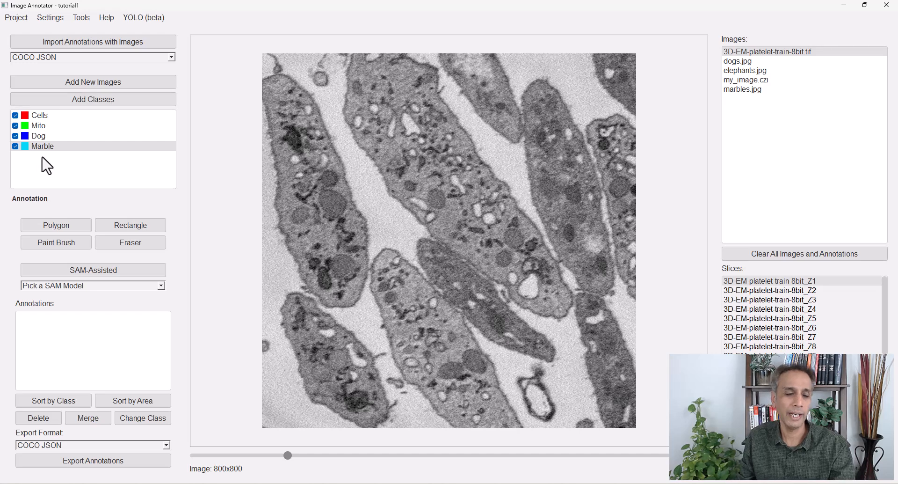
- Outline the elongated cell in the upper-left of slice Z1 as a Cells polygon with an area of about 63,490, and highlight its annotation
{"action": "left_click", "coordinate": [95, 123]}
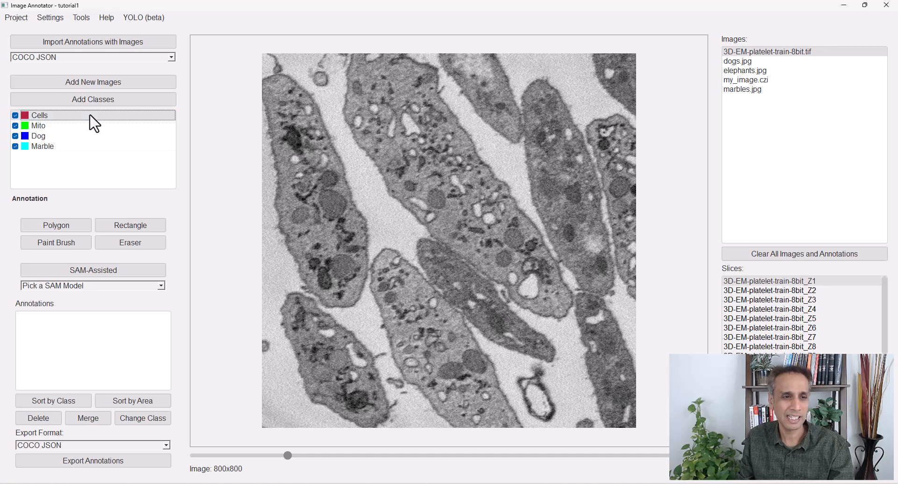
{"action": "left_click", "coordinate": [61, 227]}
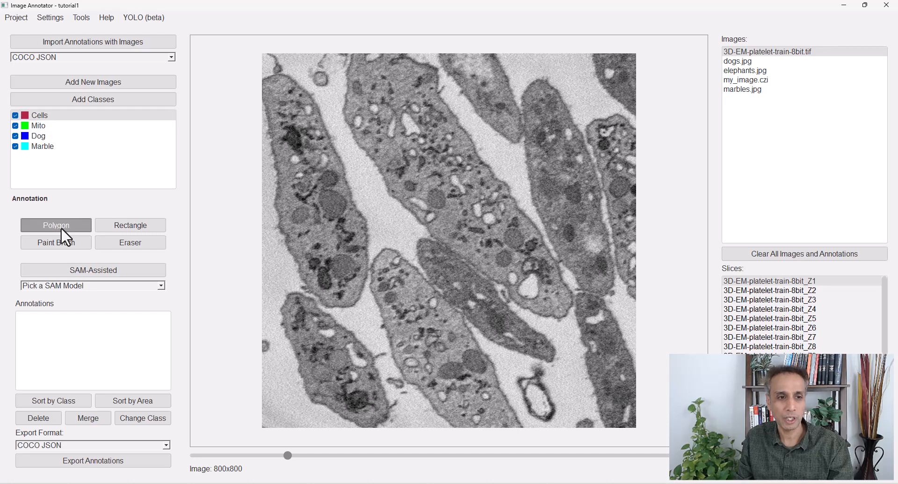
{"action": "left_click", "coordinate": [299, 277]}
{"action": "left_click", "coordinate": [282, 229]}
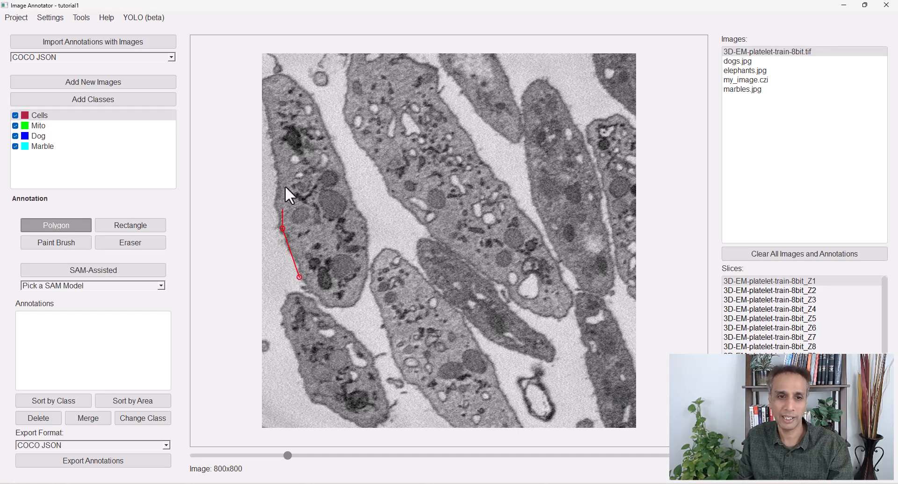
{"action": "left_click", "coordinate": [271, 132]}
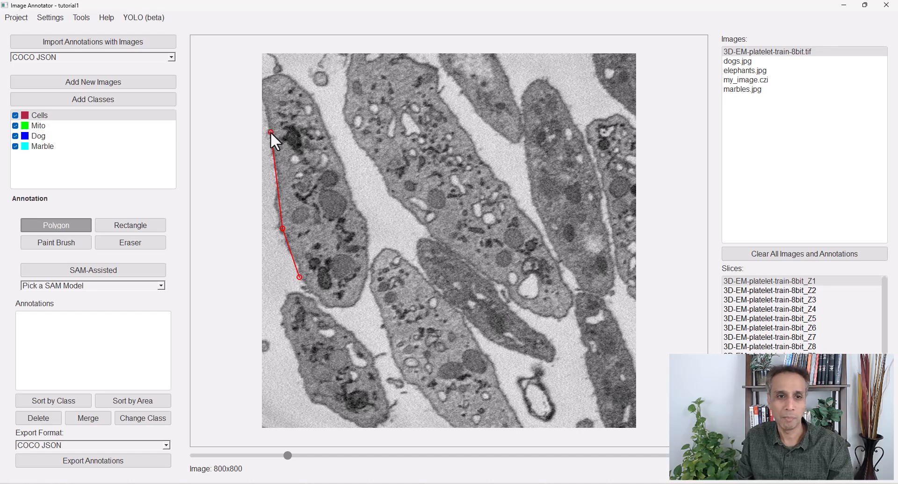
{"action": "left_click", "coordinate": [264, 78]}
{"action": "left_click", "coordinate": [300, 79]}
{"action": "left_click", "coordinate": [326, 128]}
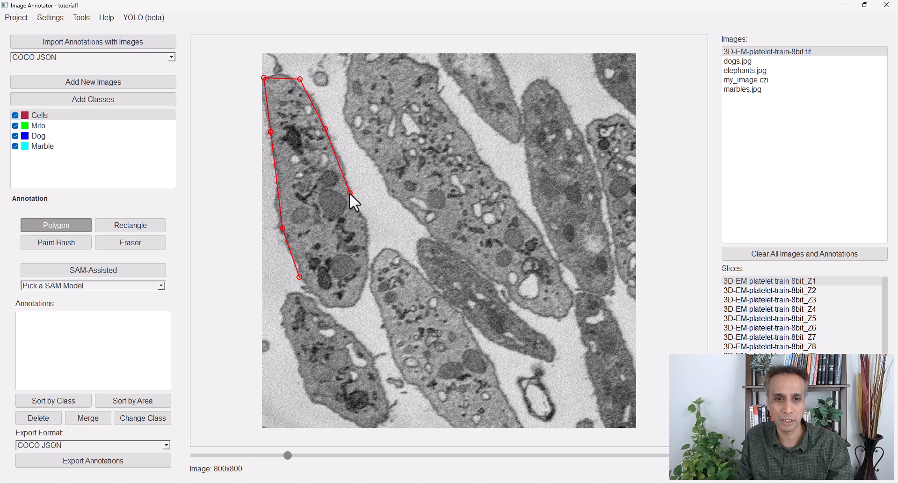
{"action": "left_click", "coordinate": [366, 239]}
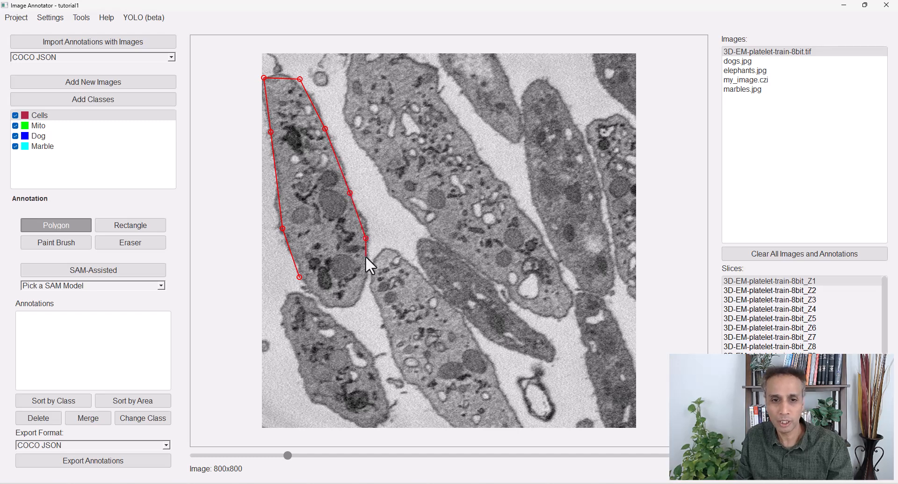
{"action": "left_click", "coordinate": [364, 287]}
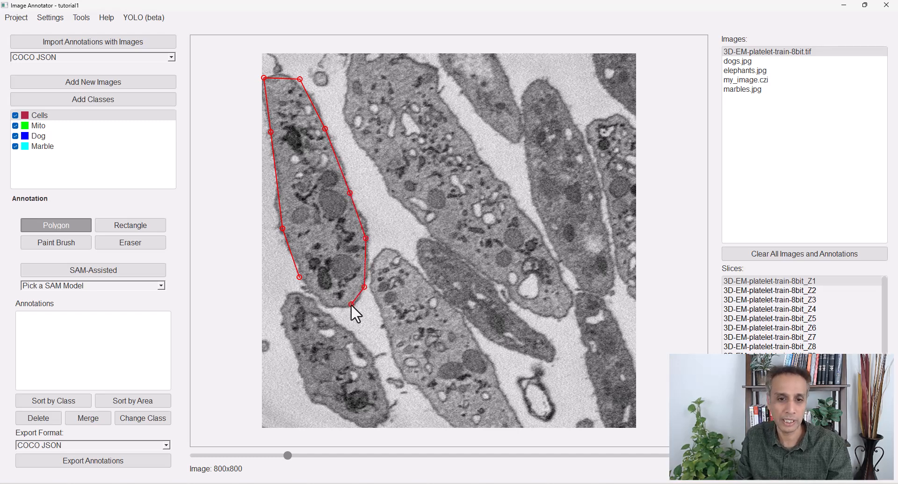
{"action": "left_click", "coordinate": [321, 300]}
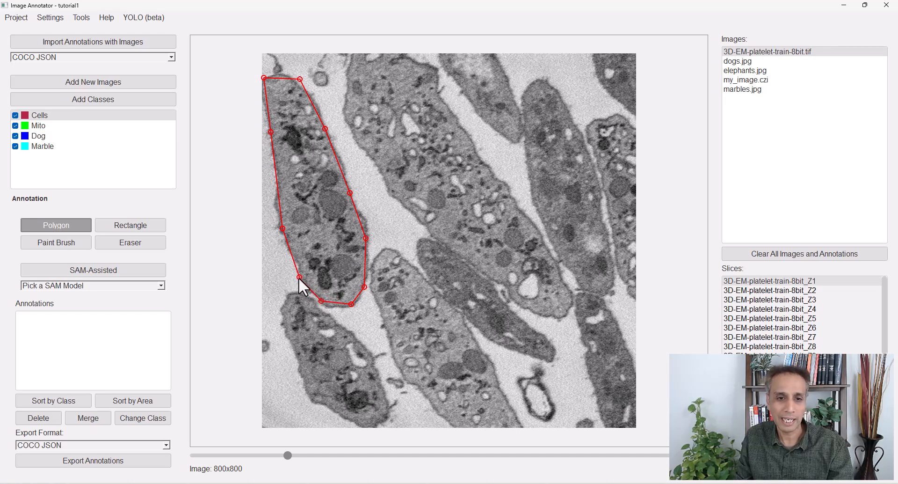
{"action": "key", "text": "Return"}
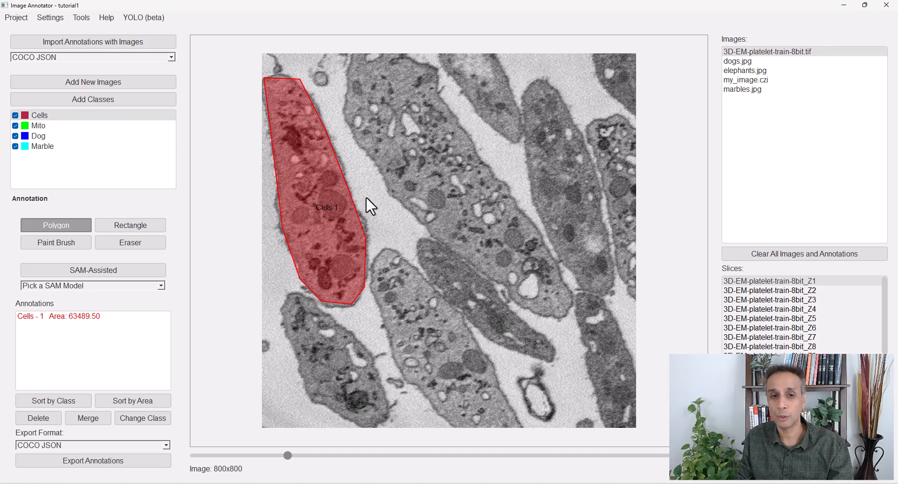
{"action": "left_click", "coordinate": [77, 320]}
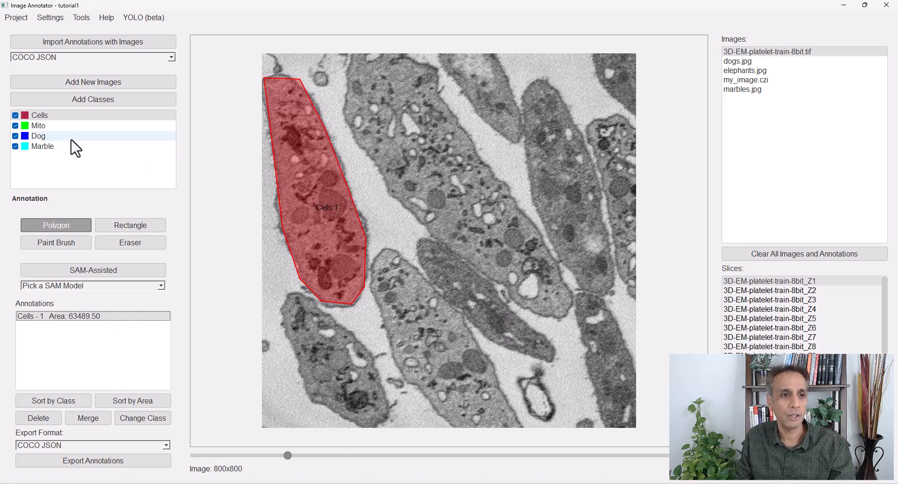
- Draw a Cells rectangle with an area of about 60,720 around the lower-left cell, and highlight both annotations in turn
{"action": "left_click", "coordinate": [129, 229]}
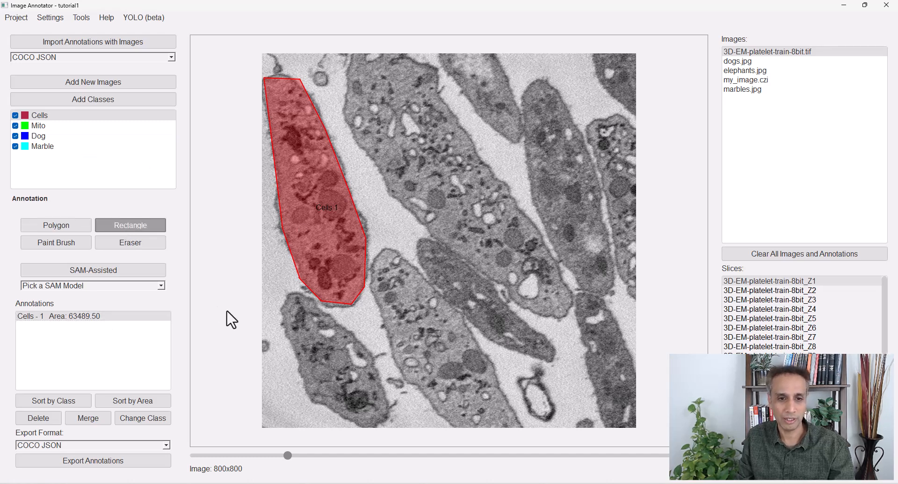
{"action": "mouse_move", "coordinate": [283, 294]}
{"action": "left_mouse_down"}
{"action": "mouse_move", "coordinate": [367, 383]}
{"action": "mouse_move", "coordinate": [386, 424]}
{"action": "left_mouse_up"}
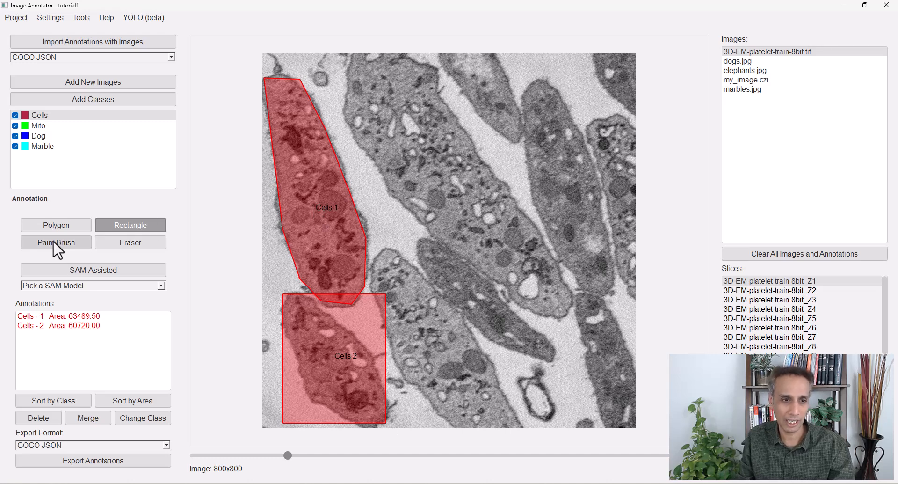
{"action": "left_click", "coordinate": [85, 316]}
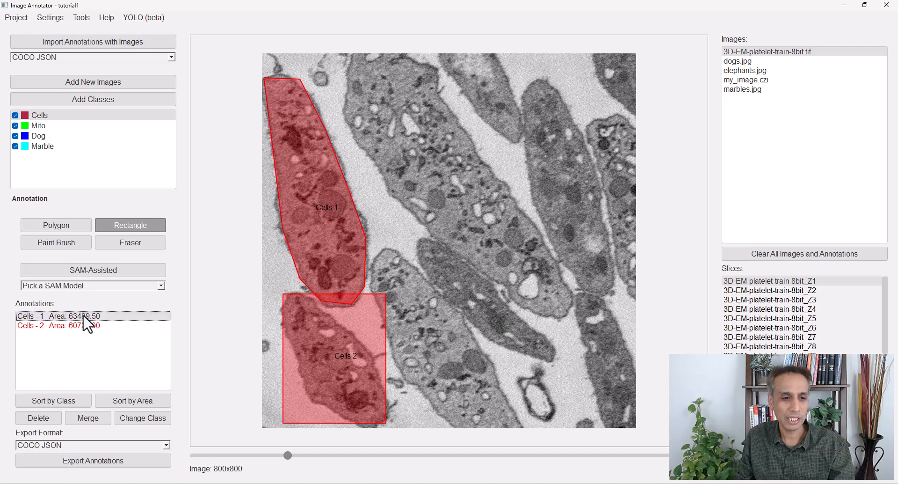
{"action": "left_click", "coordinate": [84, 326]}
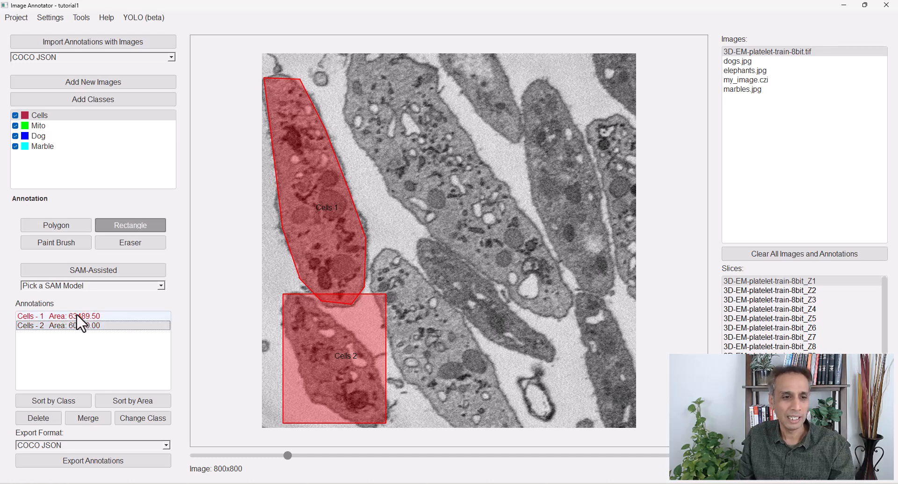
{"action": "left_click", "coordinate": [82, 324]}
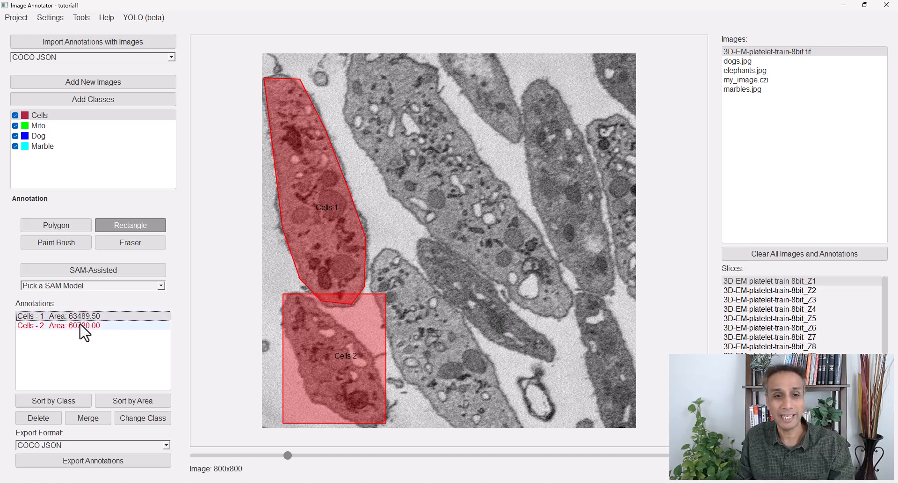
{"action": "left_click", "coordinate": [83, 325]}
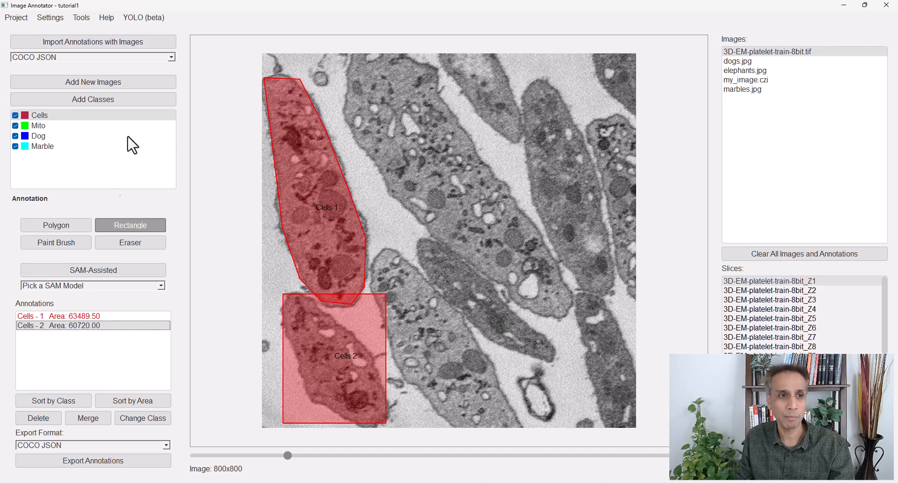
- Change the Cells class color to pink #ff55ff and highlight each of the two Cells annotations in turn
{"action": "right_click", "coordinate": [115, 117]}
{"action": "left_click", "coordinate": [136, 129]}
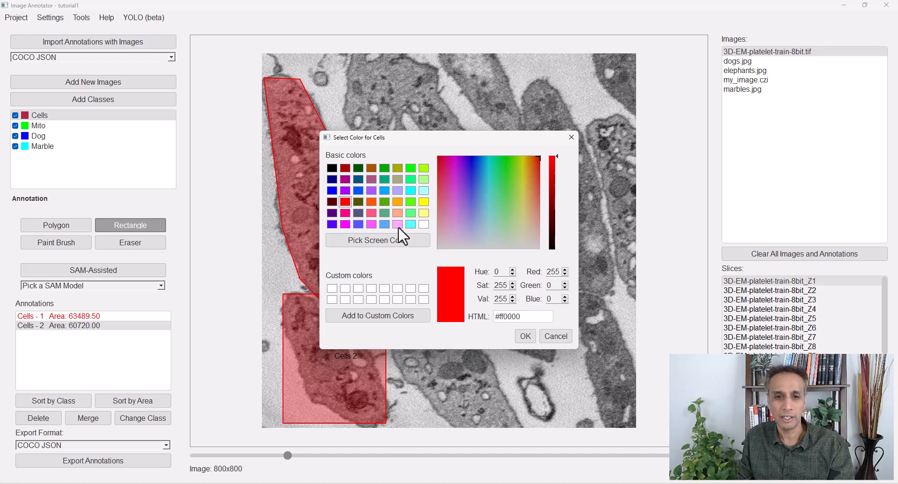
{"action": "left_click", "coordinate": [369, 224]}
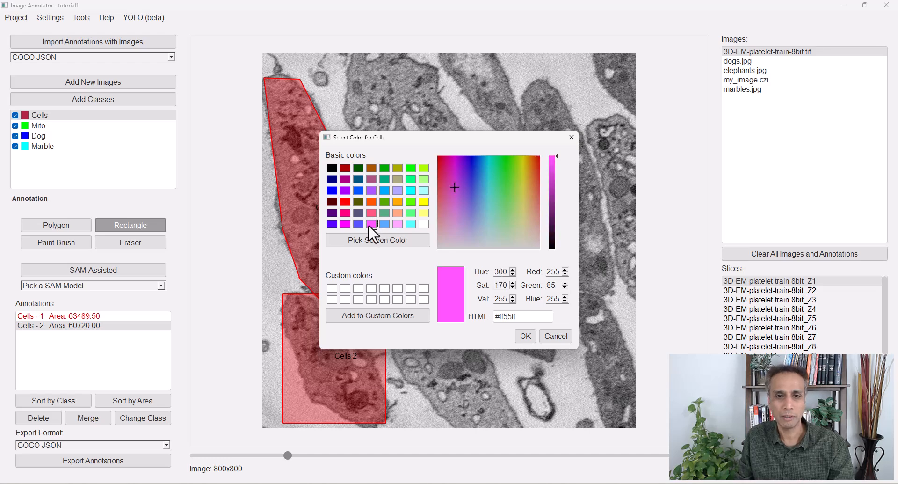
{"action": "left_click", "coordinate": [525, 336]}
{"action": "left_click", "coordinate": [116, 316]}
{"action": "left_click", "coordinate": [116, 326]}
{"action": "left_click", "coordinate": [115, 317]}
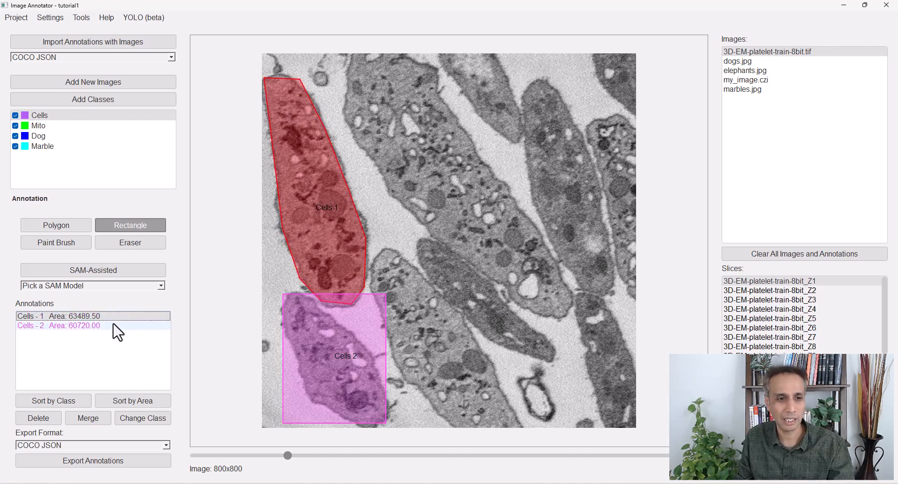
{"action": "left_click", "coordinate": [116, 325]}
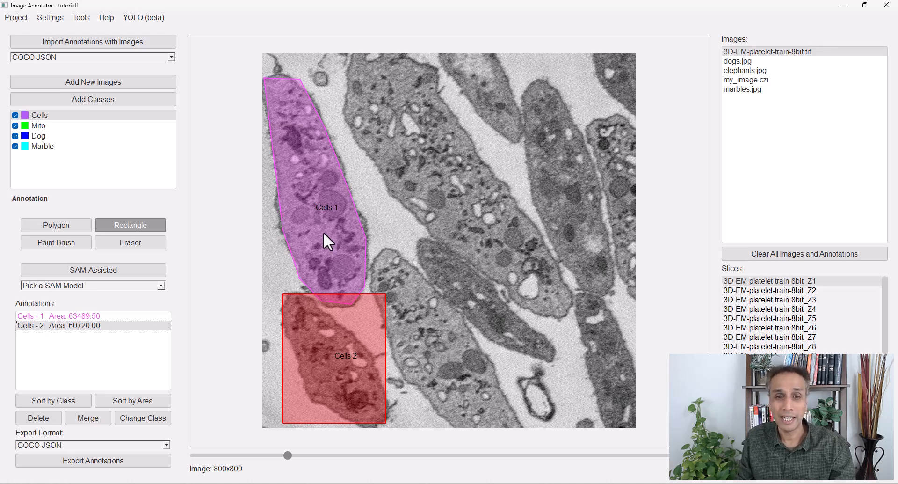
- Paint a Cells outline on the large upper-central cell and a small closed ring on the narrow cell below with the size 6 paint brush
{"action": "left_click", "coordinate": [64, 240]}
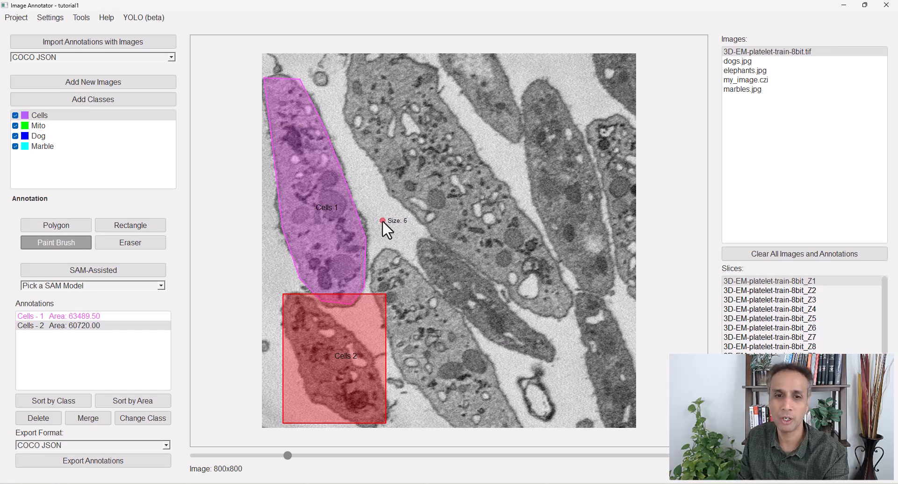
{"action": "left_click", "coordinate": [422, 216]}
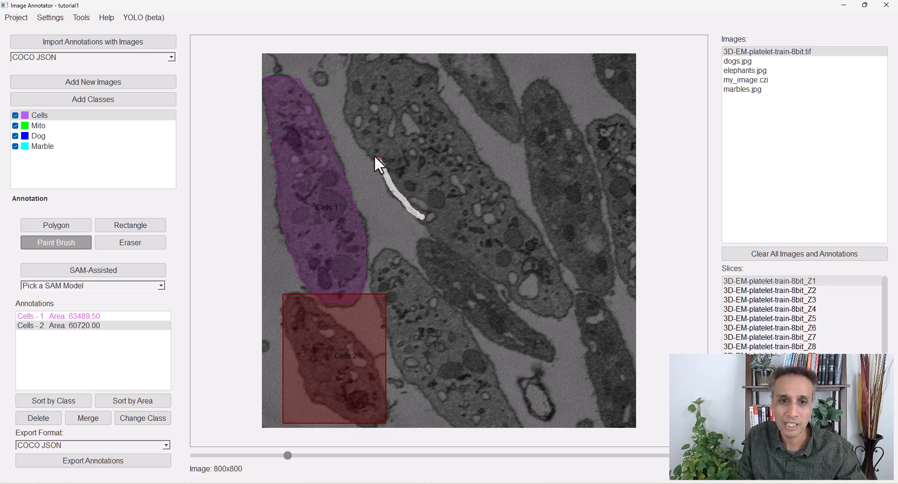
{"action": "mouse_move", "coordinate": [390, 96]}
{"action": "left_mouse_down"}
{"action": "mouse_move", "coordinate": [427, 99]}
{"action": "mouse_move", "coordinate": [450, 136]}
{"action": "left_mouse_up"}
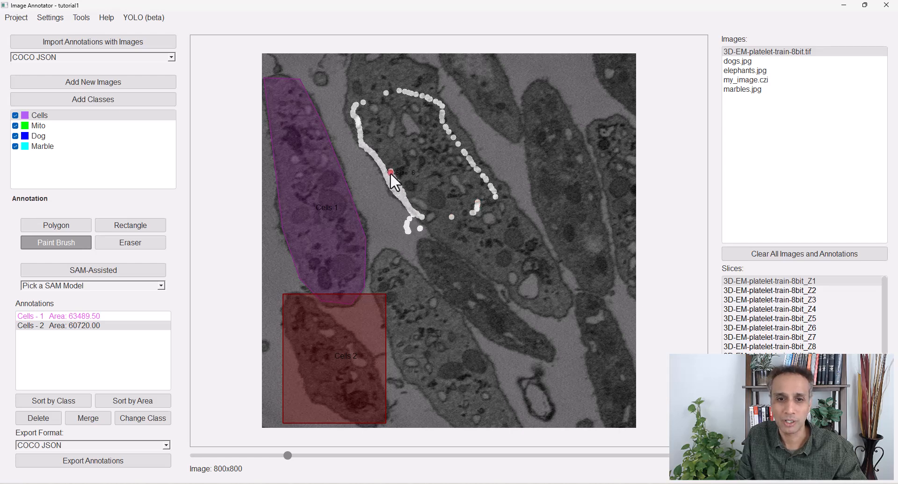
{"action": "left_click_drag", "start_coordinate": [391, 172], "coordinate": [361, 102]}
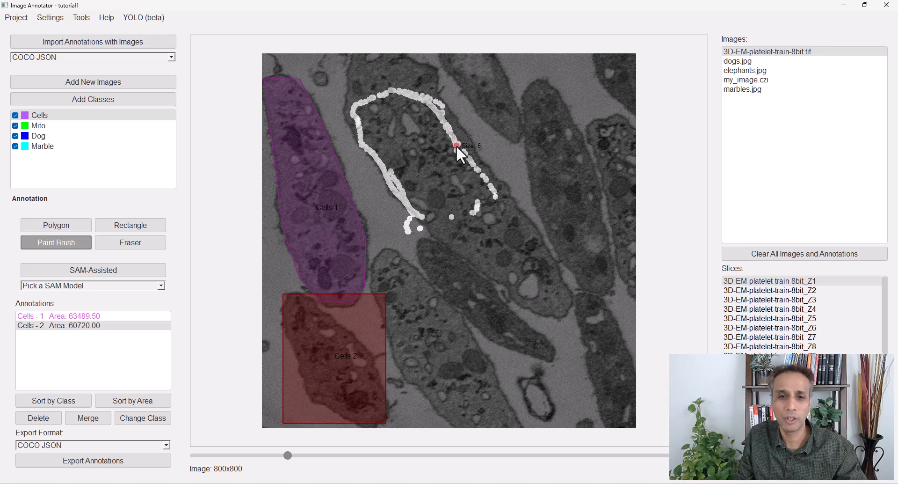
{"action": "left_click_drag", "start_coordinate": [407, 209], "coordinate": [442, 176]}
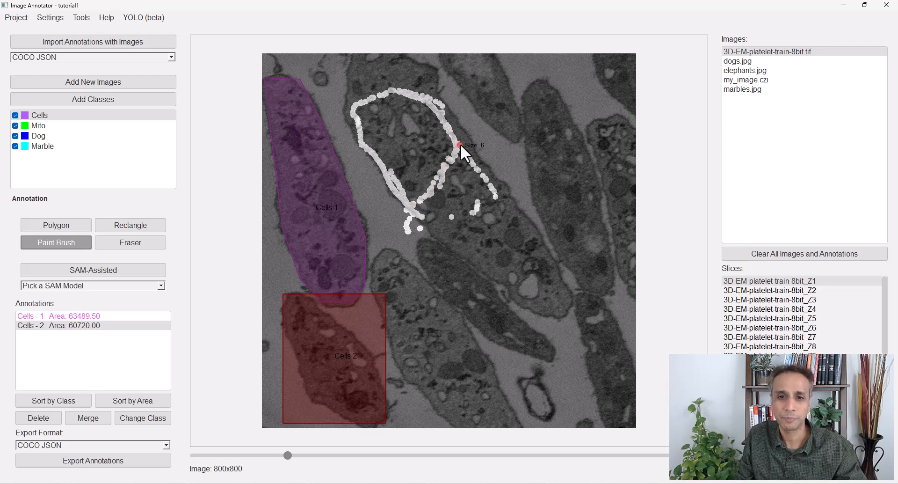
{"action": "key", "text": "Return"}
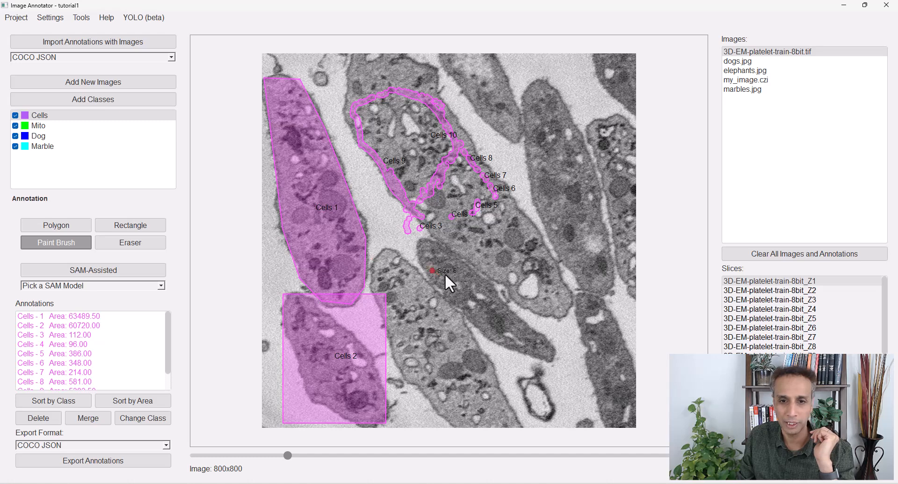
{"action": "left_click_drag", "start_coordinate": [446, 273], "coordinate": [449, 268]}
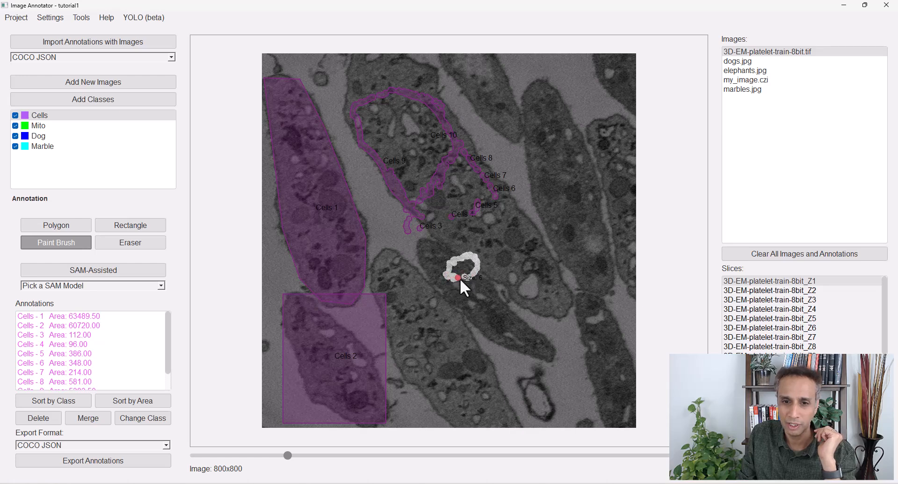
{"action": "left_click_drag", "start_coordinate": [465, 279], "coordinate": [465, 279]}
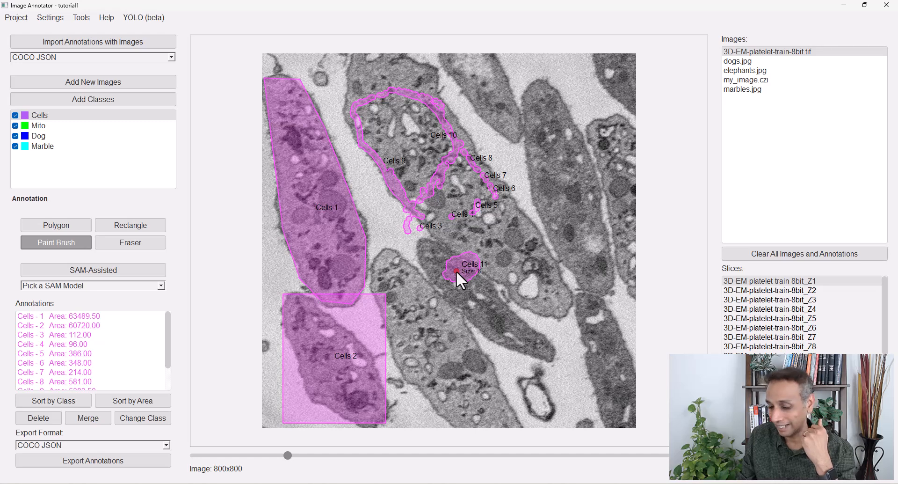
- Sort the annotations by area and delete the seven smallest Cells annotations, from area 3712 down to 96
{"action": "left_click_drag", "start_coordinate": [168, 345], "coordinate": [169, 387]}
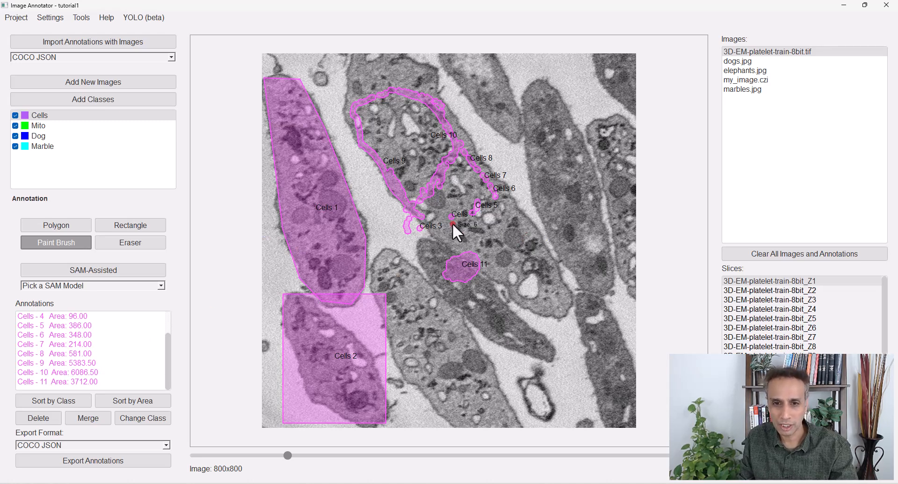
{"action": "left_click", "coordinate": [133, 401]}
{"action": "left_click", "coordinate": [63, 380]}
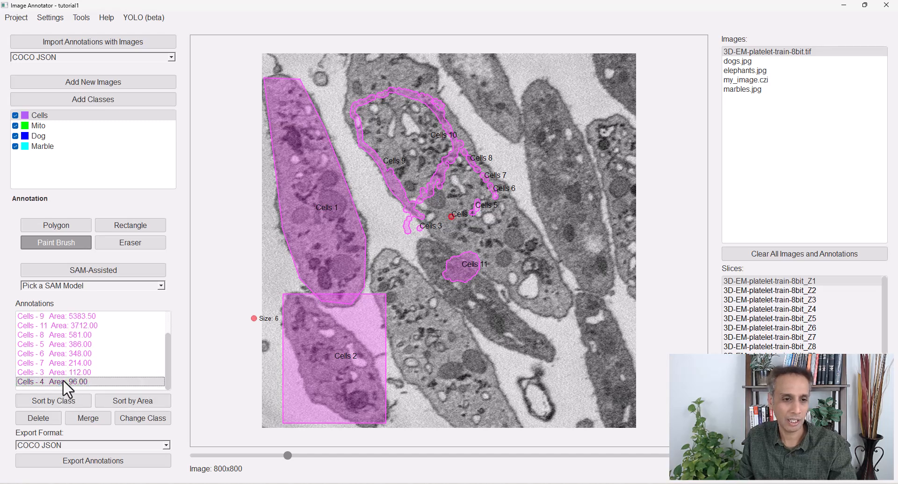
{"action": "left_click", "coordinate": [57, 326], "text": "shift"}
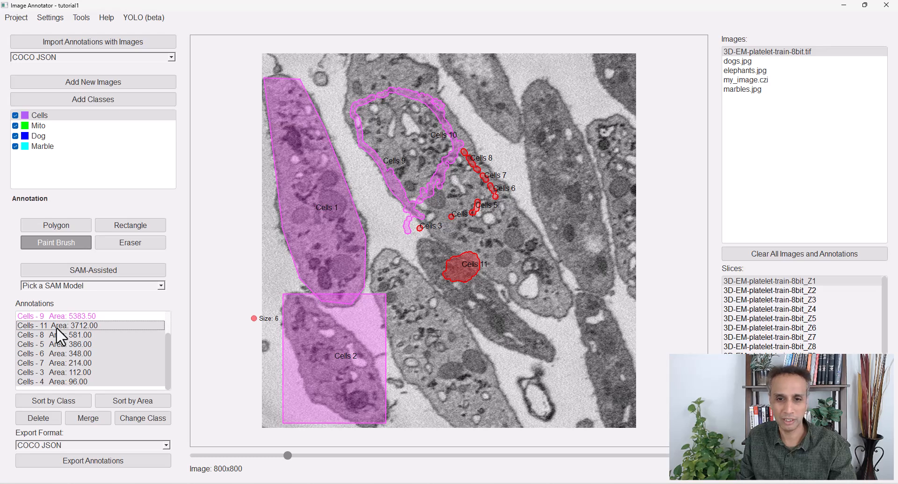
{"action": "key", "text": "Delete"}
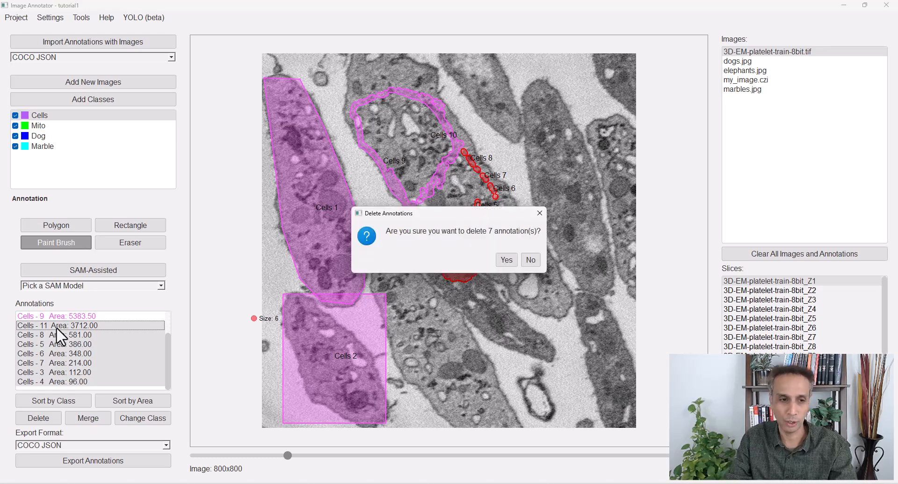
{"action": "left_click", "coordinate": [506, 259]}
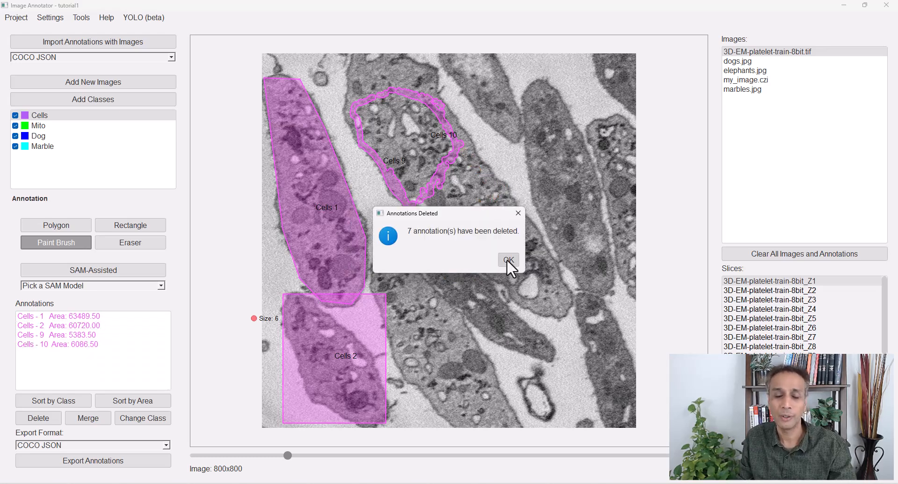
{"action": "left_click", "coordinate": [509, 259]}
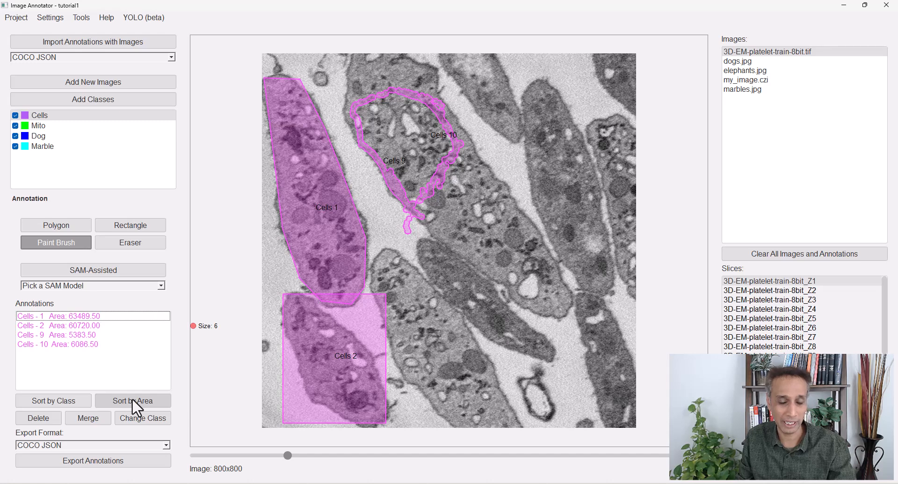
- Delete all four remaining Cells annotations from slice Z1
{"action": "left_click", "coordinate": [109, 345]}
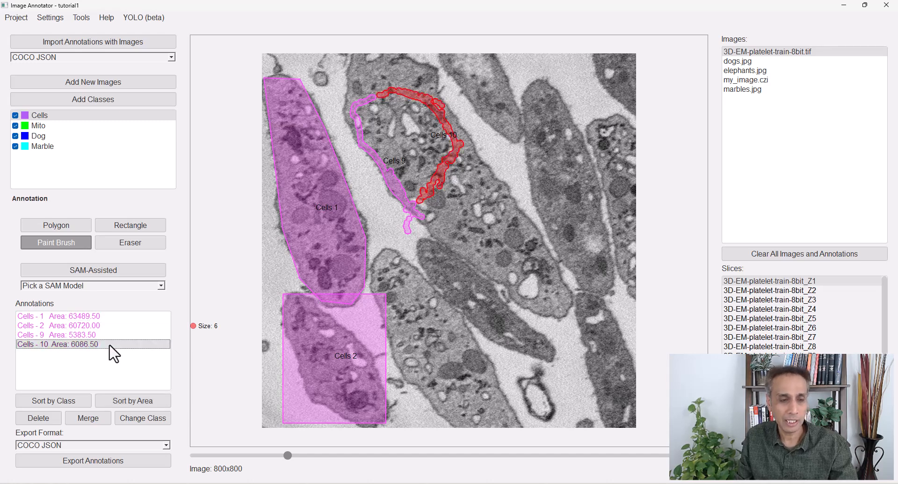
{"action": "key", "text": "ctrl+a"}
{"action": "key", "text": "Delete"}
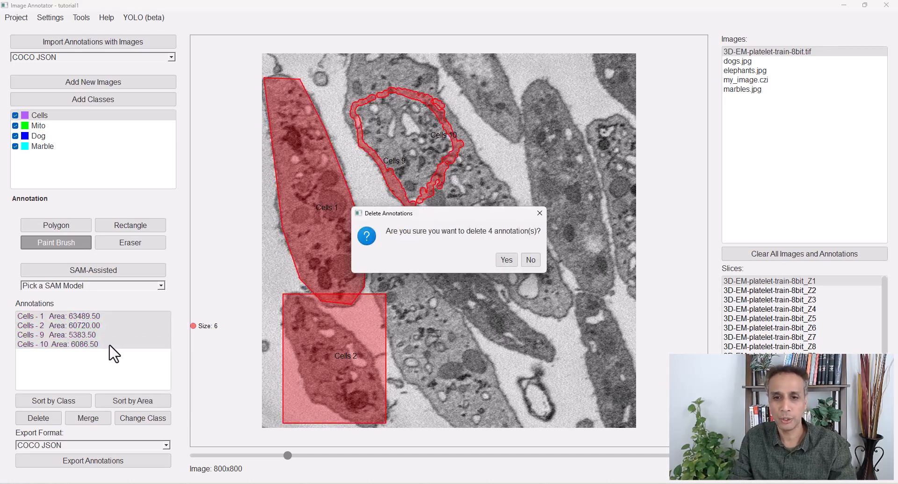
{"action": "key", "text": "Return"}
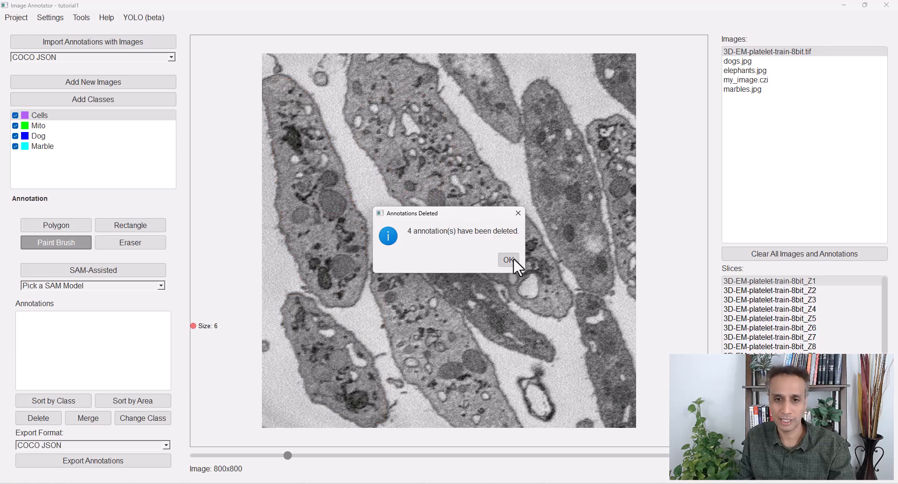
{"action": "left_click", "coordinate": [509, 260]}
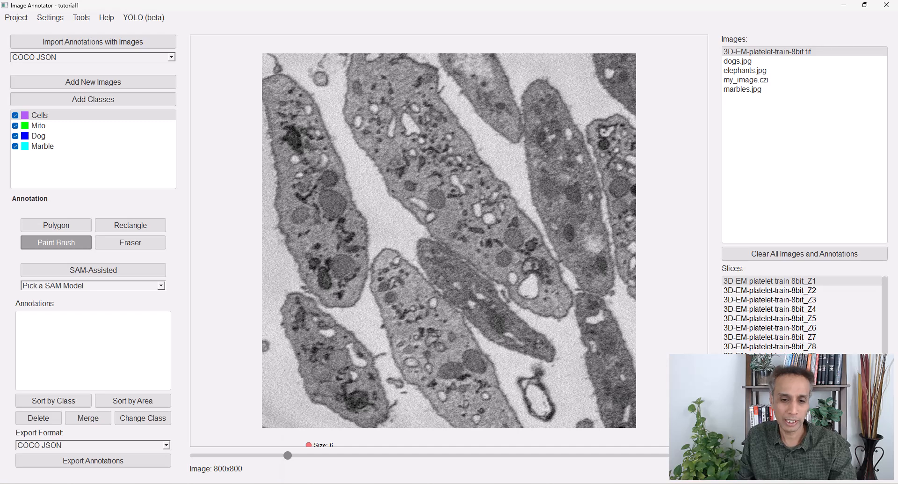
- Check the sam2_s.pt and sam2_t.pt files in File Explorer's data folder, and choose SAM 2 small as the SAM-assisted annotation model
{"action": "left_click", "coordinate": [346, 483]}
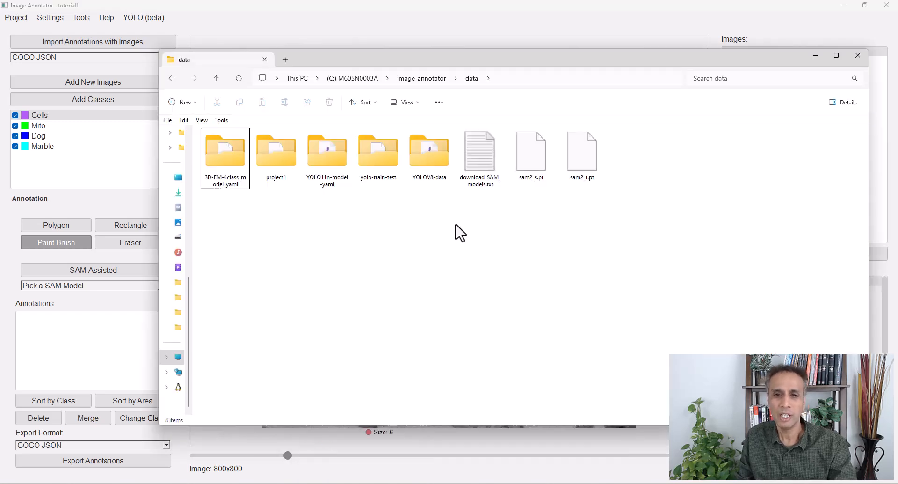
{"action": "left_click", "coordinate": [532, 158]}
{"action": "left_click", "coordinate": [581, 158]}
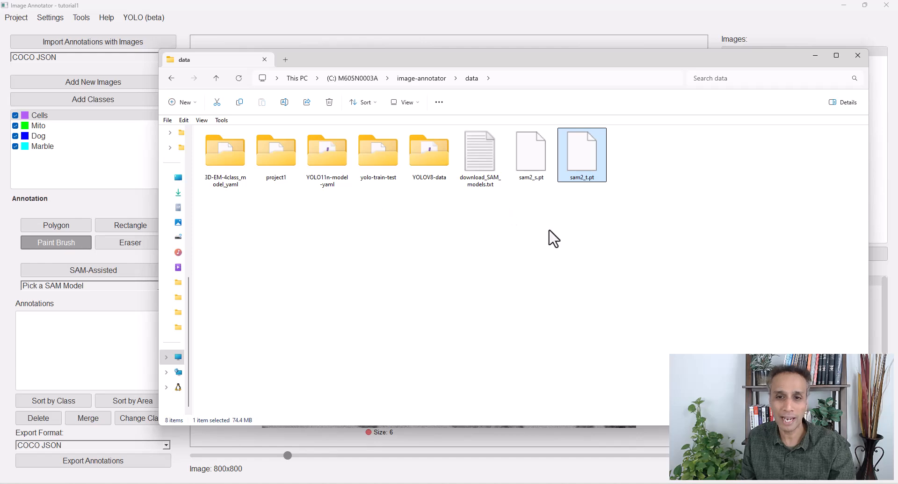
{"action": "left_click", "coordinate": [107, 286]}
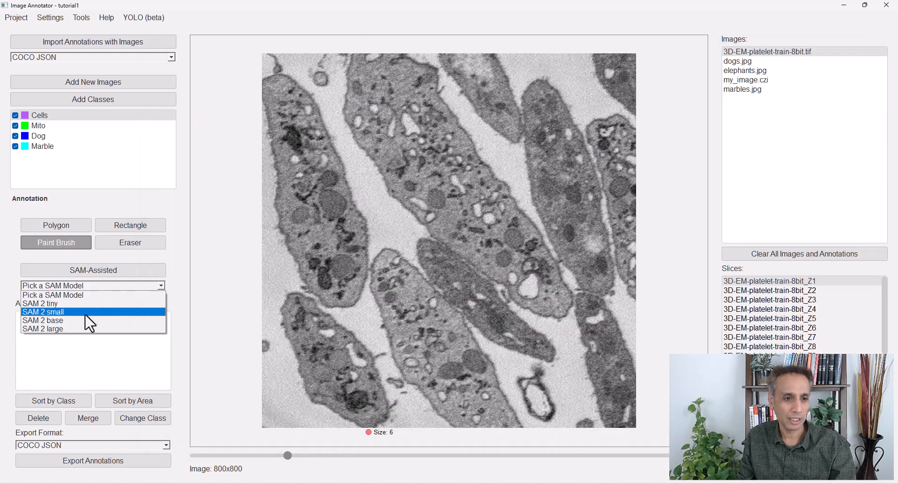
{"action": "left_click", "coordinate": [64, 312]}
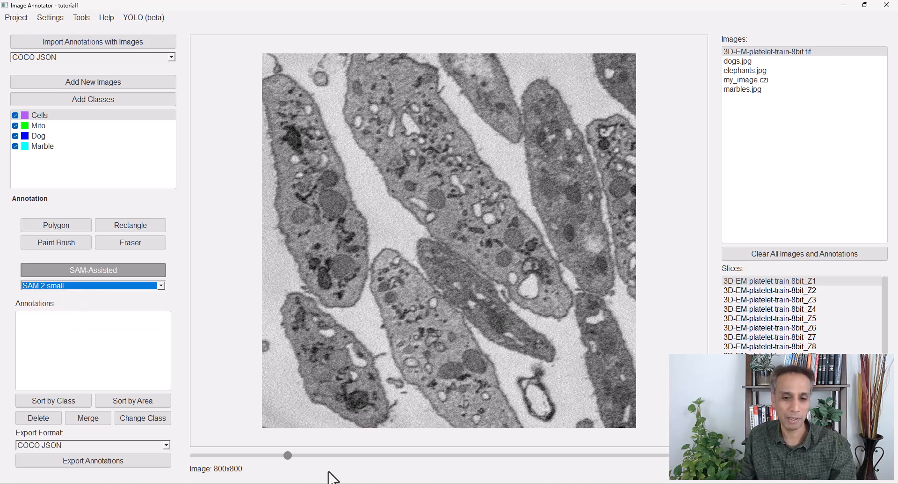
- Review the downloaded SAM model files in File Explorer again and compare the available SAM models, keeping SAM 2 small selected
{"action": "key", "text": "alt+Tab"}
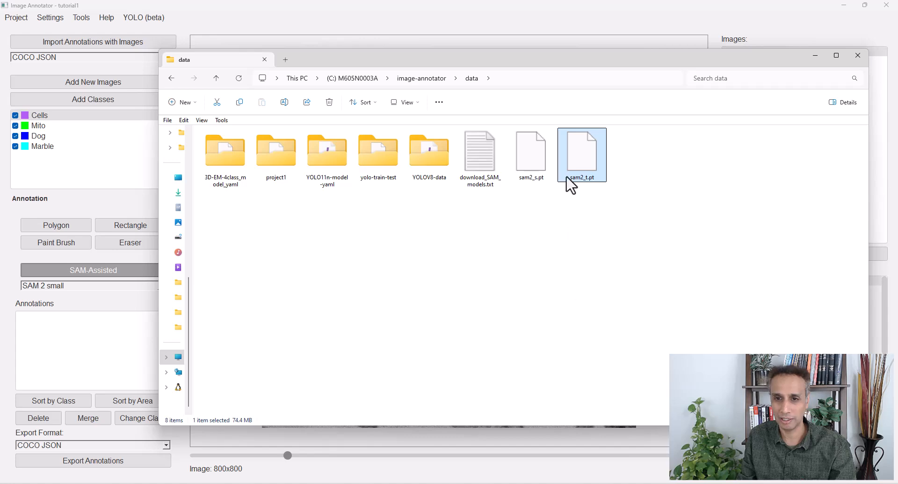
{"action": "left_click", "coordinate": [555, 276]}
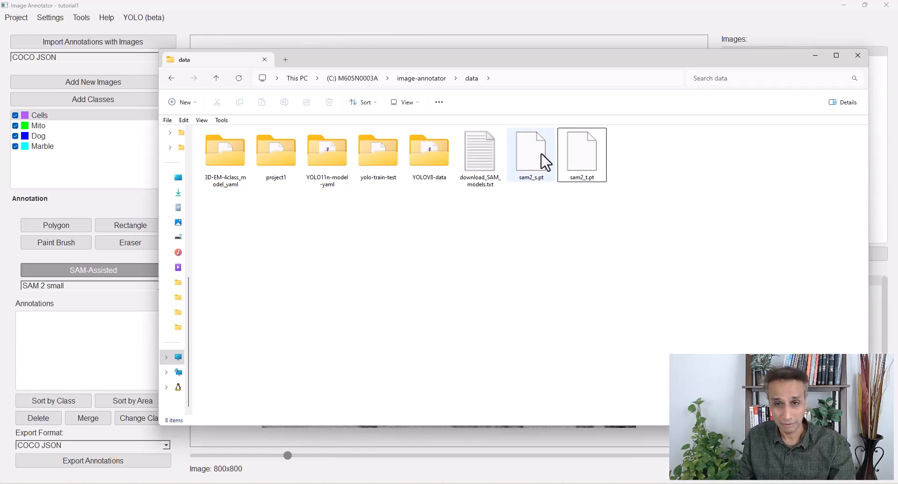
{"action": "left_click", "coordinate": [816, 56]}
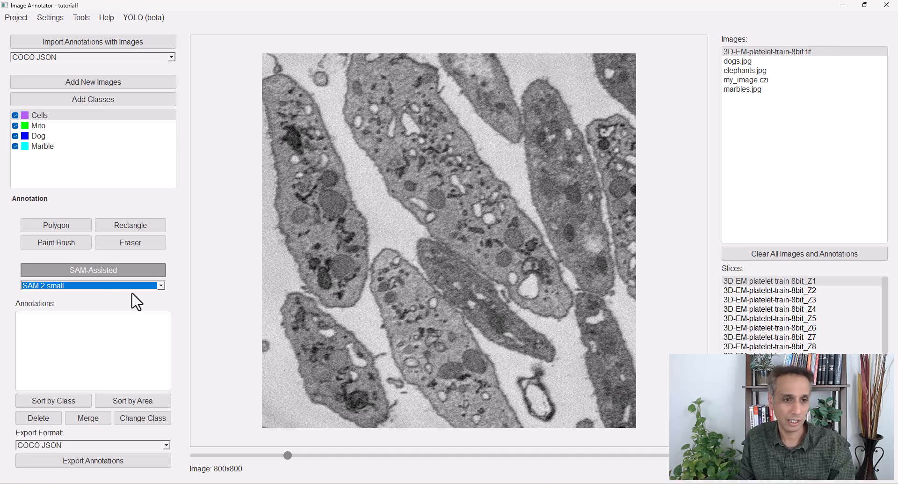
{"action": "left_click", "coordinate": [156, 295]}
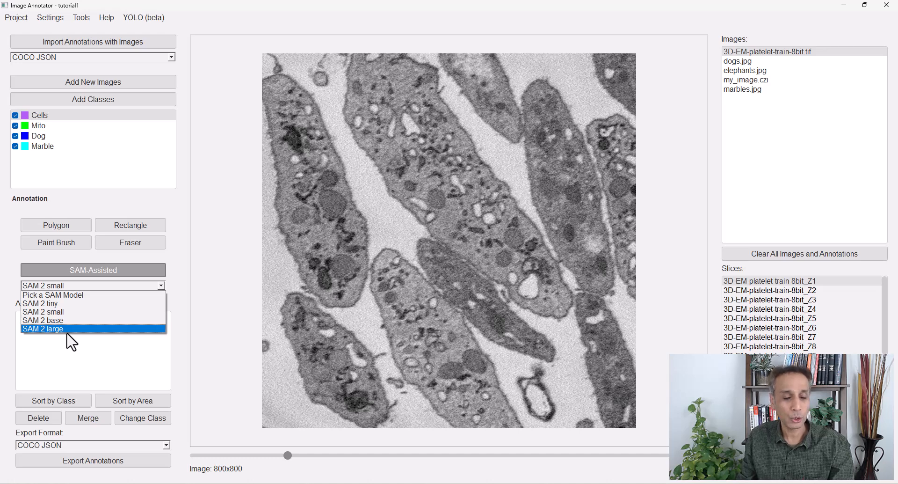
{"action": "left_click", "coordinate": [58, 310]}
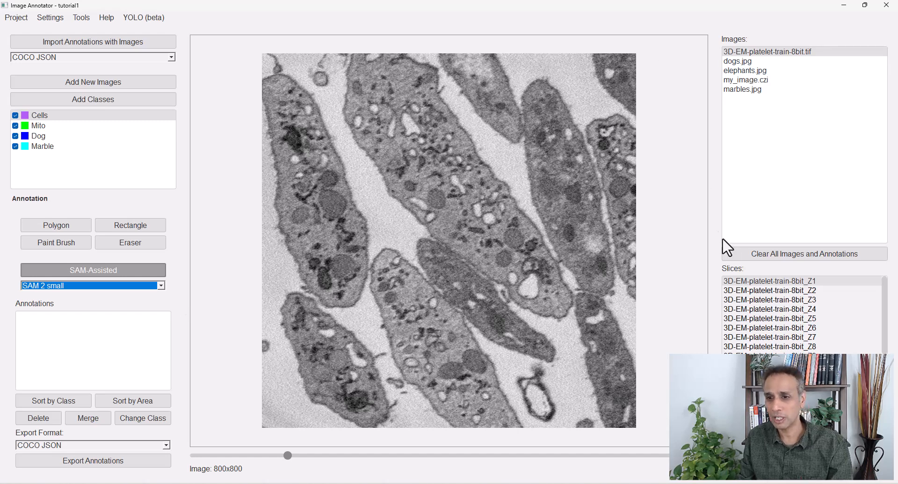
- View slice Z5, make Mito the active annotation class, and open a slice further down the platelet stack
{"action": "left_click", "coordinate": [749, 318]}
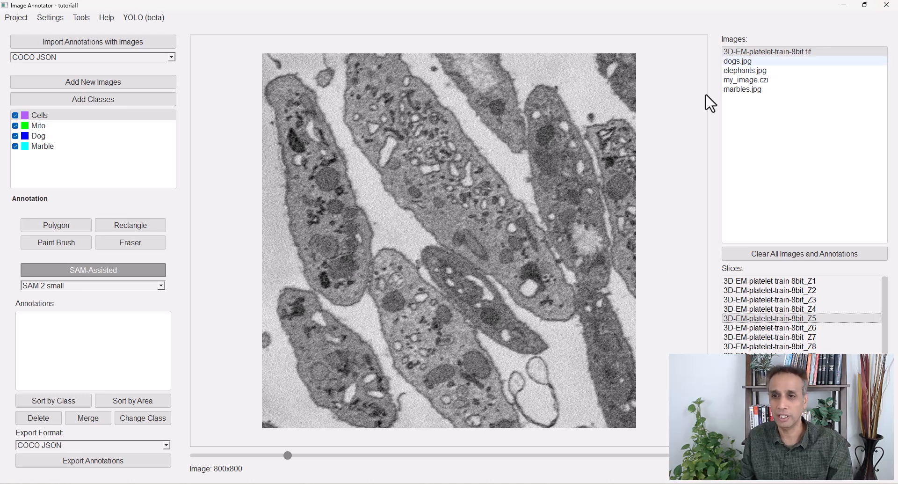
{"action": "left_click", "coordinate": [46, 119]}
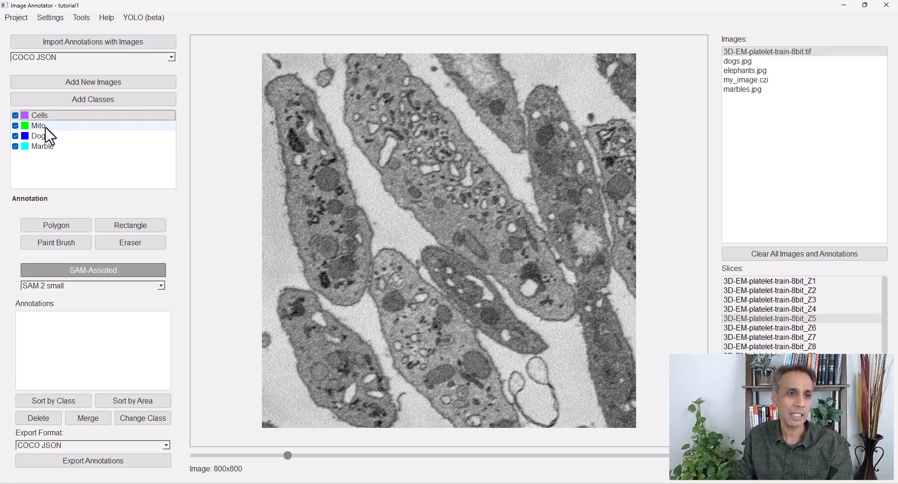
{"action": "left_click", "coordinate": [47, 127]}
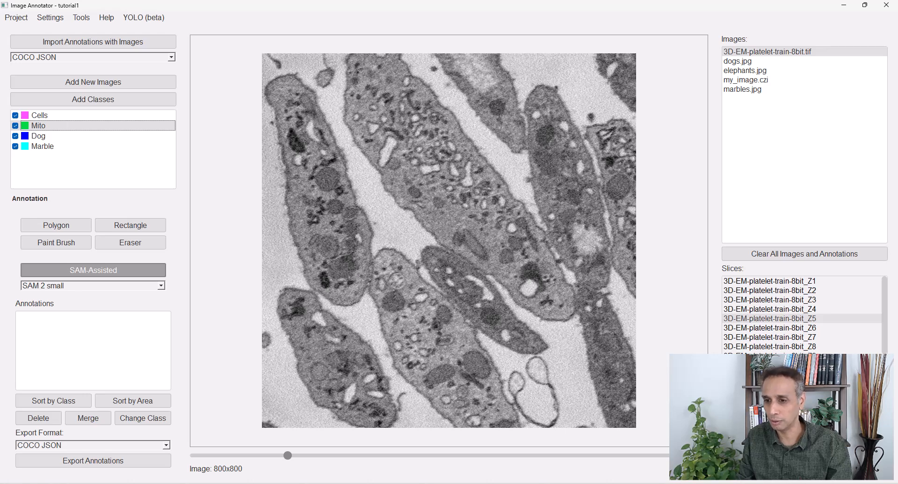
{"action": "left_click", "coordinate": [769, 411]}
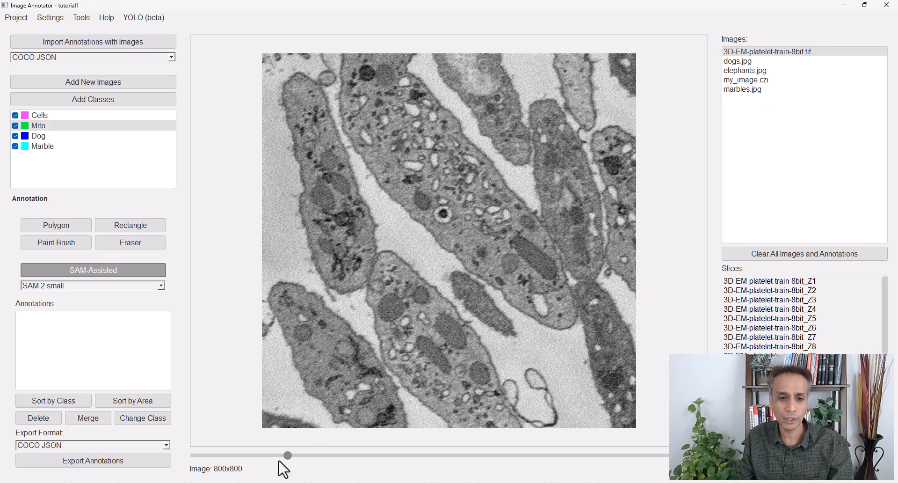
- Annotate the elongated mitochondrion in the large central cell and an oval one in the lower cell as Mito using SAM-assisted boxes
{"action": "left_click_drag", "start_coordinate": [287, 455], "coordinate": [396, 453]}
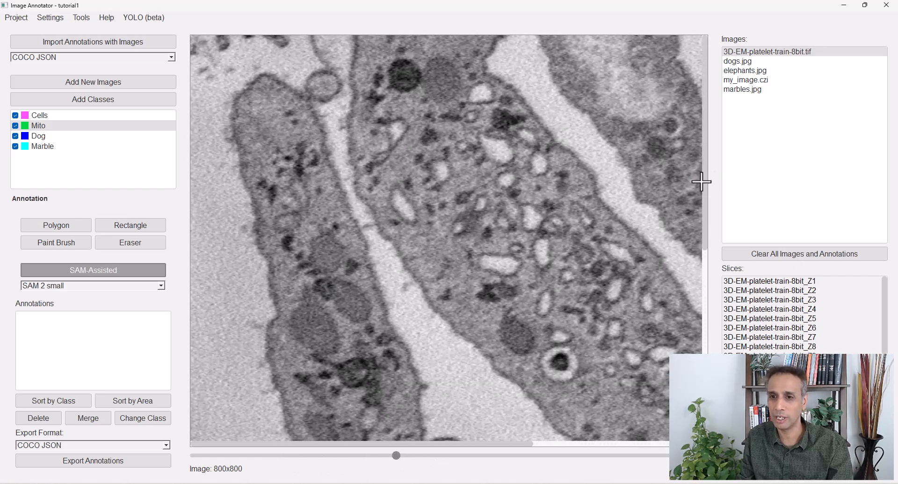
{"action": "scroll", "coordinate": [705, 196], "scroll_direction": "down", "scroll_amount": 10}
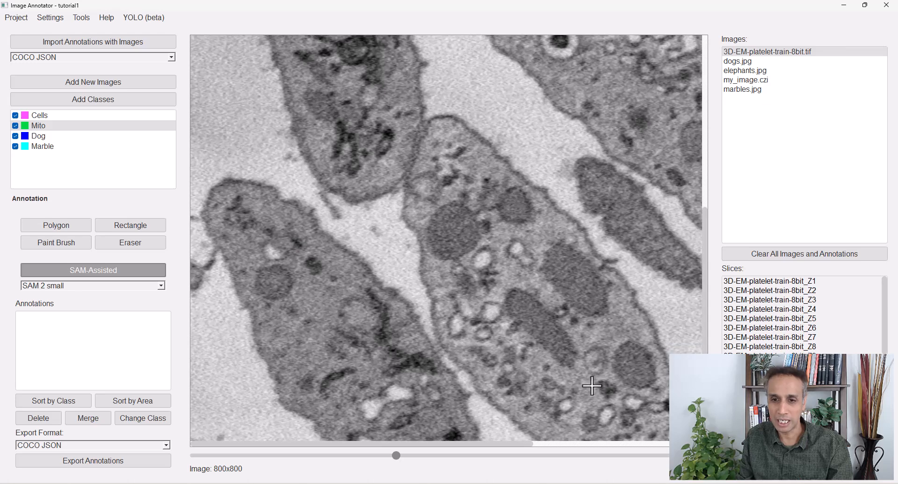
{"action": "left_click_drag", "start_coordinate": [383, 443], "coordinate": [428, 443]}
{"action": "left_click_drag", "start_coordinate": [466, 464], "coordinate": [601, 475]}
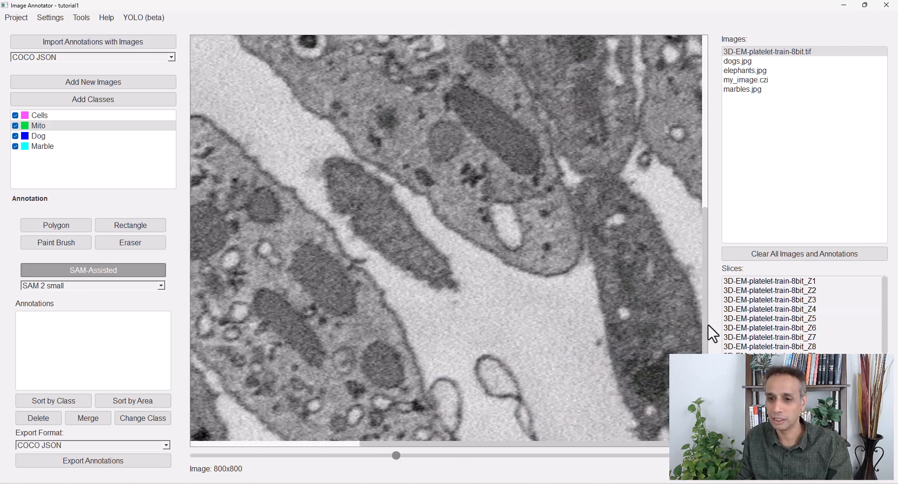
{"action": "left_click_drag", "start_coordinate": [704, 322], "coordinate": [707, 295]}
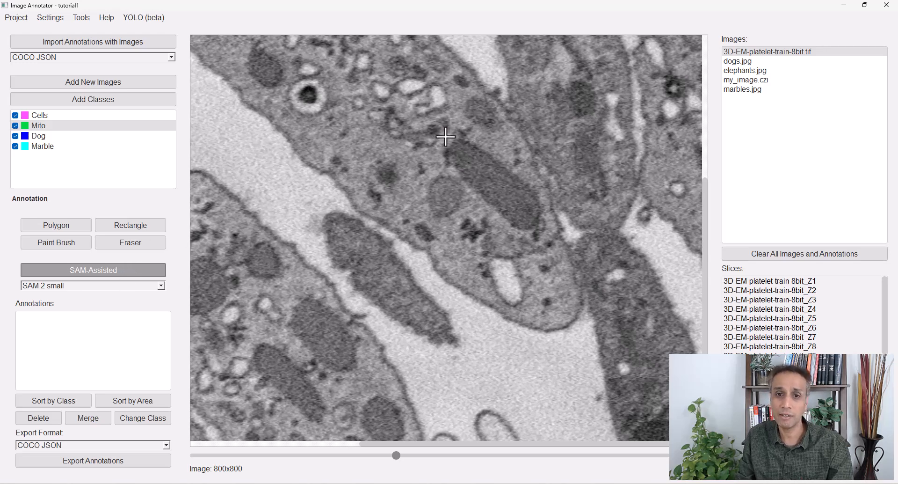
{"action": "left_click_drag", "start_coordinate": [445, 137], "coordinate": [546, 238]}
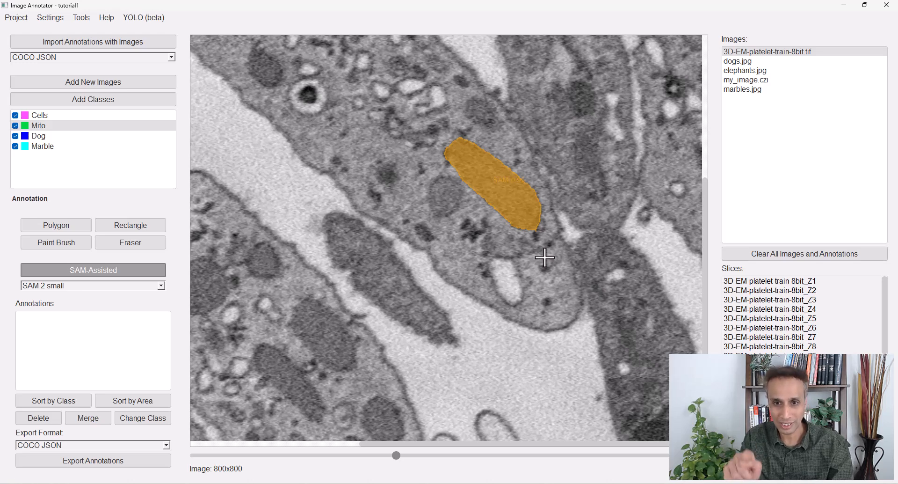
{"action": "key", "text": "Return"}
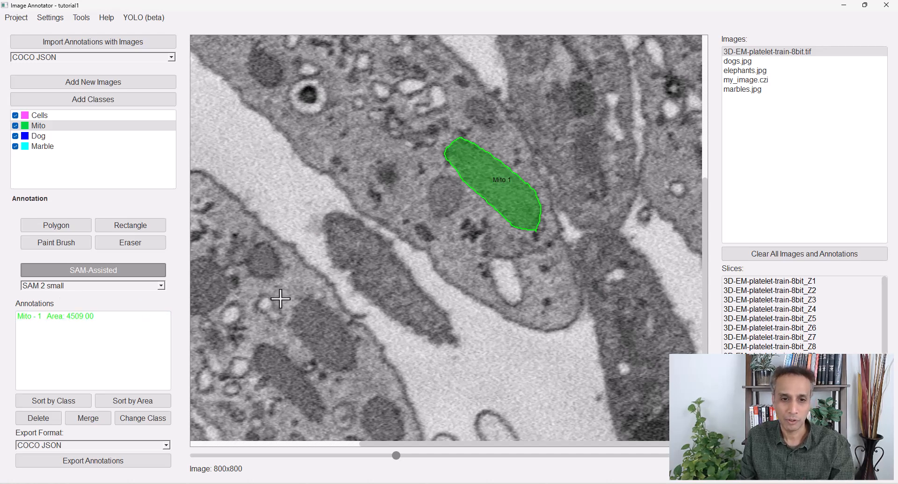
{"action": "left_click_drag", "start_coordinate": [281, 297], "coordinate": [369, 375]}
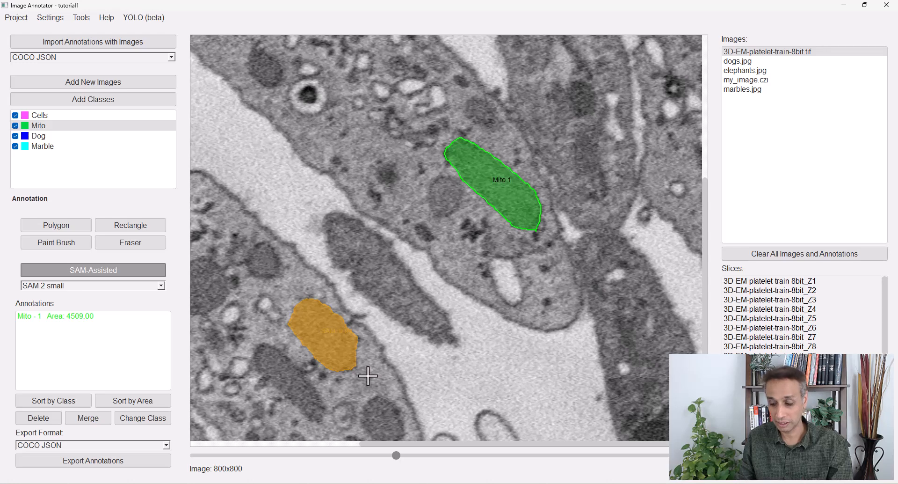
{"action": "key", "text": "Return"}
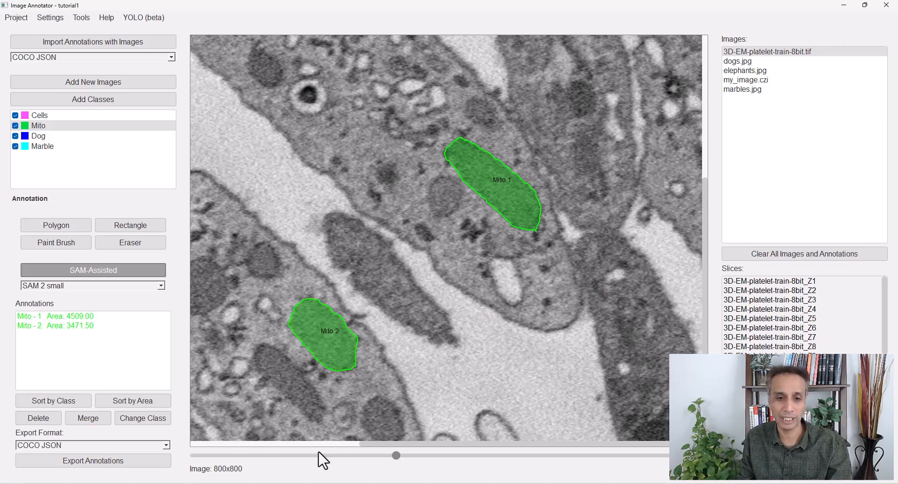
- Annotate the slice's lower-left cell and the large diagonal central cell as Cells using SAM-assisted boxes
{"action": "left_click", "coordinate": [291, 455]}
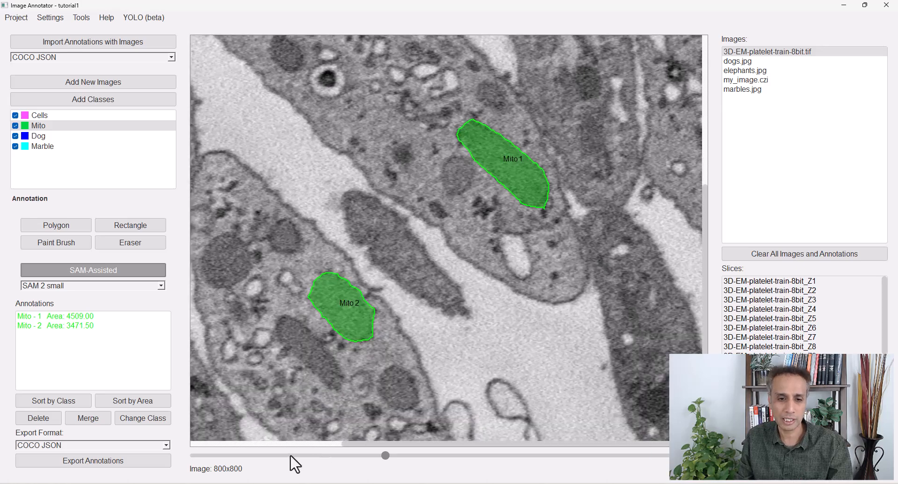
{"action": "left_click_drag", "start_coordinate": [291, 456], "coordinate": [290, 456]}
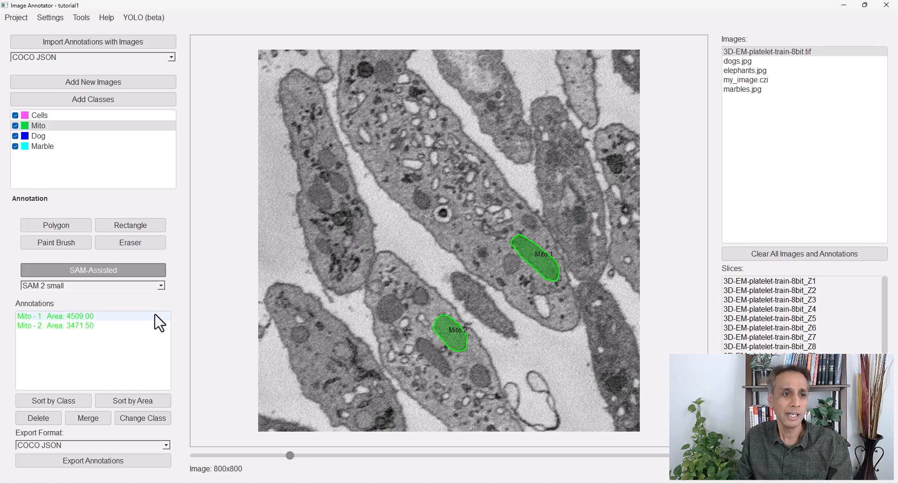
{"action": "left_click", "coordinate": [61, 115]}
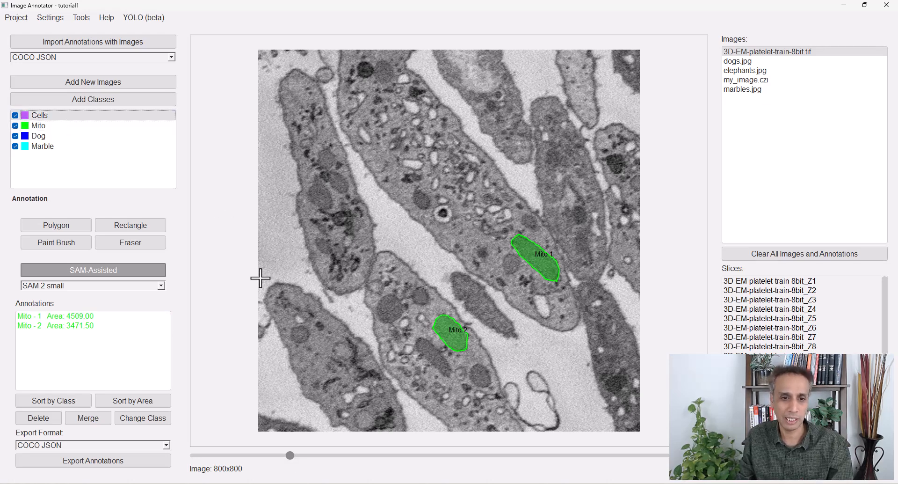
{"action": "left_click_drag", "start_coordinate": [260, 278], "coordinate": [407, 438]}
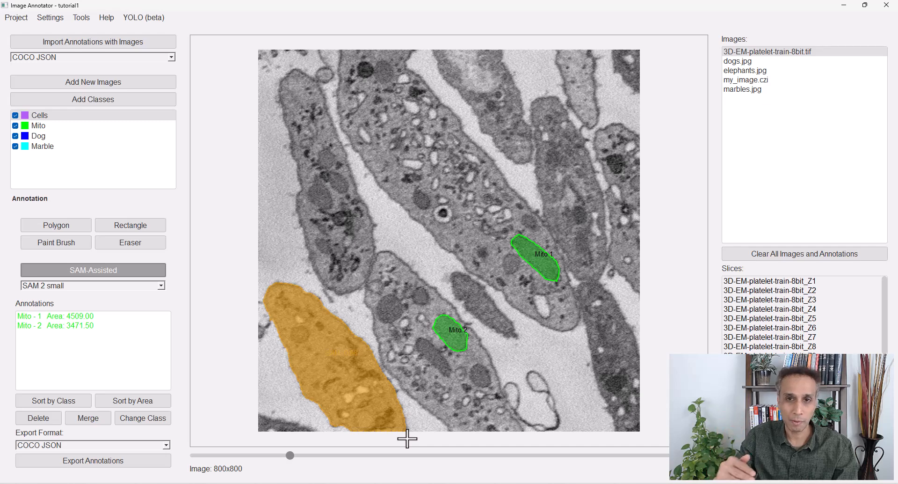
{"action": "key", "text": "Return"}
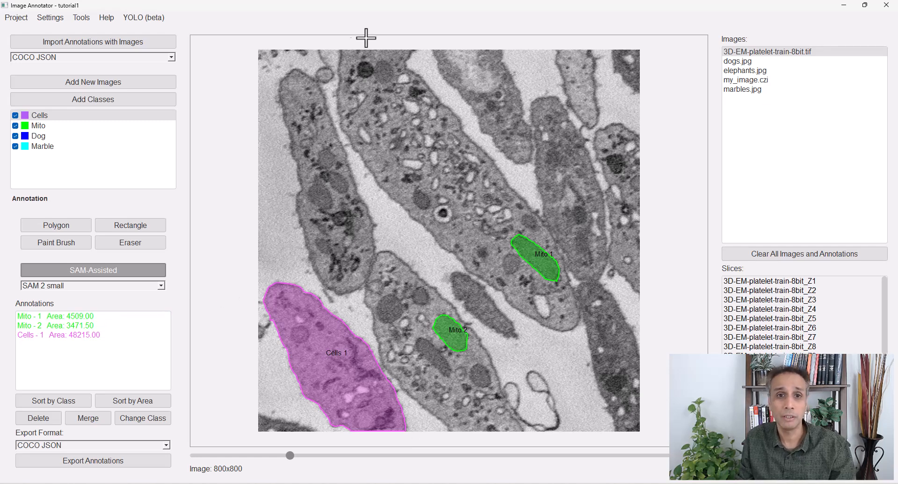
{"action": "left_click_drag", "start_coordinate": [335, 45], "coordinate": [584, 339]}
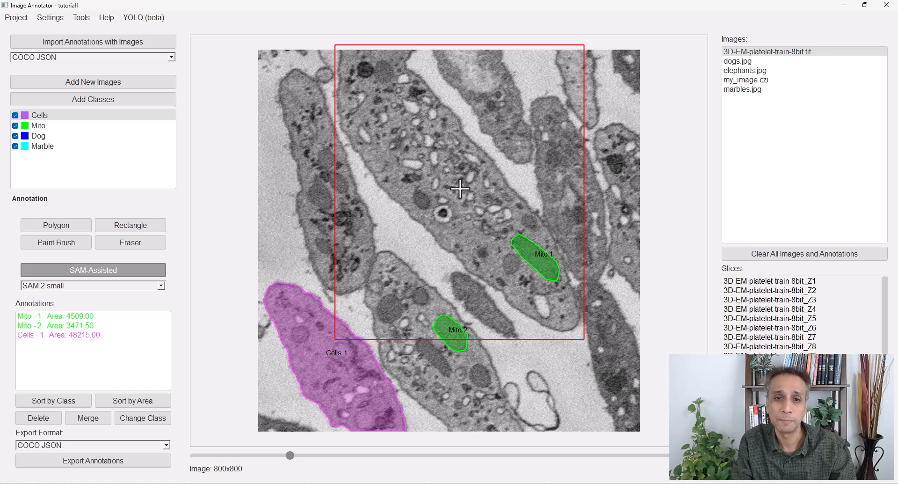
{"action": "key", "text": "Return"}
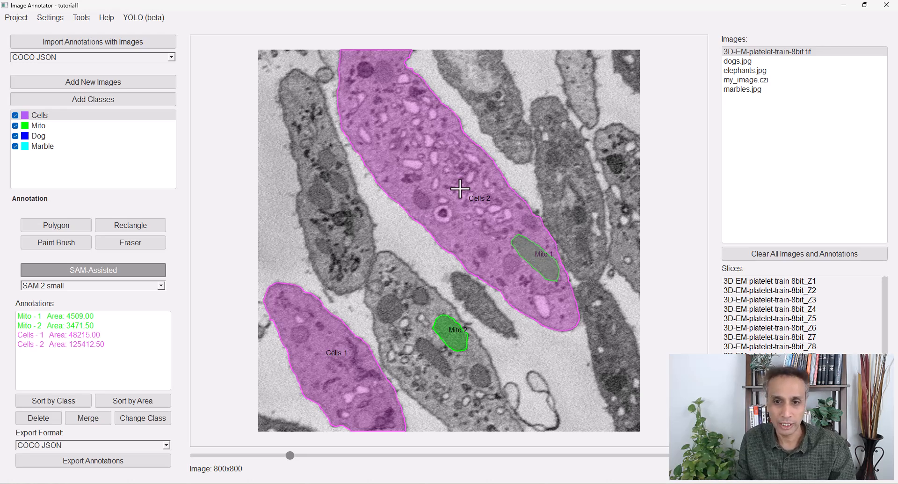
- Discard the first SAM prediction for the cell above the large central one, and annotate that cell as Cells with a redrawn box
{"action": "left_click_drag", "start_coordinate": [433, 46], "coordinate": [542, 170]}
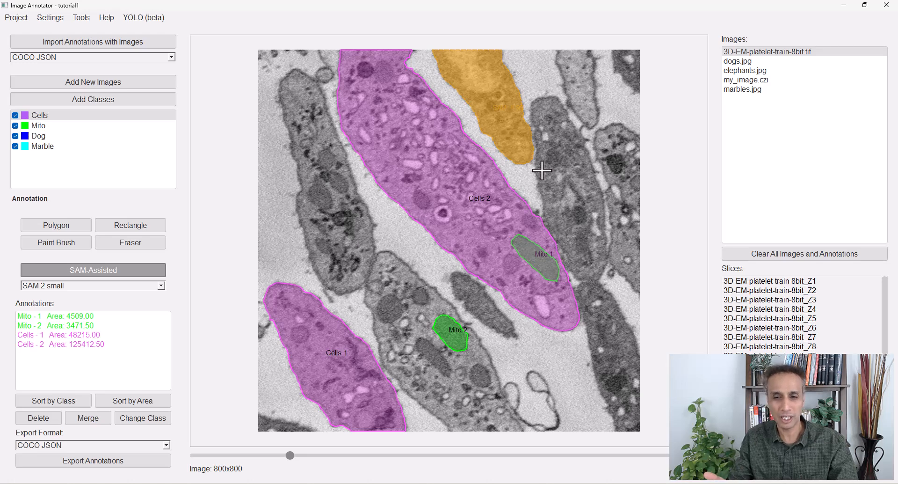
{"action": "key", "text": "Escape"}
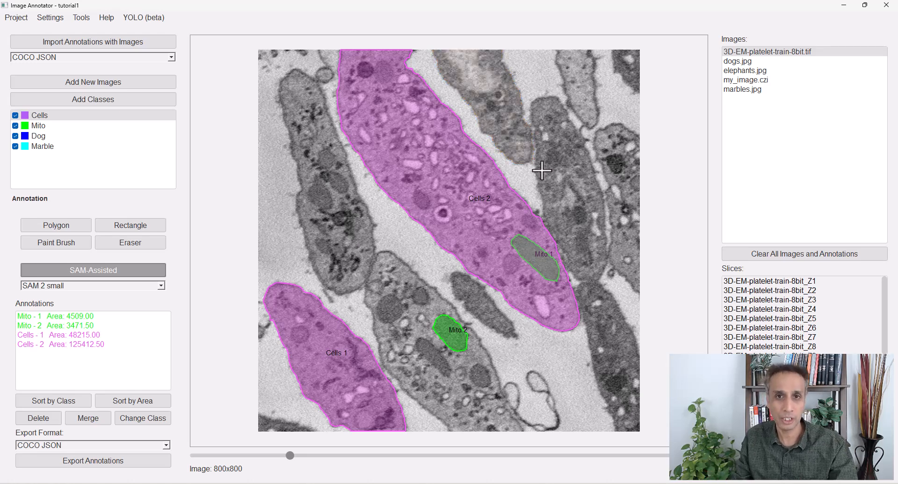
{"action": "left_click_drag", "start_coordinate": [427, 46], "coordinate": [542, 169]}
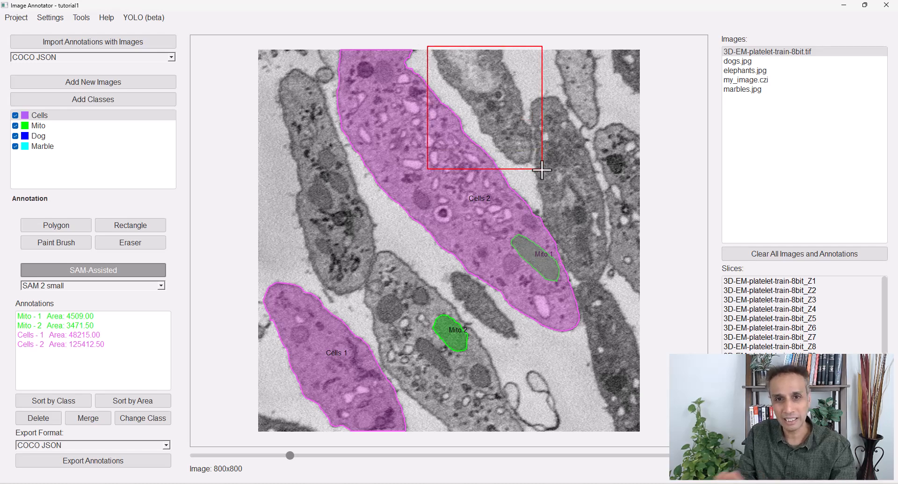
{"action": "key", "text": "Return"}
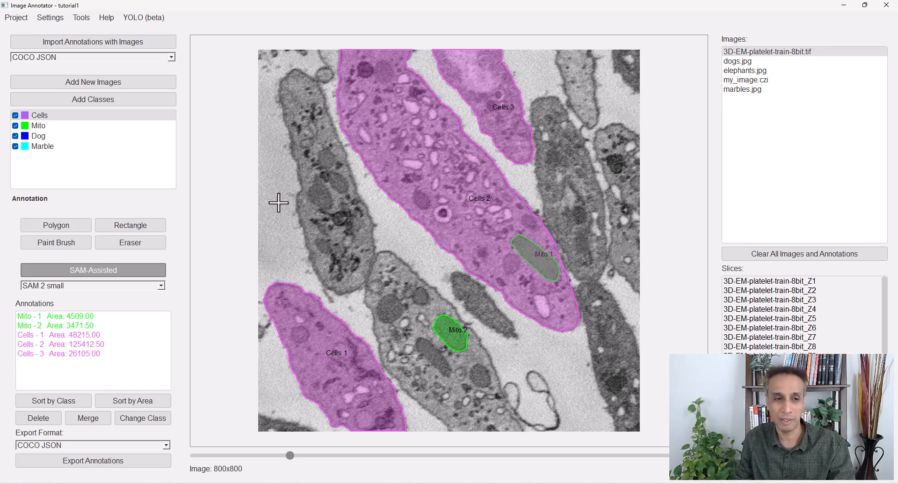
- Split the lower-left cell's annotation in two by erasing a narrow diagonal strip across it with a size 7 eraser
{"action": "left_click", "coordinate": [132, 242]}
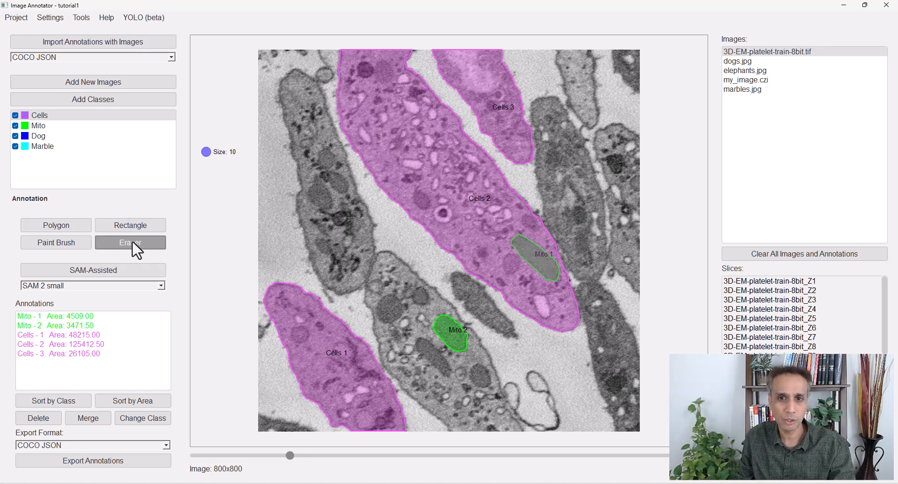
{"action": "left_click", "coordinate": [293, 385]}
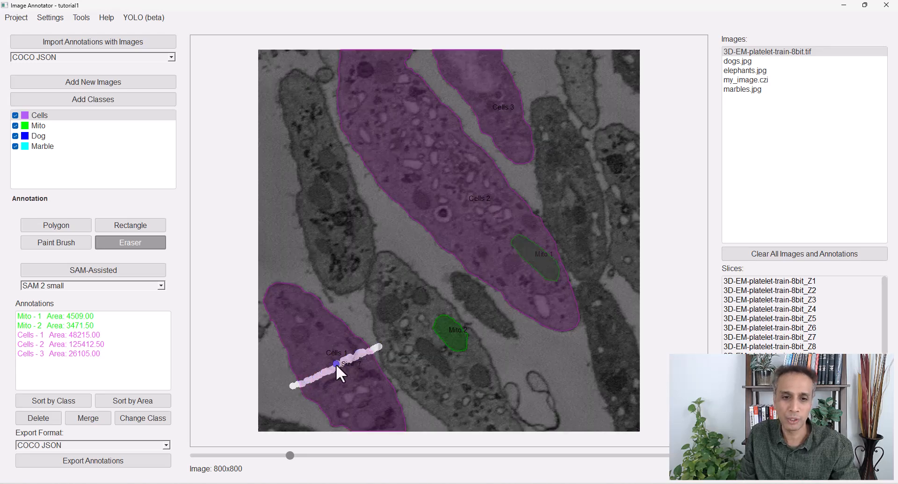
{"action": "left_click_drag", "start_coordinate": [358, 355], "coordinate": [357, 356]}
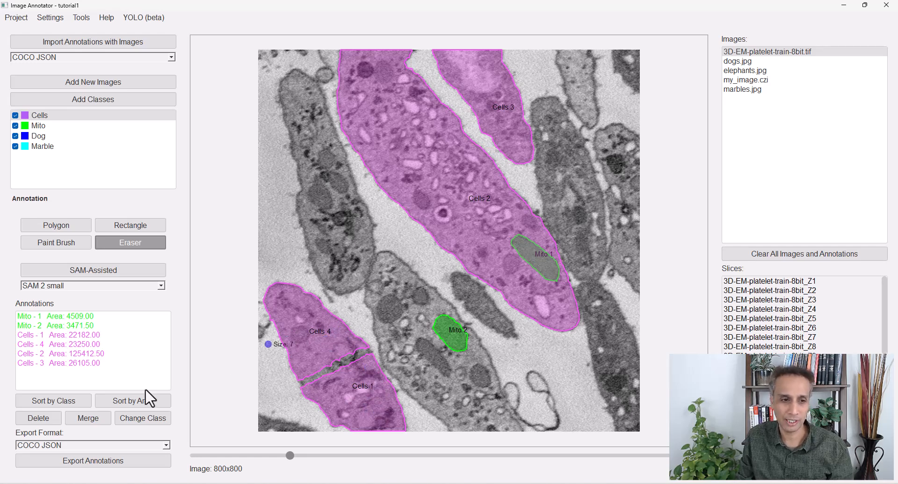
- Highlight individual Cells annotations on the slice, and compare the annotation list sorted by area and by class
{"action": "left_click", "coordinate": [74, 343]}
{"action": "left_click", "coordinate": [80, 363]}
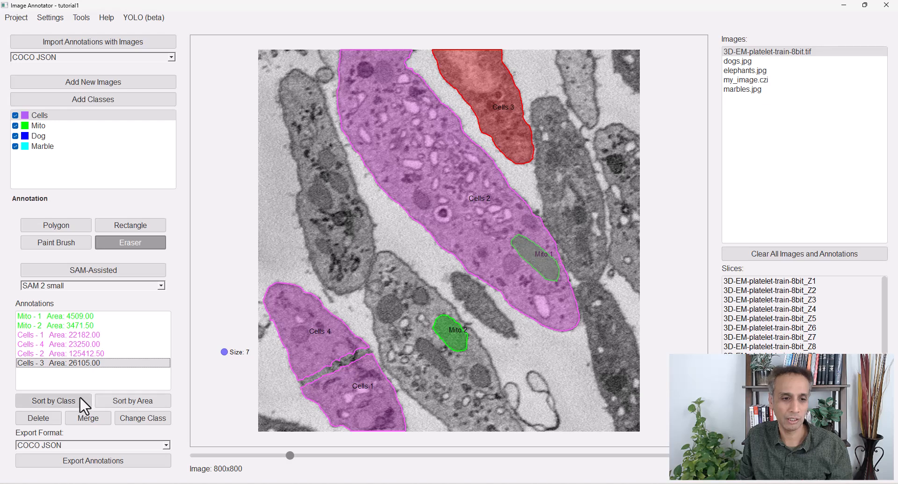
{"action": "left_click", "coordinate": [132, 401]}
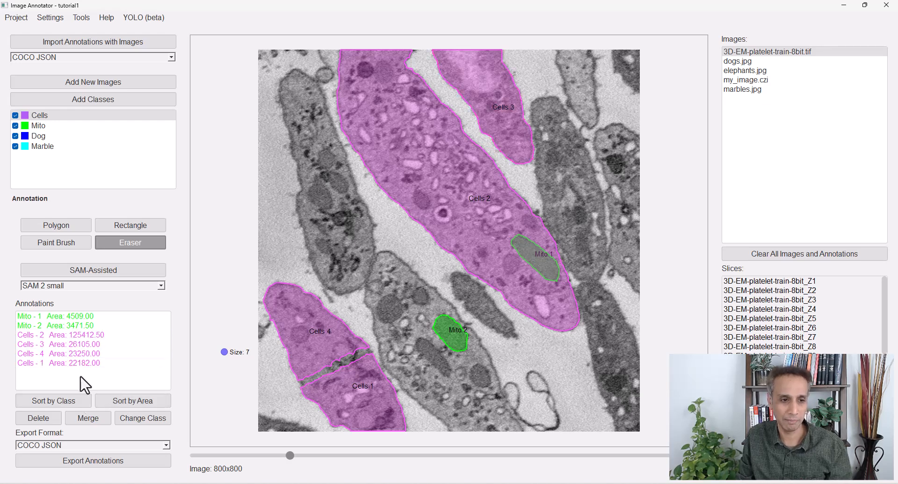
{"action": "left_click", "coordinate": [59, 400]}
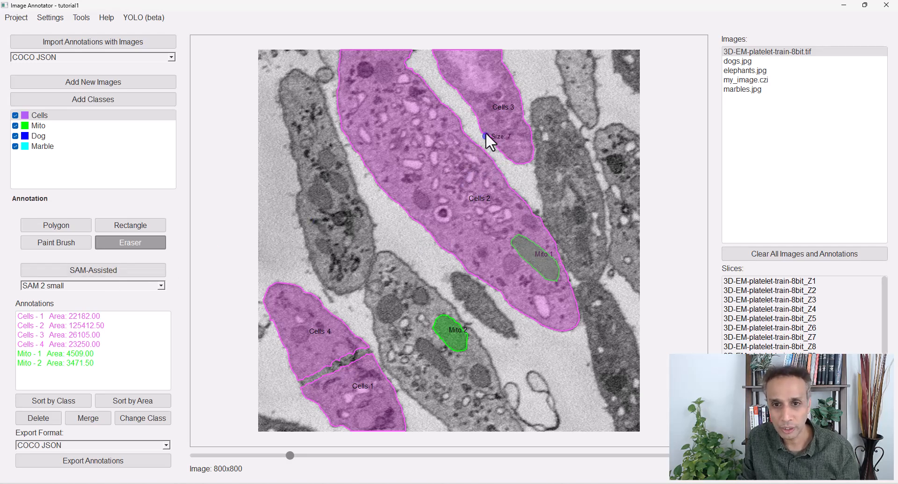
- Trim the edge of the Cells 3 annotation with the size 7 eraser, and activate the Paint Brush tool
{"action": "left_click_drag", "start_coordinate": [484, 134], "coordinate": [487, 136]}
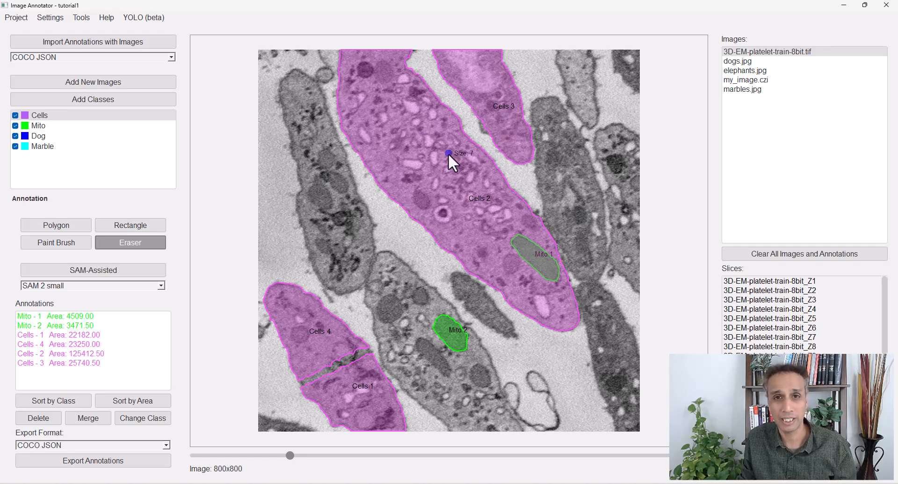
{"action": "left_click", "coordinate": [52, 248]}
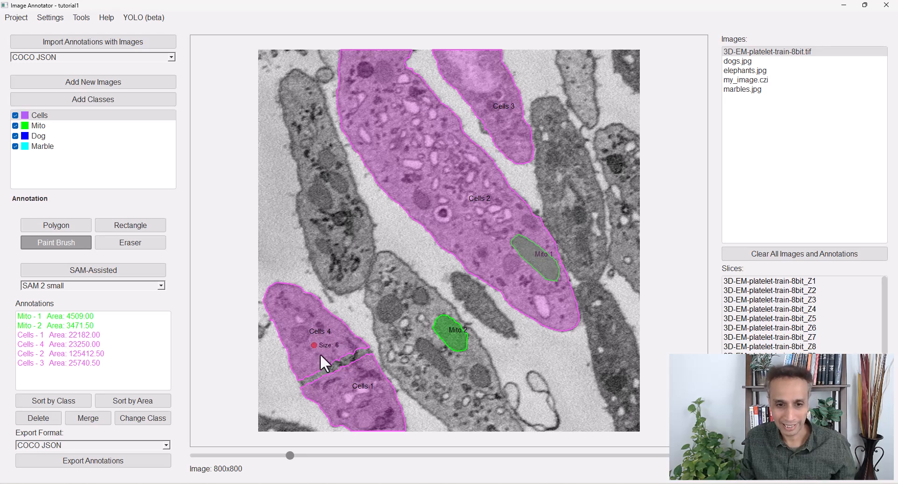
- Open dogs.jpg and annotate the leftmost dog with the Dog class using a SAM-assisted box around its whole body
{"action": "left_click", "coordinate": [738, 63]}
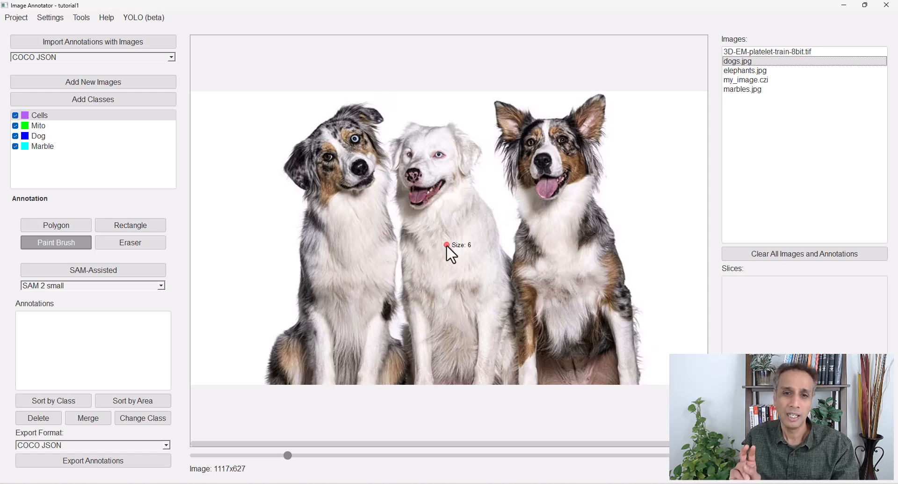
{"action": "left_click", "coordinate": [121, 280]}
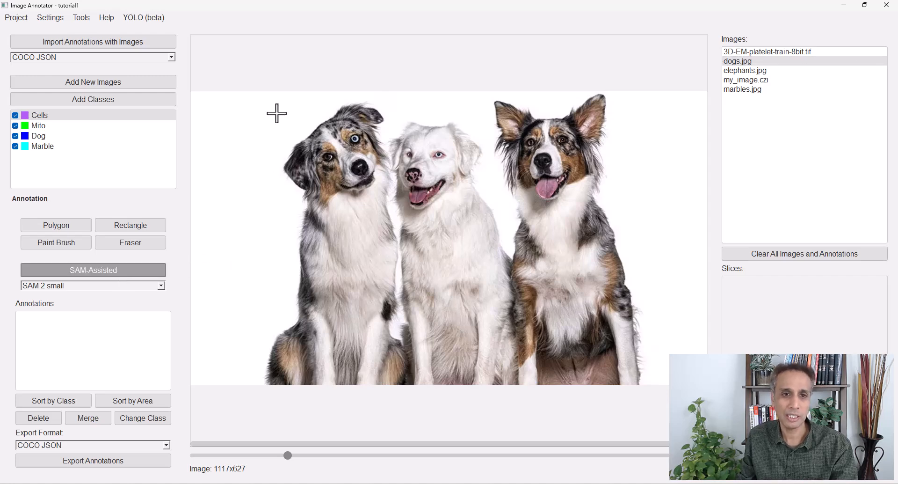
{"action": "left_click", "coordinate": [51, 137]}
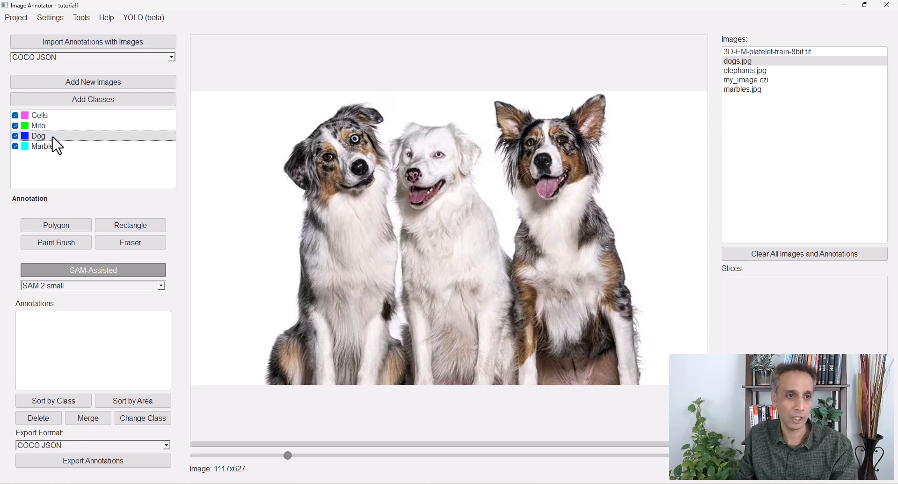
{"action": "left_click_drag", "start_coordinate": [273, 97], "coordinate": [424, 405]}
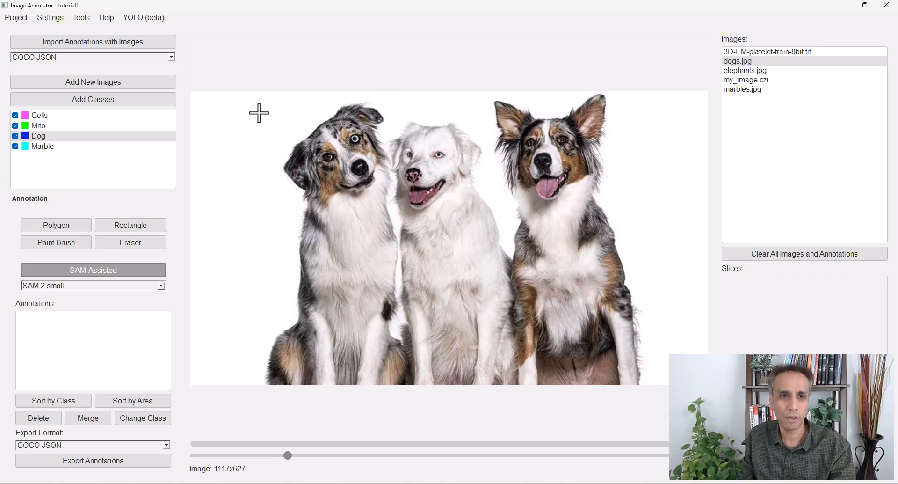
{"action": "left_click_drag", "start_coordinate": [258, 96], "coordinate": [410, 390]}
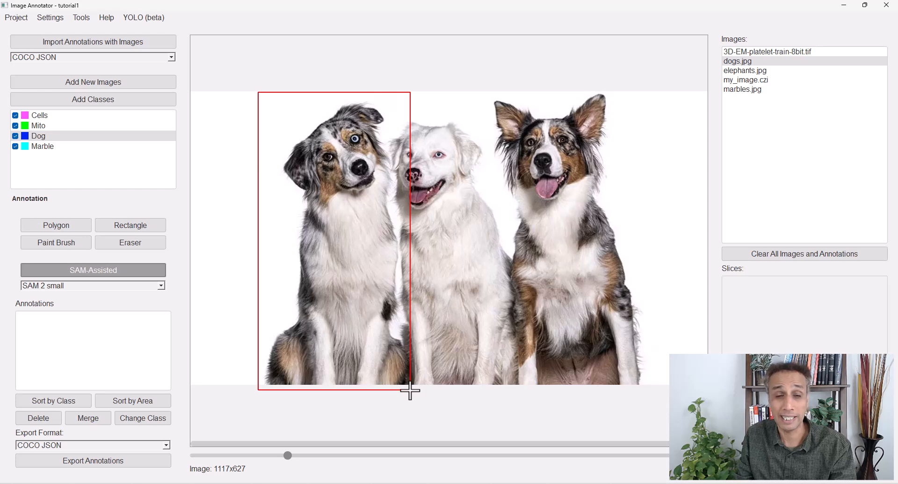
{"action": "left_click_drag", "start_coordinate": [410, 390], "coordinate": [411, 389]}
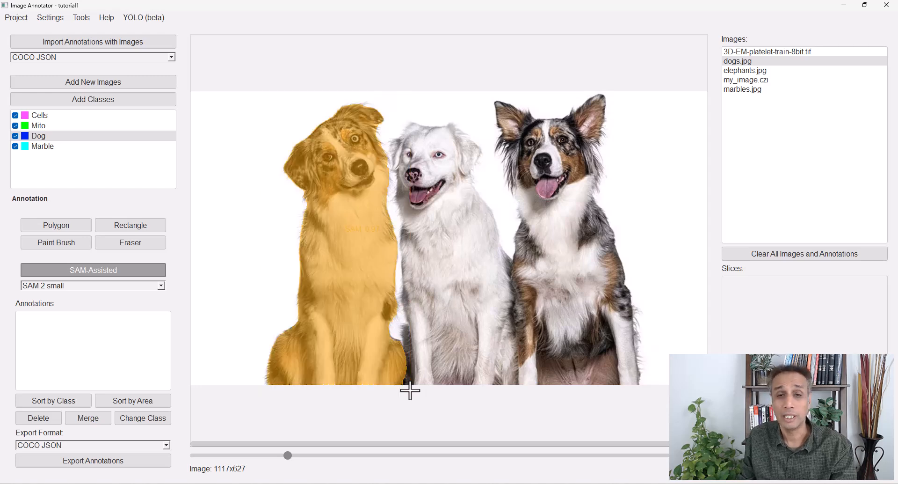
{"action": "key", "text": "Return"}
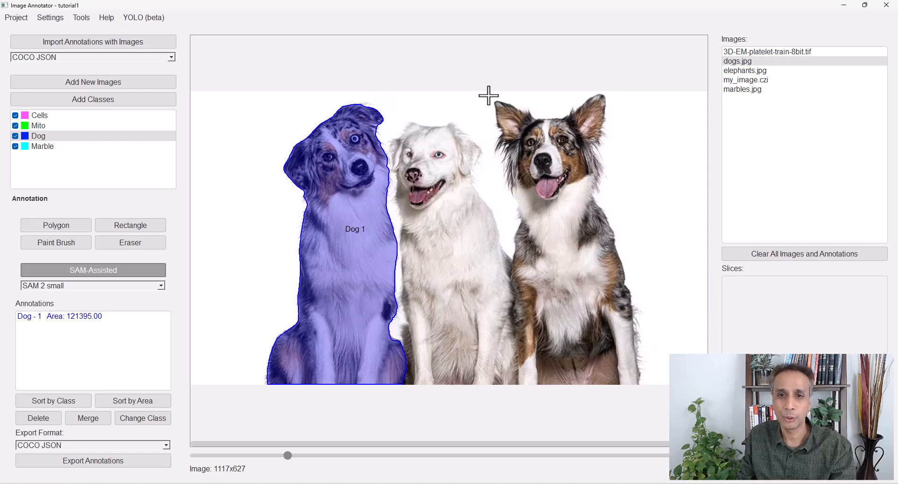
- Annotate the rightmost dog with the Dog class using a SAM-assisted box around its whole body
{"action": "left_click_drag", "start_coordinate": [489, 94], "coordinate": [645, 403]}
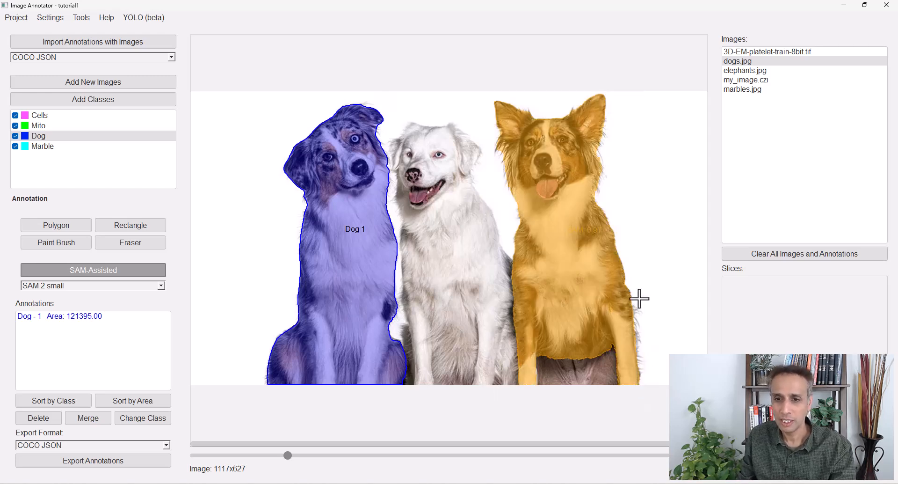
{"action": "key", "text": "Return"}
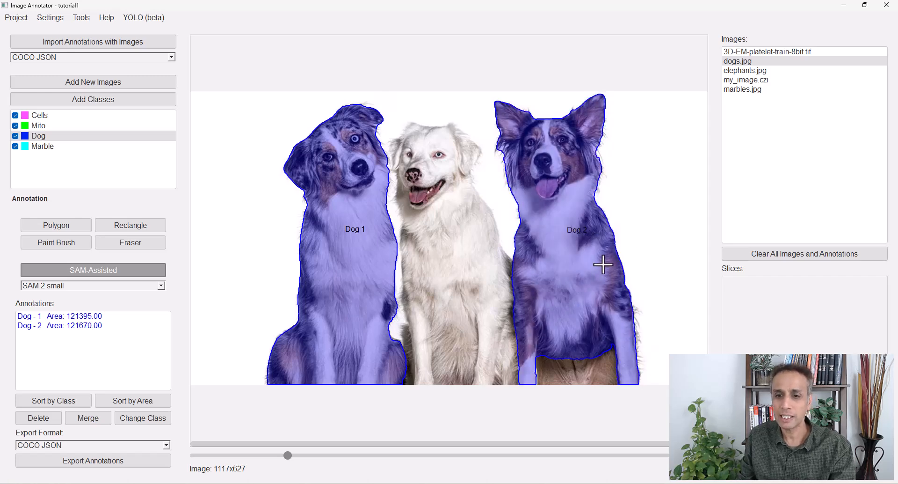
- Toggle the Dog class's visibility off and on to compare its masks with the image, leaving the class visible
{"action": "left_click", "coordinate": [16, 136]}
{"action": "left_click", "coordinate": [16, 135]}
{"action": "left_click", "coordinate": [16, 136]}
{"action": "left_click", "coordinate": [15, 136]}
{"action": "left_click", "coordinate": [15, 135]}
{"action": "left_click", "coordinate": [15, 135]}
{"action": "left_click", "coordinate": [15, 135]}
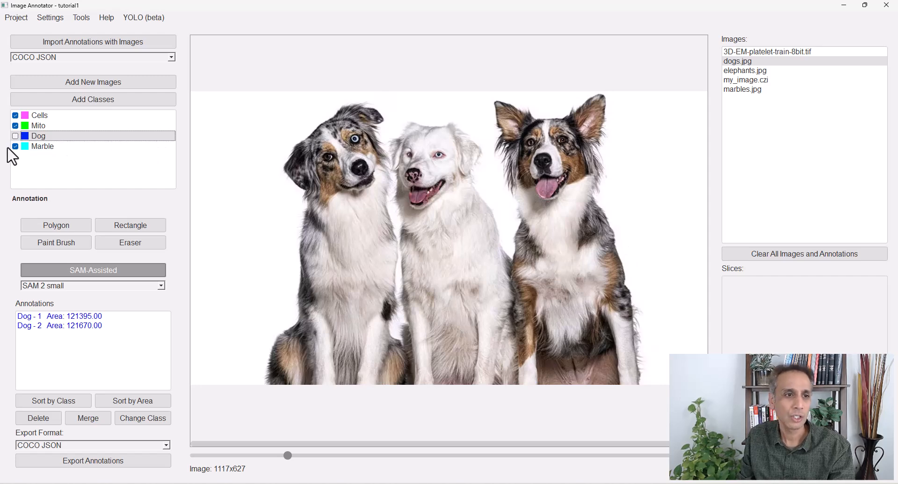
{"action": "left_click", "coordinate": [14, 136]}
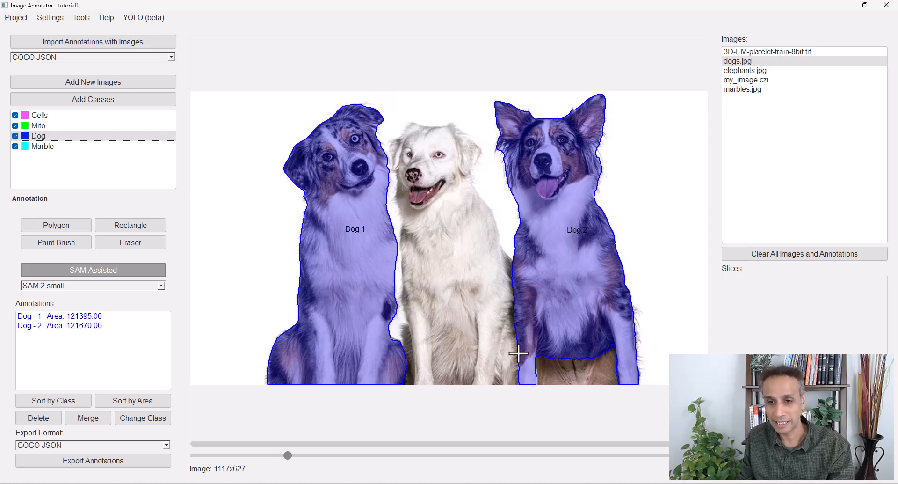
- Draw a Dog rectangle over the unmasked area between the rightmost dog's front legs, overlapping the existing mask
{"action": "left_click", "coordinate": [122, 229]}
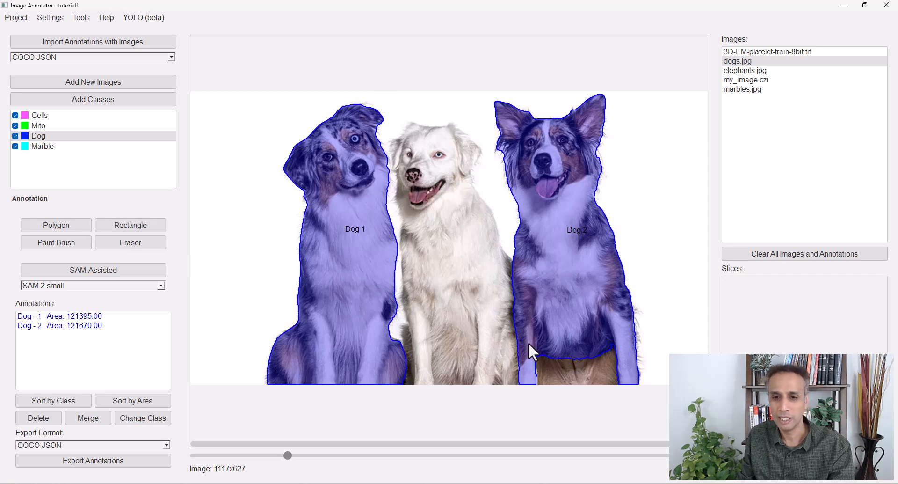
{"action": "left_click", "coordinate": [144, 226]}
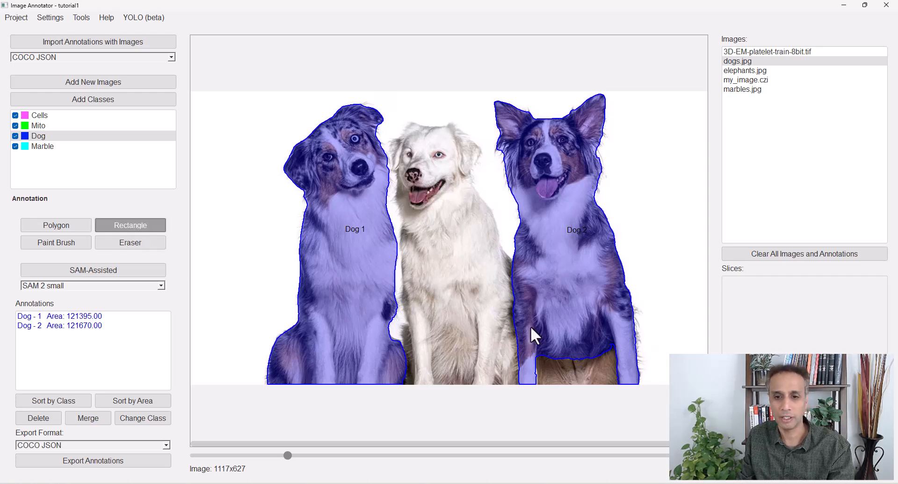
{"action": "mouse_move", "coordinate": [528, 343]}
{"action": "left_mouse_down"}
{"action": "mouse_move", "coordinate": [551, 369]}
{"action": "mouse_move", "coordinate": [619, 406]}
{"action": "mouse_move", "coordinate": [623, 386]}
{"action": "mouse_move", "coordinate": [628, 393]}
{"action": "left_mouse_up"}
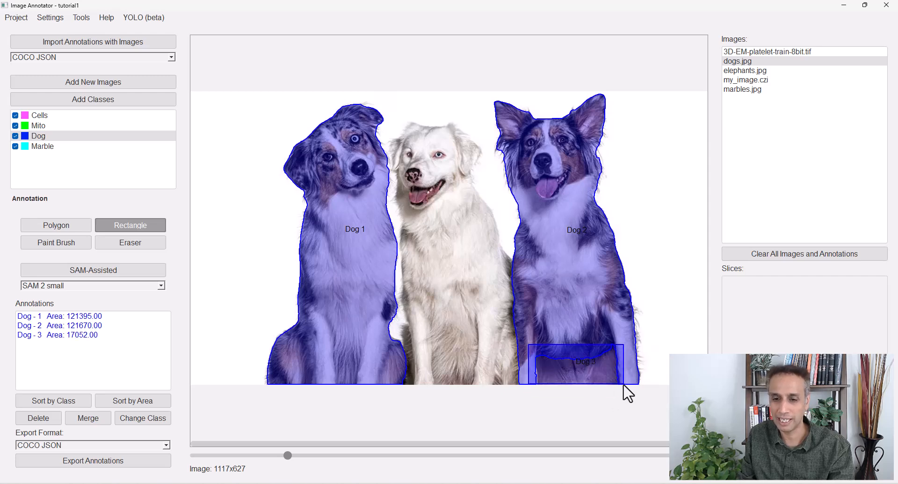
- Merge the rightmost dog's mask (Dog 2) with the rectangle at its base (Dog 3), deleting the original annotations
{"action": "left_click", "coordinate": [87, 336]}
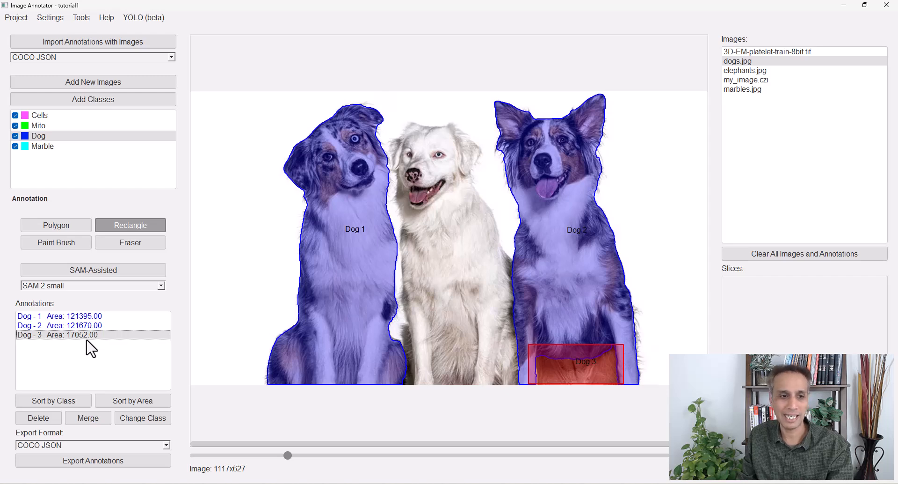
{"action": "left_click", "coordinate": [83, 327]}
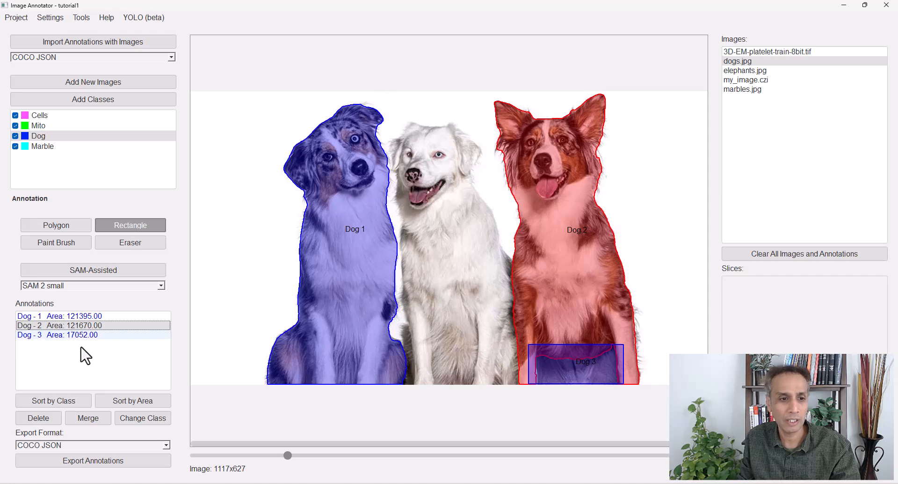
{"action": "left_click", "coordinate": [76, 335]}
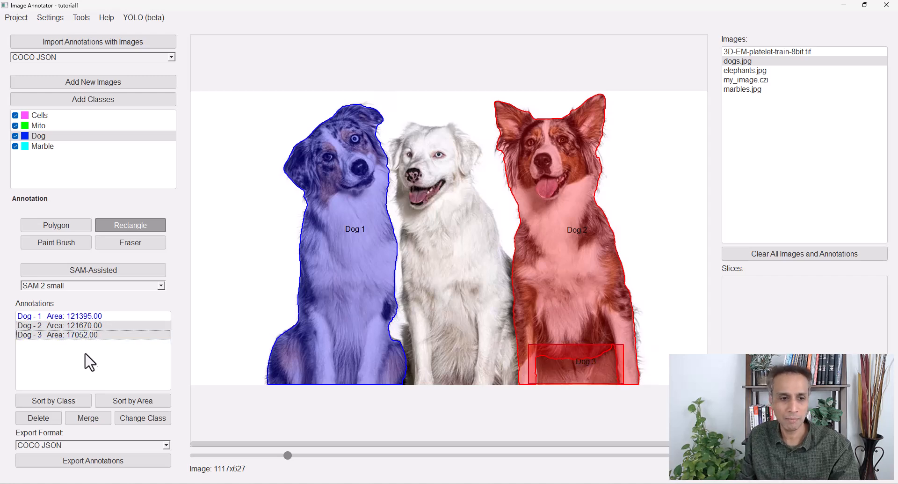
{"action": "left_click", "coordinate": [89, 420]}
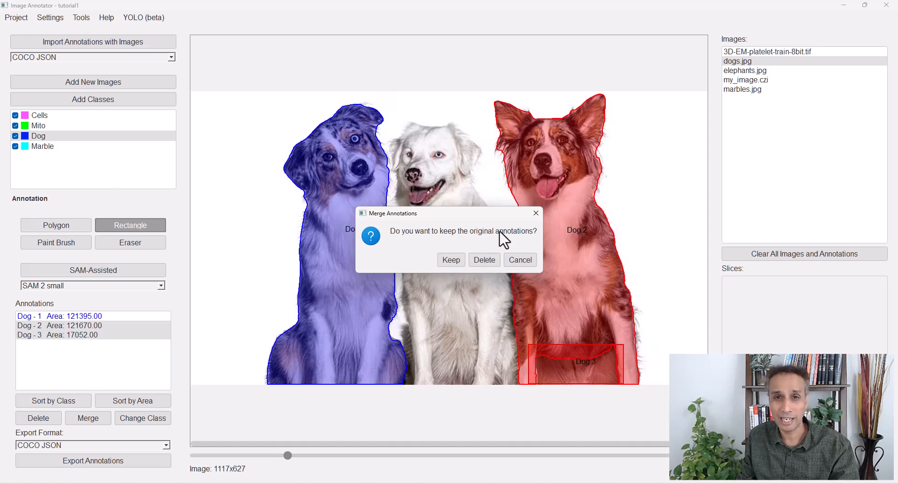
{"action": "left_click", "coordinate": [491, 258]}
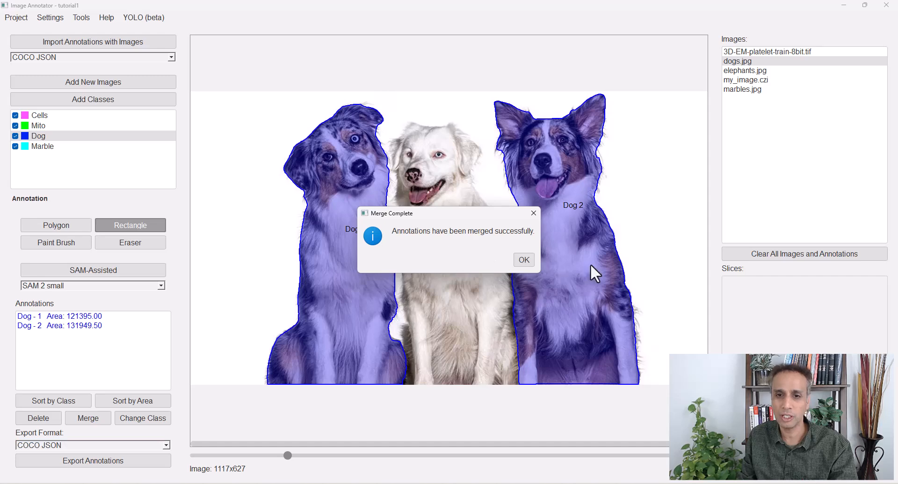
{"action": "left_click", "coordinate": [518, 259]}
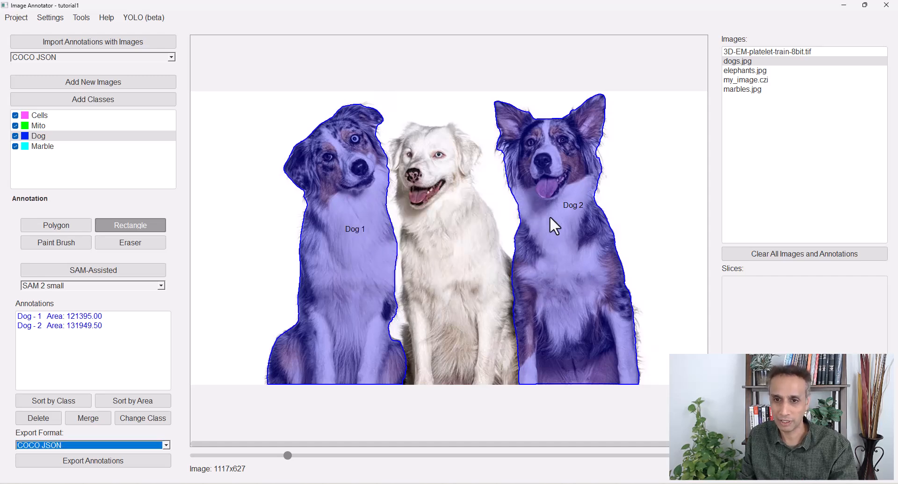
{"action": "left_click", "coordinate": [110, 326]}
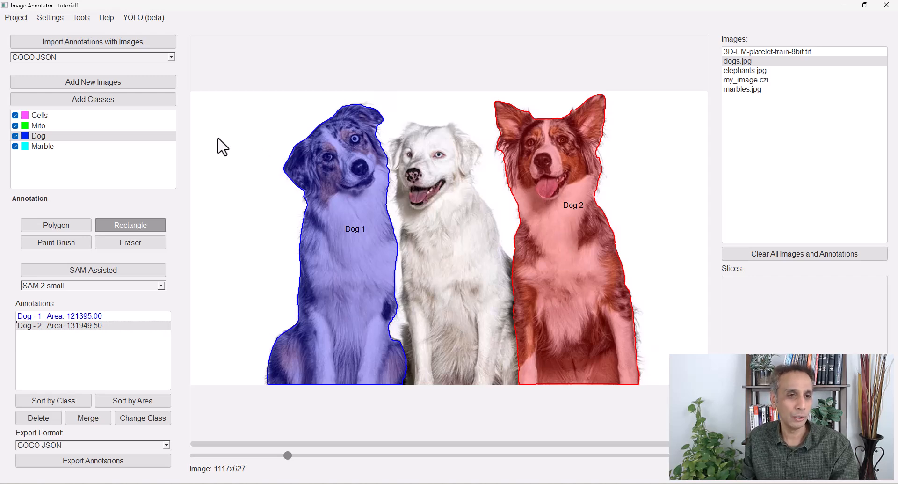
{"action": "right_click", "coordinate": [138, 136]}
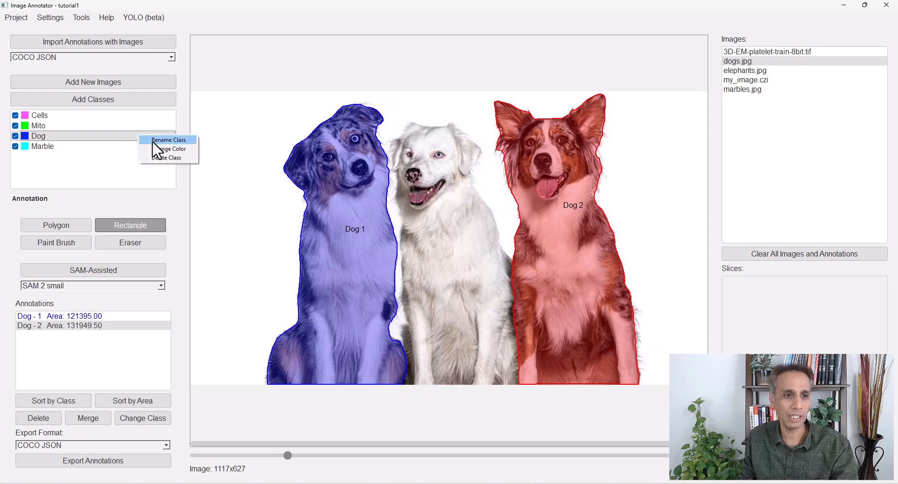
- On slice Z5 of the platelet stack, annotate the small elongated central cell and the long upper-right cell as Cells using SAM-assisted boxes
{"action": "left_click", "coordinate": [127, 115]}
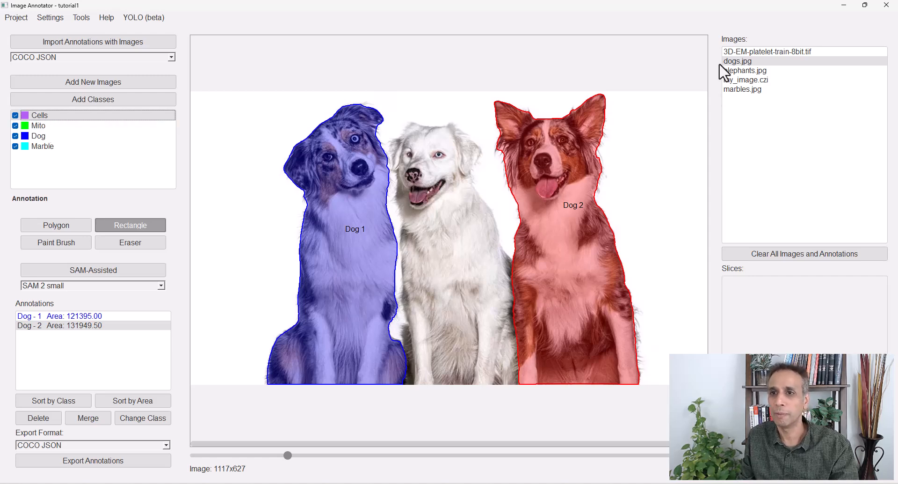
{"action": "left_click", "coordinate": [788, 50]}
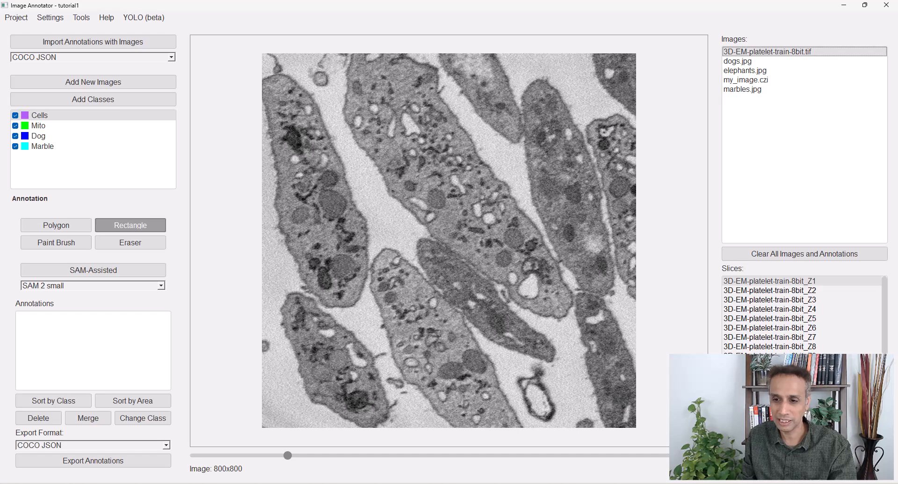
{"action": "left_click", "coordinate": [796, 318]}
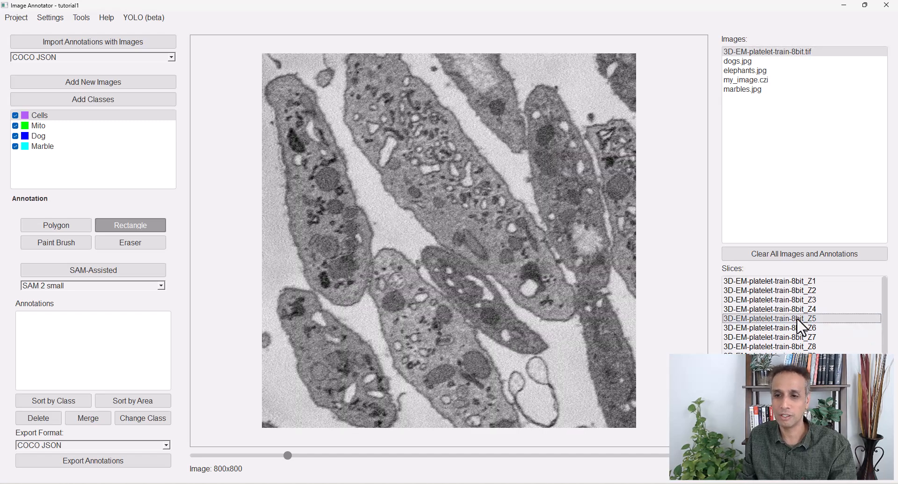
{"action": "left_click", "coordinate": [106, 268]}
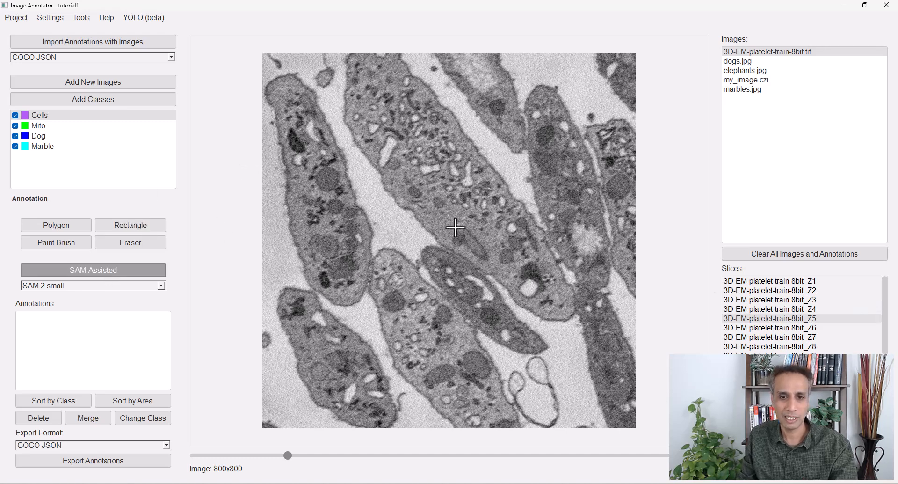
{"action": "left_click_drag", "start_coordinate": [418, 233], "coordinate": [555, 372]}
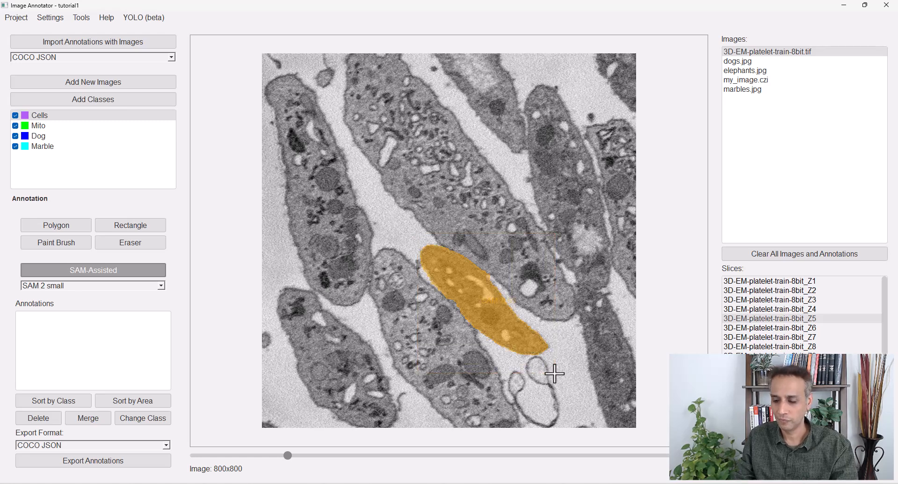
{"action": "key", "text": "Return"}
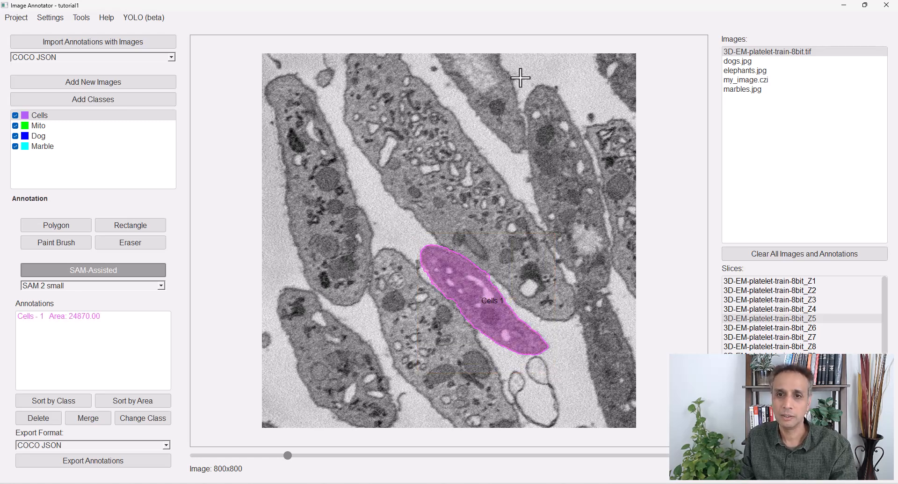
{"action": "mouse_move", "coordinate": [522, 77]}
{"action": "left_mouse_down"}
{"action": "mouse_move", "coordinate": [605, 297]}
{"action": "mouse_move", "coordinate": [621, 298]}
{"action": "left_mouse_up"}
{"action": "key", "text": "Return"}
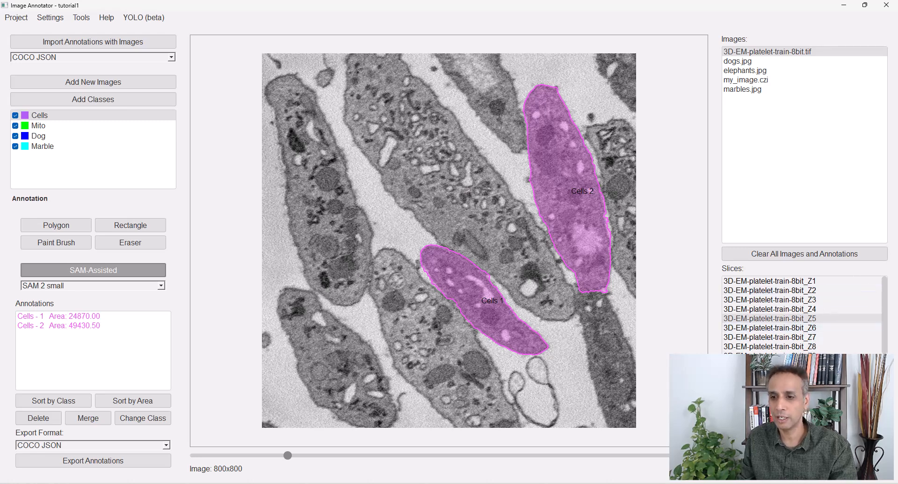
- Check the annotations on the previously annotated slice, return to Z5, and rename the Cells class to Cell
{"action": "left_click", "coordinate": [770, 318]}
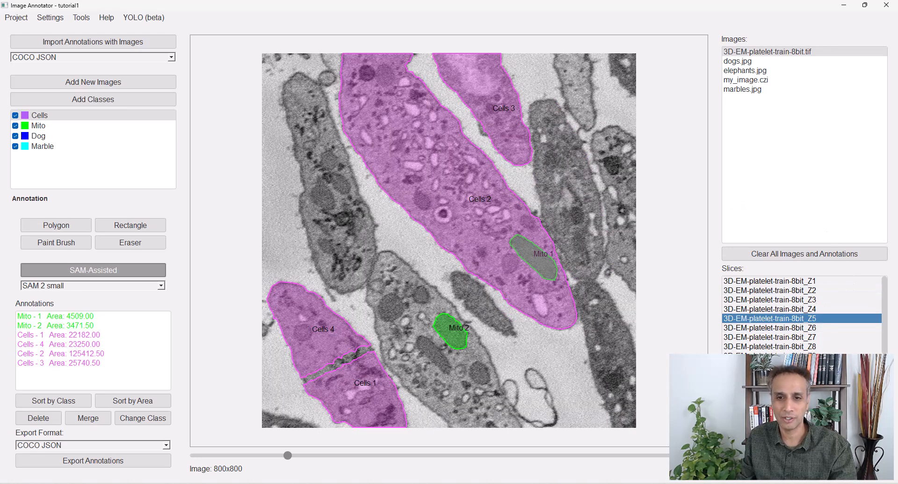
{"action": "left_click", "coordinate": [784, 317]}
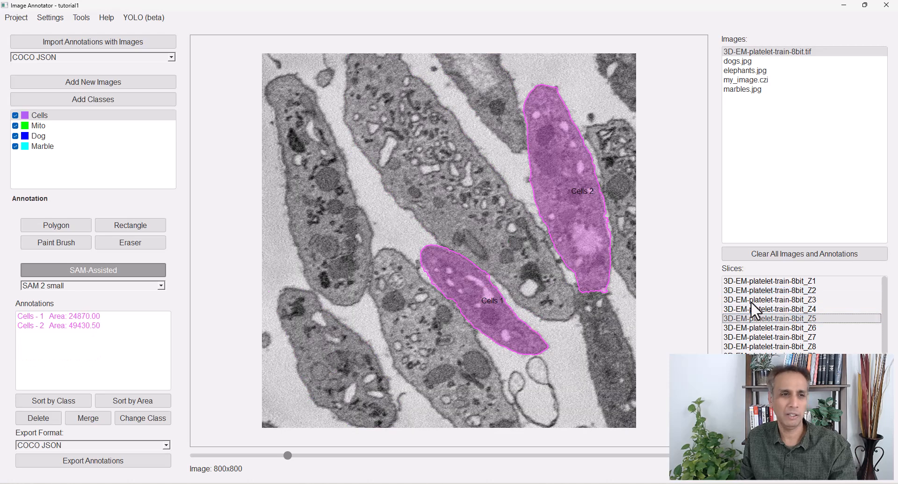
{"action": "right_click", "coordinate": [52, 116]}
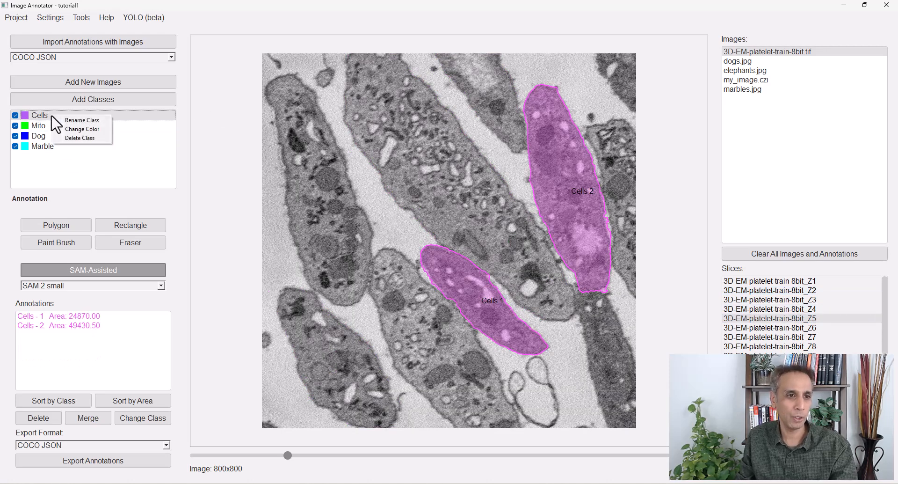
{"action": "left_click", "coordinate": [77, 121]}
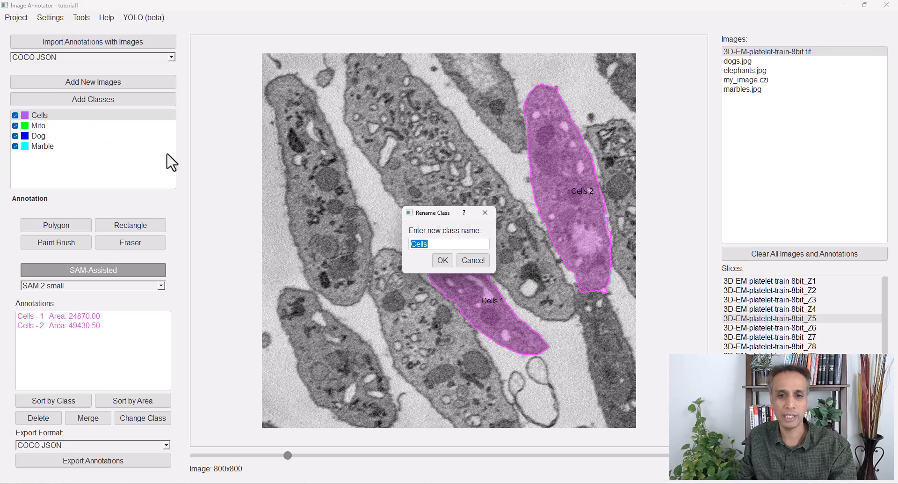
{"action": "type", "text": "Cel"}
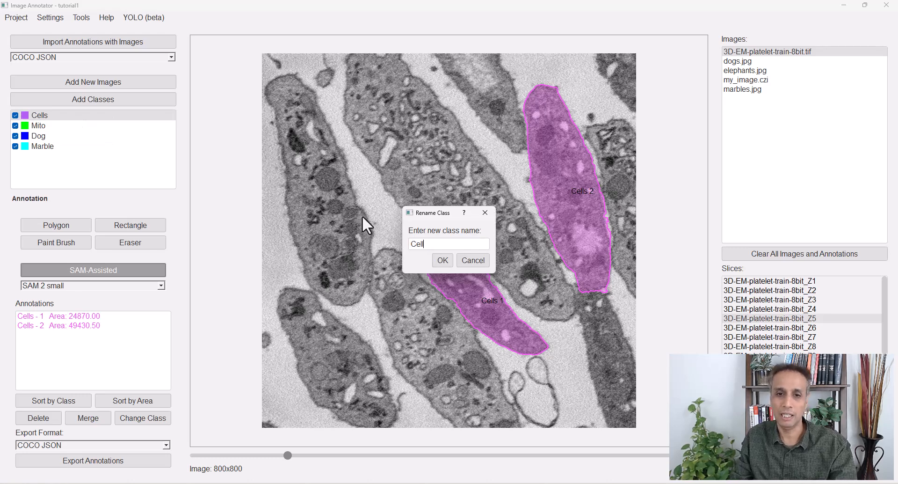
{"action": "left_click", "coordinate": [445, 260]}
- Set the Cell class colour to light orange (#ffaa7f) and check it on the other annotated slice and on Z5
{"action": "right_click", "coordinate": [106, 115]}
{"action": "left_click", "coordinate": [123, 126]}
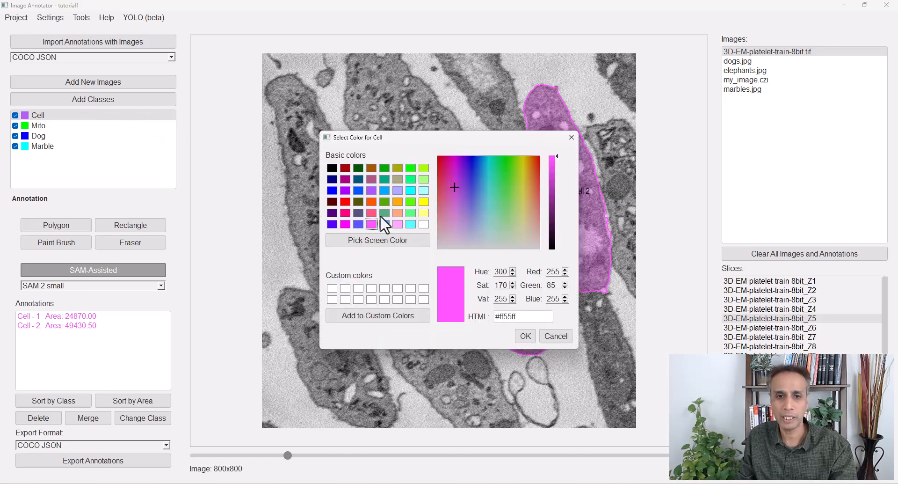
{"action": "left_click", "coordinate": [396, 214]}
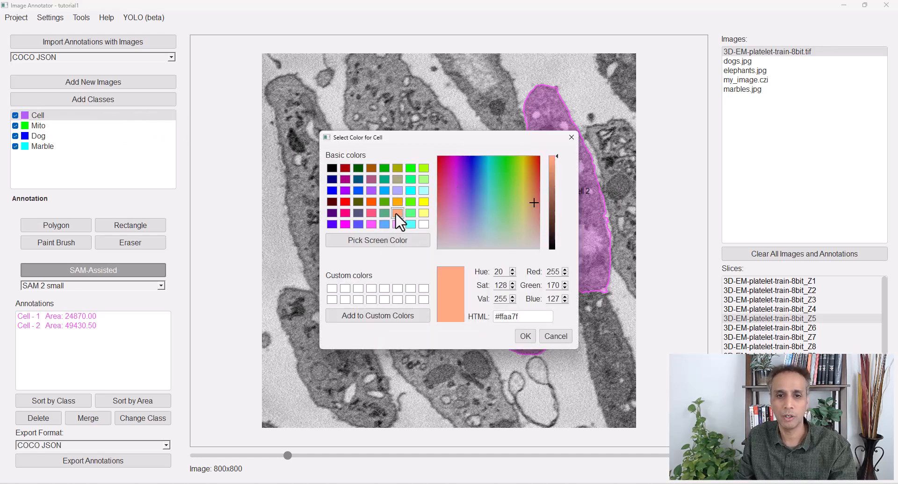
{"action": "left_click", "coordinate": [524, 336]}
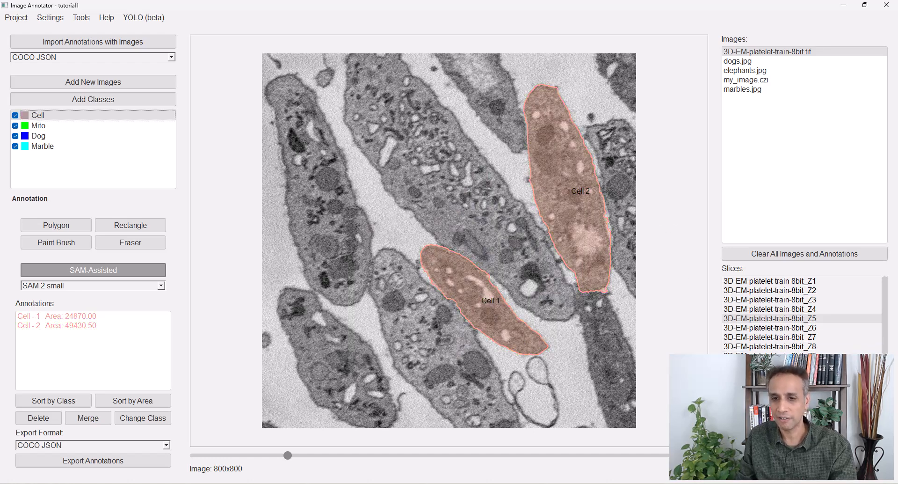
{"action": "left_click", "coordinate": [770, 319]}
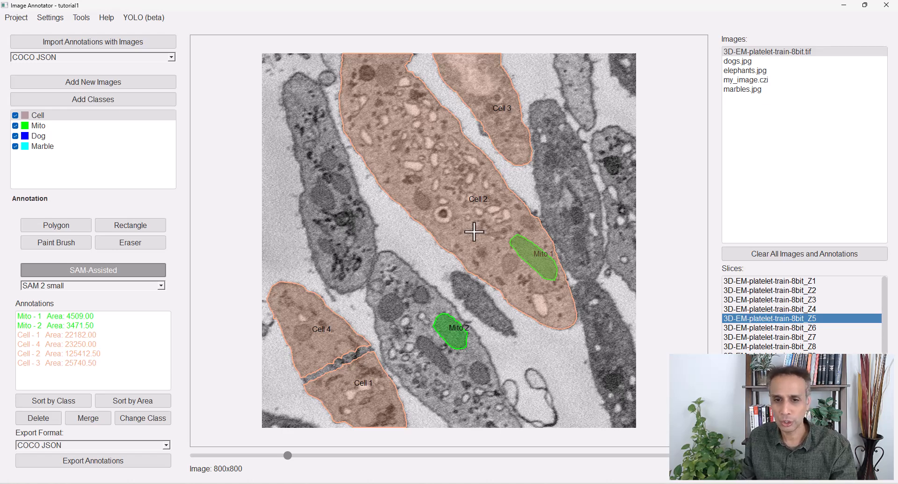
{"action": "left_click", "coordinate": [755, 319]}
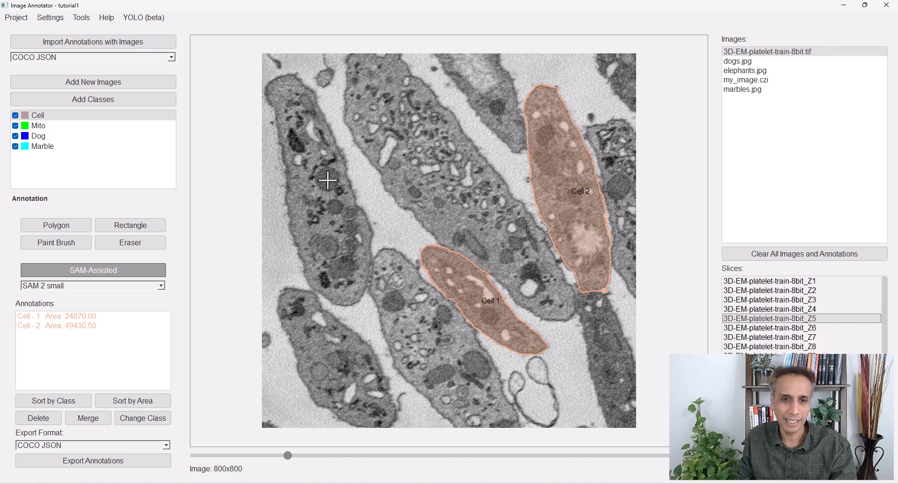
- Annotate the small round organelle in the leftmost cell on Z5 with a SAM-assisted box, and change all three annotations to class Mito
{"action": "left_click_drag", "start_coordinate": [314, 165], "coordinate": [341, 196]}
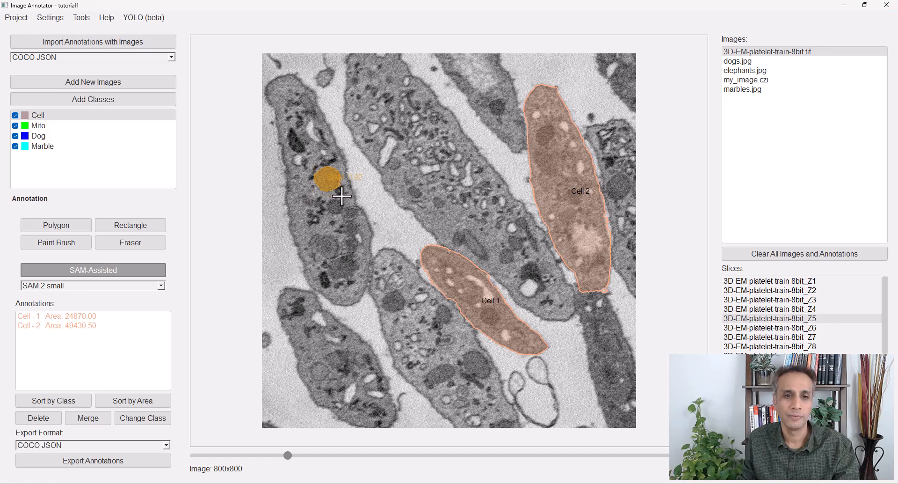
{"action": "key", "text": "Return"}
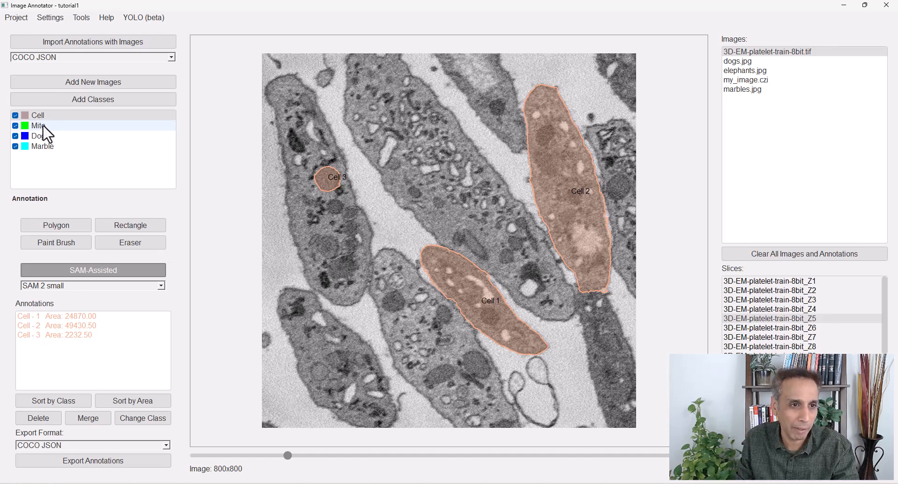
{"action": "left_click", "coordinate": [118, 345]}
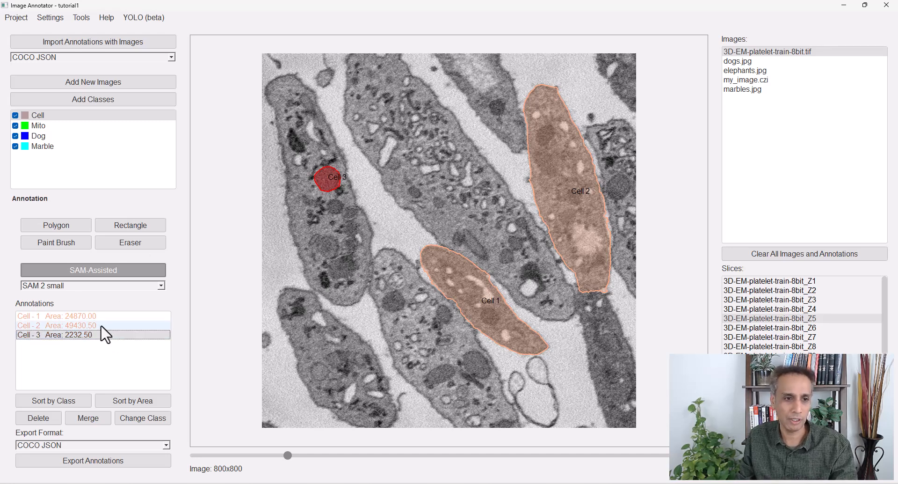
{"action": "left_click", "coordinate": [102, 327], "text": "ctrl"}
{"action": "left_click", "coordinate": [102, 317], "text": "ctrl"}
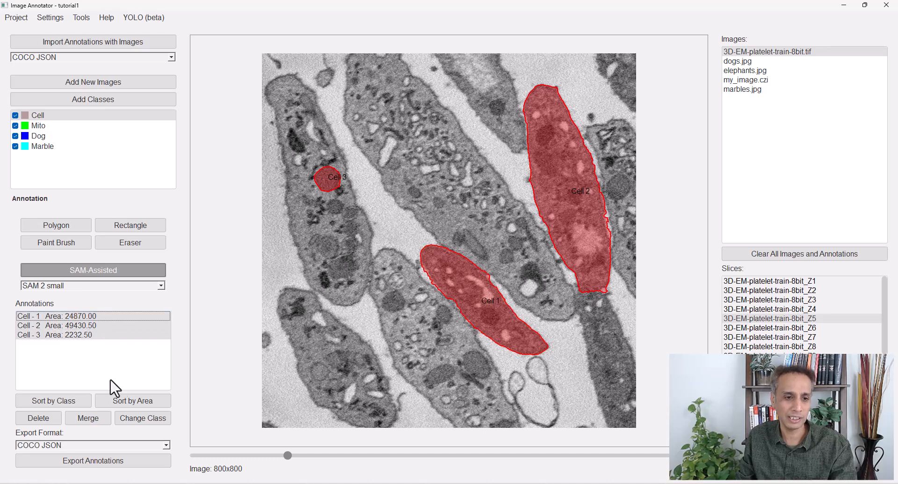
{"action": "left_click", "coordinate": [144, 420]}
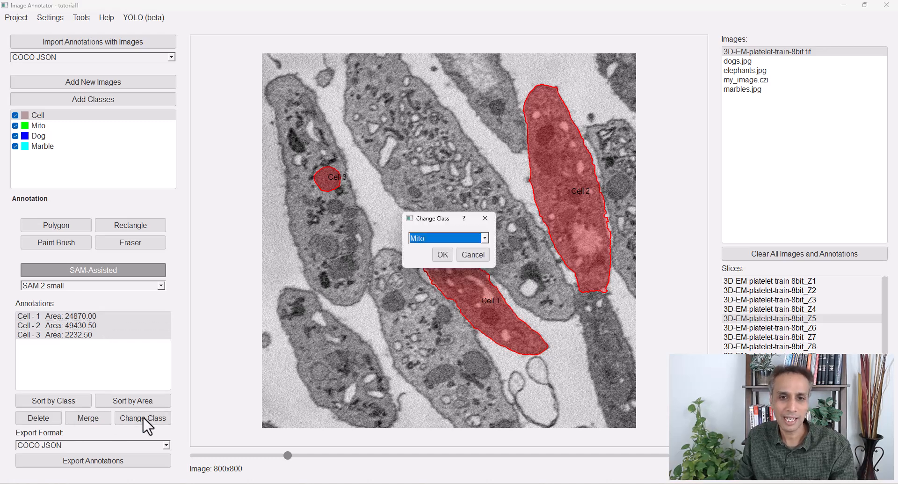
{"action": "left_click", "coordinate": [445, 237]}
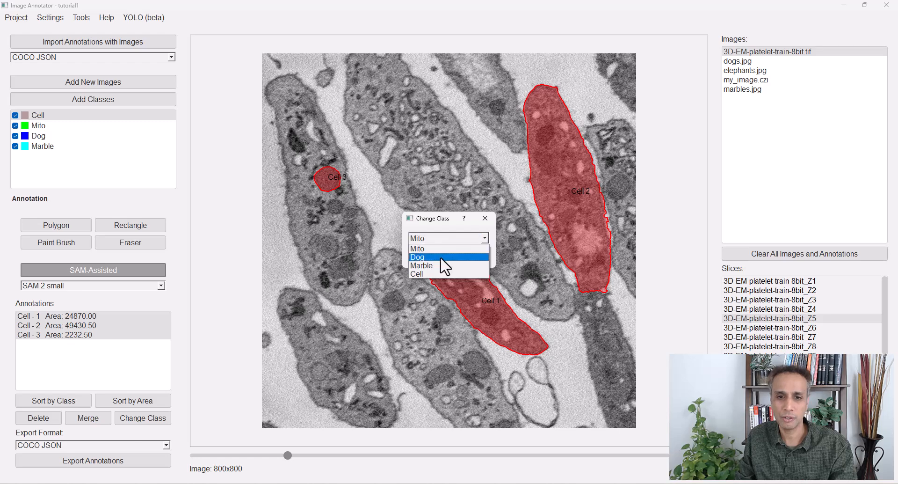
{"action": "left_click", "coordinate": [424, 251]}
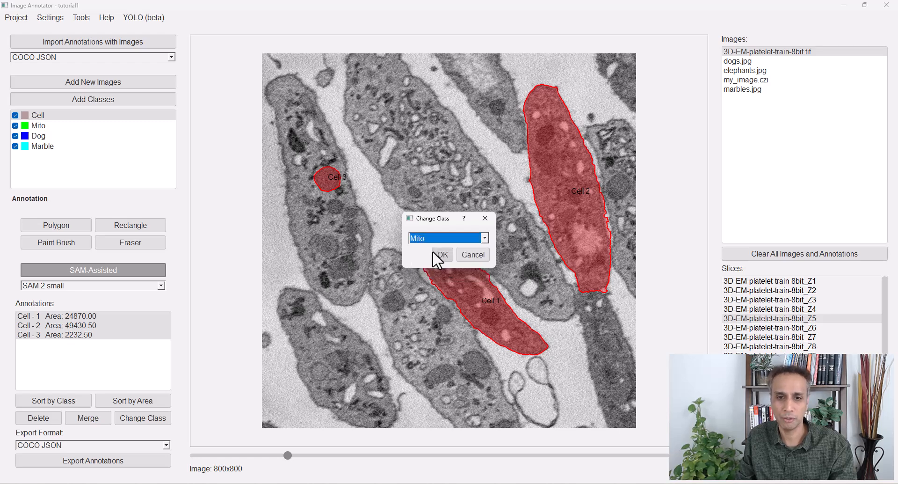
{"action": "left_click", "coordinate": [445, 253]}
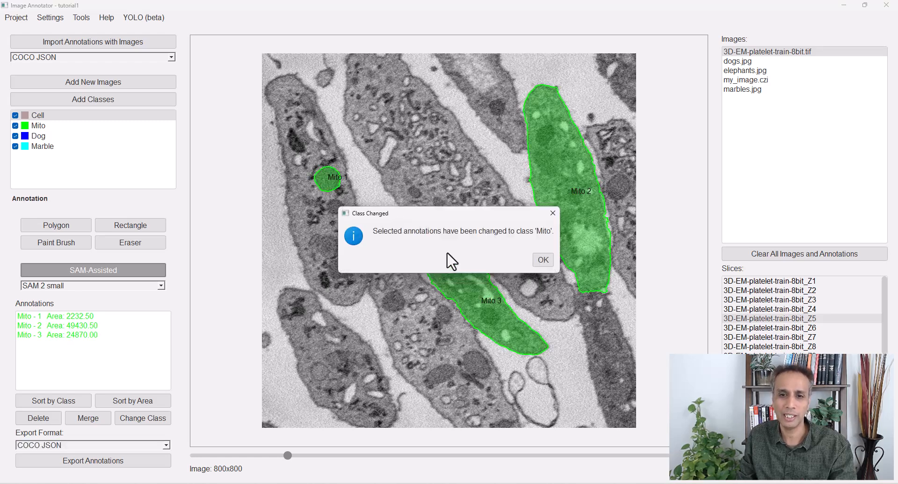
{"action": "left_click", "coordinate": [540, 258]}
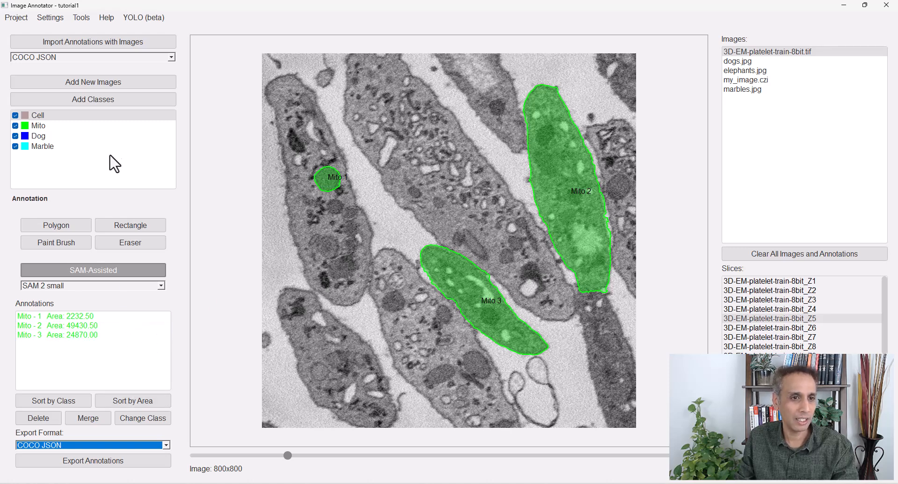
{"action": "left_click", "coordinate": [744, 317]}
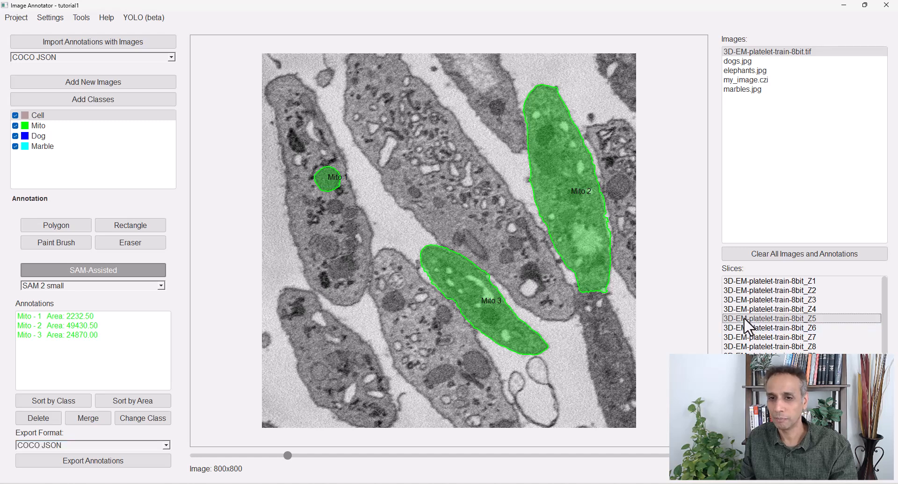
- Redefine the dimensions of my_image.czi as T, S, C, H, W, Z, accepting annotation loss, and view its C3 slice
{"action": "left_click", "coordinate": [756, 80]}
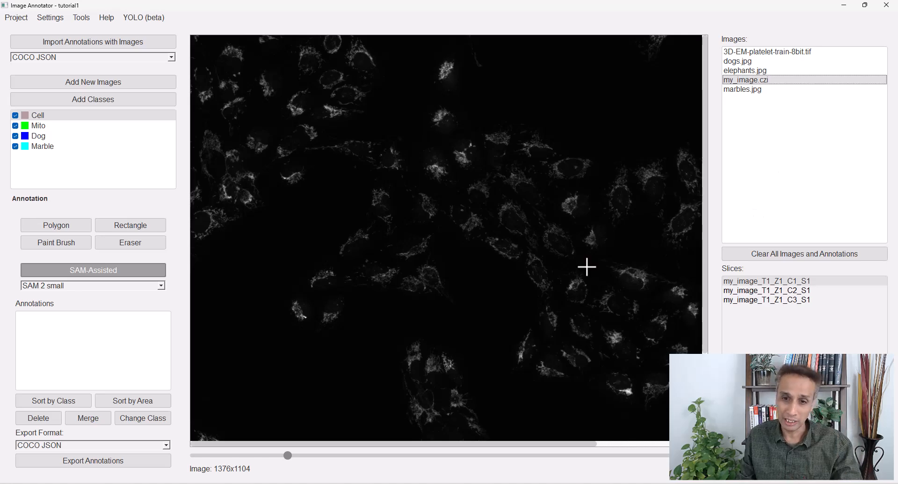
{"action": "right_click", "coordinate": [736, 82]}
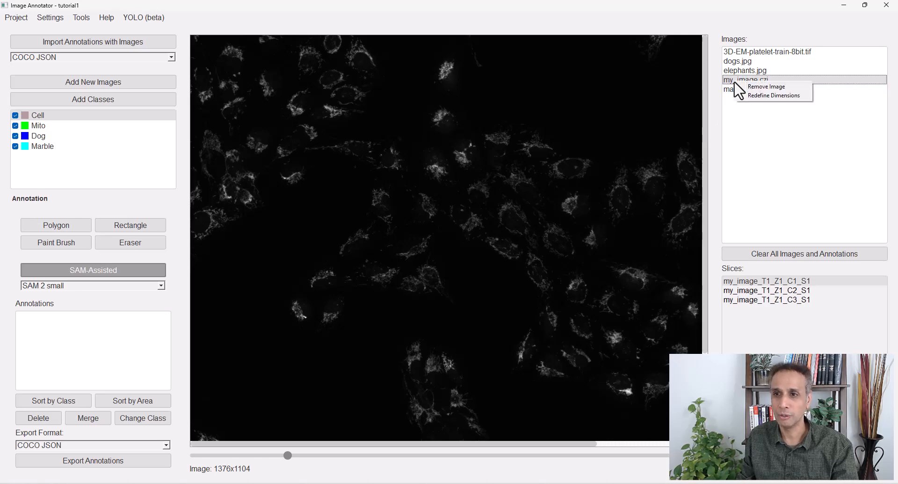
{"action": "left_click", "coordinate": [754, 96]}
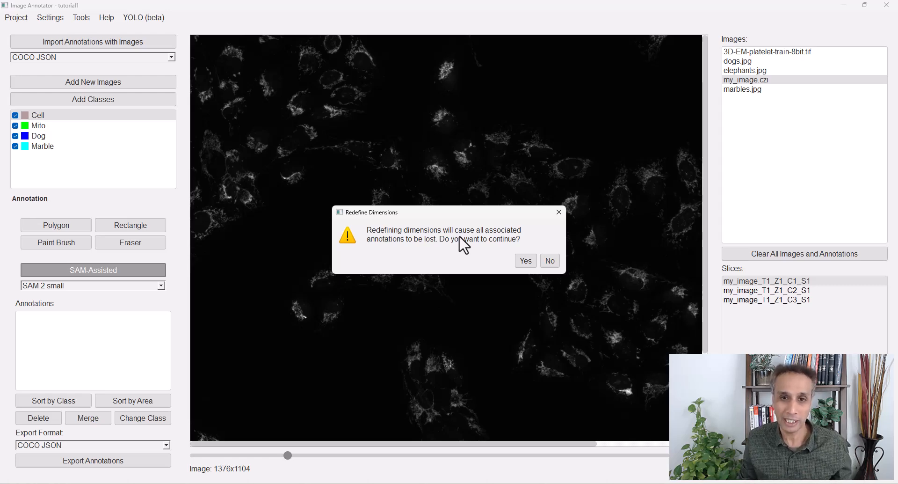
{"action": "left_click", "coordinate": [524, 262]}
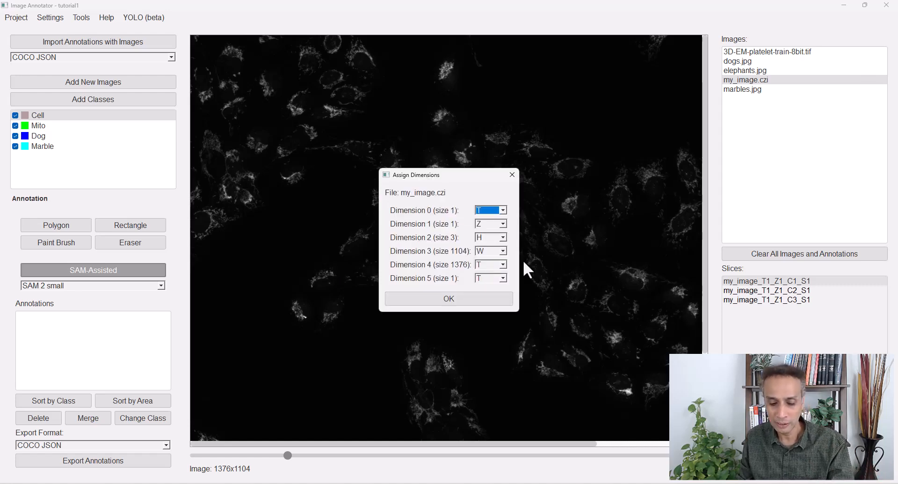
{"action": "key", "text": "Tab"}
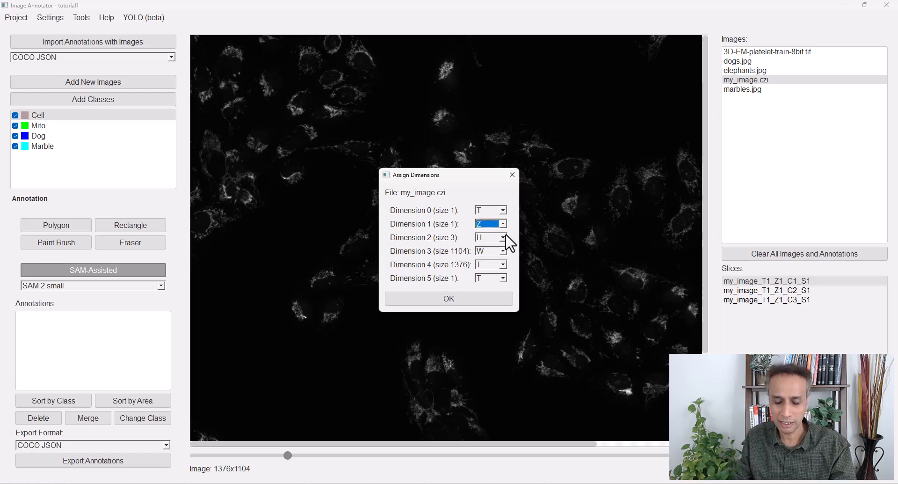
{"action": "key", "text": "Tab"}
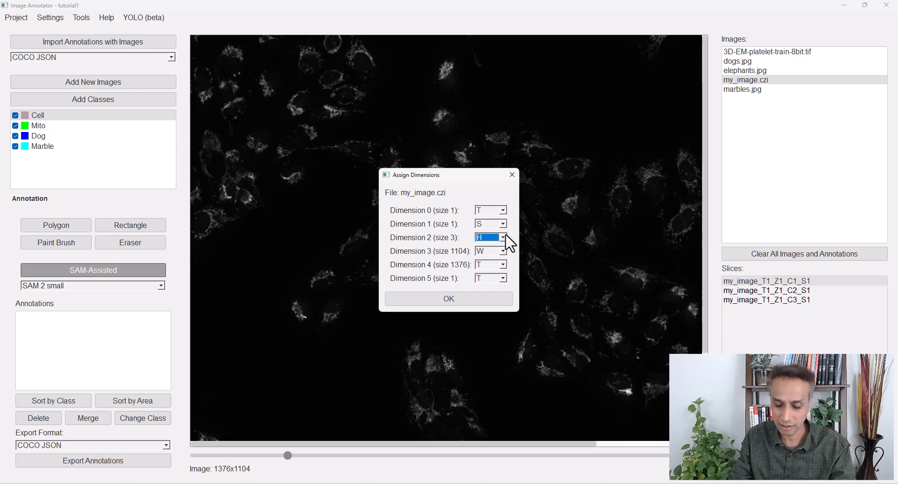
{"action": "key", "text": "Tab"}
{"action": "key", "text": "Tab"}
{"action": "key", "text": "w"}
{"action": "key", "text": "Tab"}
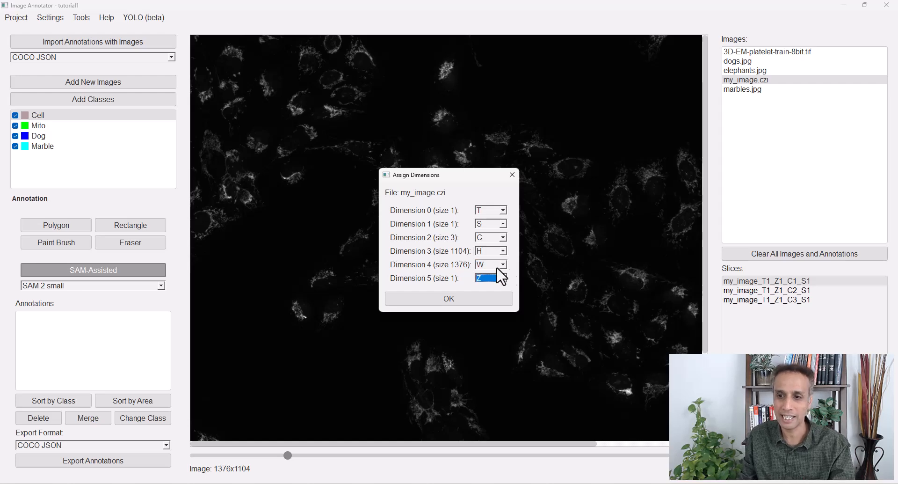
{"action": "left_click", "coordinate": [450, 300]}
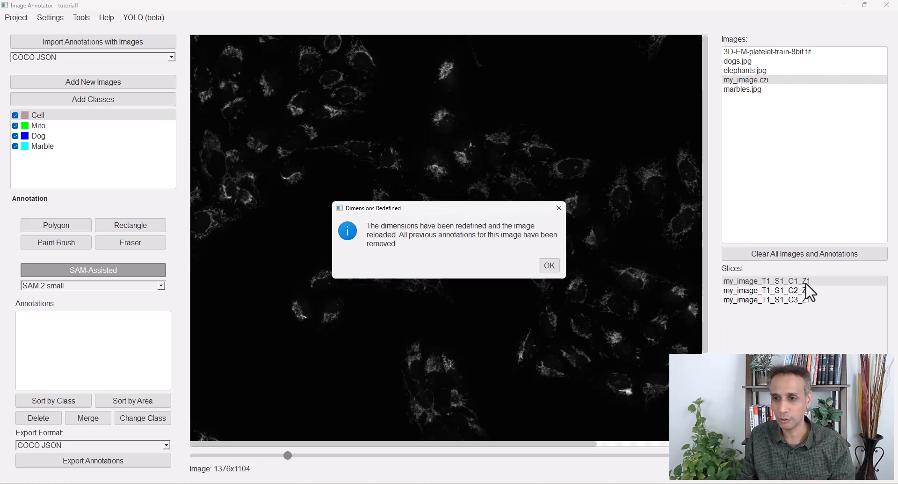
{"action": "left_click", "coordinate": [552, 265]}
{"action": "left_click", "coordinate": [746, 302]}
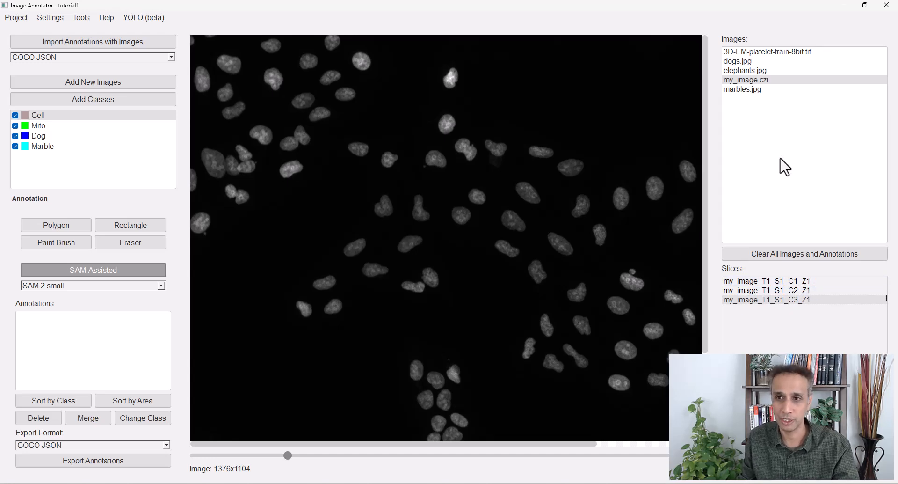
- Remove my_image.czi from the project, and check the options offered for elephants.jpg and the platelet stack
{"action": "right_click", "coordinate": [755, 80]}
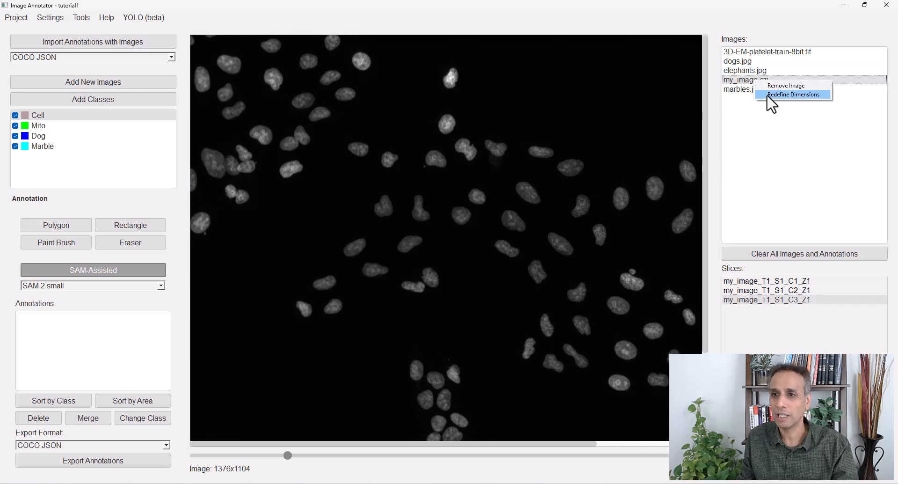
{"action": "left_click", "coordinate": [767, 86]}
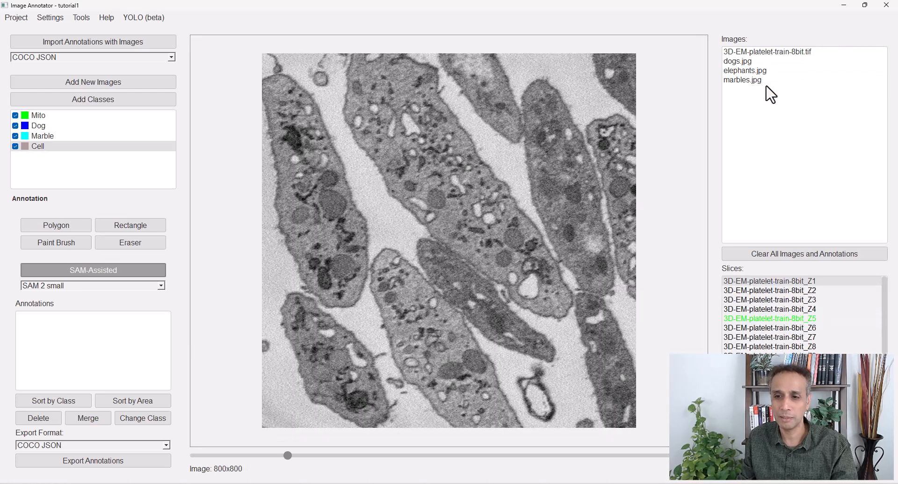
{"action": "right_click", "coordinate": [763, 73]}
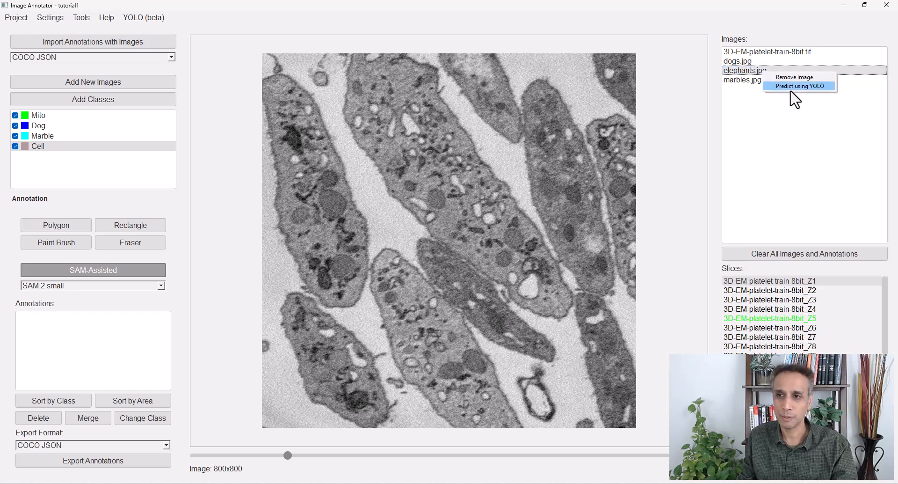
{"action": "left_click", "coordinate": [776, 54]}
{"action": "right_click", "coordinate": [776, 53]}
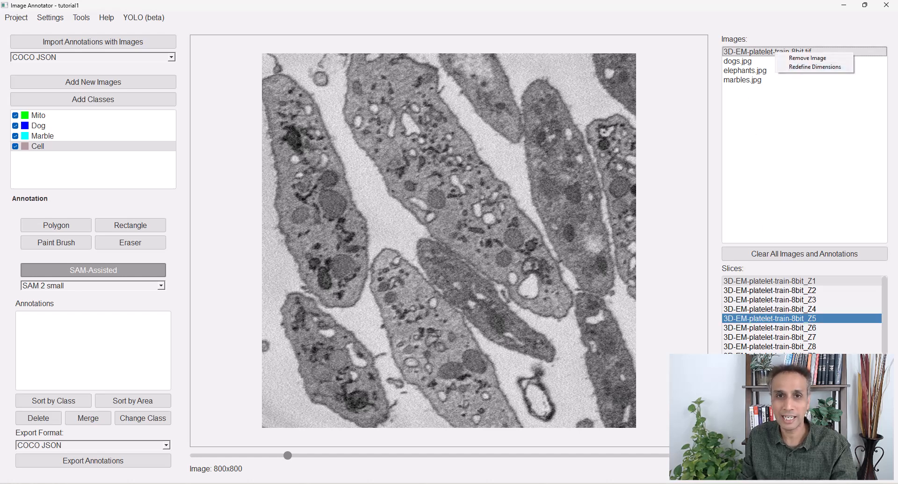
{"action": "left_click", "coordinate": [756, 190]}
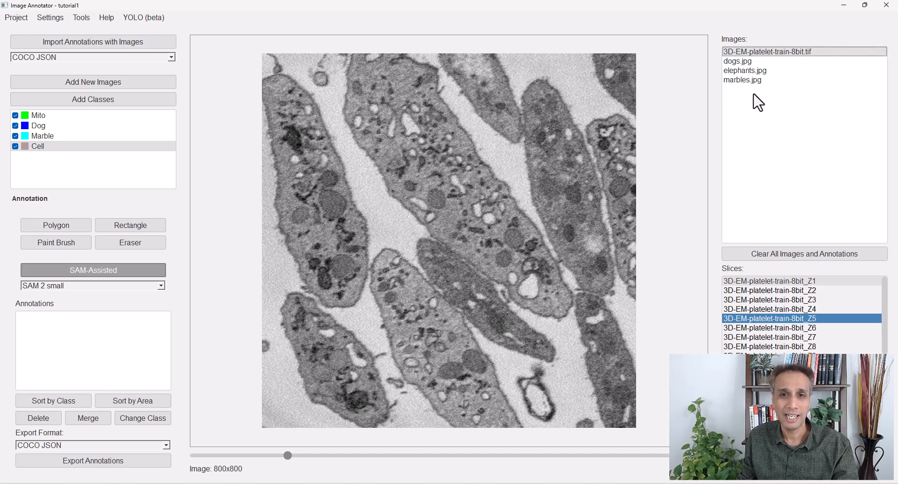
- Try to predict annotations on dogs.jpg using YOLO
{"action": "left_click", "coordinate": [753, 65]}
{"action": "right_click", "coordinate": [753, 65]}
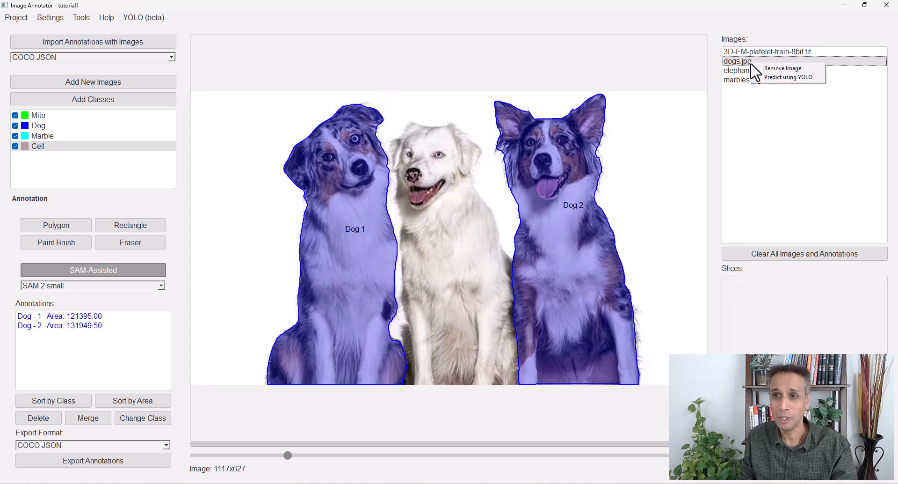
{"action": "left_click", "coordinate": [777, 77]}
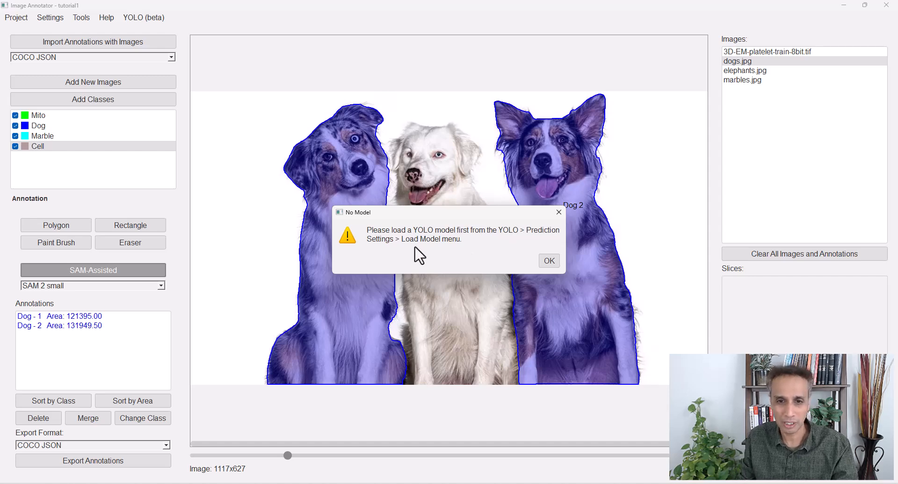
{"action": "left_click", "coordinate": [550, 260]}
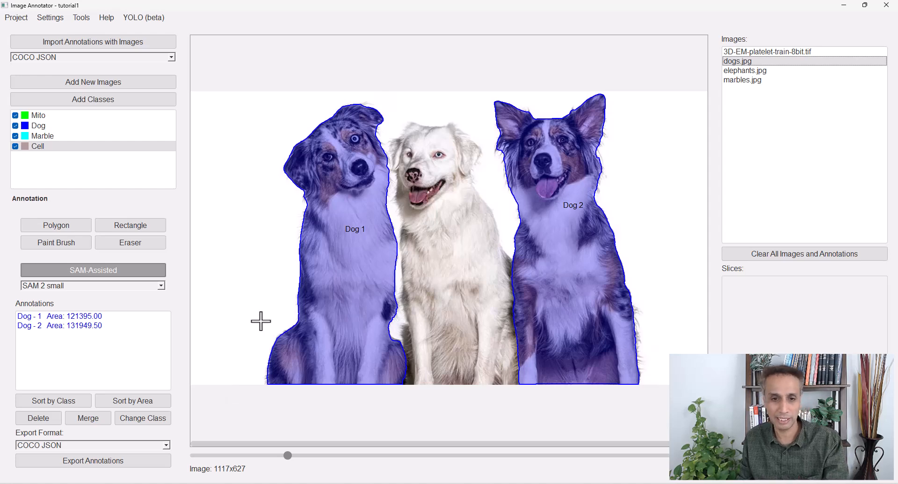
- Close the tutorial1 project, saving it before closing
{"action": "left_click", "coordinate": [15, 18]}
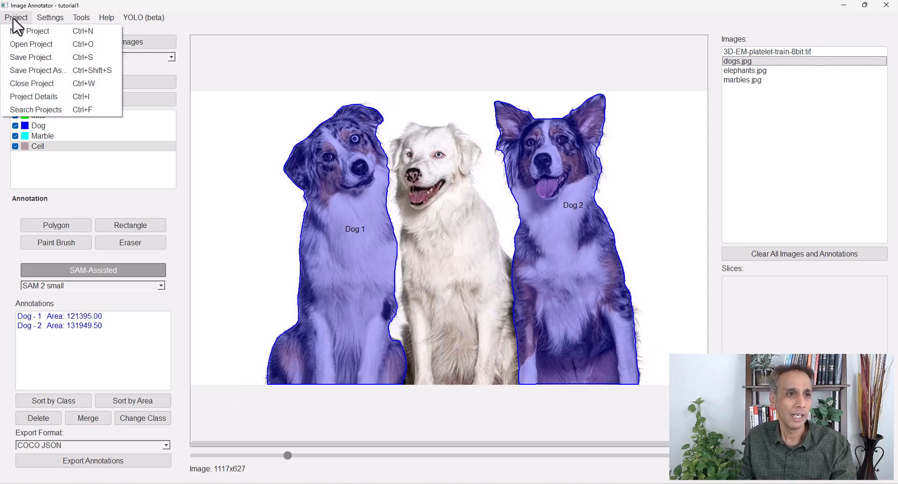
{"action": "left_click", "coordinate": [301, 63]}
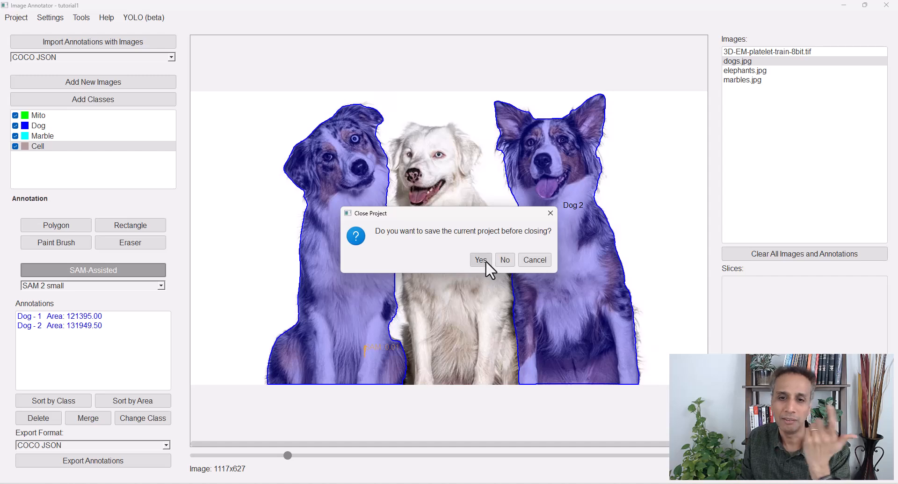
{"action": "left_click", "coordinate": [485, 261]}
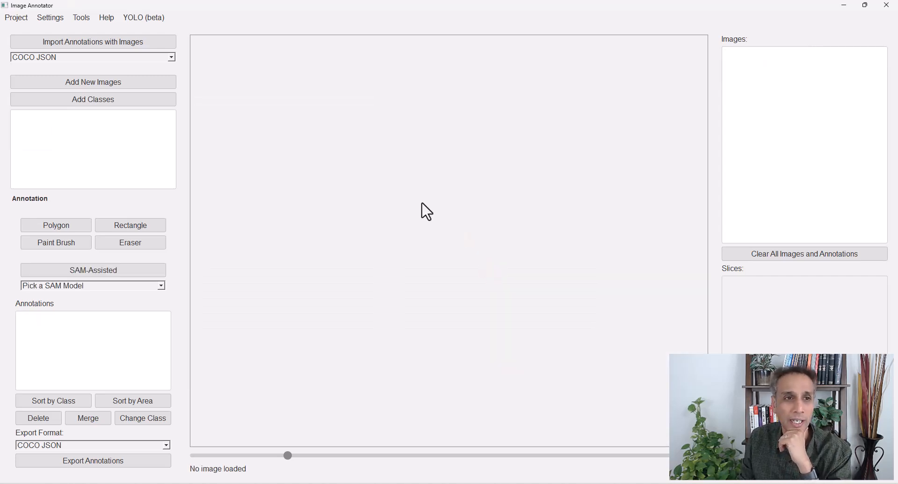
- Search the saved projects in C:/image-annotator/data with the query "monkey AND cell AND marble"
{"action": "left_click", "coordinate": [21, 18]}
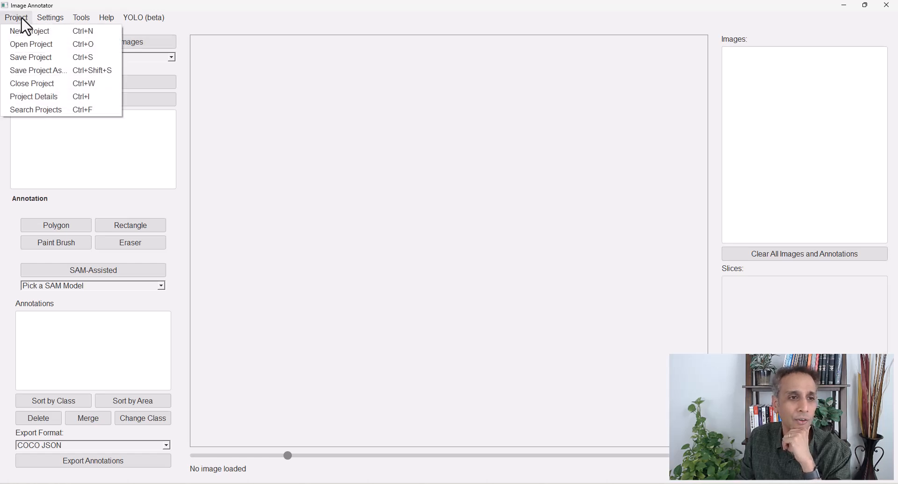
{"action": "left_click", "coordinate": [37, 110]}
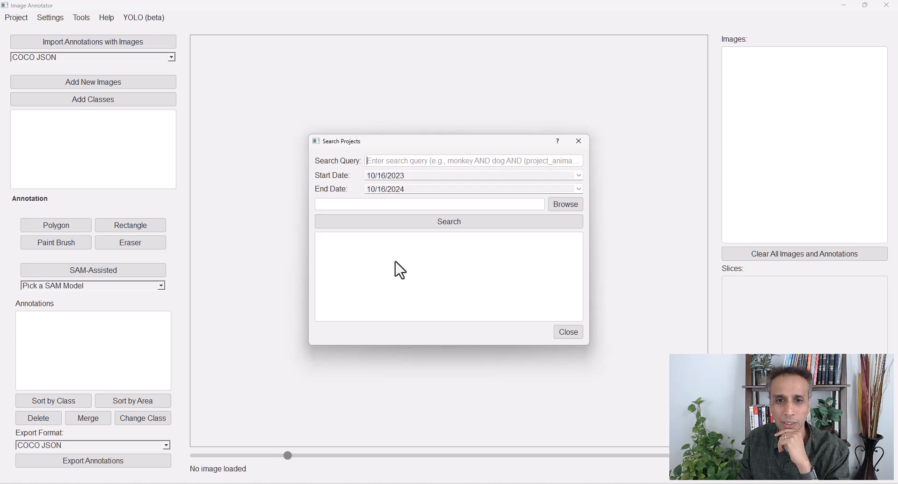
{"action": "type", "text": "monkey AND cell AND ma"}
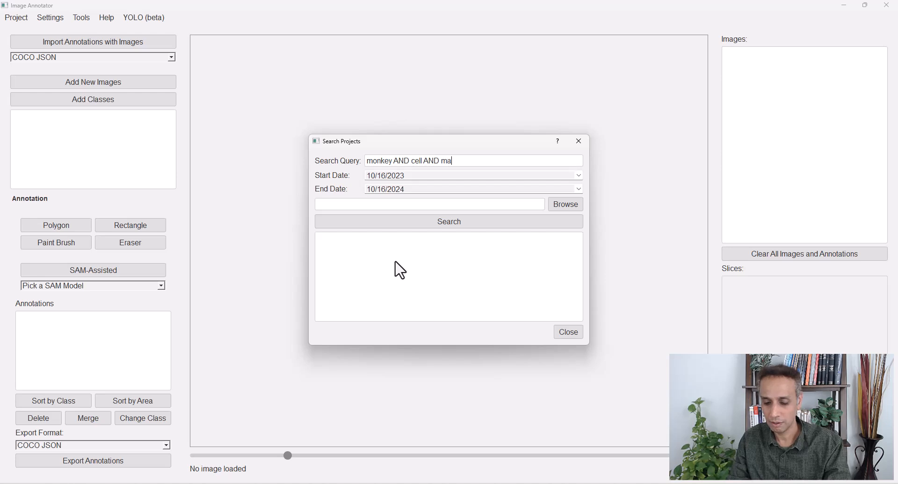
{"action": "type", "text": "e"}
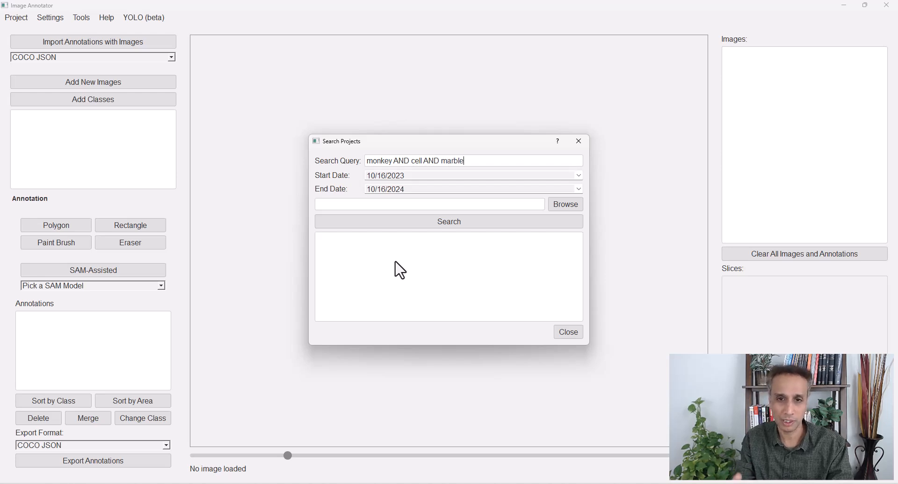
{"action": "left_click", "coordinate": [569, 204]}
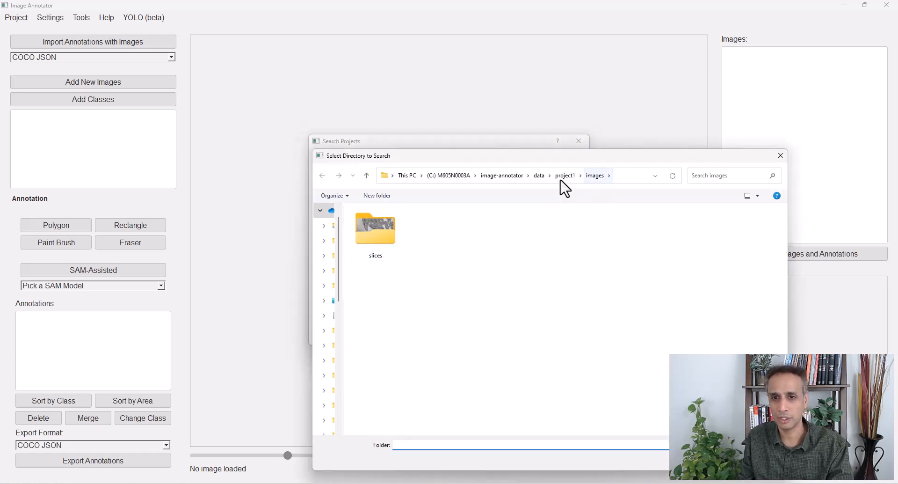
{"action": "left_click", "coordinate": [539, 178]}
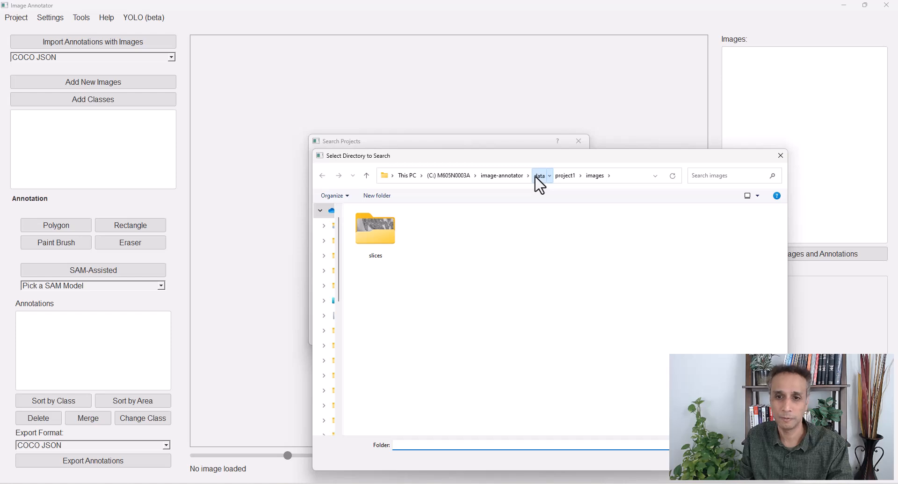
{"action": "left_click", "coordinate": [713, 459]}
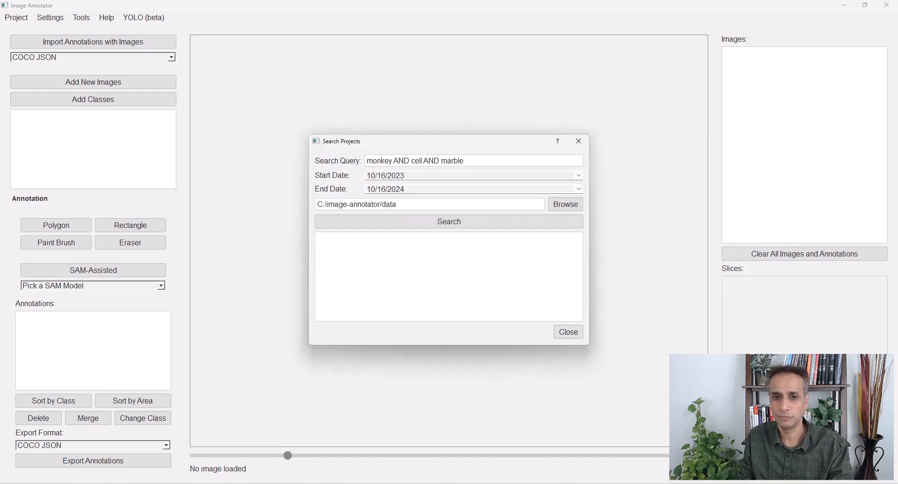
{"action": "left_click", "coordinate": [512, 222]}
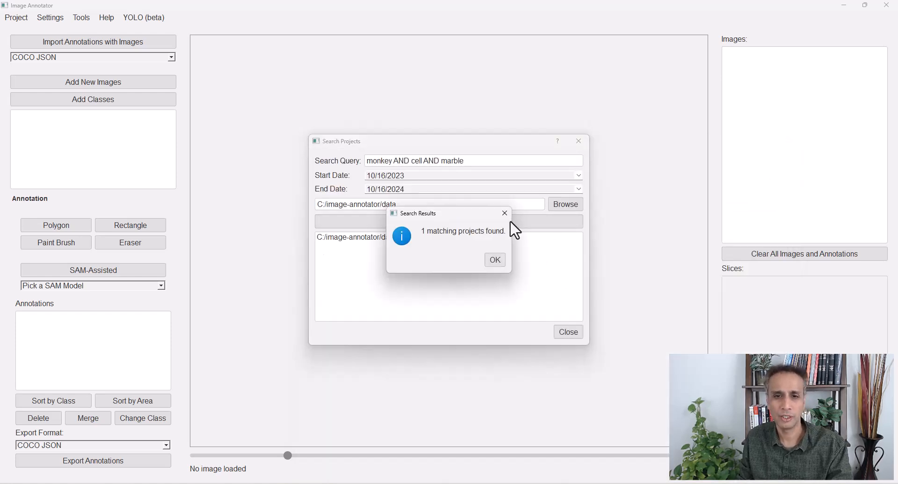
{"action": "left_click", "coordinate": [495, 260]}
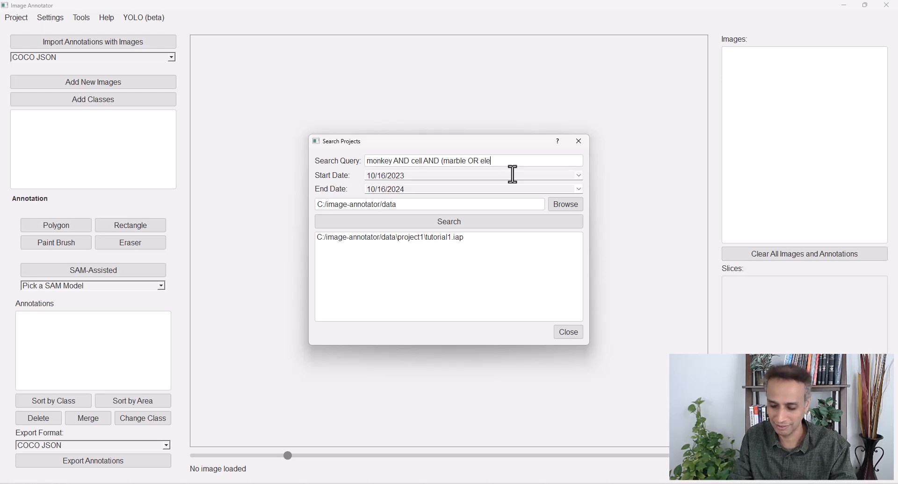
- Search the same folder again with the query "monkey AND cell AND (marble OR elephant)"
{"action": "type", "text": "nt"}
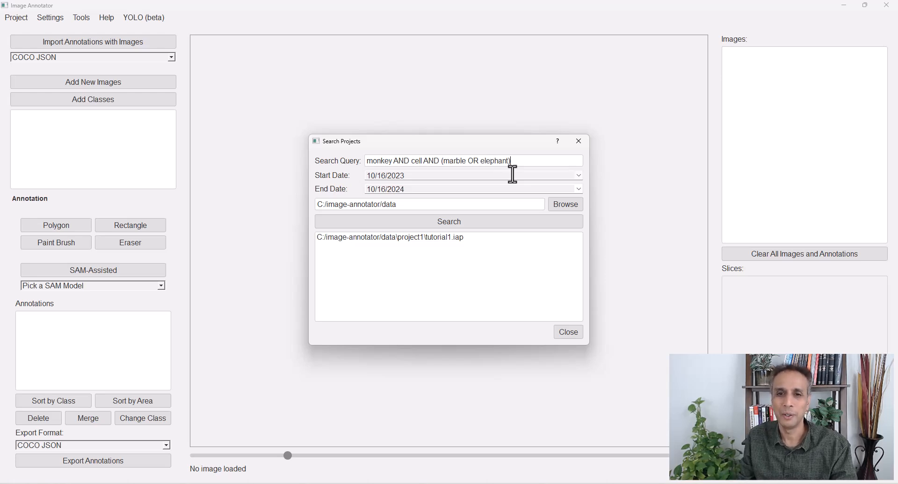
{"action": "left_click", "coordinate": [444, 224]}
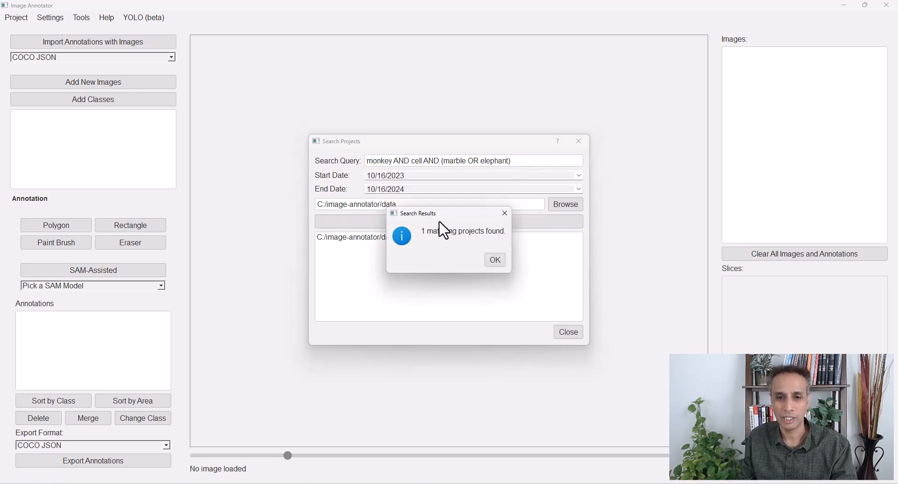
{"action": "left_click", "coordinate": [495, 260]}
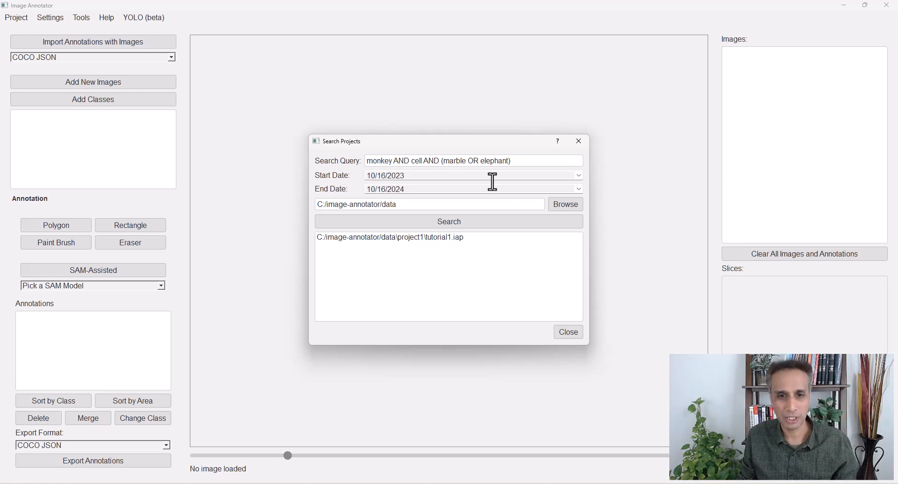
- Open tutorial1.iap from the search results and view the annotations on the platelet slices and dogs.jpg
{"action": "double_click", "coordinate": [443, 238]}
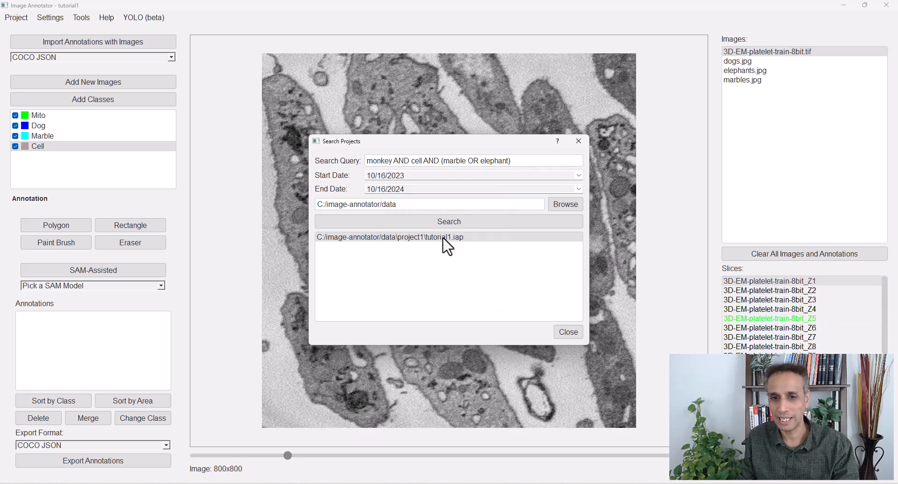
{"action": "left_click", "coordinate": [518, 260]}
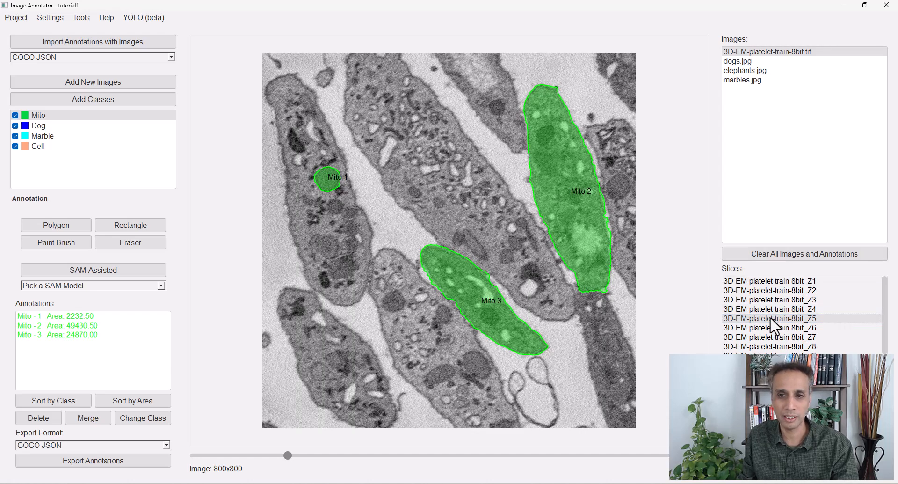
{"action": "left_click", "coordinate": [776, 402]}
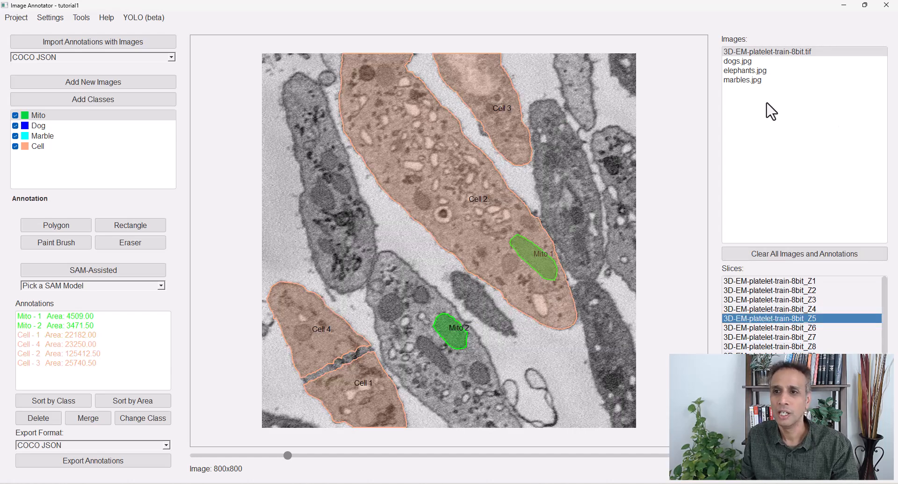
{"action": "left_click", "coordinate": [738, 61]}
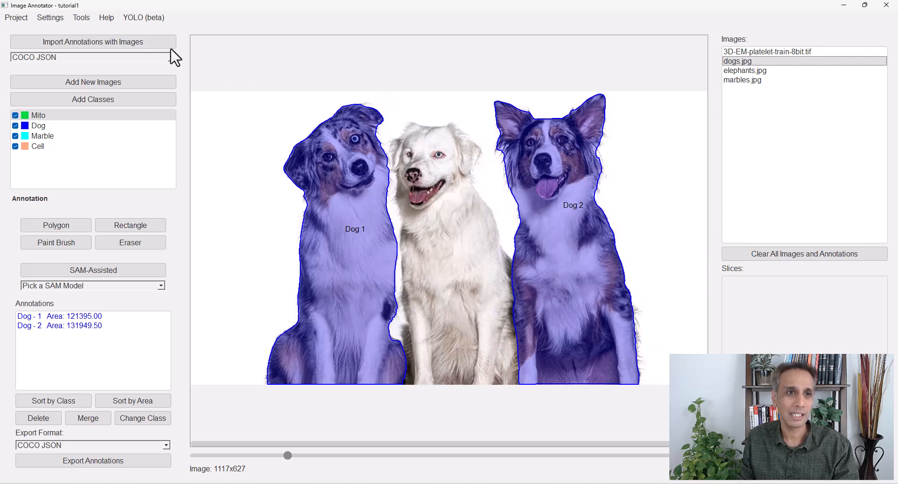
{"action": "left_click", "coordinate": [155, 18]}
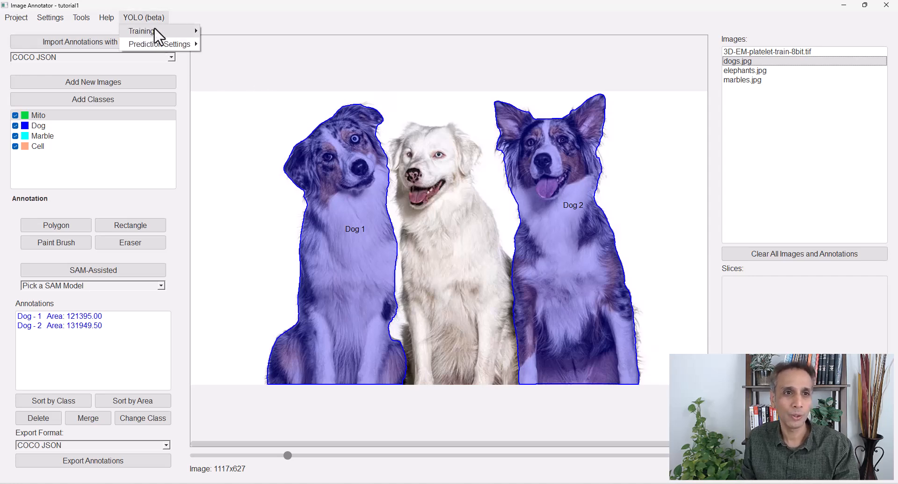
{"action": "mouse_move", "coordinate": [166, 47]}
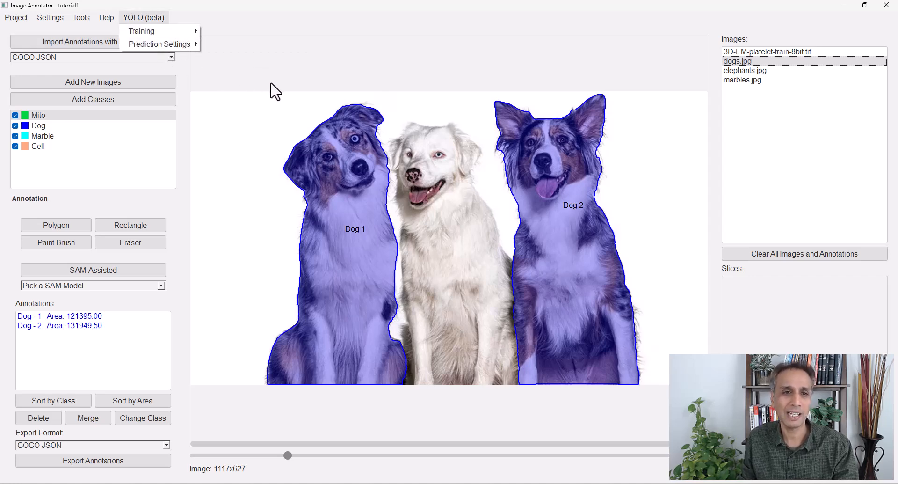
- Create a new project named EM_slices in the project1 folder
{"action": "mouse_move", "coordinate": [16, 17]}
{"action": "left_click", "coordinate": [19, 34]}
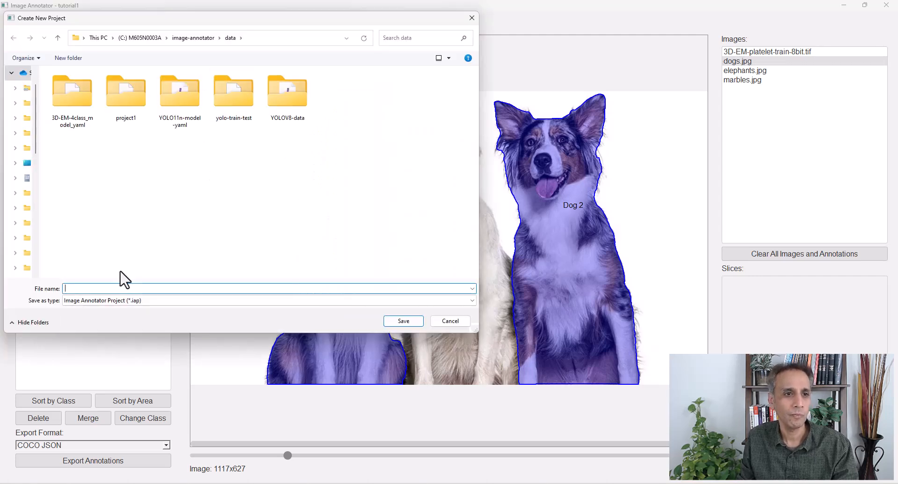
{"action": "left_click", "coordinate": [119, 99]}
{"action": "double_click", "coordinate": [119, 100]}
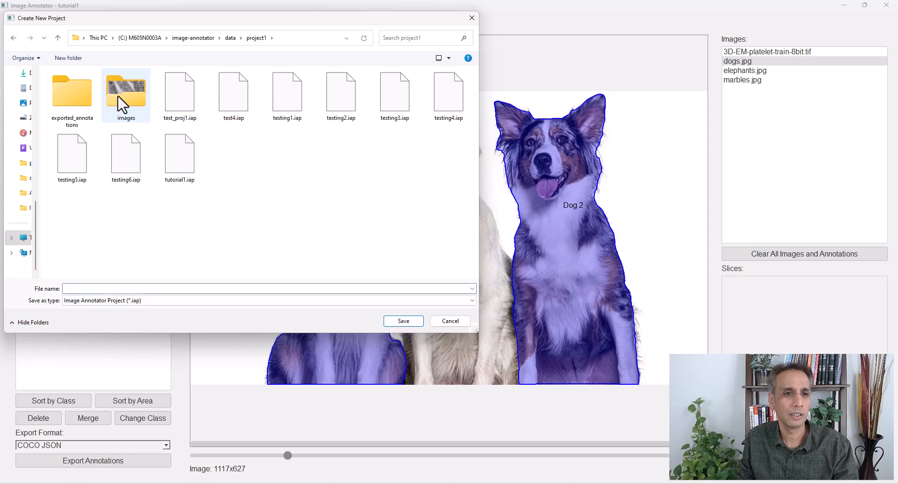
{"action": "left_click", "coordinate": [141, 288]}
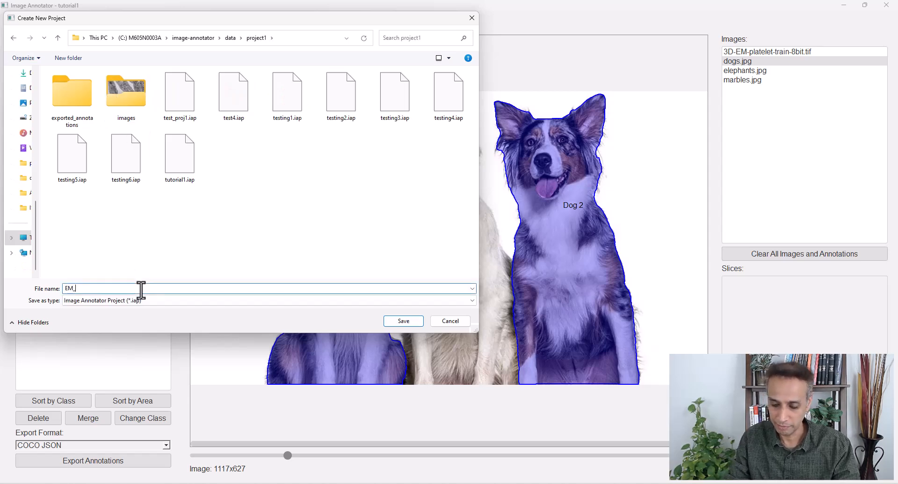
{"action": "type", "text": "EM_slices"}
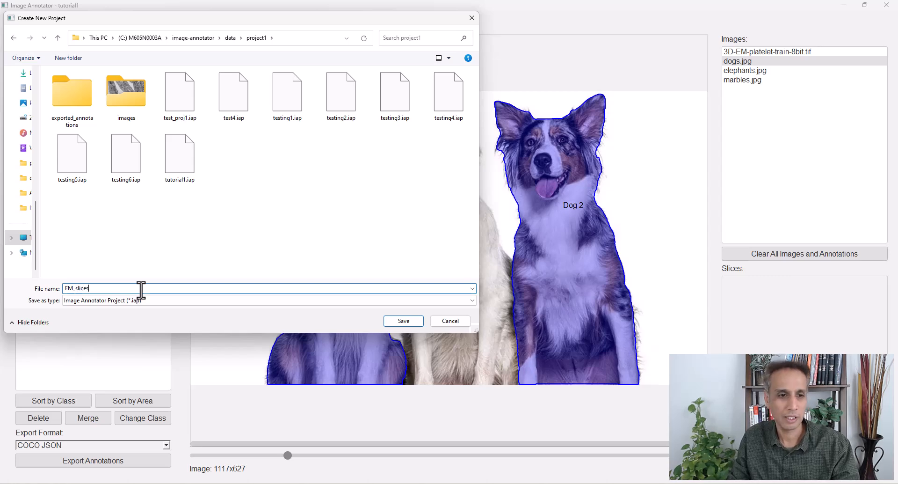
{"action": "left_click", "coordinate": [397, 317]}
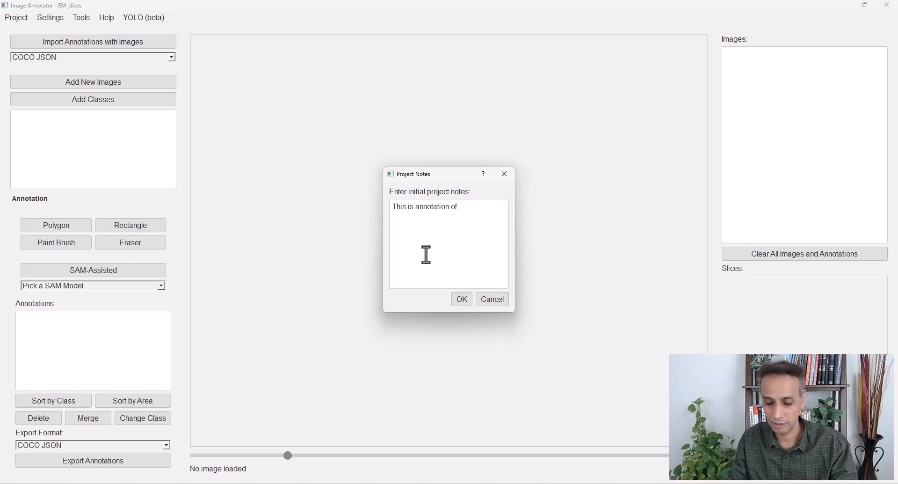
- Enter the initial project notes "This is annotation of EM slices for various organelles including mitochondria, alpha and cells." and finish creating the project
{"action": "type", "text": "or va"}
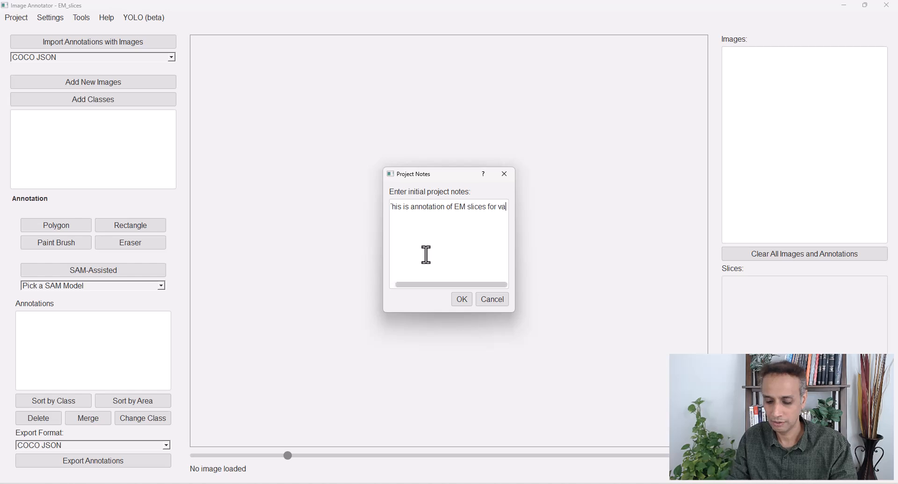
{"action": "type", "text": "rious organelle"}
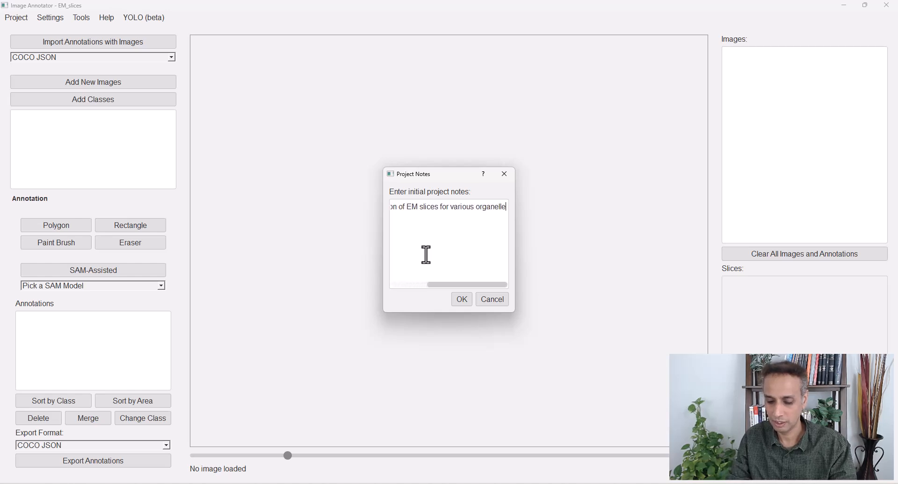
{"action": "type", "text": "s including"}
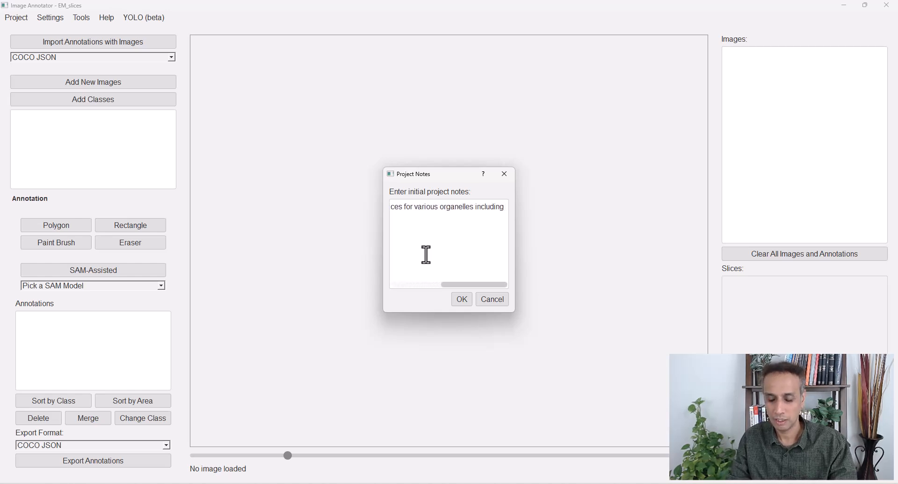
{"action": "type", "text": " mitochondri"}
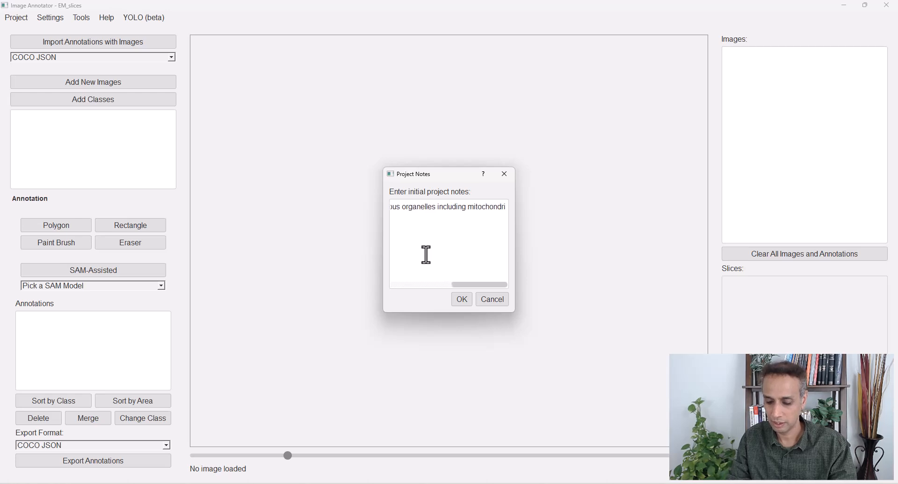
{"action": "type", "text": "a, alpha and cells."}
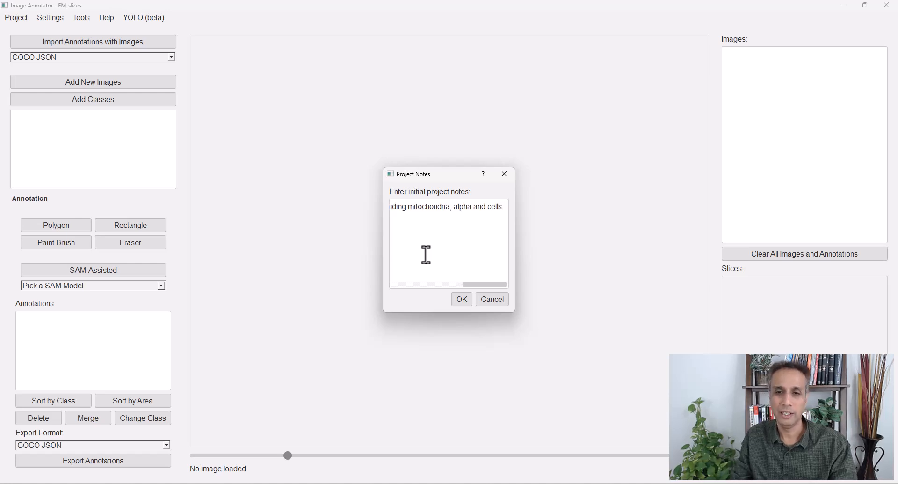
{"action": "left_click", "coordinate": [461, 301]}
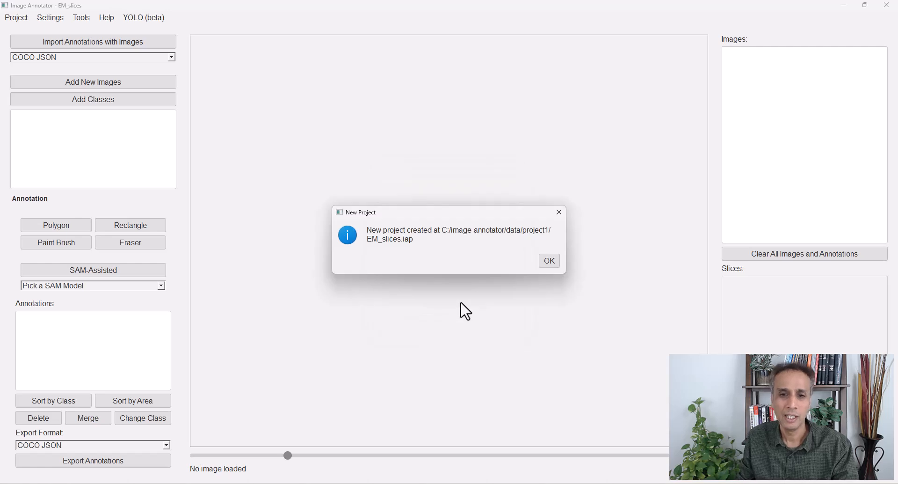
{"action": "left_click", "coordinate": [548, 260]}
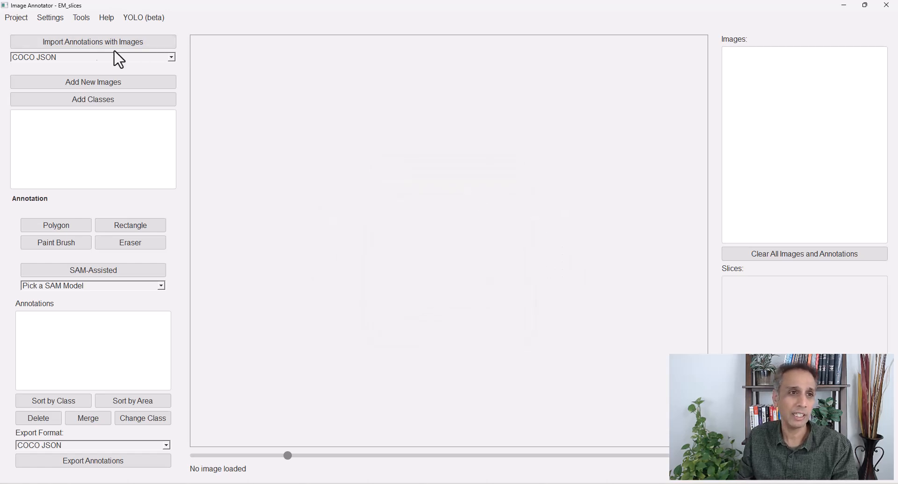
- Add the platelet slices Z5, Z20, Z36 and Z50 from the project1/images/slices folder to the project
{"action": "left_click", "coordinate": [77, 83]}
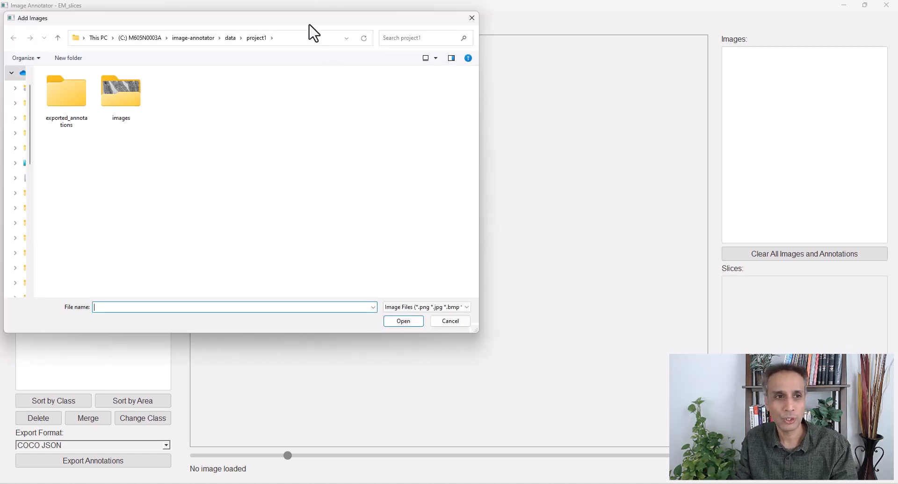
{"action": "double_click", "coordinate": [128, 89]}
{"action": "double_click", "coordinate": [73, 99]}
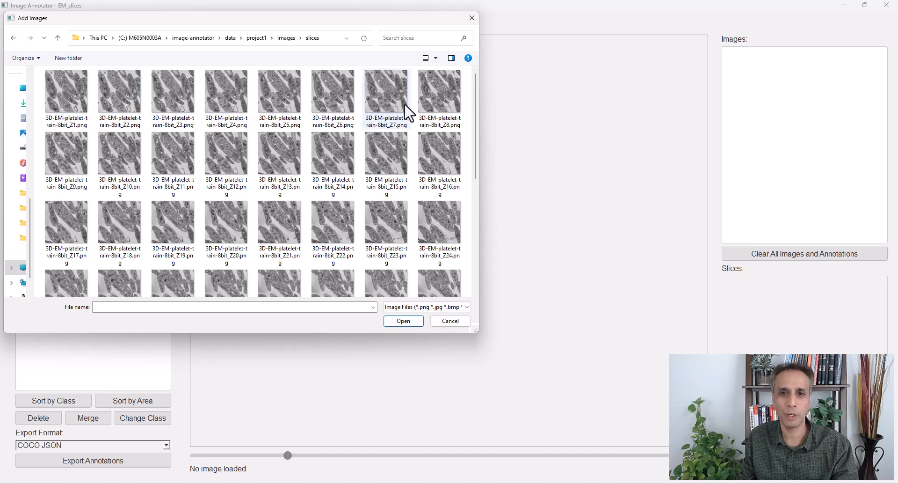
{"action": "left_click", "coordinate": [279, 100]}
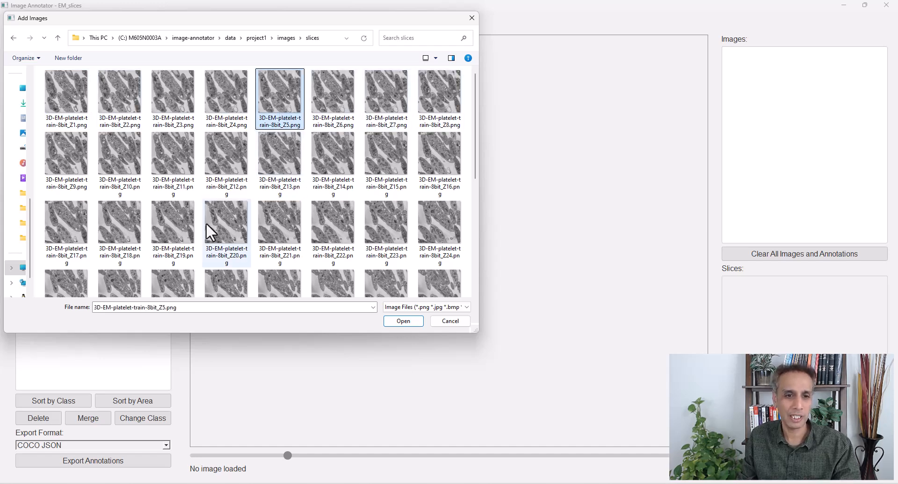
{"action": "left_click", "coordinate": [222, 229], "text": "ctrl"}
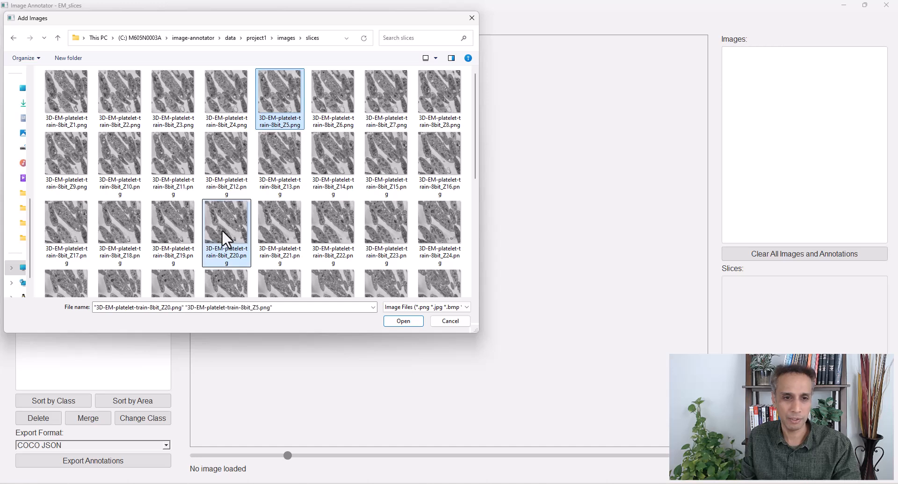
{"action": "left_click", "coordinate": [475, 277]}
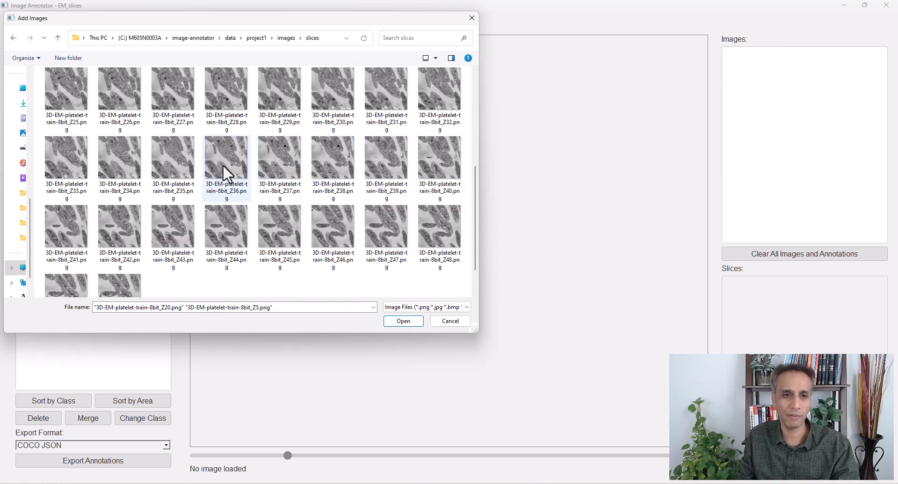
{"action": "left_click", "coordinate": [212, 169], "text": "ctrl"}
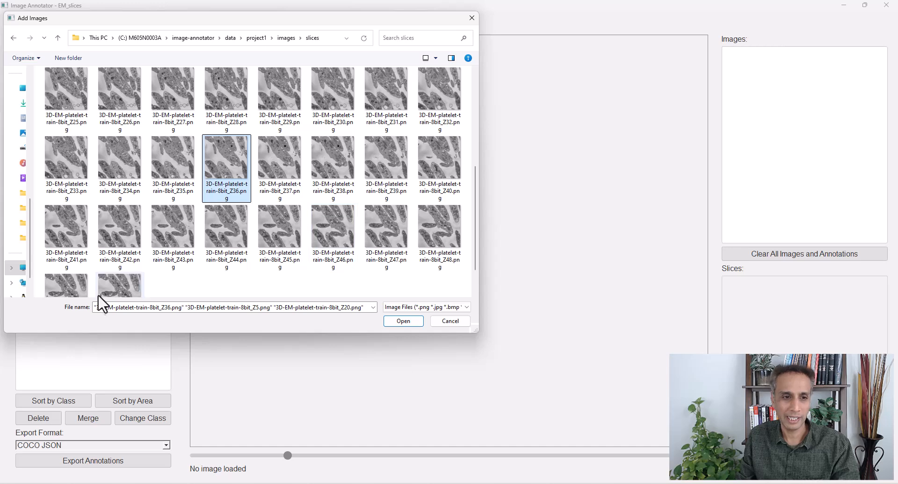
{"action": "left_click", "coordinate": [116, 290], "text": "ctrl"}
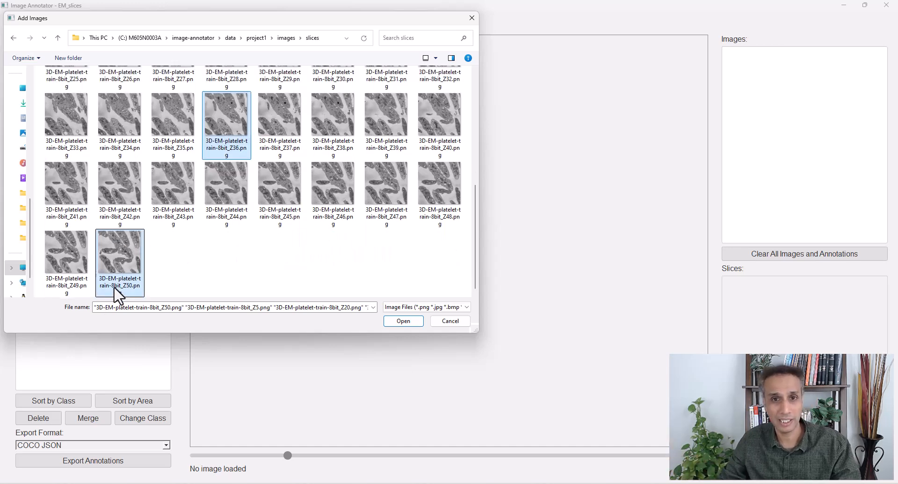
{"action": "left_click", "coordinate": [402, 322]}
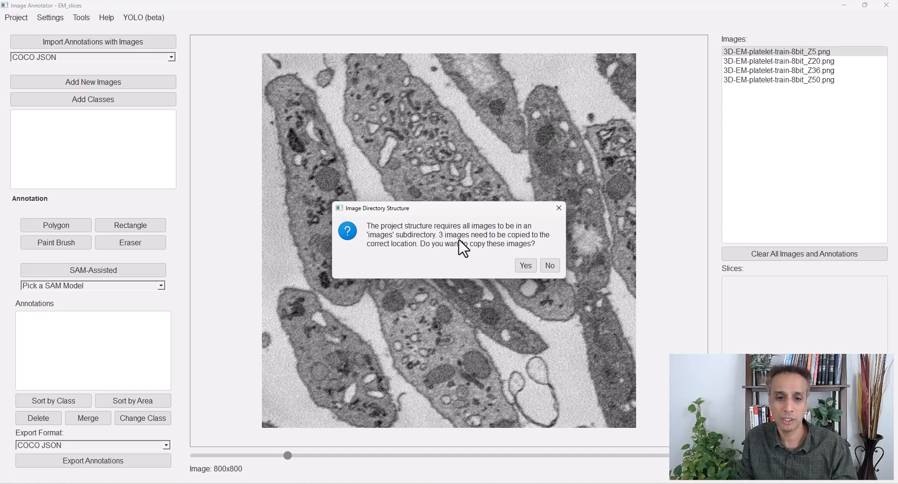
- Switch to File Explorer, examine the contents of the project1/images folder, and return to Image Annotator
{"action": "left_click", "coordinate": [346, 483]}
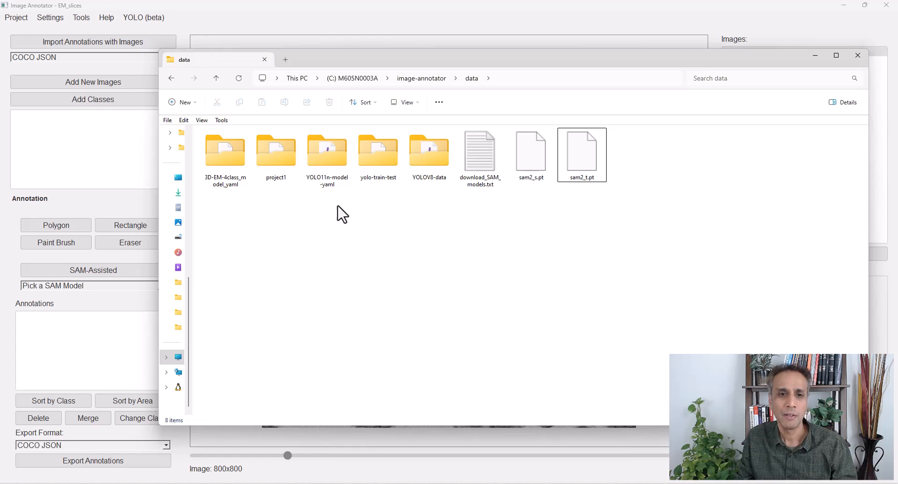
{"action": "double_click", "coordinate": [286, 168]}
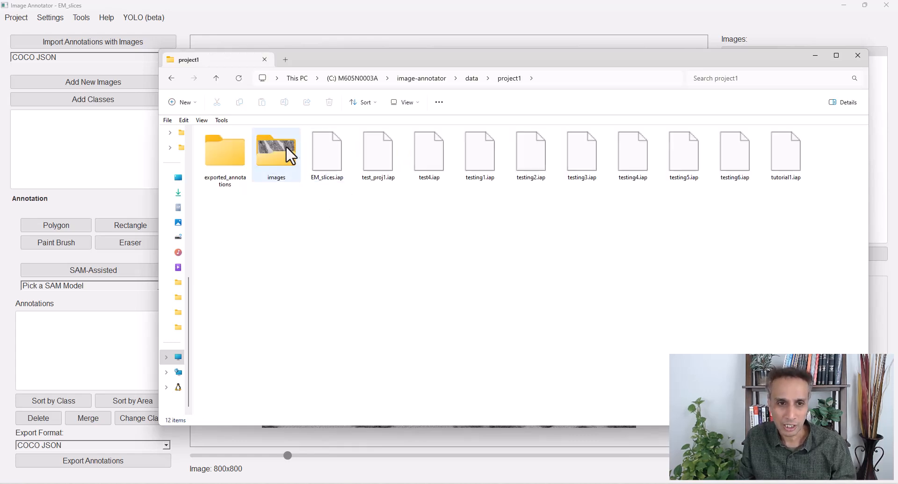
{"action": "double_click", "coordinate": [287, 147]}
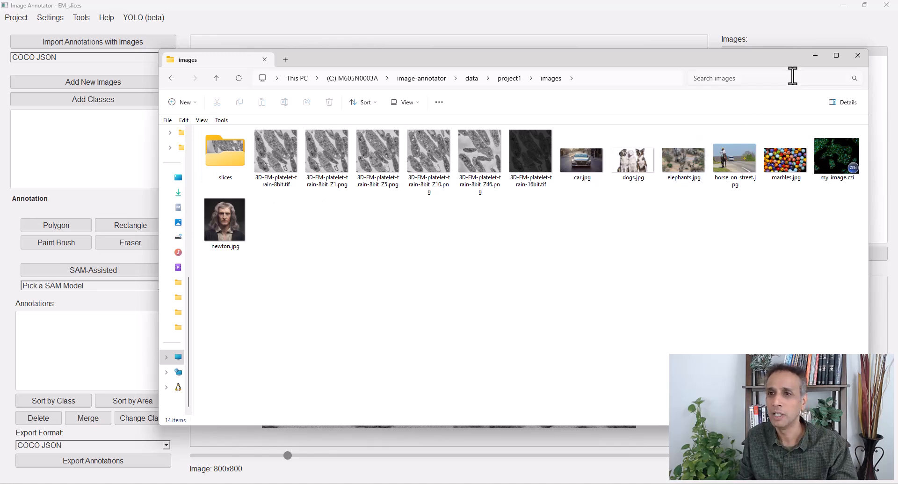
{"action": "left_click", "coordinate": [814, 58]}
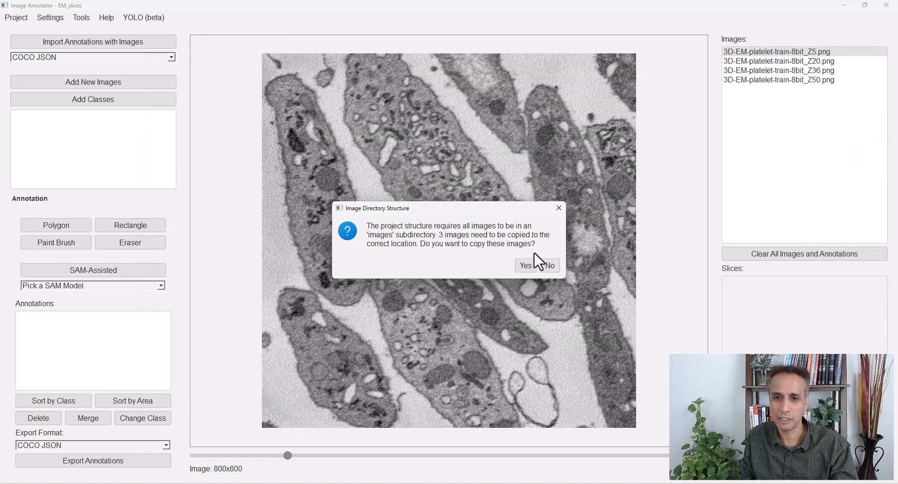
- Agree to copy the required images into the images subdirectory, and check that folder in File Explorer
{"action": "left_click", "coordinate": [523, 269]}
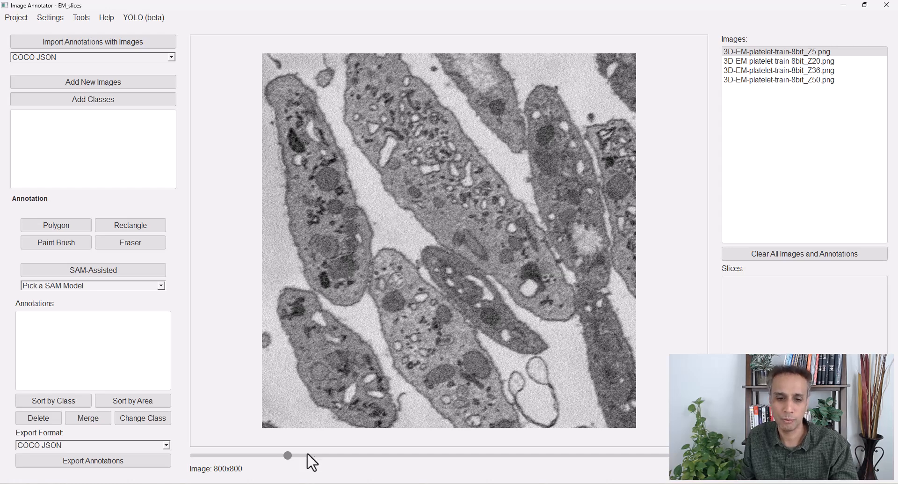
{"action": "left_click", "coordinate": [345, 483]}
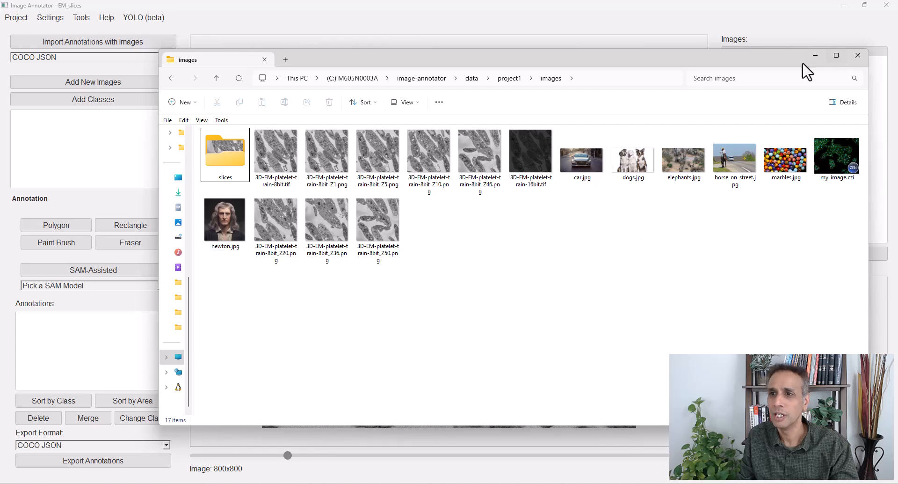
{"action": "left_click", "coordinate": [815, 55]}
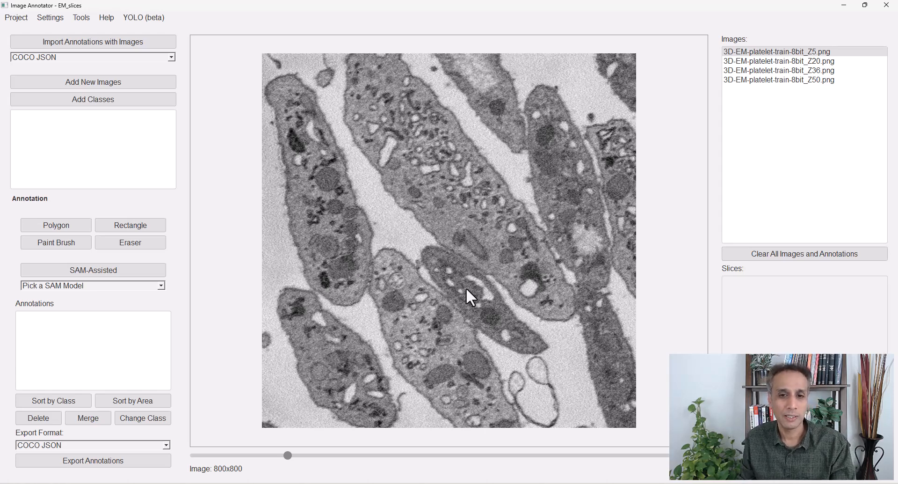
{"action": "left_click", "coordinate": [156, 18]}
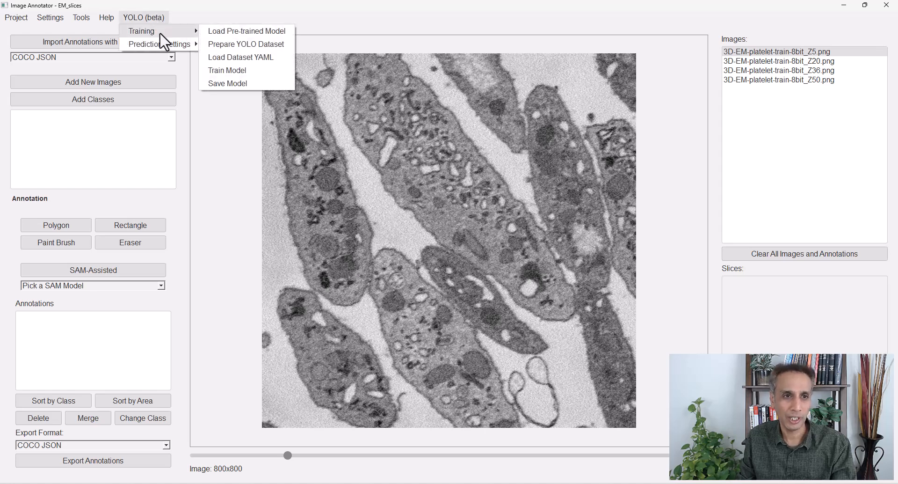
{"action": "mouse_move", "coordinate": [159, 45]}
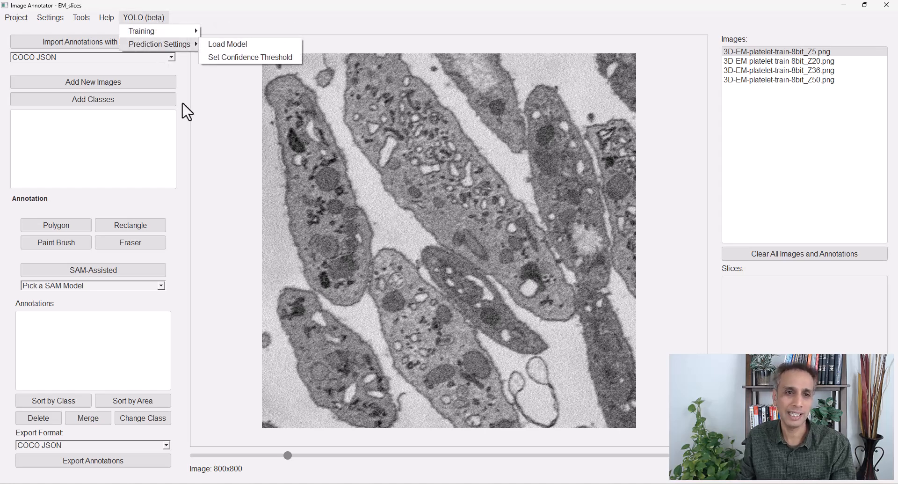
{"action": "left_click", "coordinate": [214, 139]}
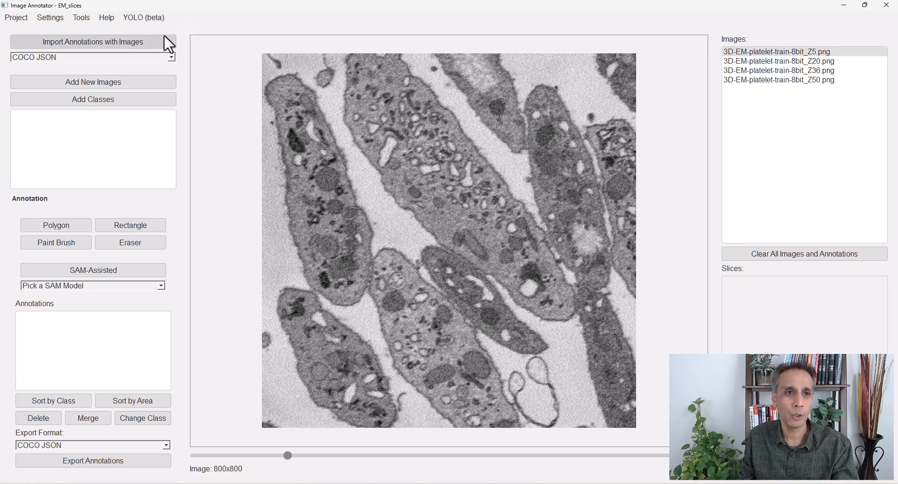
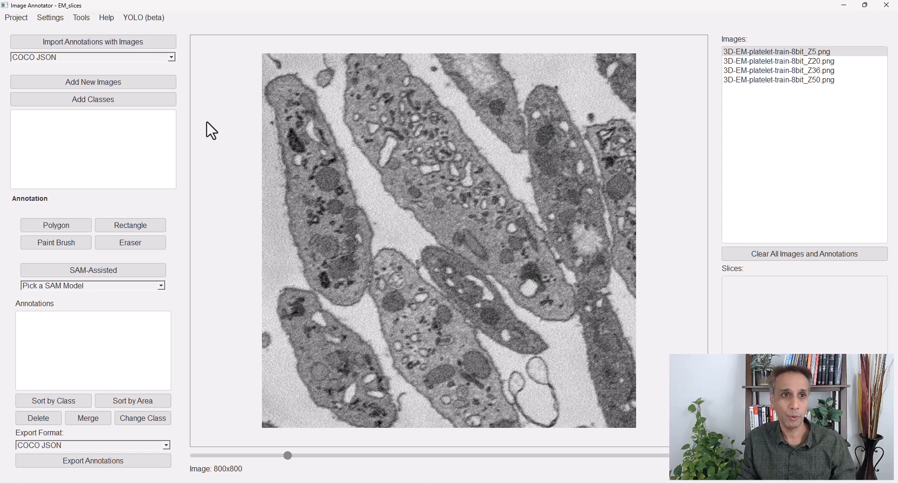
- Load 3DEM_Colab_Trained_4classes.pt as the YOLO prediction model together with its data.yaml file
{"action": "left_click", "coordinate": [146, 18]}
{"action": "mouse_move", "coordinate": [172, 53]}
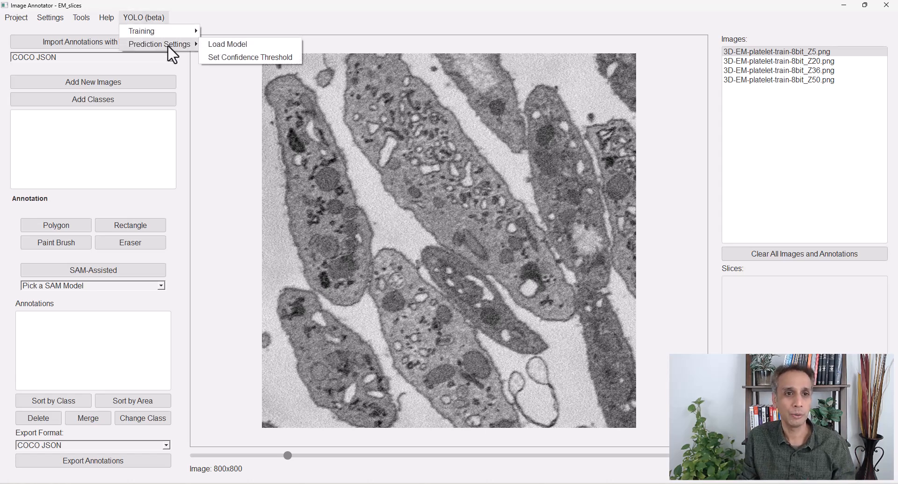
{"action": "left_click", "coordinate": [243, 46]}
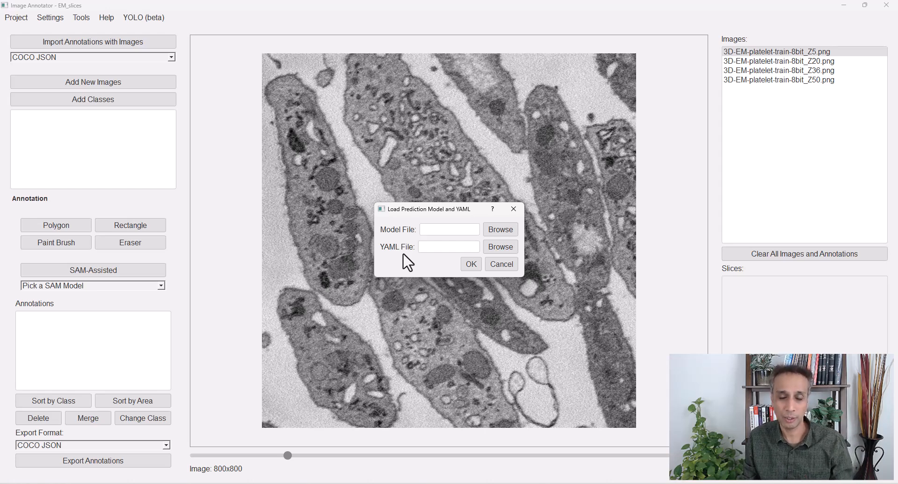
{"action": "left_click", "coordinate": [494, 229]}
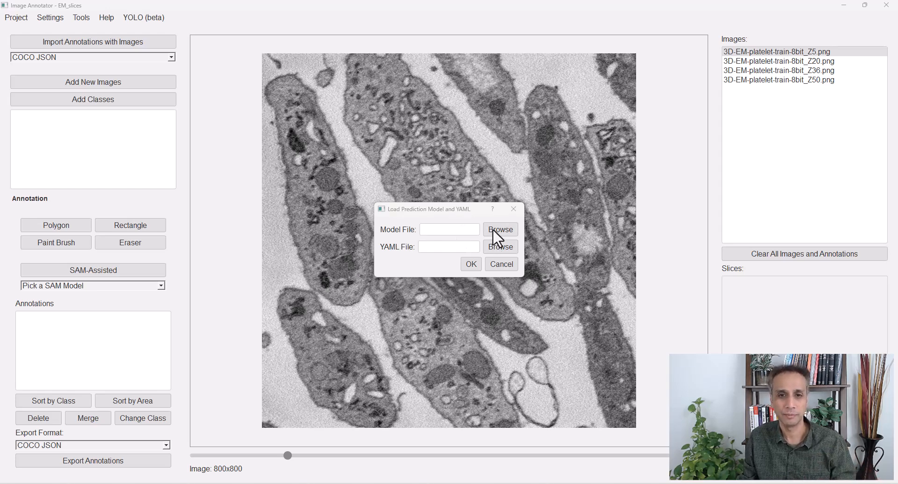
{"action": "double_click", "coordinate": [444, 241]}
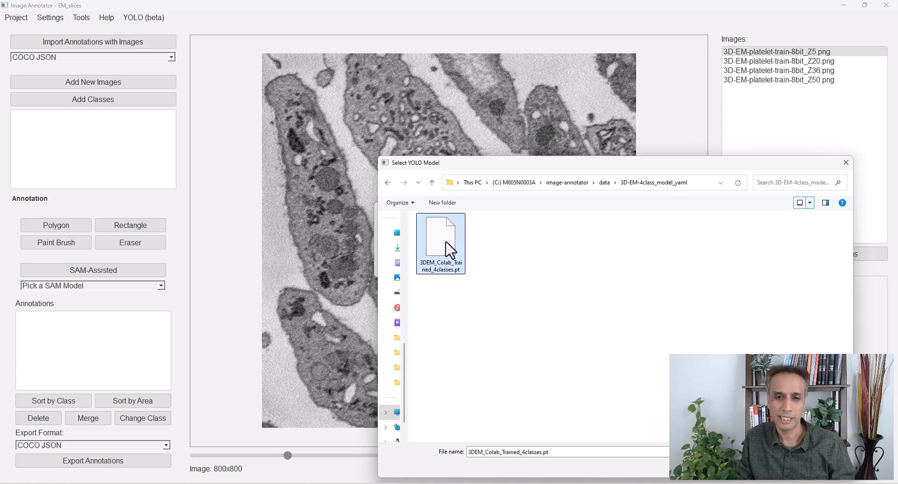
{"action": "left_click", "coordinate": [503, 245]}
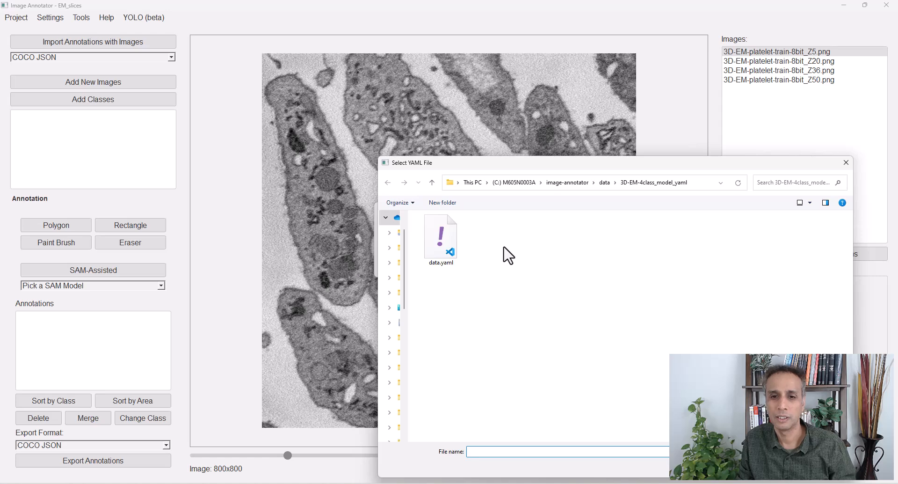
{"action": "double_click", "coordinate": [438, 258]}
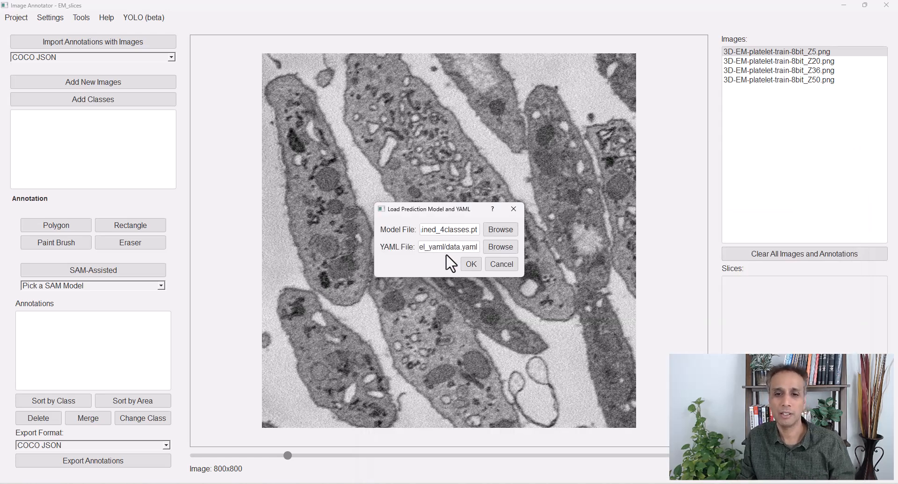
{"action": "left_click", "coordinate": [464, 260]}
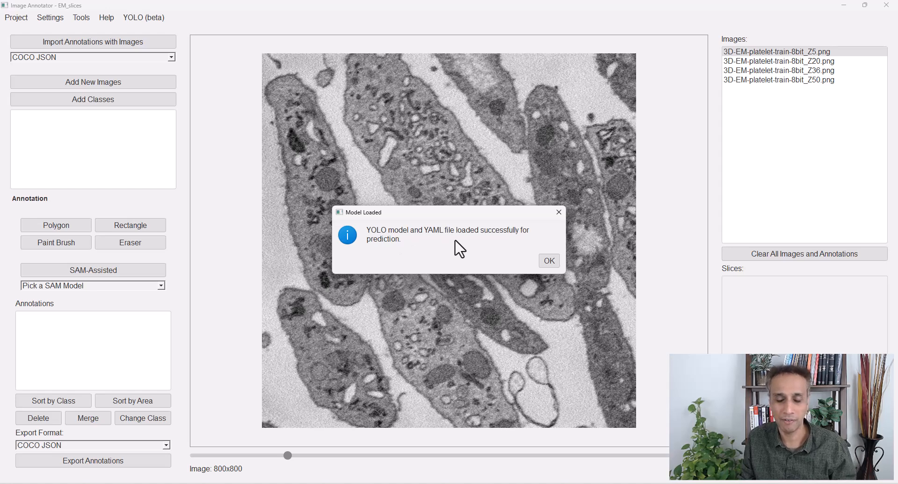
{"action": "left_click", "coordinate": [547, 261]}
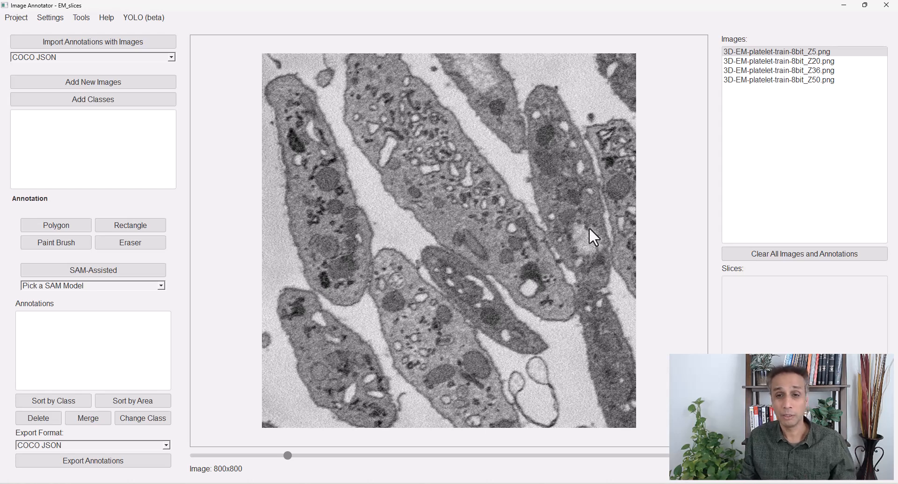
- Run the YOLO prediction on the image 3D-EM-platelet-train-8bit_Z5.png
{"action": "right_click", "coordinate": [740, 52]}
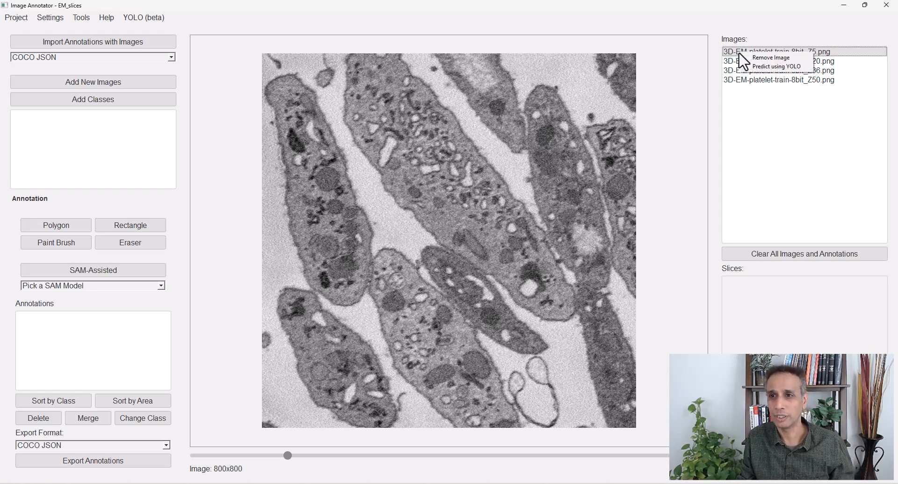
{"action": "left_click", "coordinate": [757, 66]}
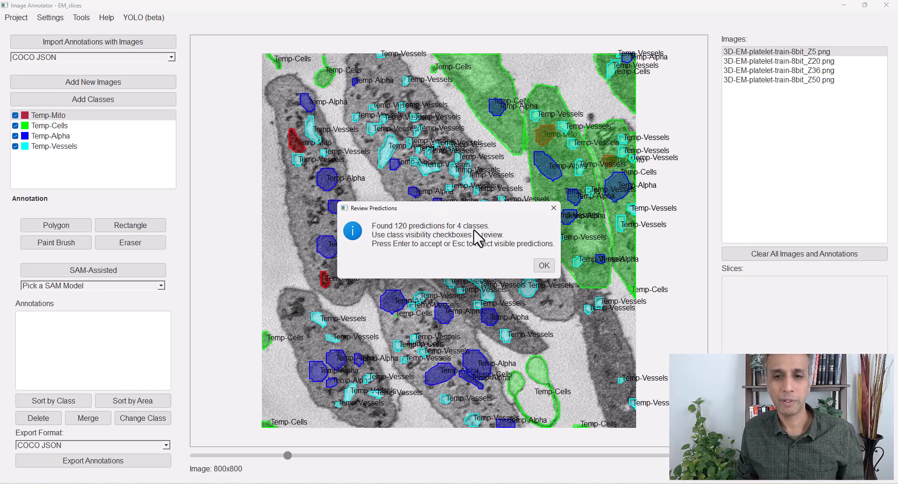
{"action": "left_click", "coordinate": [544, 266]}
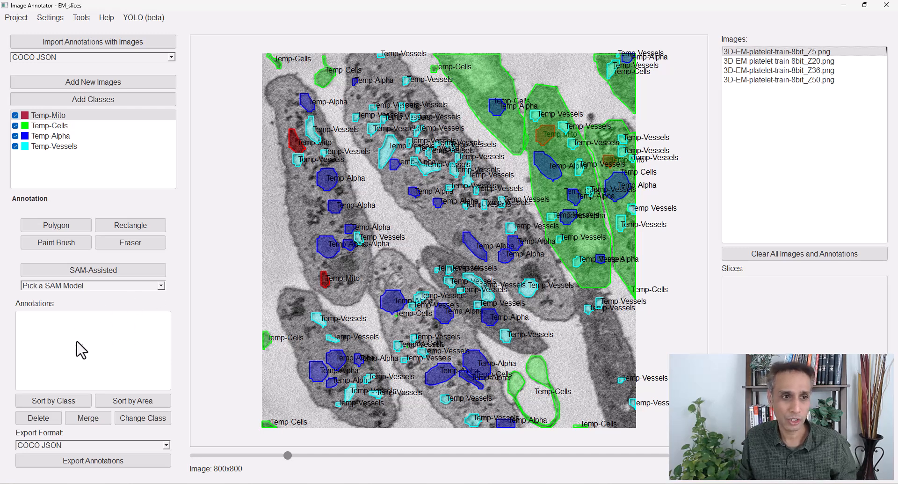
- Hide the Temp-Vessels, Temp-Alpha and Temp-Mito predictions and accept only the Temp-Cells predictions as permanent annotations
{"action": "left_click", "coordinate": [14, 146]}
{"action": "left_click", "coordinate": [15, 136]}
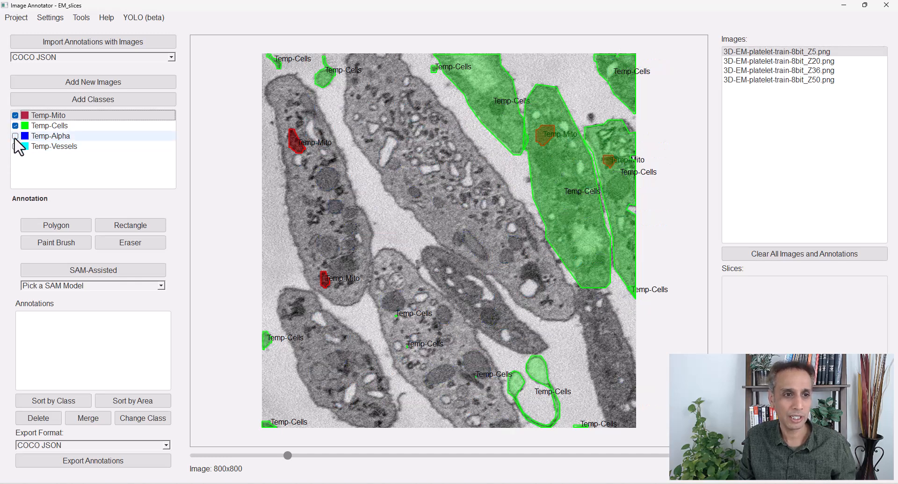
{"action": "left_click", "coordinate": [15, 115]}
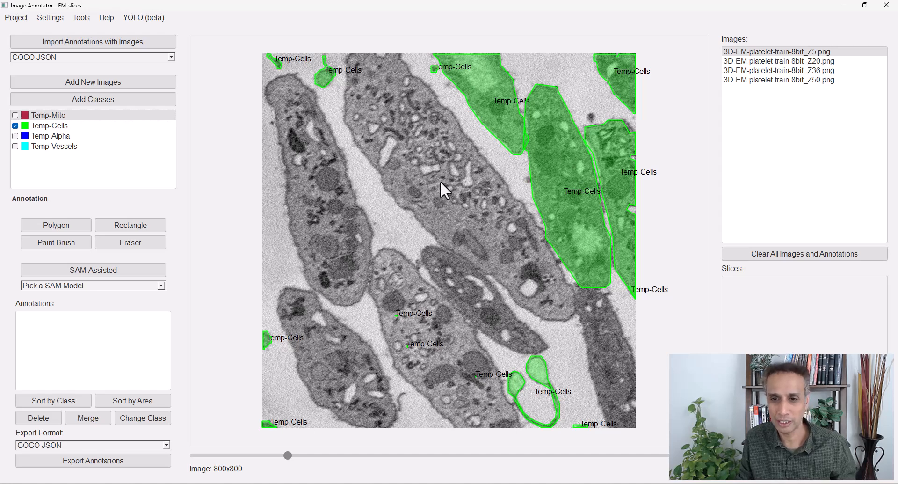
{"action": "left_click", "coordinate": [71, 127]}
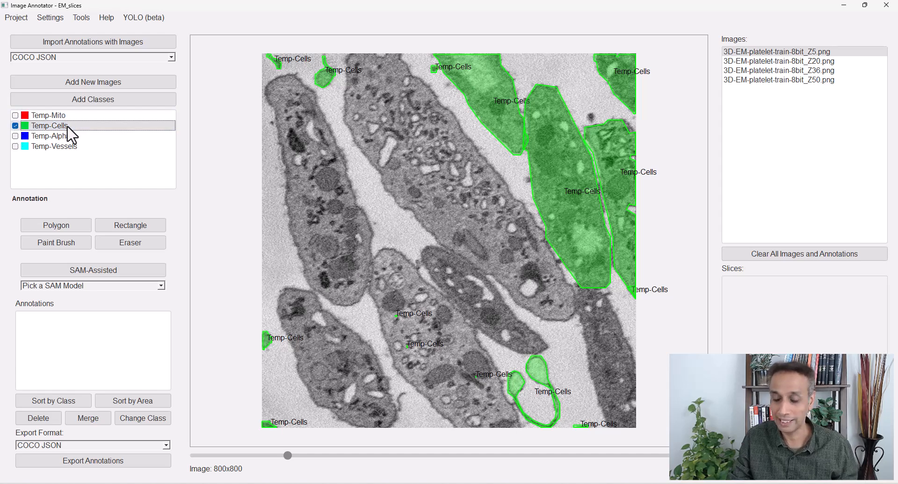
{"action": "key", "text": "Return"}
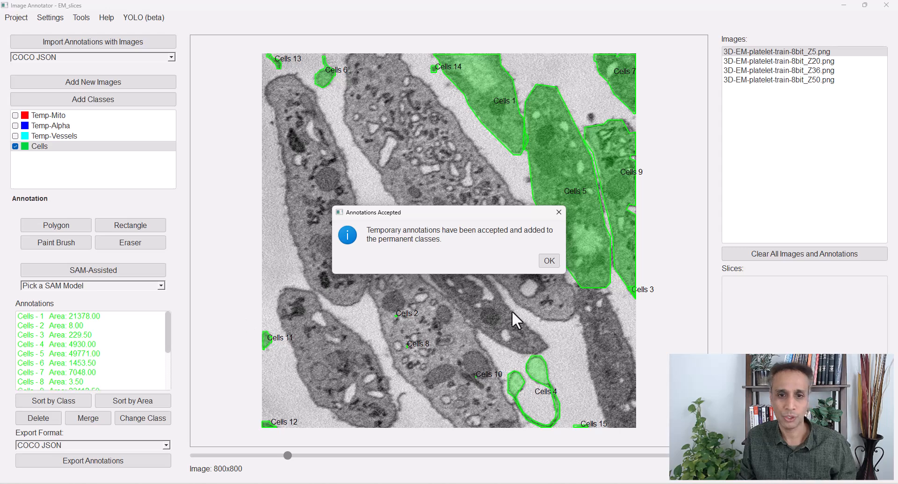
{"action": "left_click", "coordinate": [543, 260]}
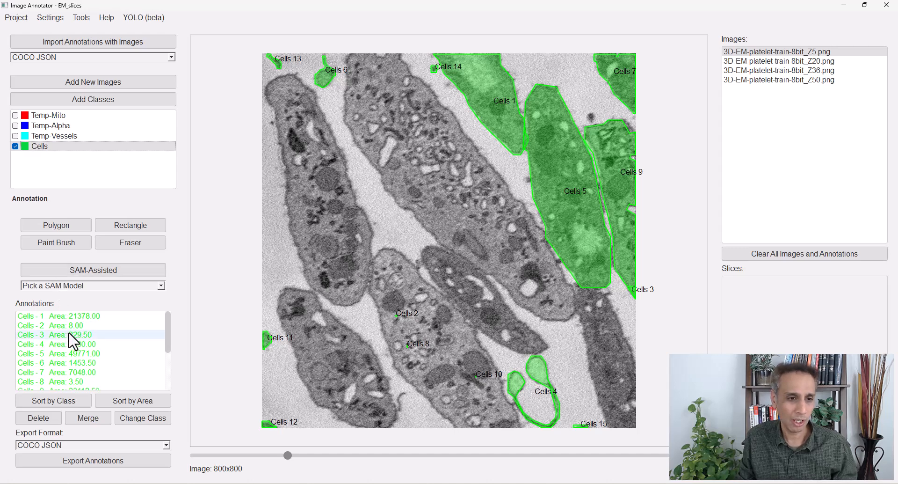
- Switch the interface to dark mode
{"action": "right_click", "coordinate": [50, 147]}
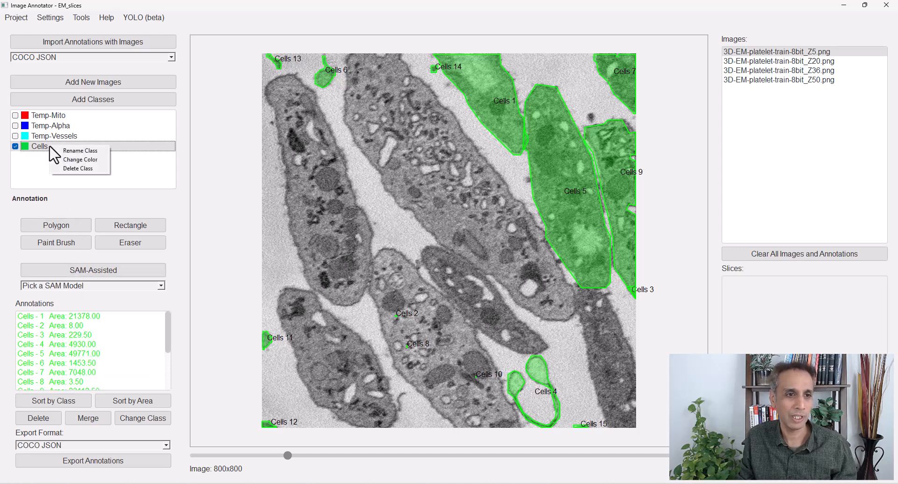
{"action": "left_click", "coordinate": [238, 220]}
{"action": "key", "text": "ctrl+d"}
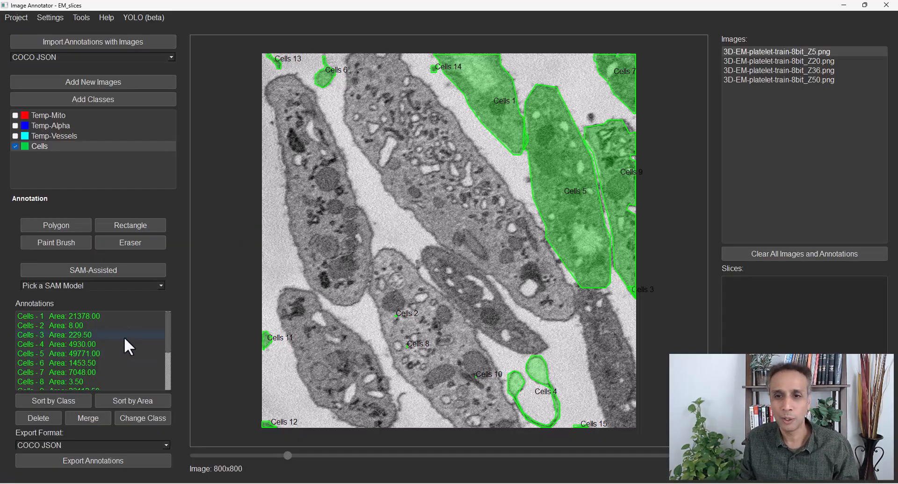
- Sort the annotations by area and select the small ones from Cells 10 up to and including Cells 4
{"action": "left_click", "coordinate": [142, 402]}
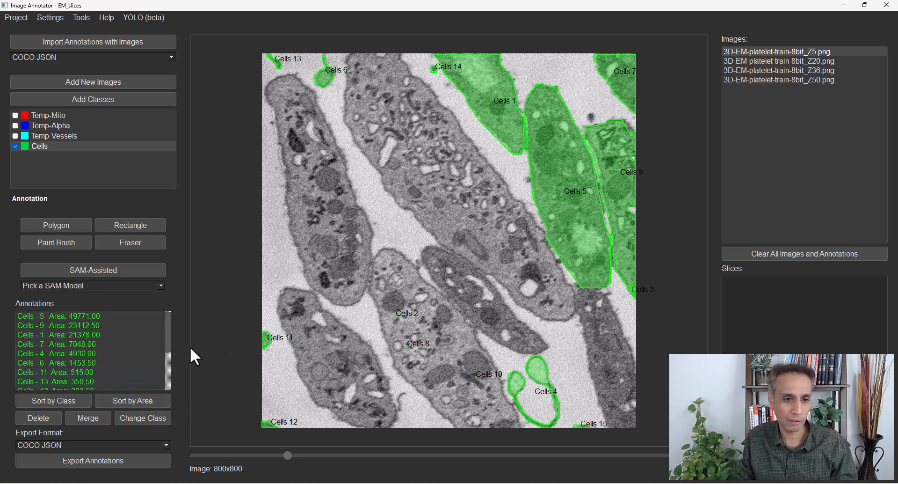
{"action": "left_click", "coordinate": [168, 373]}
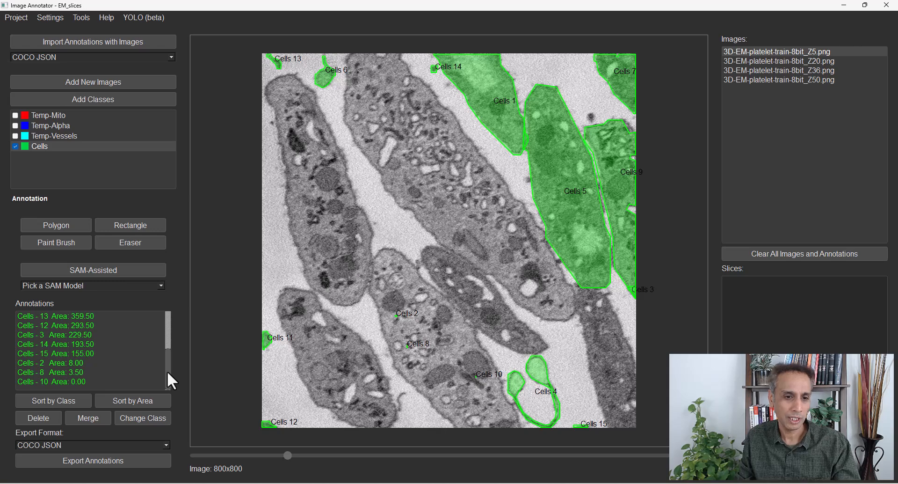
{"action": "left_click", "coordinate": [61, 378]}
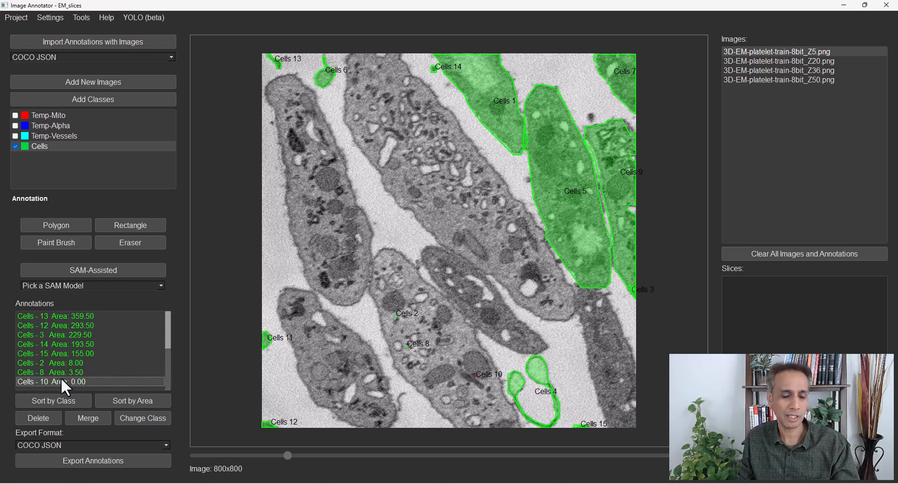
{"action": "left_click", "coordinate": [171, 336]}
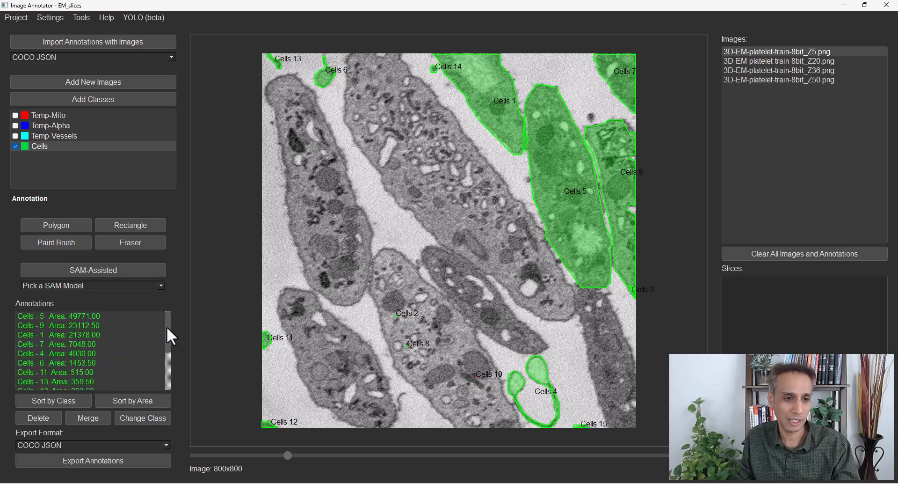
{"action": "left_click", "coordinate": [77, 363], "text": "shift"}
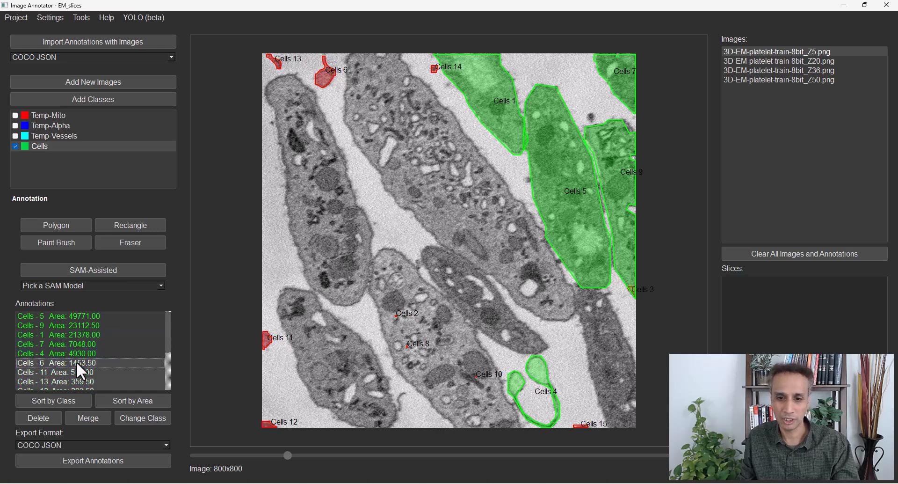
{"action": "left_click", "coordinate": [77, 353], "text": "shift"}
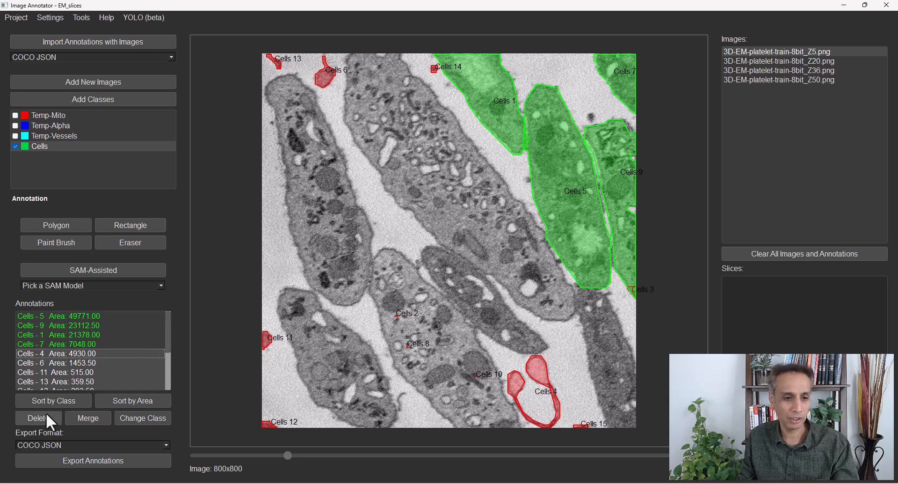
- Delete the Cells 7 annotation in the image's upper corner
{"action": "left_click", "coordinate": [158, 344]}
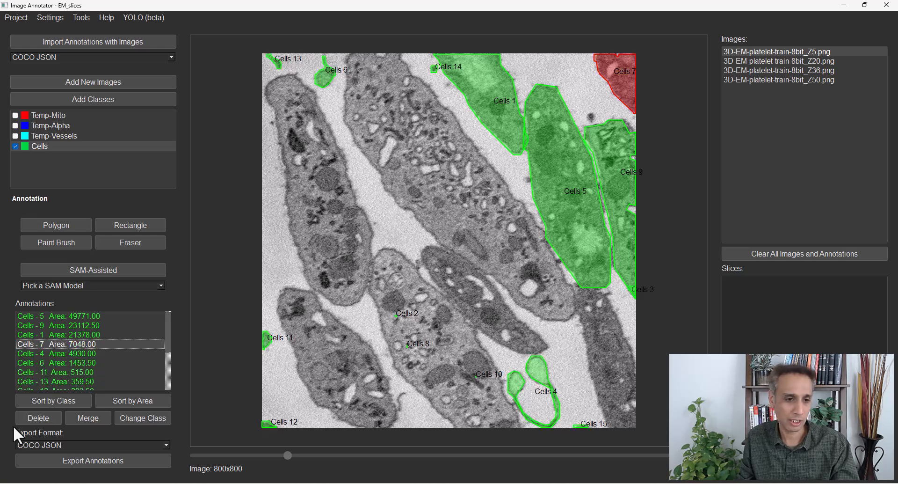
{"action": "left_click", "coordinate": [46, 414]}
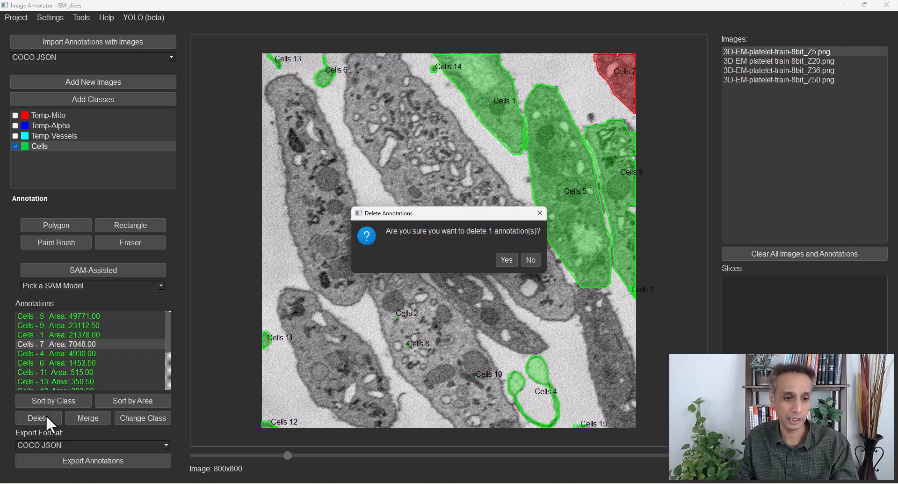
{"action": "left_click", "coordinate": [505, 260]}
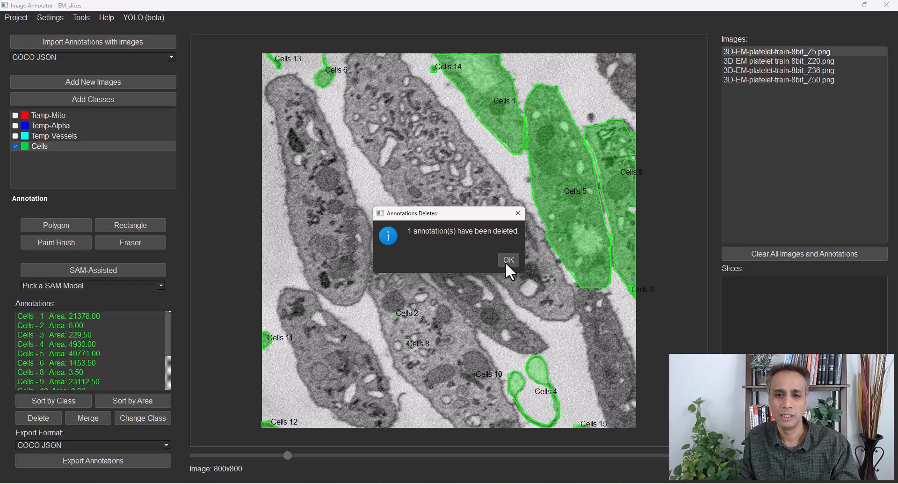
{"action": "left_click", "coordinate": [507, 261]}
- Sort the annotations by area and delete the small ones from Cells 10 up to and including Cells 6
{"action": "left_click", "coordinate": [147, 403]}
{"action": "left_click_drag", "start_coordinate": [166, 341], "coordinate": [169, 376]}
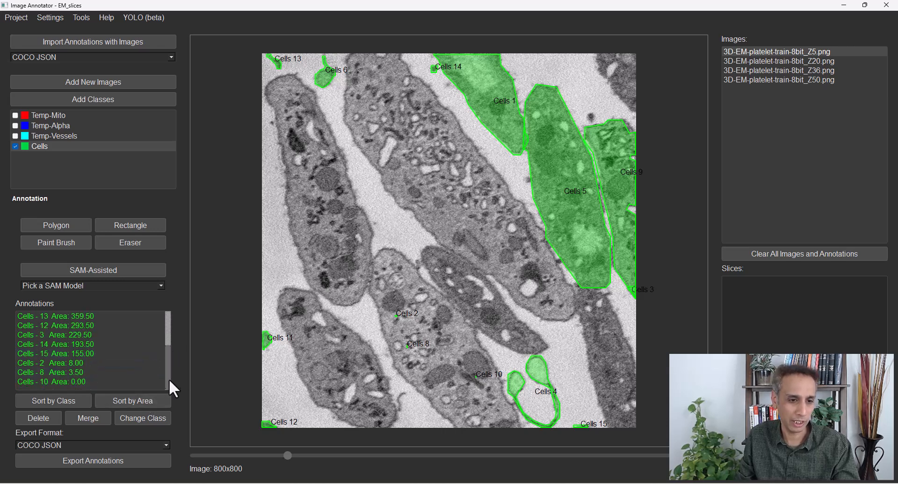
{"action": "left_click", "coordinate": [75, 380]}
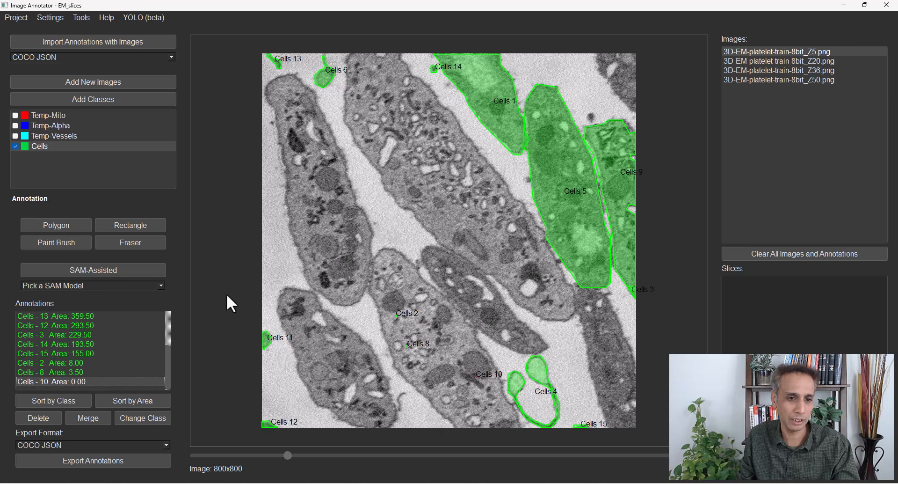
{"action": "left_click", "coordinate": [170, 318]}
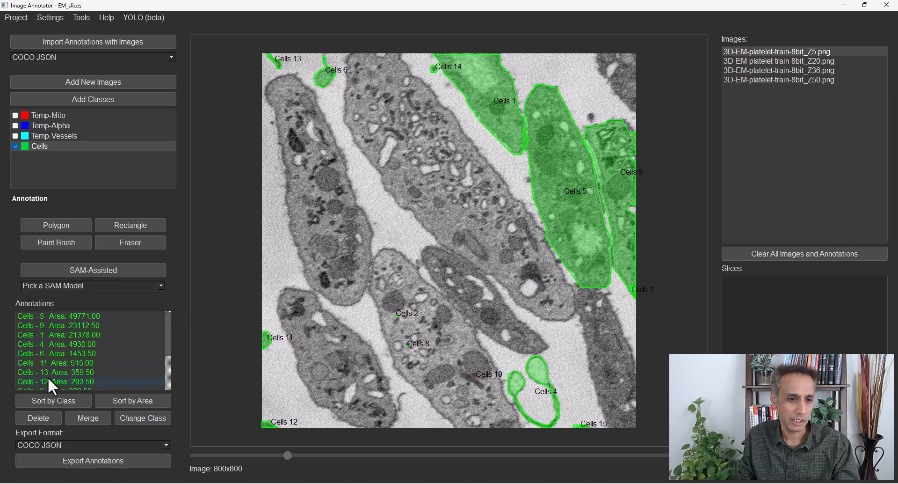
{"action": "left_click", "coordinate": [80, 354], "text": "shift"}
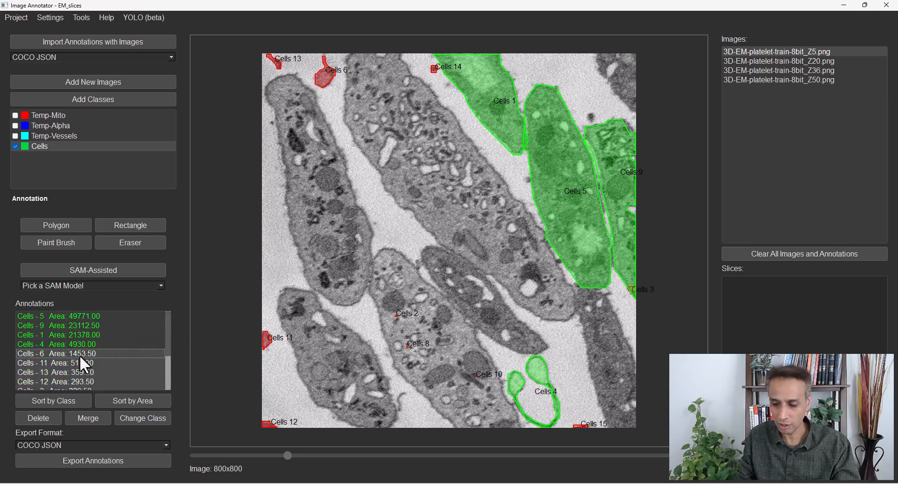
{"action": "key", "text": "Delete"}
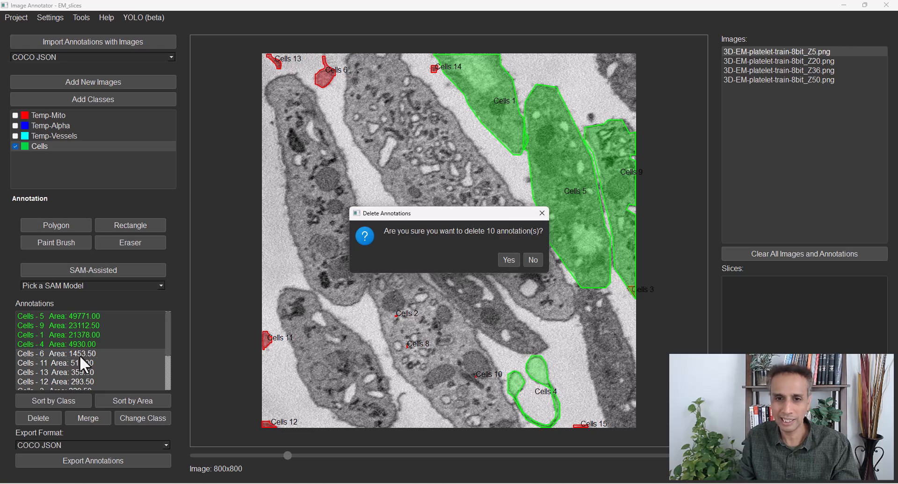
{"action": "left_click", "coordinate": [506, 259]}
{"action": "left_click", "coordinate": [506, 260]}
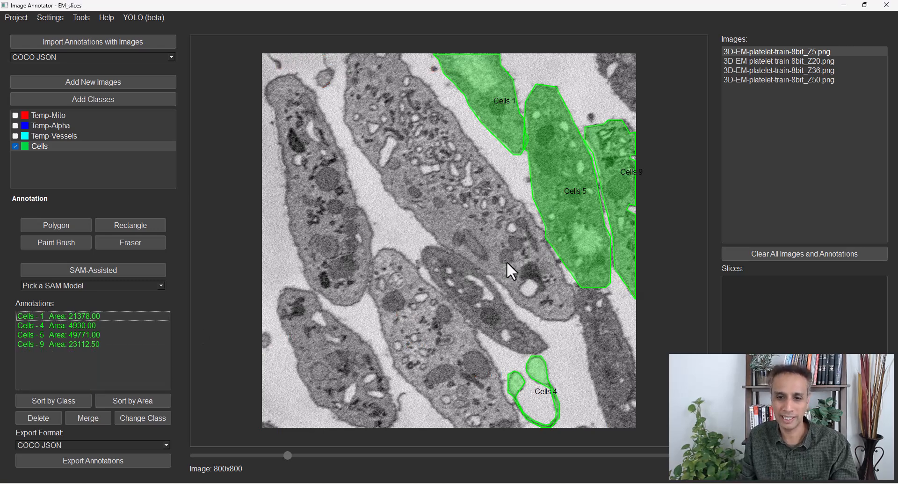
- Delete the Cells 4 annotation around the thin looped structure near the image's lower edge
{"action": "left_click", "coordinate": [512, 382]}
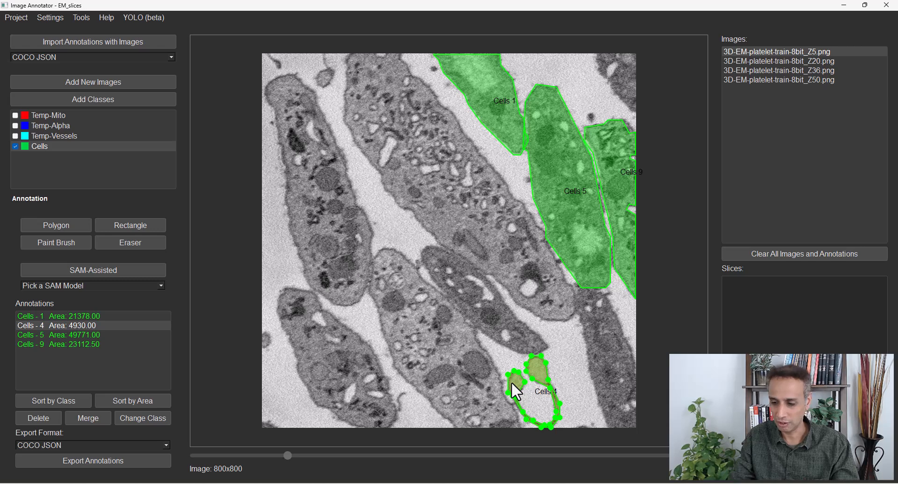
{"action": "key", "text": "Delete"}
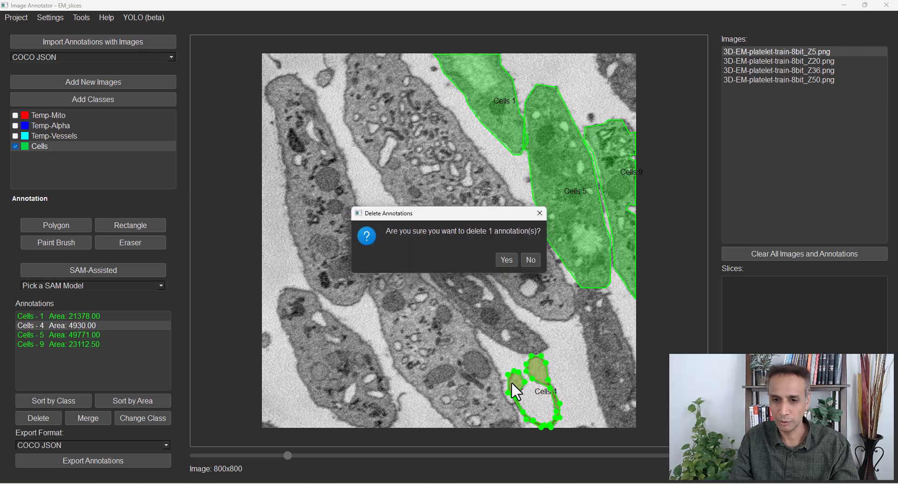
{"action": "left_click", "coordinate": [506, 261]}
{"action": "left_click", "coordinate": [509, 261]}
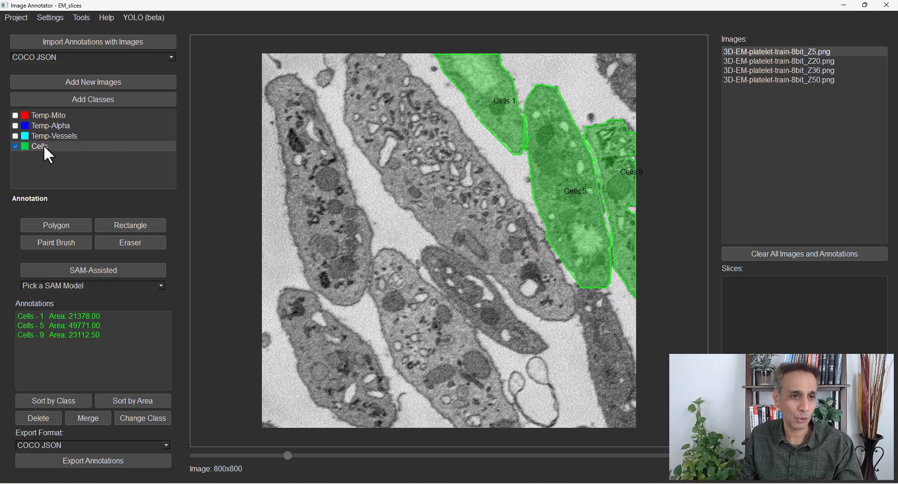
- Show the Temp-Vessels predictions on the slice and reject them
{"action": "left_click", "coordinate": [16, 137]}
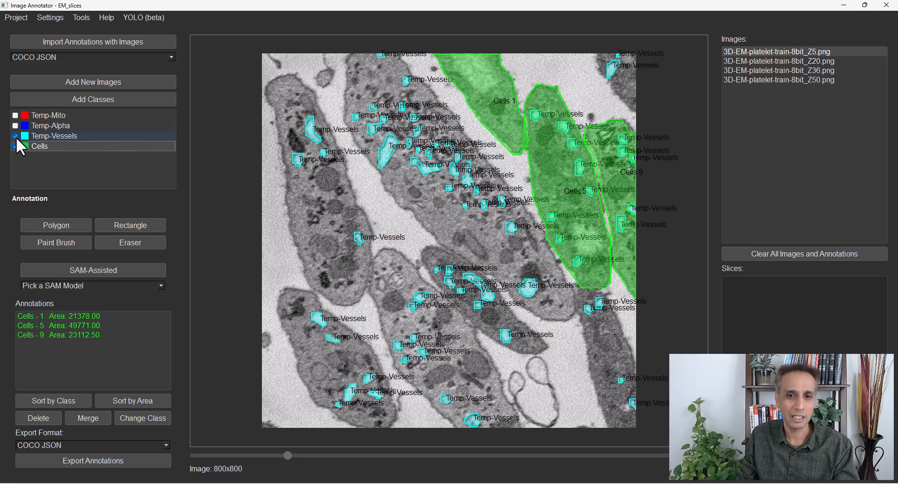
{"action": "left_click", "coordinate": [16, 136]}
{"action": "left_click", "coordinate": [16, 136]}
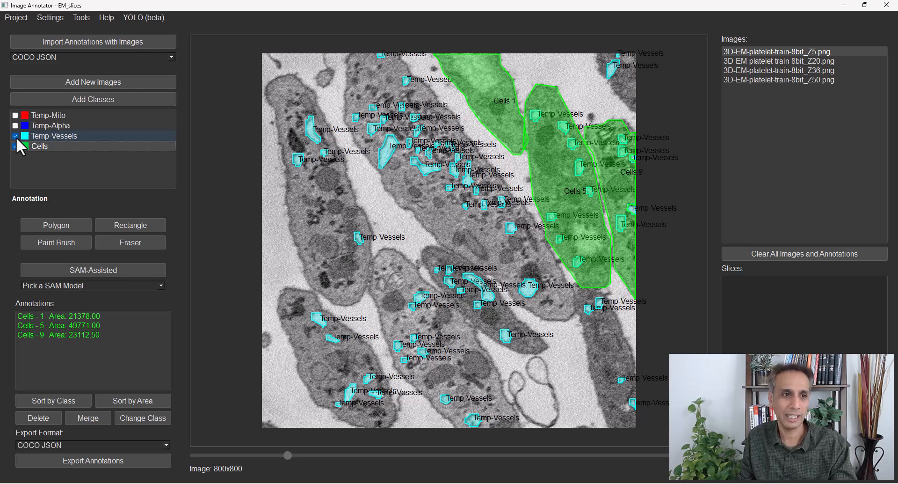
{"action": "key", "text": "Delete"}
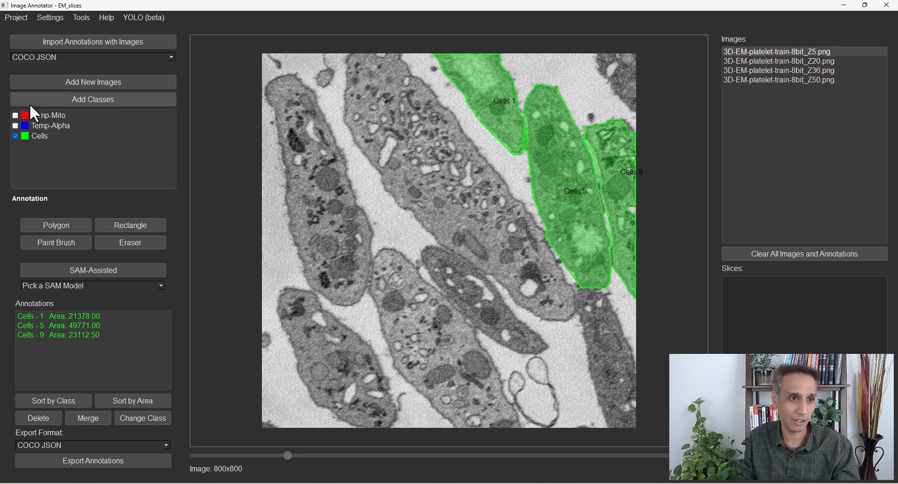
- Show the Temp-Alpha and Temp-Mito predictions and accept both as permanent annotations
{"action": "left_click", "coordinate": [15, 126]}
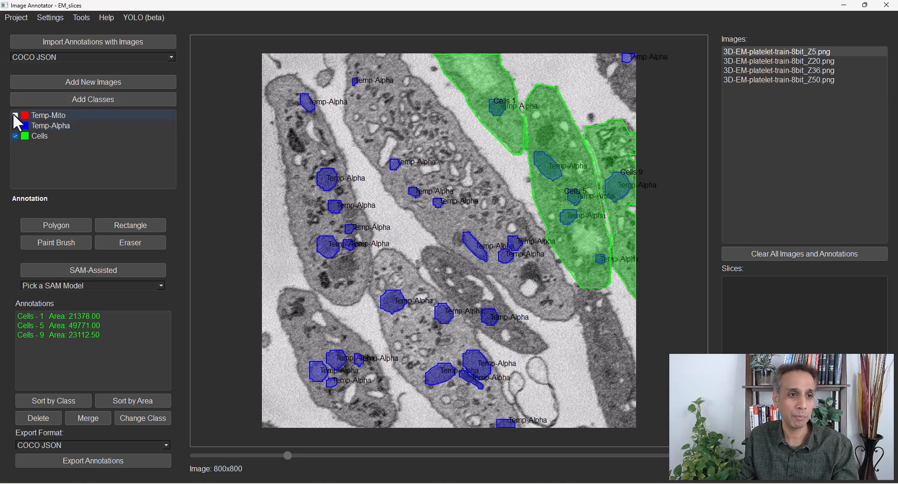
{"action": "left_click", "coordinate": [15, 115]}
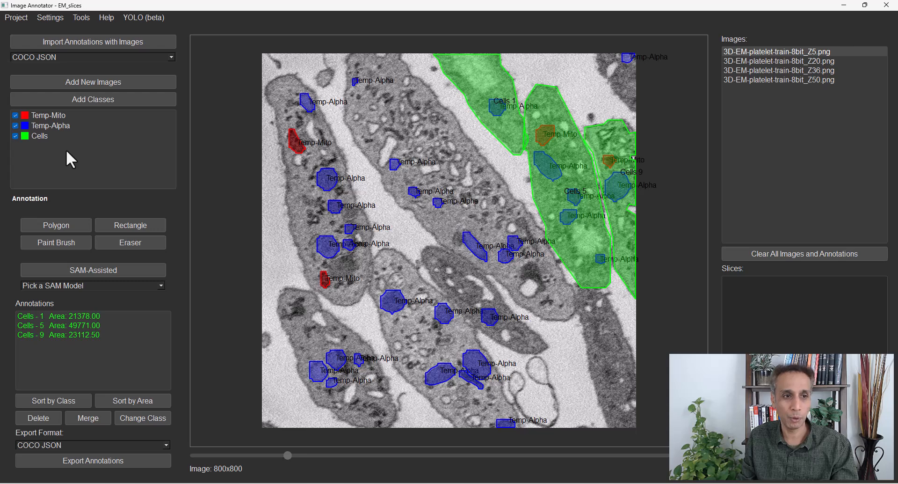
{"action": "key", "text": "Return"}
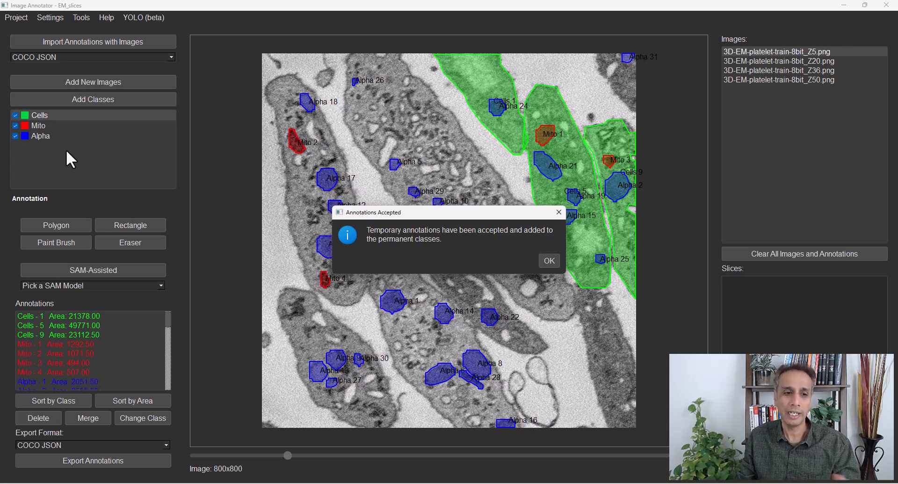
{"action": "left_click", "coordinate": [550, 262]}
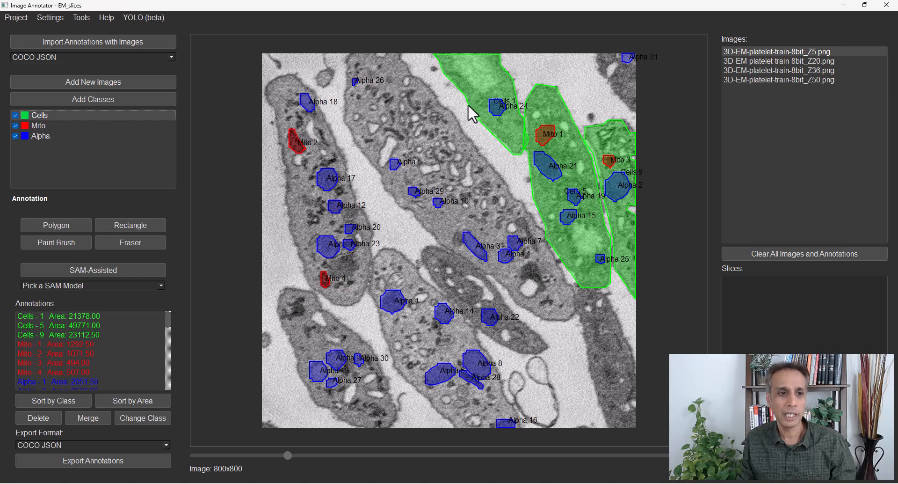
- Delete the Mito class together with all its annotations
{"action": "left_click", "coordinate": [93, 125]}
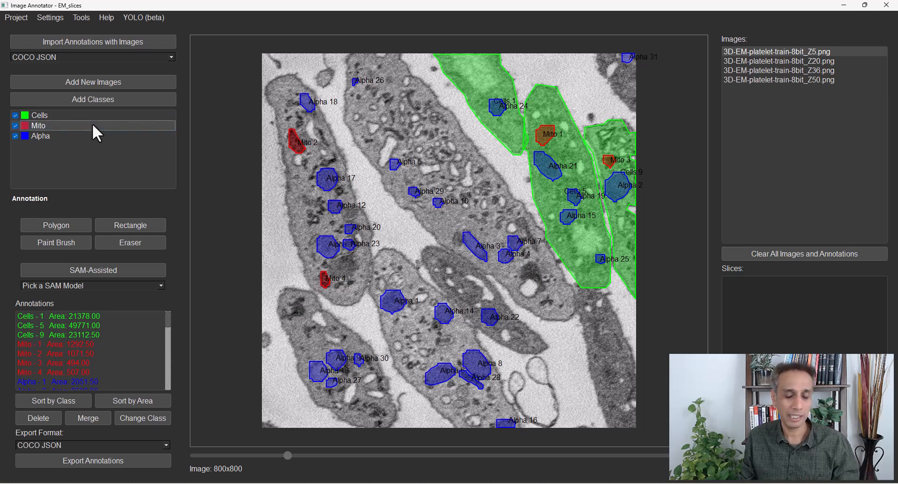
{"action": "key", "text": "Delete"}
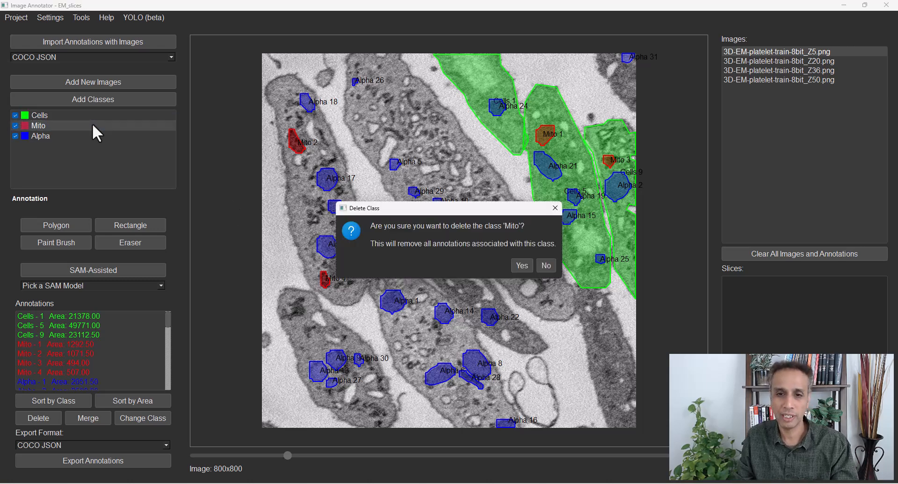
{"action": "left_click", "coordinate": [522, 265]}
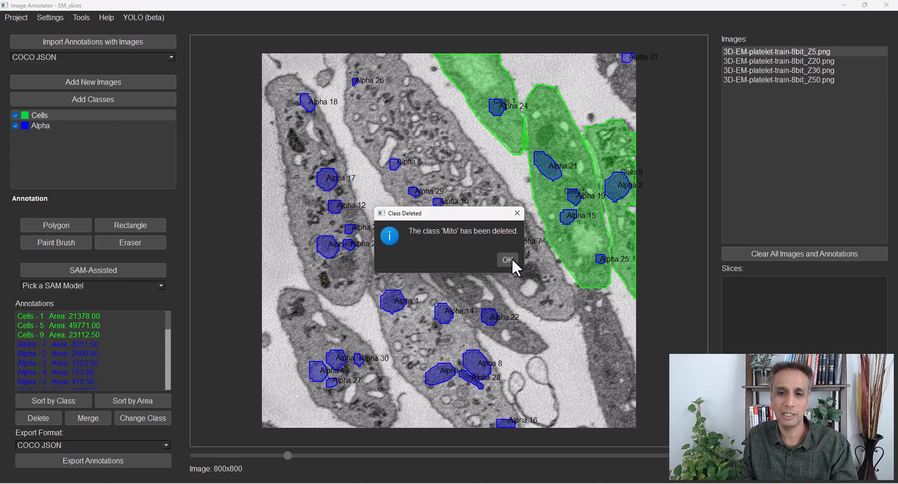
{"action": "left_click", "coordinate": [509, 259]}
- Delete the Alpha class together with all its annotations
{"action": "left_click", "coordinate": [101, 127]}
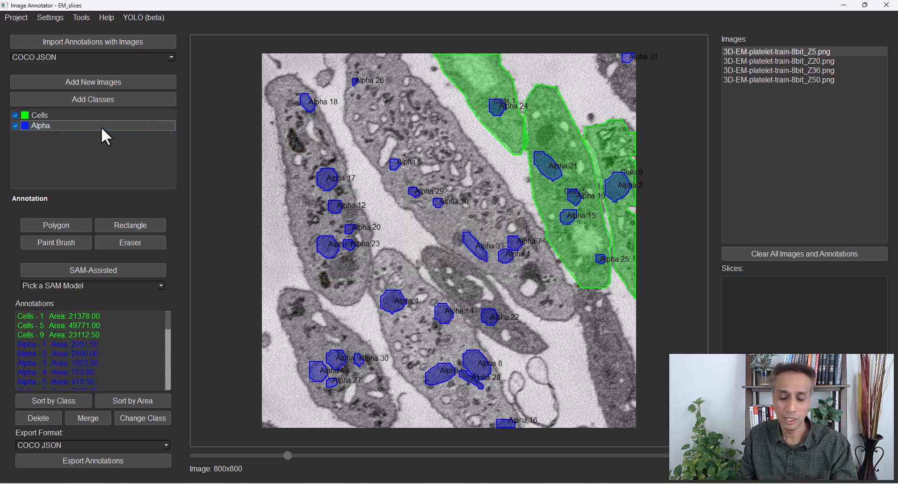
{"action": "key", "text": "Delete"}
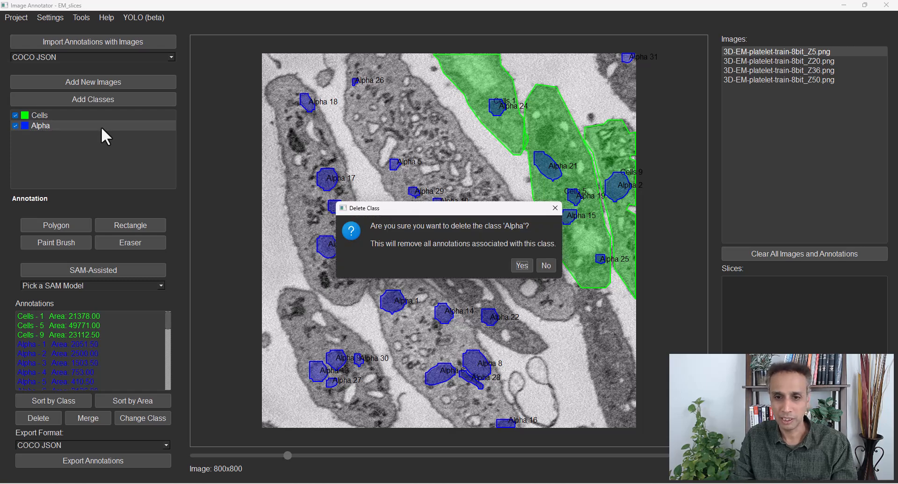
{"action": "key", "text": "Return"}
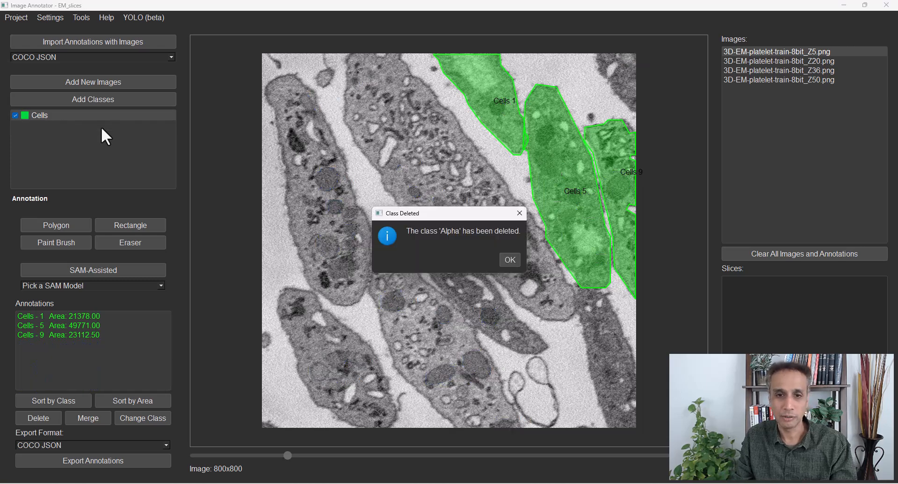
{"action": "left_click", "coordinate": [512, 258]}
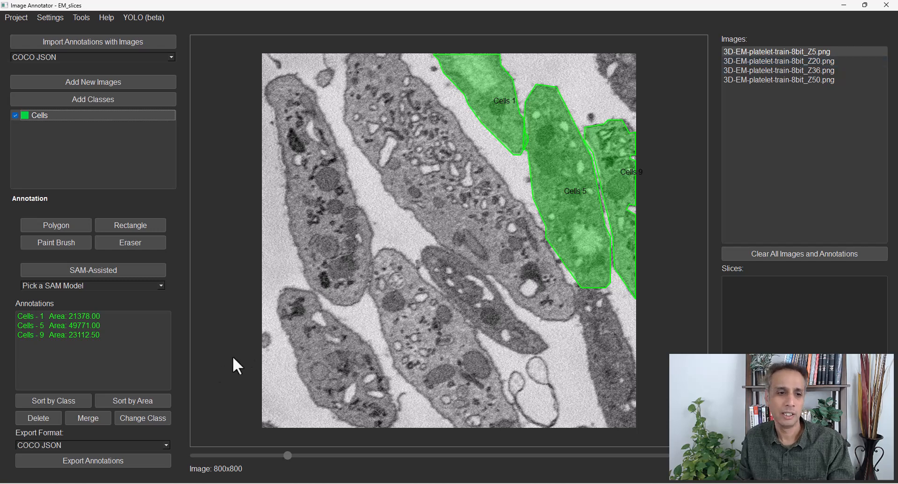
- Run the YOLO prediction on 3D-EM-platelet-train-8bit_Z5.png and accept all predicted classes as permanent annotations
{"action": "left_click", "coordinate": [768, 52]}
{"action": "right_click", "coordinate": [764, 52]}
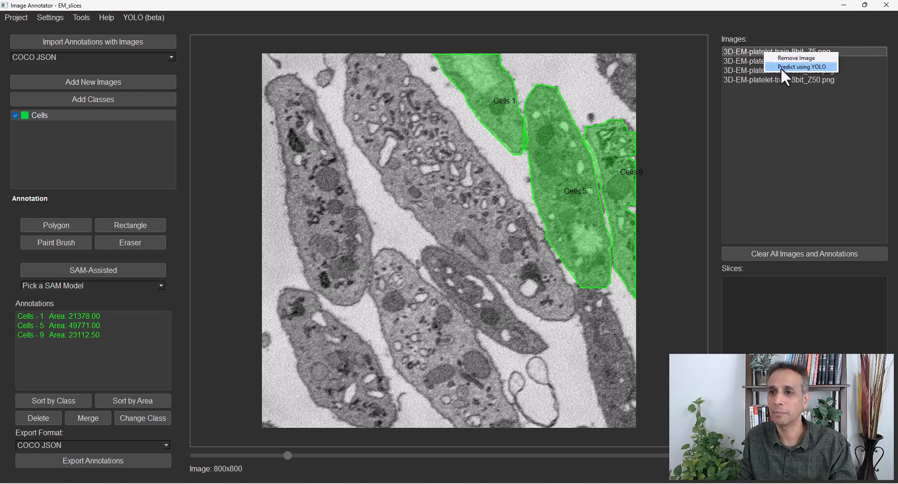
{"action": "left_click", "coordinate": [781, 67]}
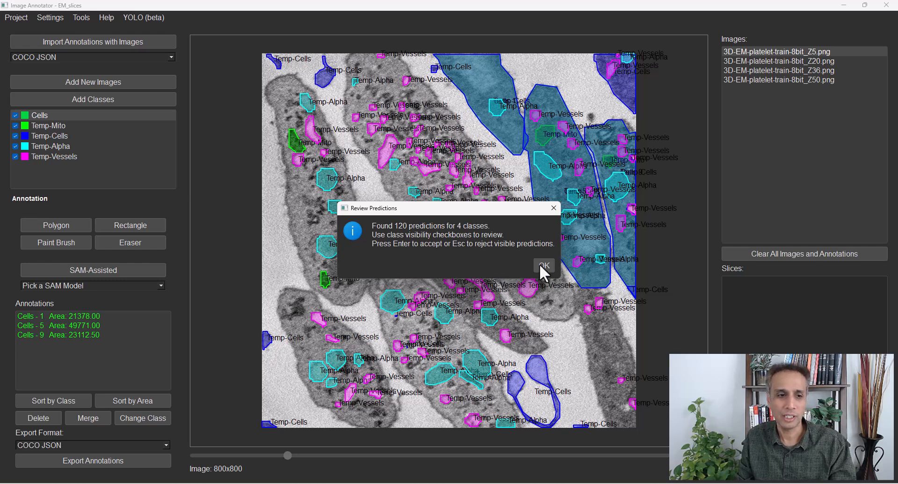
{"action": "left_click", "coordinate": [541, 265]}
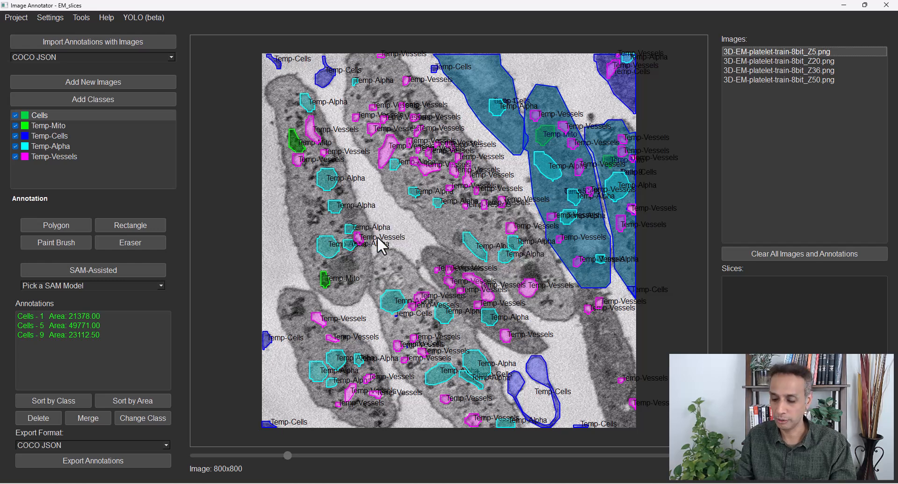
{"action": "key", "text": "Return"}
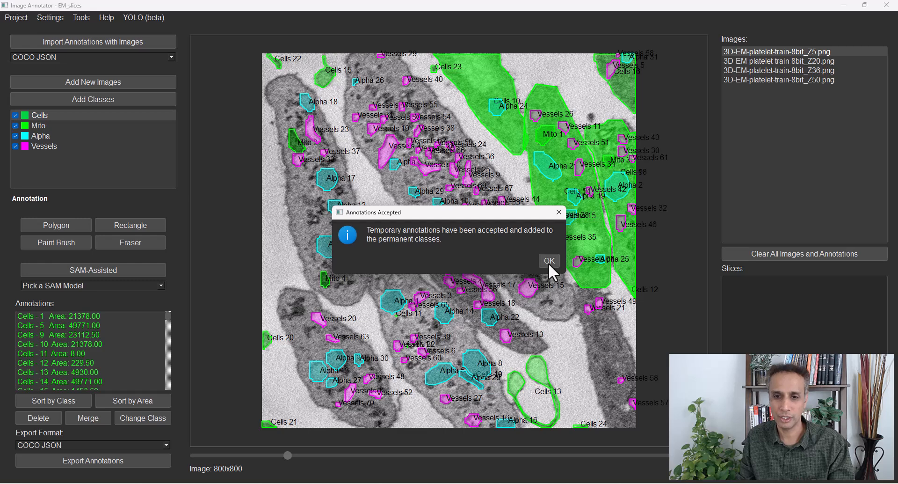
{"action": "left_click", "coordinate": [548, 261]}
- Run the YOLO prediction on 3D-EM-platelet-train-8bit_Z20.png and accept all predicted classes as permanent annotations
{"action": "left_click", "coordinate": [756, 60]}
{"action": "right_click", "coordinate": [755, 61]}
{"action": "left_click", "coordinate": [770, 74]}
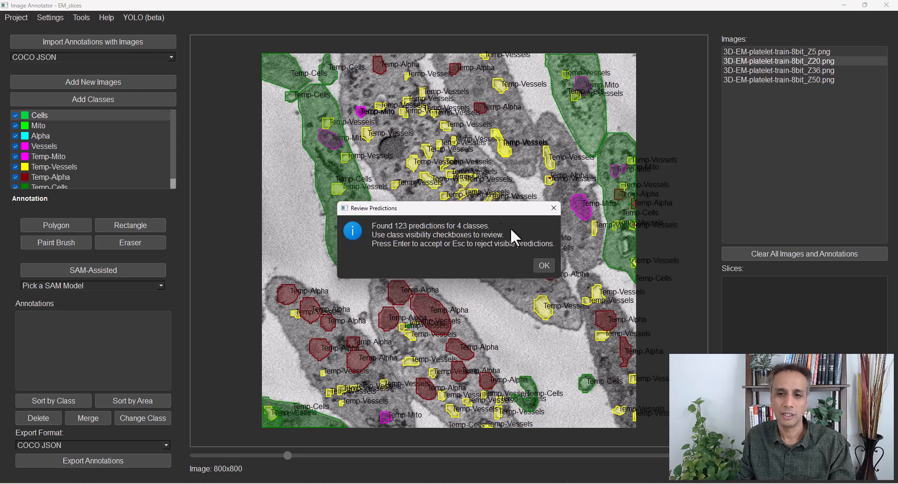
{"action": "left_click", "coordinate": [541, 263]}
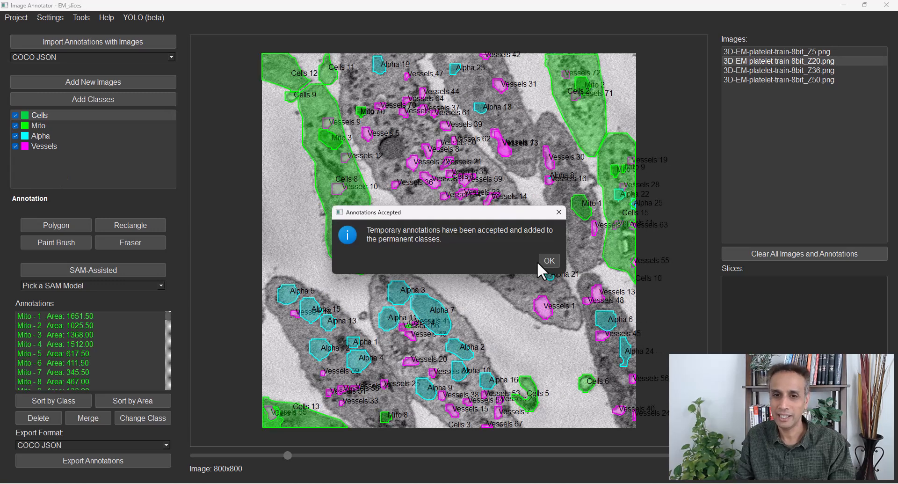
{"action": "left_click", "coordinate": [549, 263]}
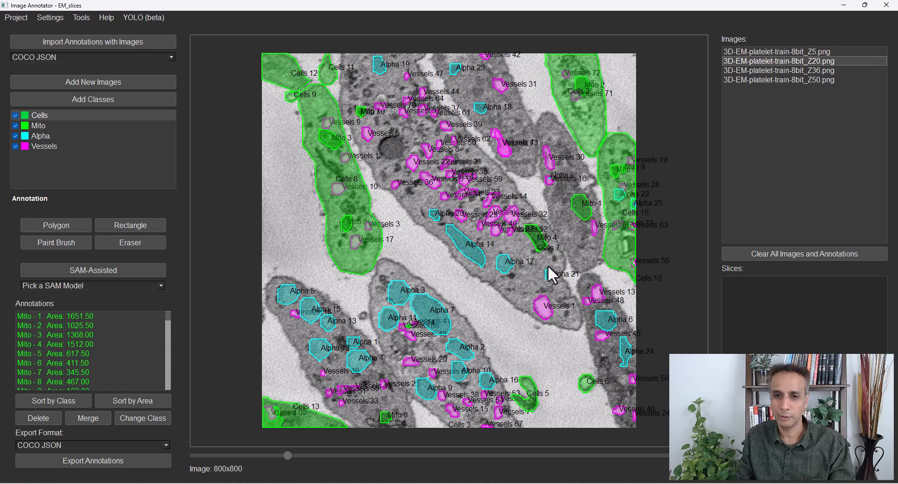
- Review the annotations across the Z36, Z5, Z20 and Z50 slices, finishing on Z50
{"action": "left_click", "coordinate": [754, 69]}
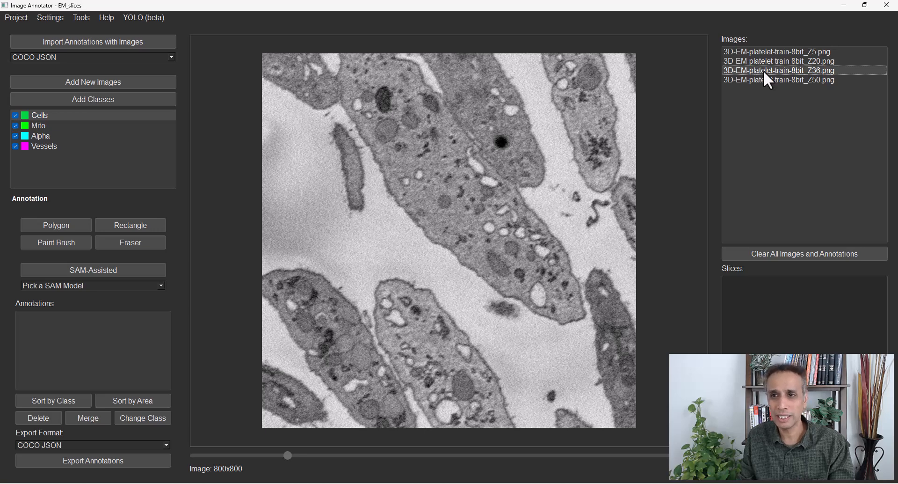
{"action": "left_click", "coordinate": [756, 52]}
{"action": "left_click", "coordinate": [754, 60]}
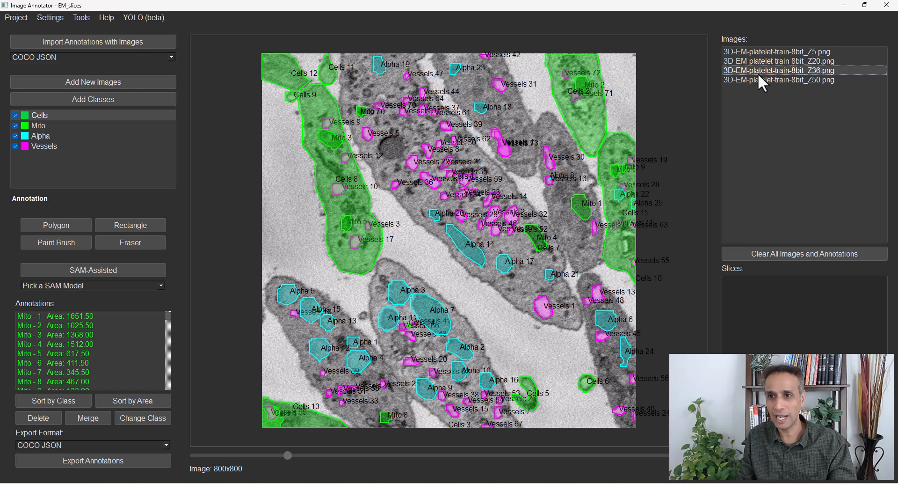
{"action": "left_click", "coordinate": [757, 72]}
{"action": "left_click", "coordinate": [760, 80]}
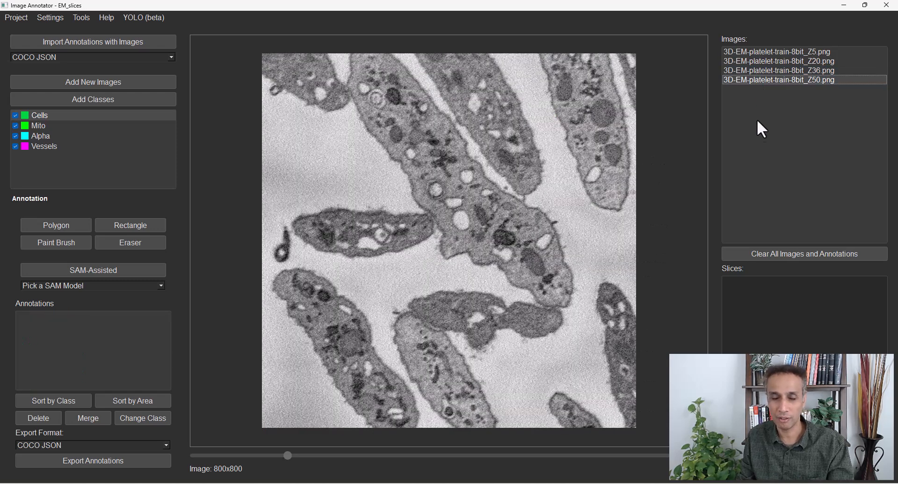
- Load the pre-trained model yolo11n-seg.pt from the YOLO11n-model-yaml data folder for YOLO training
{"action": "left_click", "coordinate": [142, 18]}
{"action": "mouse_move", "coordinate": [156, 32]}
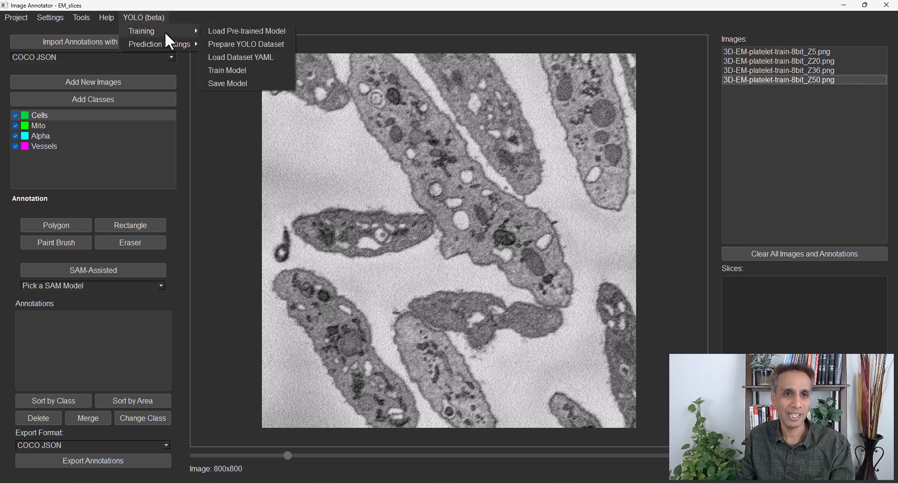
{"action": "left_click", "coordinate": [237, 34]}
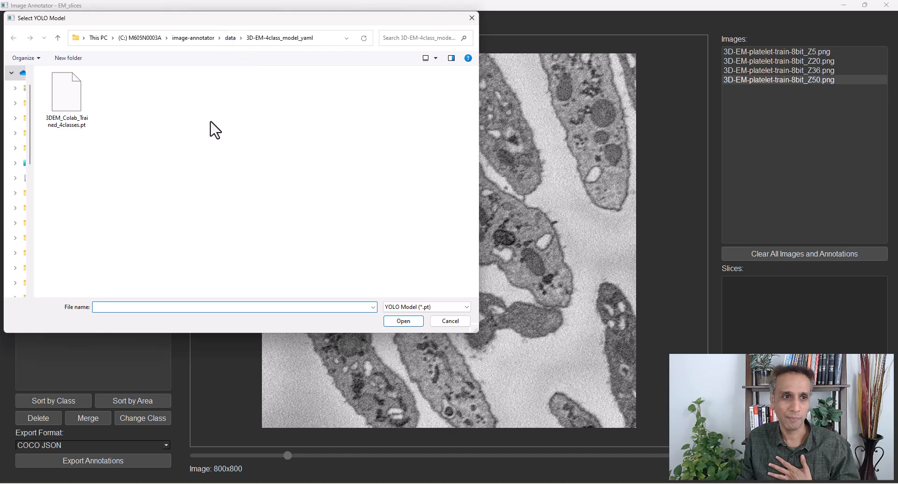
{"action": "left_click", "coordinate": [231, 39]}
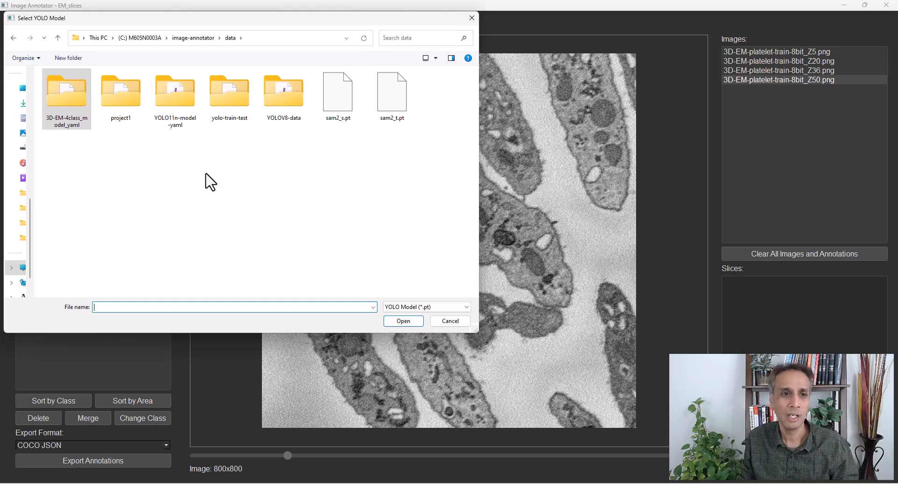
{"action": "double_click", "coordinate": [178, 97]}
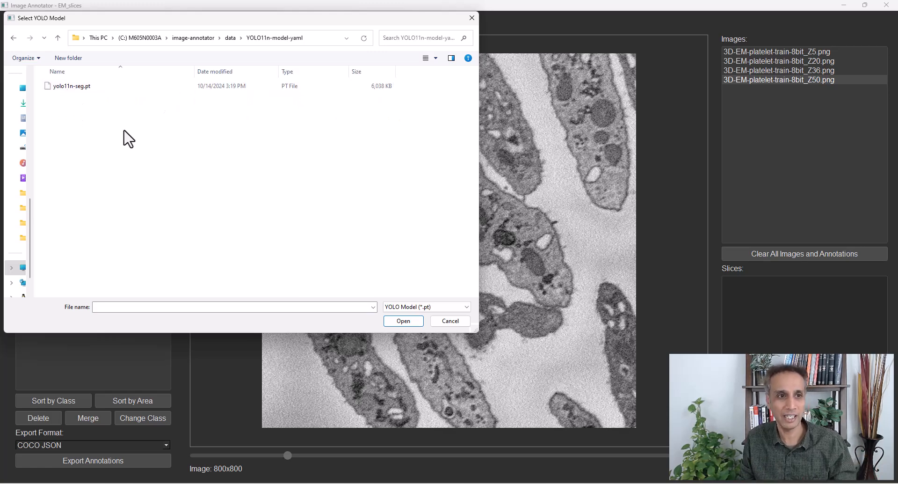
{"action": "left_click", "coordinate": [79, 87]}
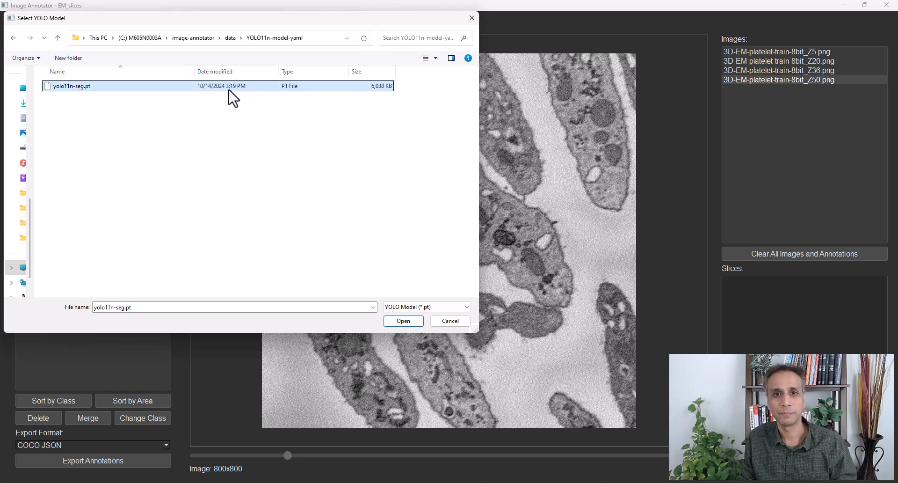
{"action": "double_click", "coordinate": [249, 88]}
{"action": "left_click", "coordinate": [506, 260]}
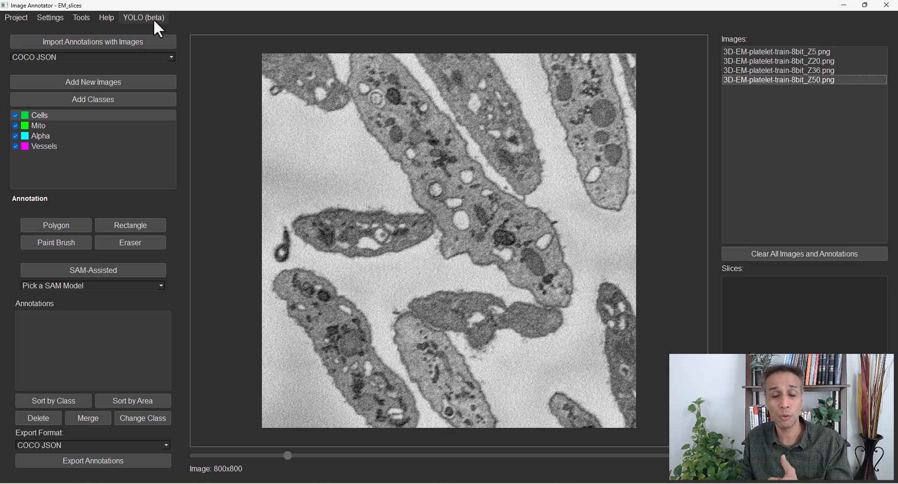
- Delete the image 3D-EM-platelet-train-8bit_Z36.png from the project
{"action": "left_click", "coordinate": [737, 52]}
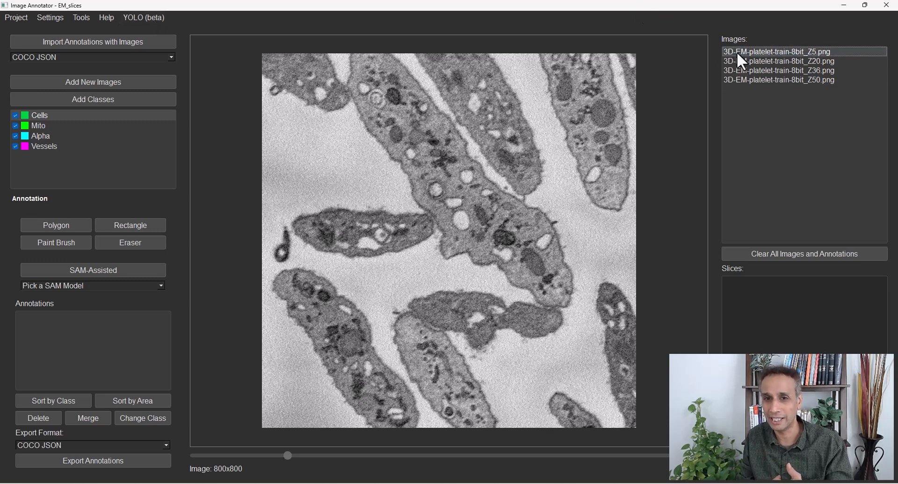
{"action": "left_click", "coordinate": [749, 80]}
{"action": "left_click", "coordinate": [750, 71]}
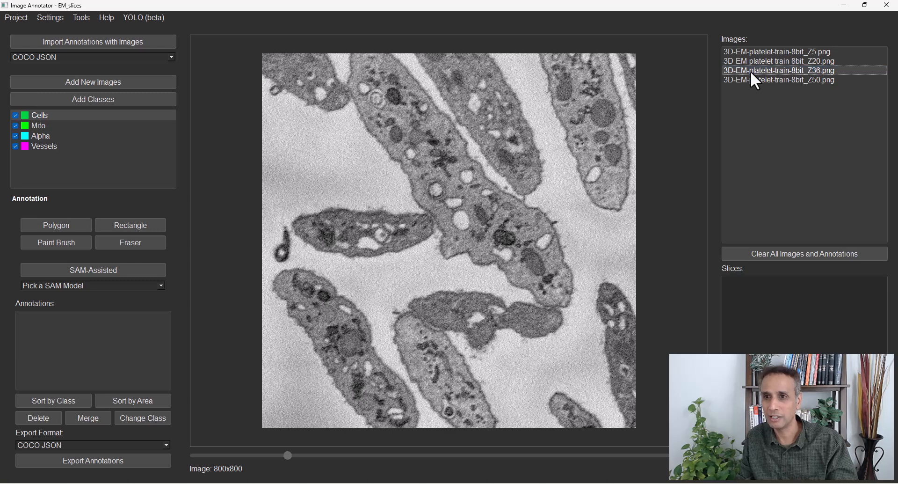
{"action": "key", "text": "Delete"}
{"action": "key", "text": "Return"}
{"action": "key", "text": "Return"}
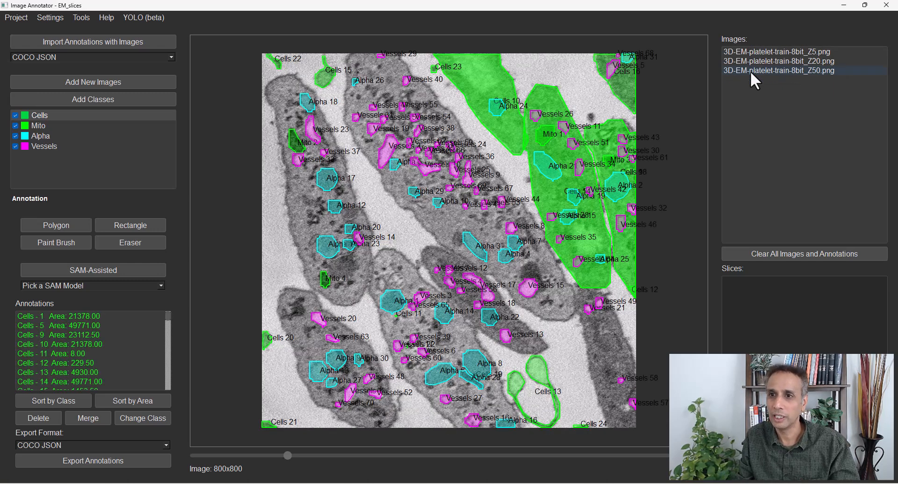
- Delete the image 3D-EM-platelet-train-8bit_Z50.png from the project and display the Z20 slice
{"action": "left_click", "coordinate": [750, 71]}
{"action": "key", "text": "Delete"}
{"action": "key", "text": "Return"}
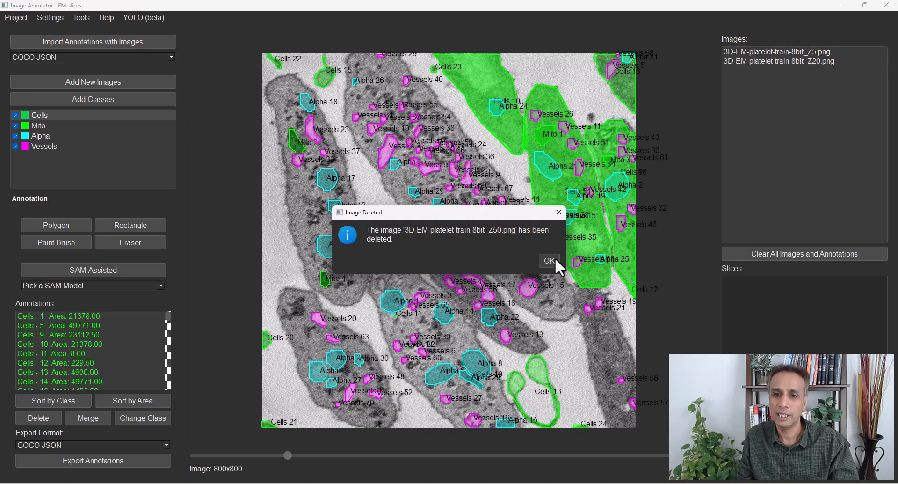
{"action": "left_click", "coordinate": [555, 259]}
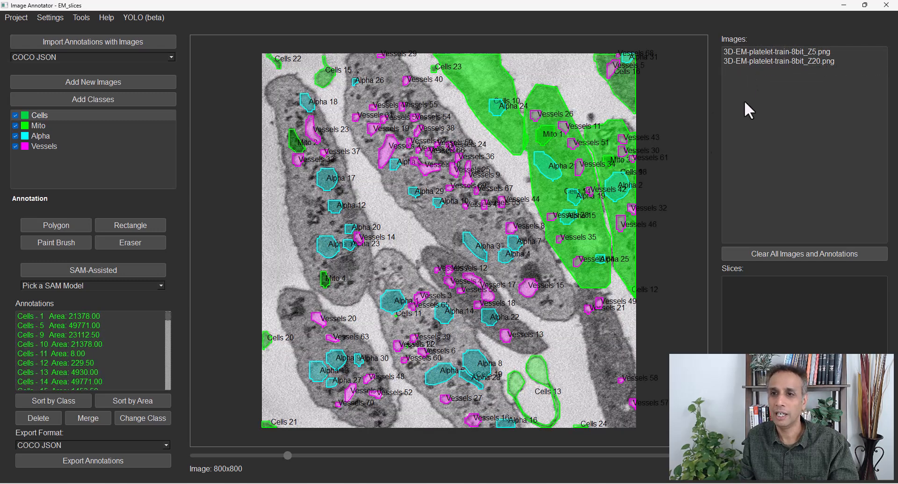
{"action": "left_click", "coordinate": [759, 58]}
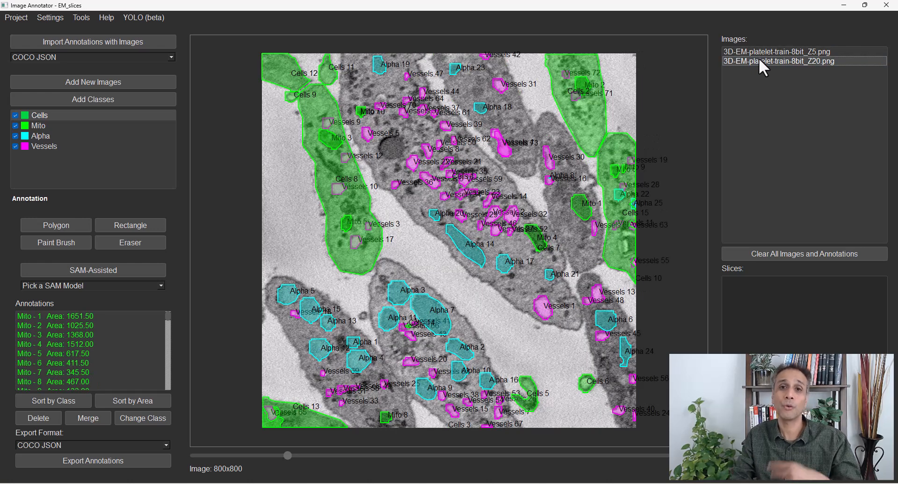
- Prepare the YOLO training dataset from the annotated Z5 and Z20 slices
{"action": "left_click", "coordinate": [132, 15]}
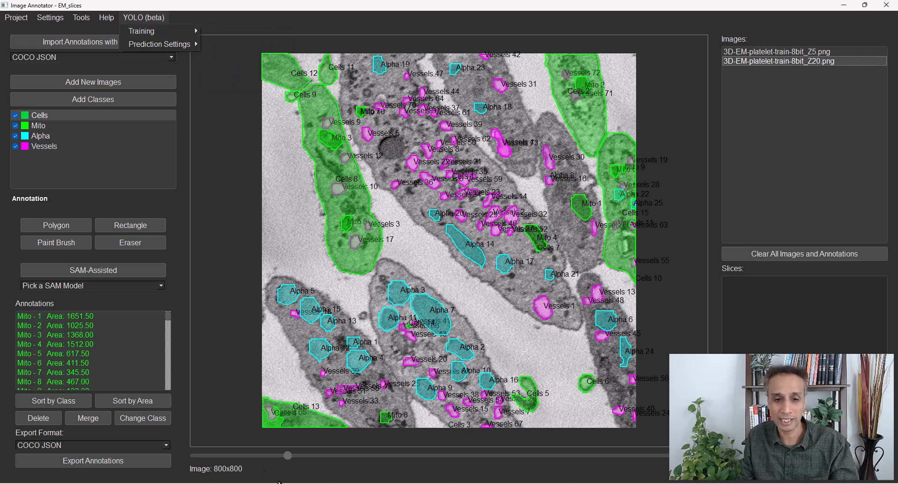
{"action": "left_click", "coordinate": [344, 483]}
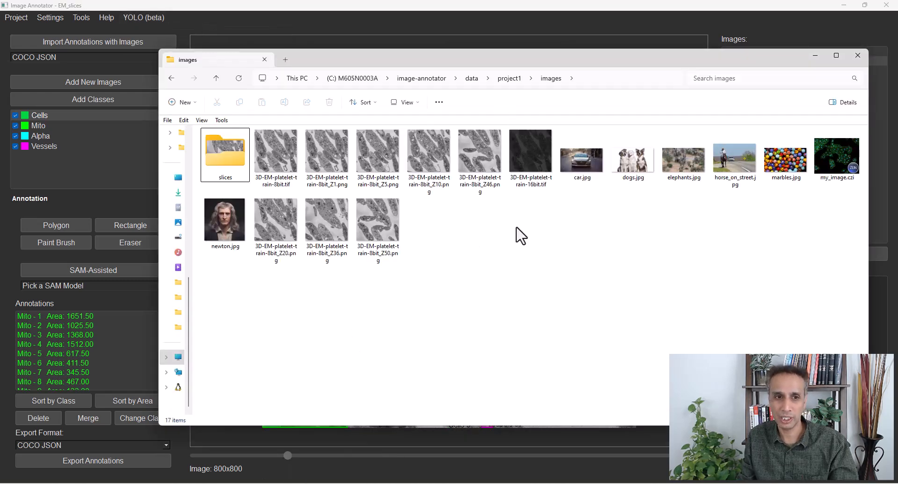
{"action": "left_click", "coordinate": [131, 16]}
{"action": "mouse_move", "coordinate": [159, 35]}
{"action": "left_click", "coordinate": [231, 42]}
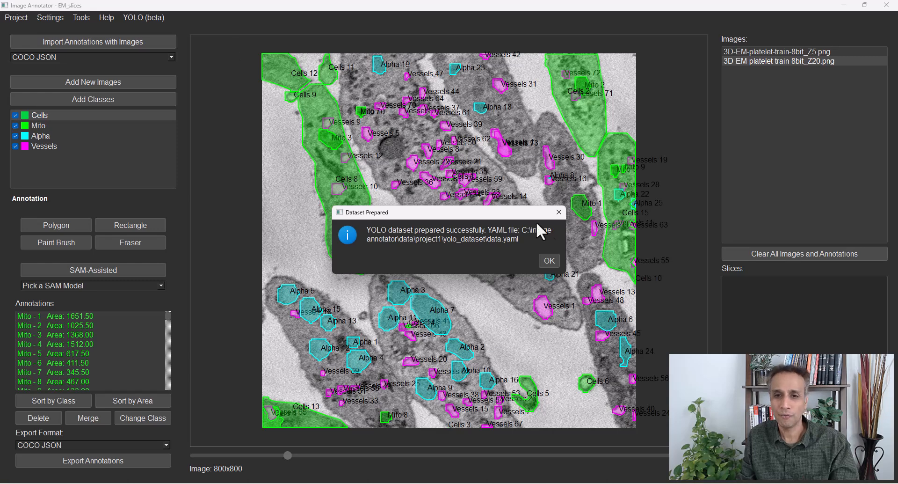
{"action": "left_click", "coordinate": [548, 258]}
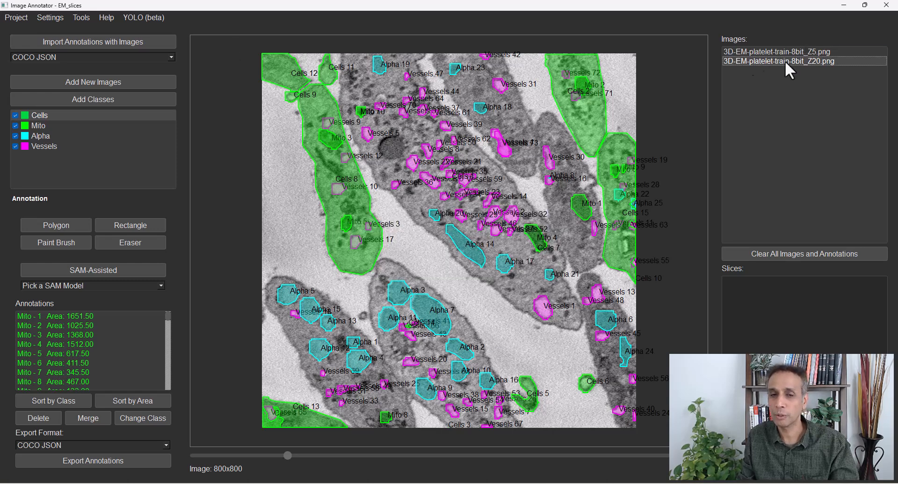
- Switch to File Explorer and examine the yolo_dataset folder in project1, including the contents of its train subfolder
{"action": "left_click", "coordinate": [346, 482]}
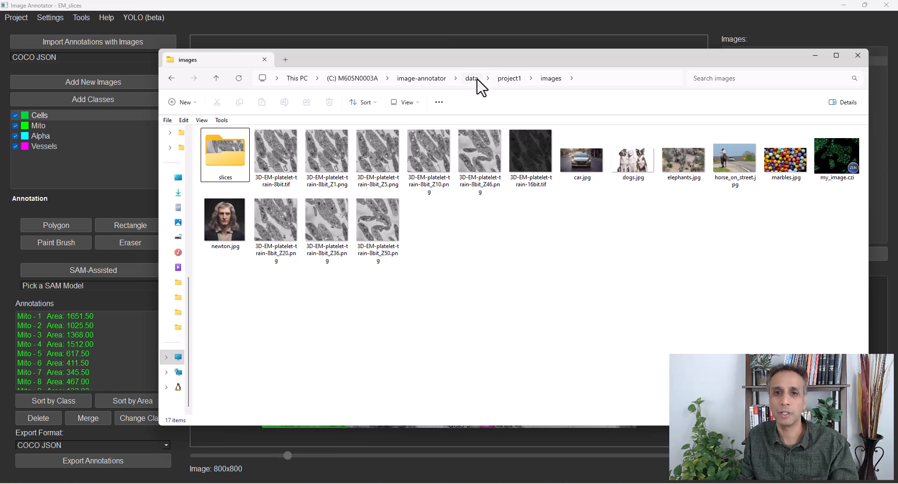
{"action": "left_click", "coordinate": [505, 82]}
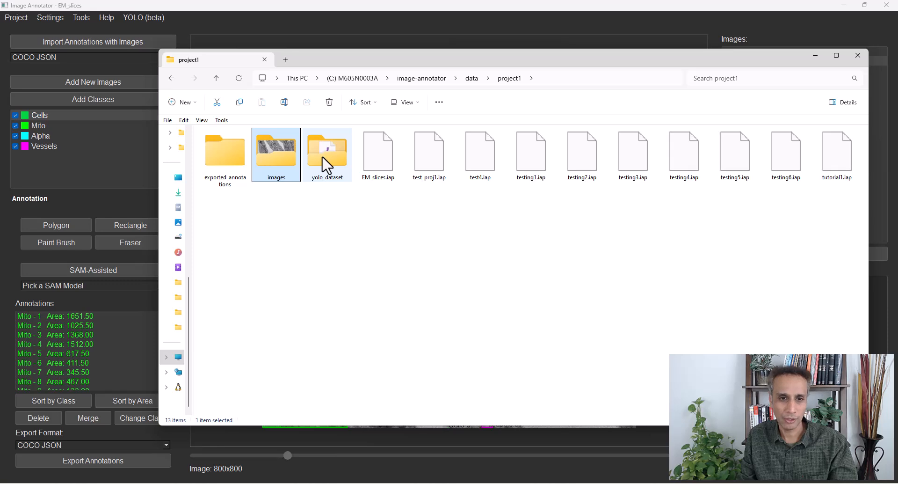
{"action": "double_click", "coordinate": [322, 157]}
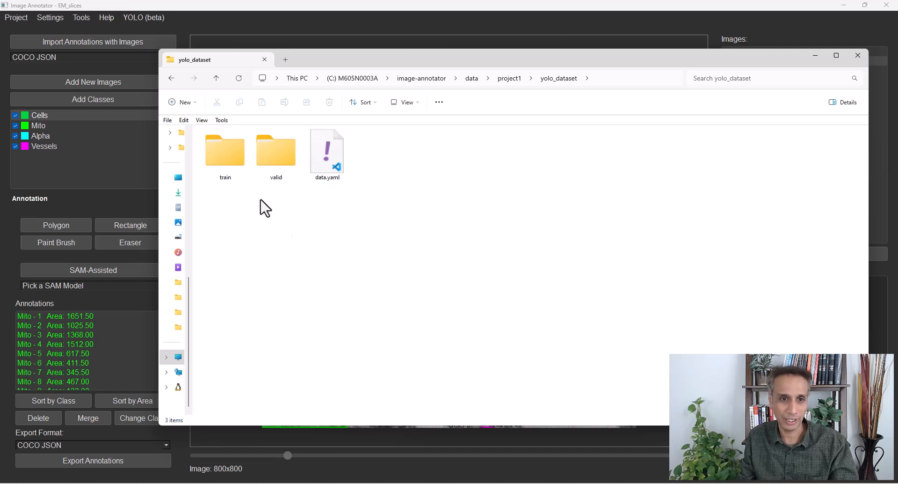
{"action": "left_click", "coordinate": [234, 167]}
{"action": "double_click", "coordinate": [234, 168]}
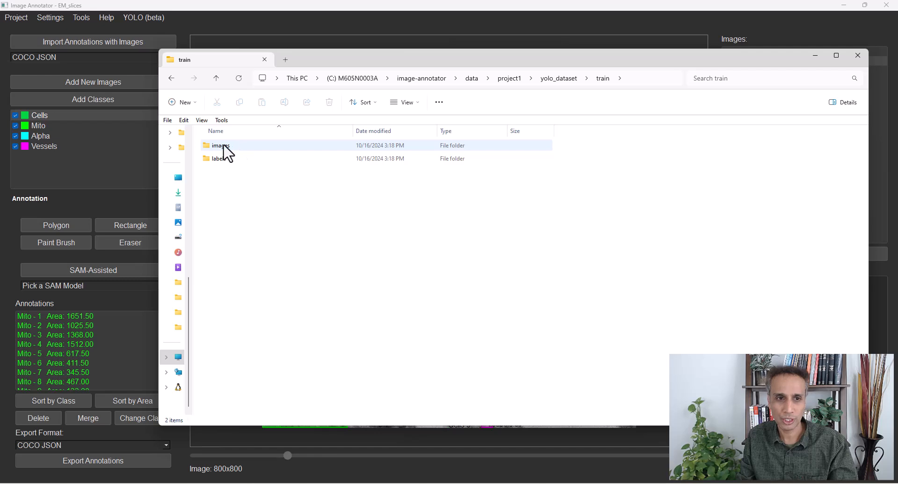
{"action": "left_click", "coordinate": [219, 79]}
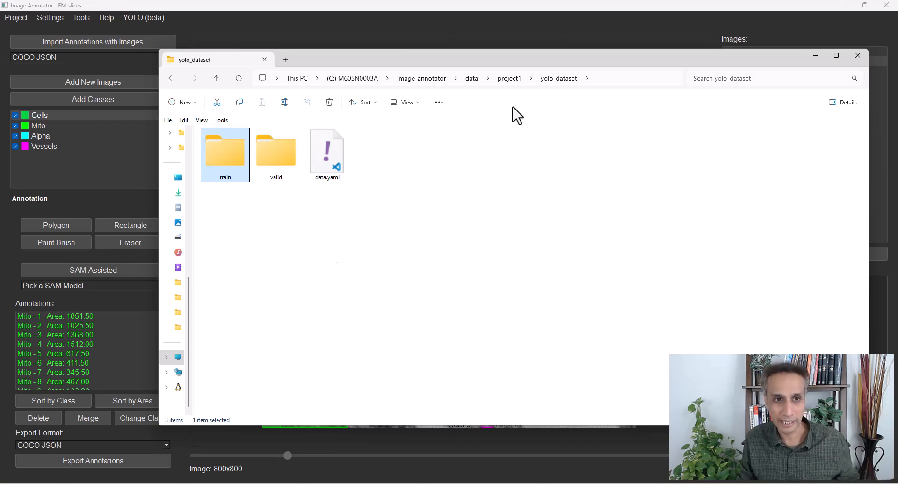
{"action": "left_click", "coordinate": [815, 57]}
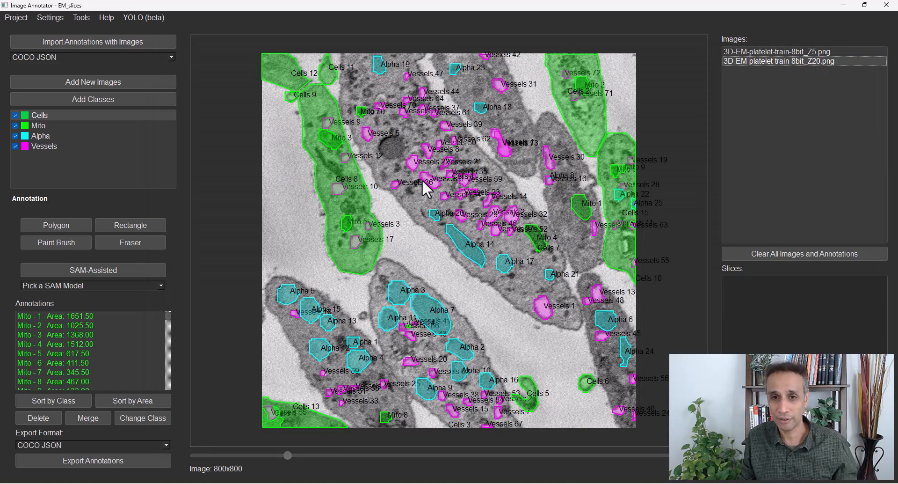
- Load data.yaml from the project1 yolo_dataset folder as the YOLO training dataset definition
{"action": "left_click", "coordinate": [144, 20]}
{"action": "mouse_move", "coordinate": [180, 46]}
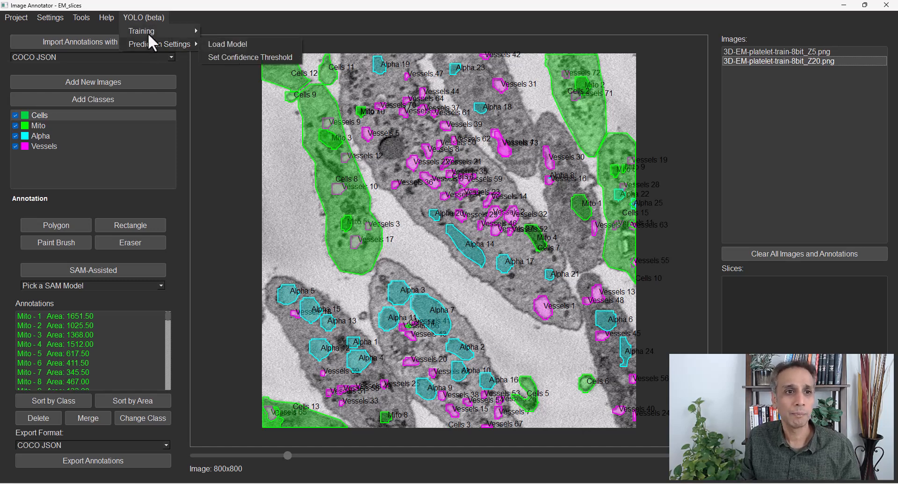
{"action": "mouse_move", "coordinate": [149, 33]}
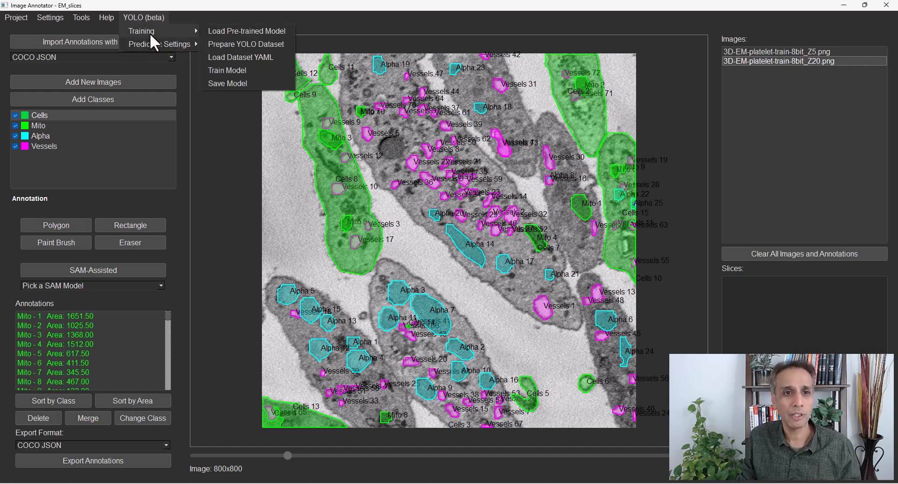
{"action": "left_click", "coordinate": [253, 57]}
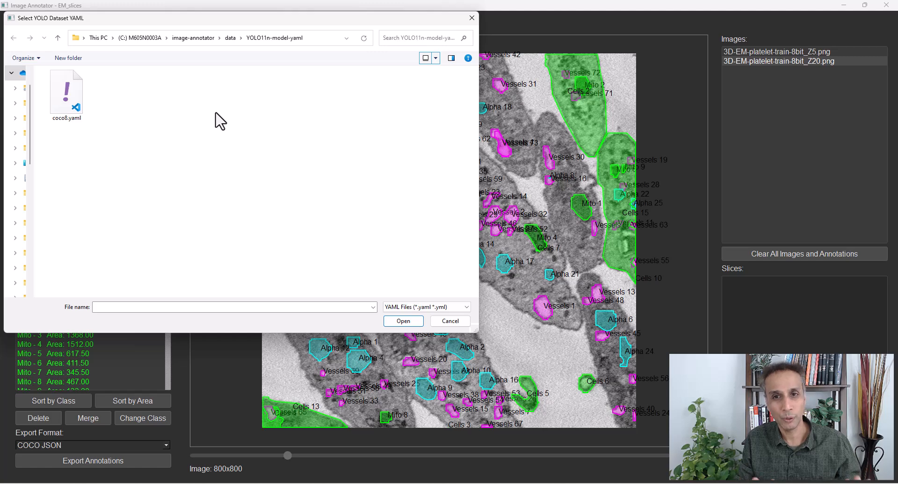
{"action": "left_click", "coordinate": [230, 38]}
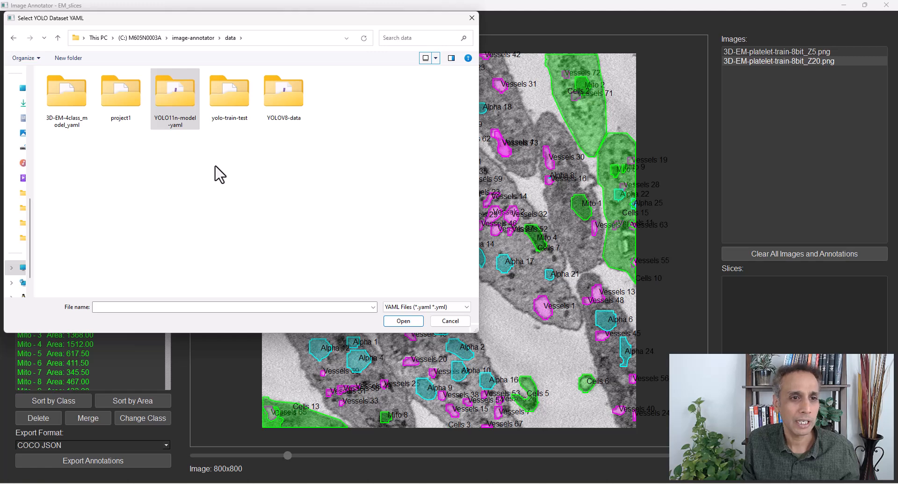
{"action": "double_click", "coordinate": [132, 95]}
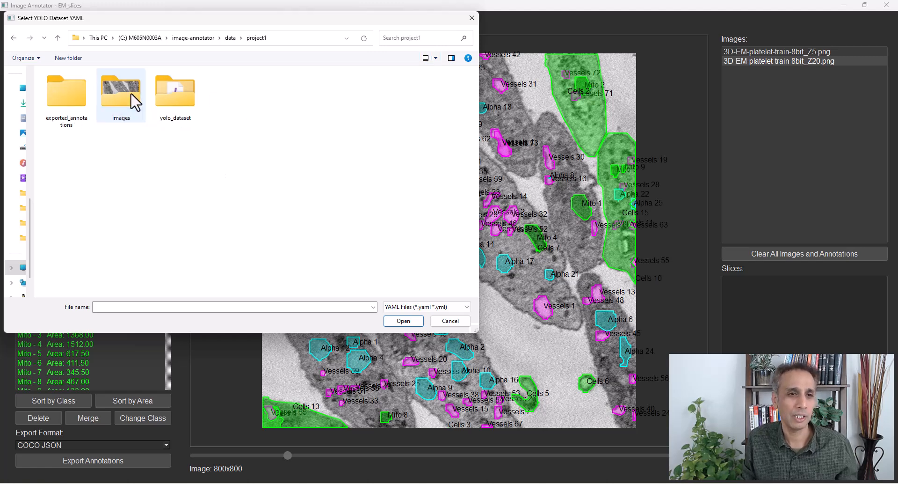
{"action": "double_click", "coordinate": [185, 90]}
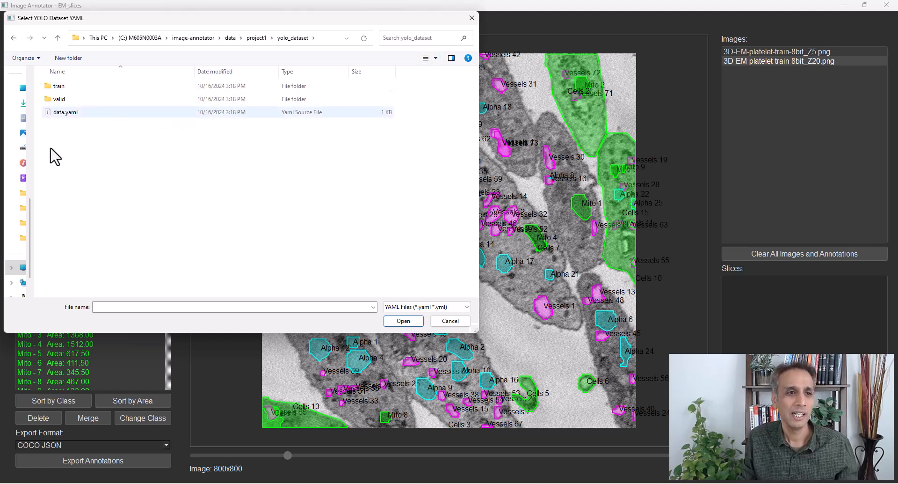
{"action": "double_click", "coordinate": [66, 113]}
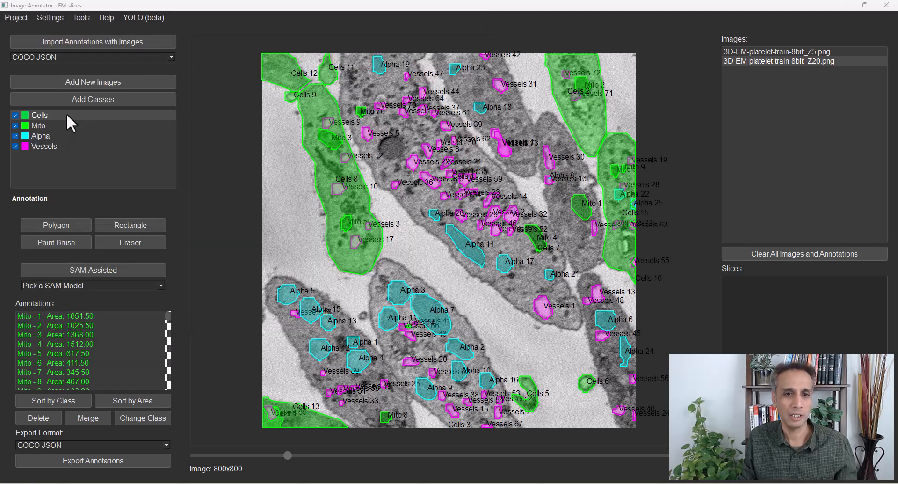
{"action": "left_click", "coordinate": [508, 260]}
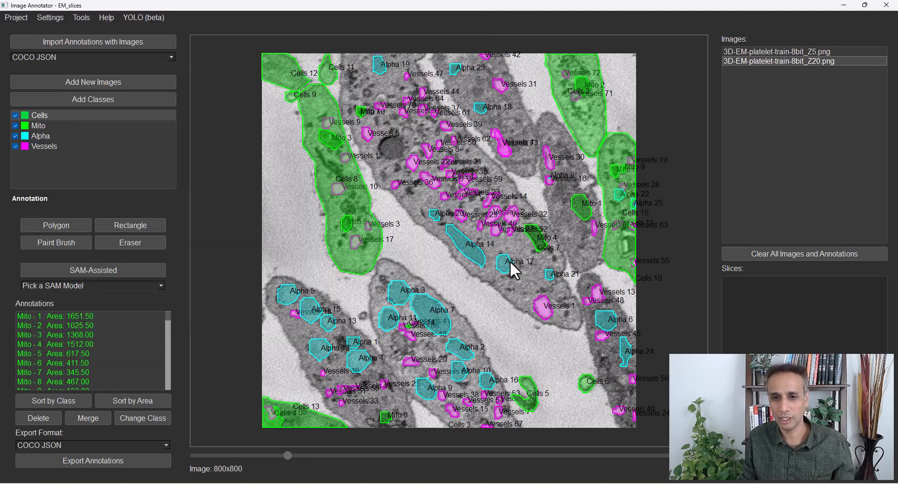
- Train the YOLO model for 10 epochs at image size 800 and switch to the Anaconda Prompt to follow the training
{"action": "left_click", "coordinate": [150, 18]}
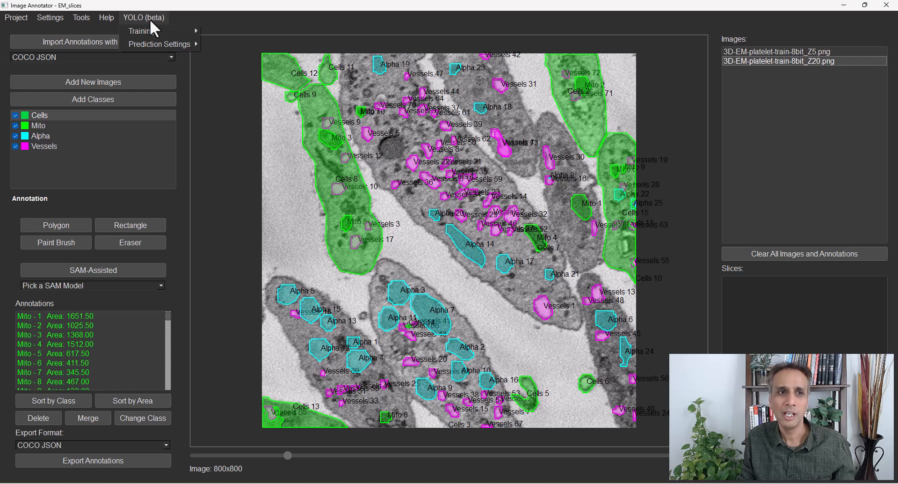
{"action": "mouse_move", "coordinate": [164, 30]}
{"action": "left_click", "coordinate": [228, 70]}
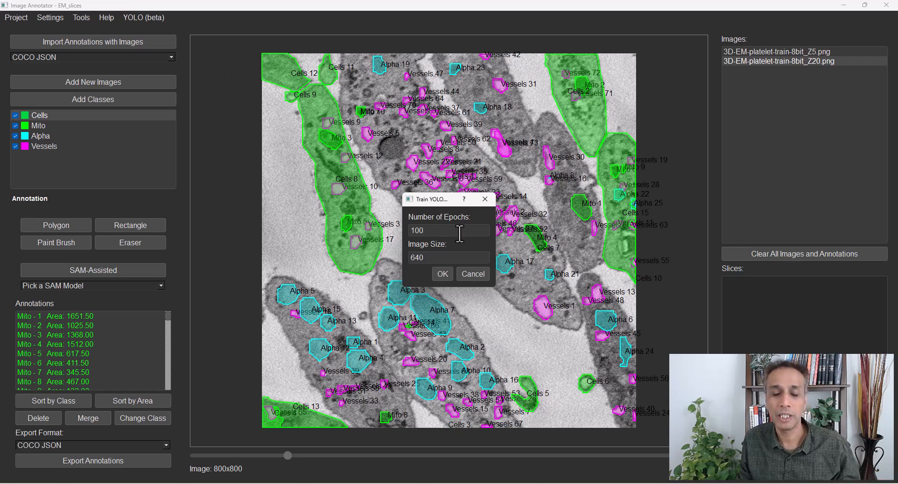
{"action": "key", "text": "BackSpace"}
{"action": "key", "text": "Tab"}
{"action": "type", "text": "800"}
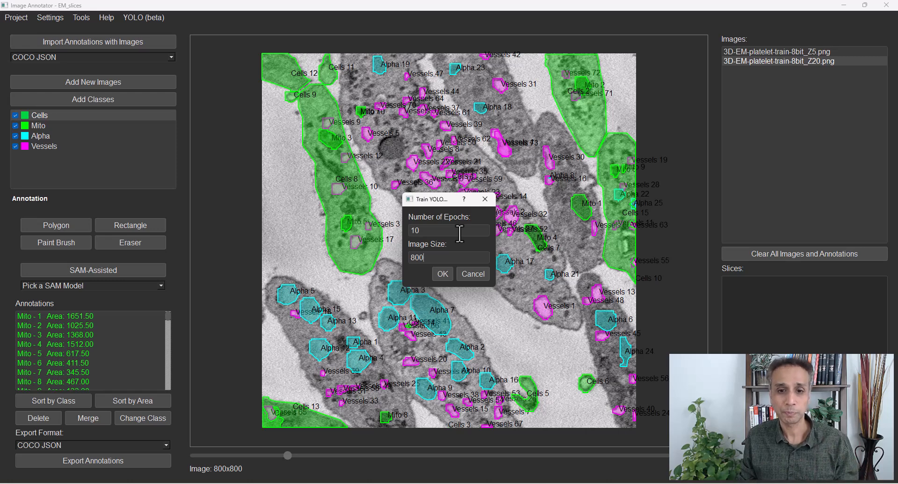
{"action": "left_click", "coordinate": [444, 274]}
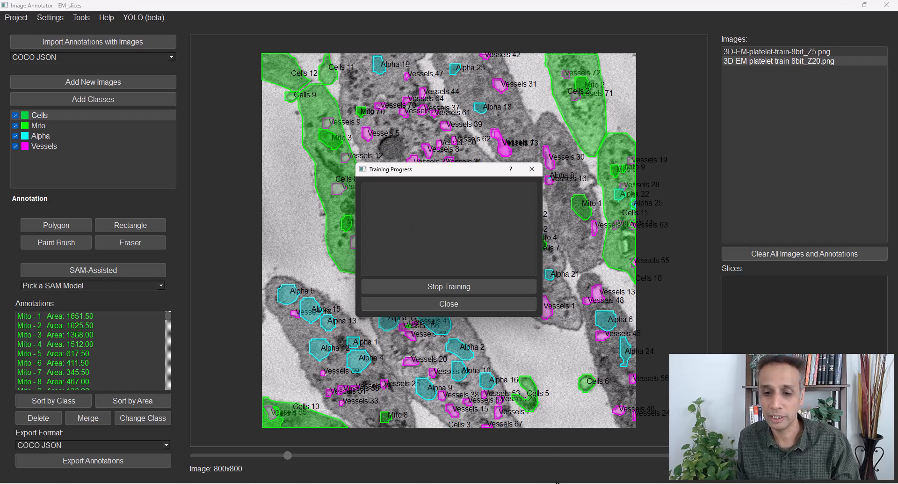
{"action": "left_click", "coordinate": [318, 483]}
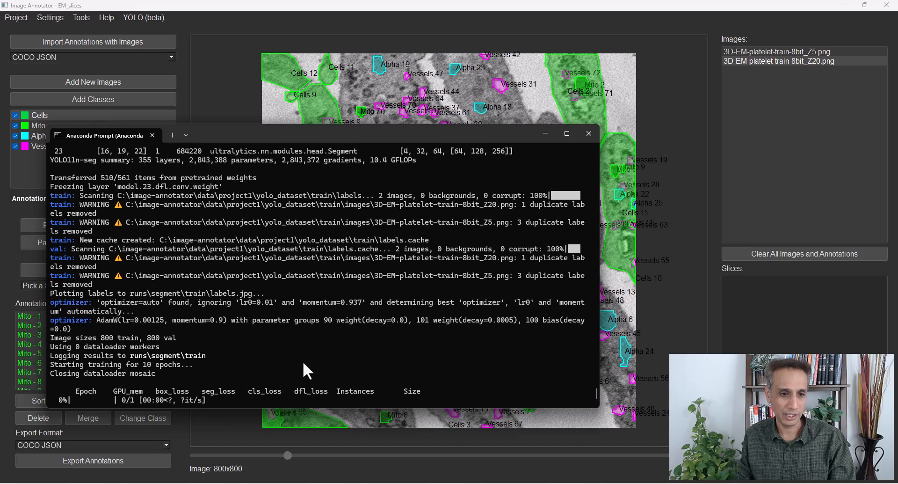
- Return to Image Annotator from the Anaconda Prompt and close the finished training progress report
{"action": "left_click", "coordinate": [544, 135]}
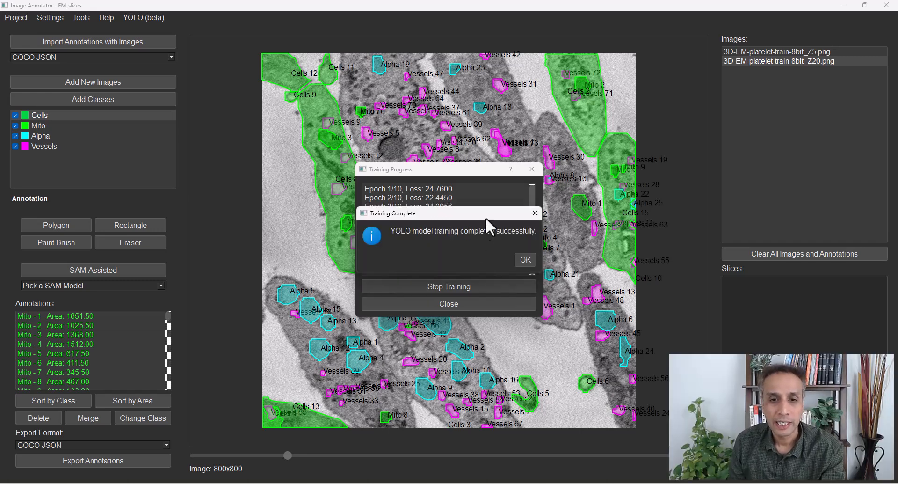
{"action": "left_click", "coordinate": [528, 260]}
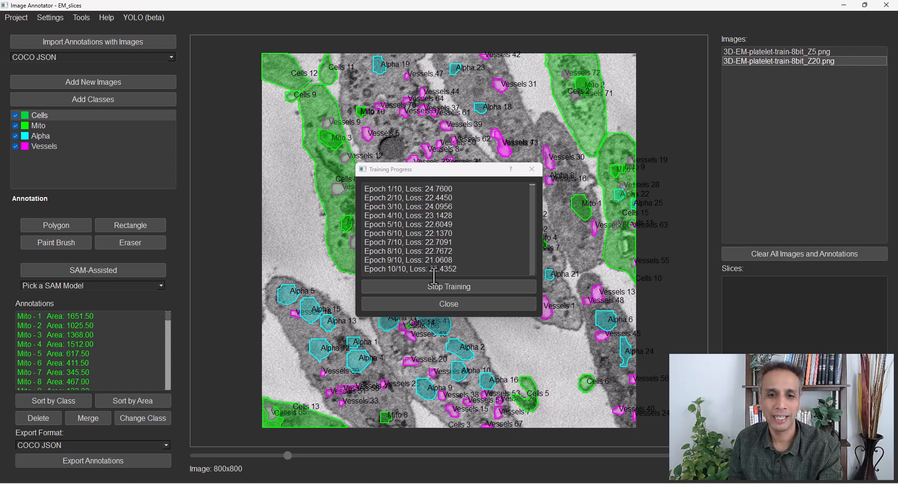
{"action": "left_click", "coordinate": [448, 304]}
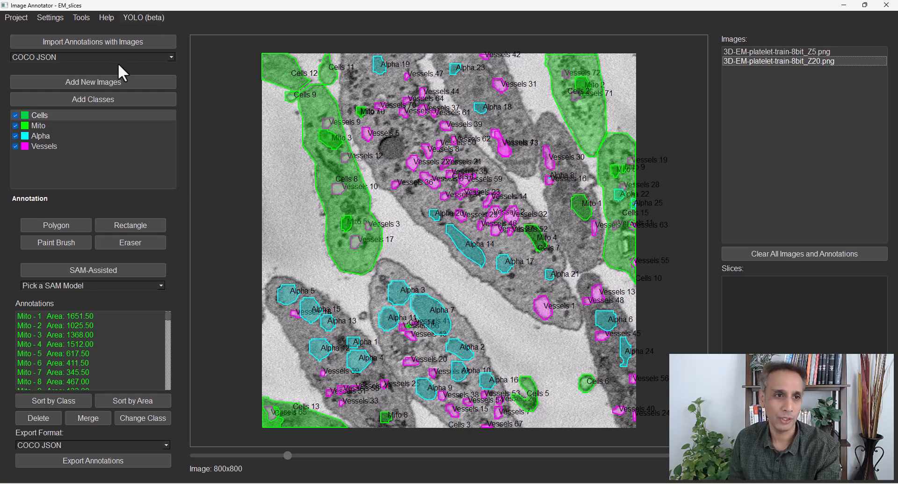
- Add 3D-EM-platelet-train-8bit_Z21.png from project1's images/slices folder and copy it into the project's images subdirectory
{"action": "left_click", "coordinate": [119, 85]}
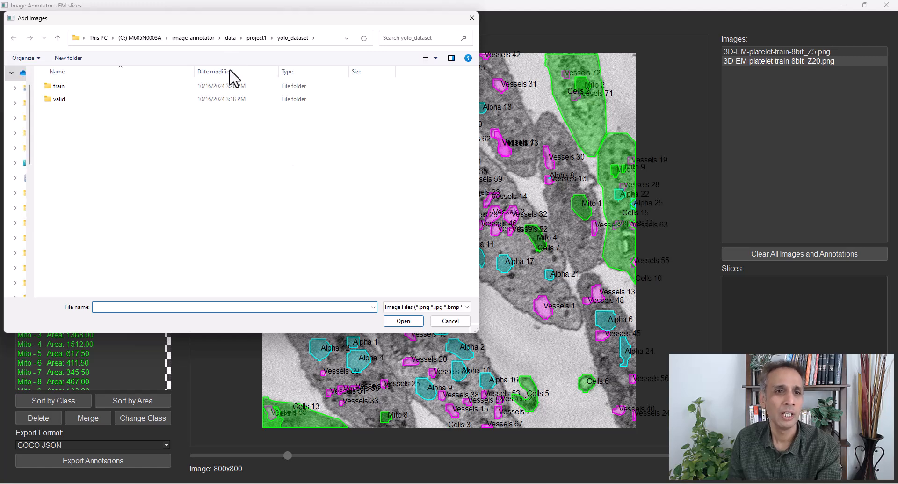
{"action": "left_click", "coordinate": [259, 39]}
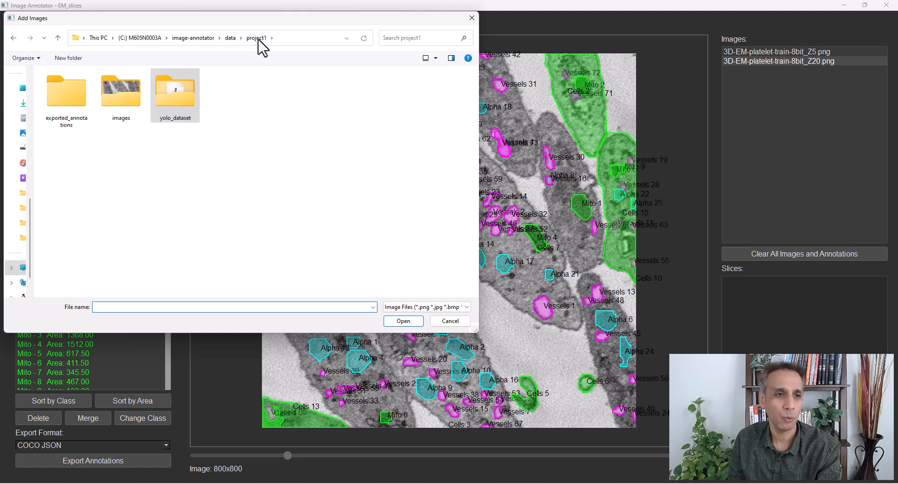
{"action": "left_click", "coordinate": [122, 116]}
{"action": "double_click", "coordinate": [123, 116]}
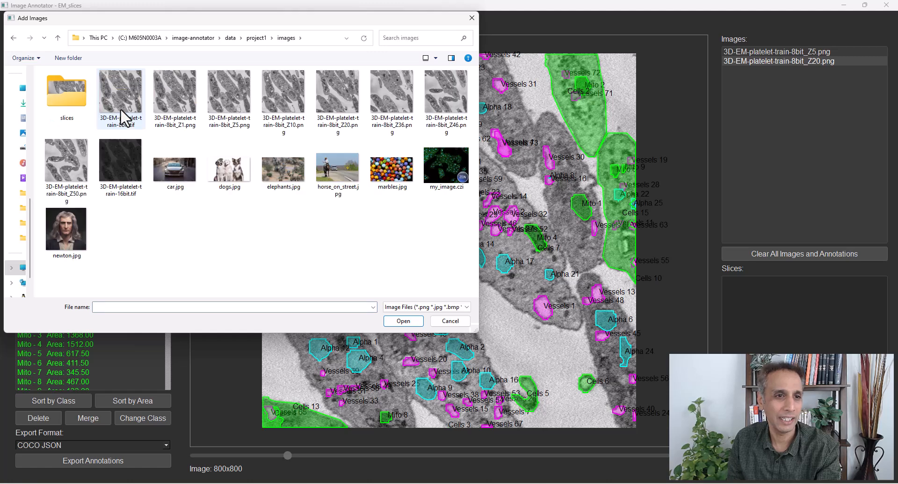
{"action": "double_click", "coordinate": [78, 102]}
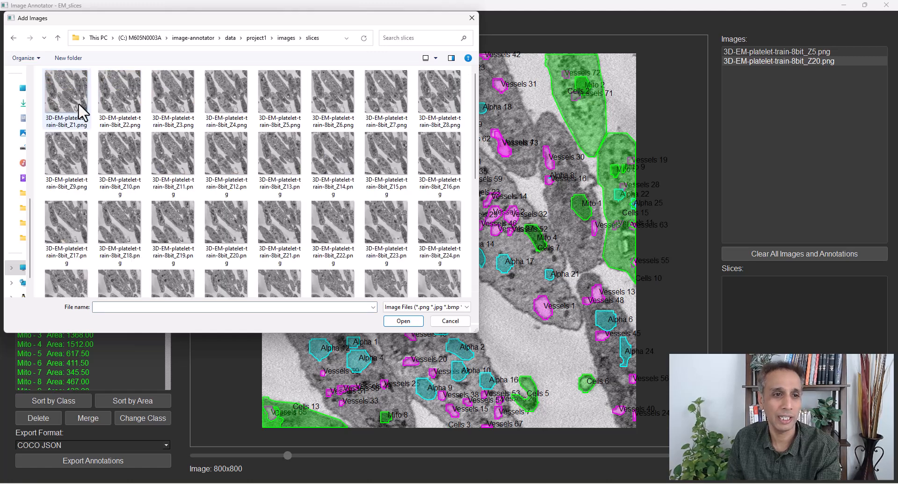
{"action": "left_click", "coordinate": [284, 224]}
{"action": "double_click", "coordinate": [285, 224]}
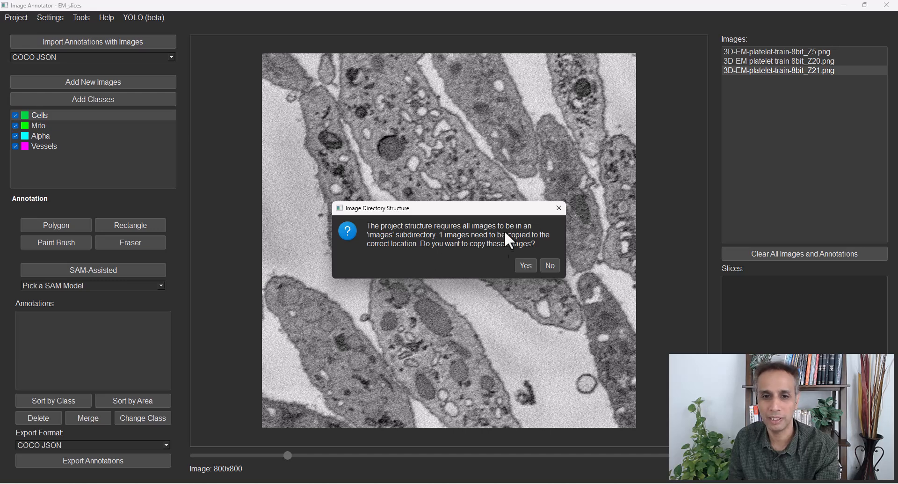
{"action": "left_click", "coordinate": [524, 264]}
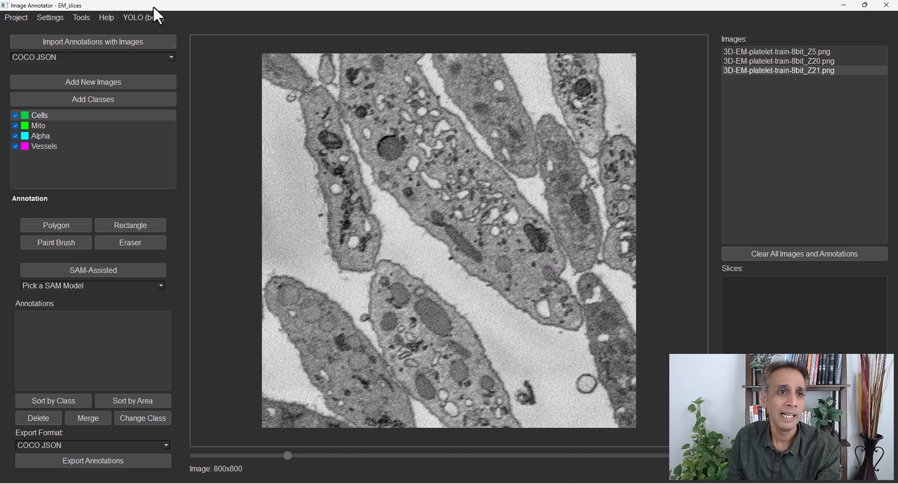
- Start selecting a YOLO prediction model file and check the Anaconda Prompt for where the training results were saved
{"action": "left_click", "coordinate": [152, 21]}
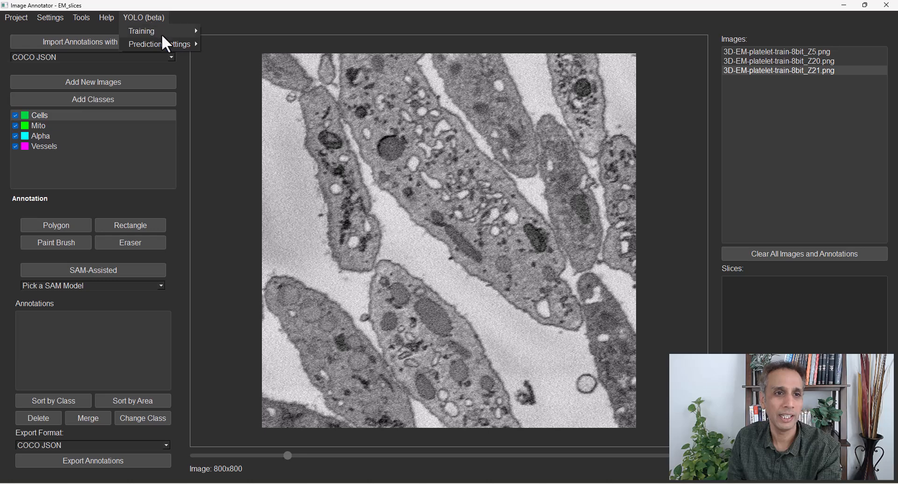
{"action": "mouse_move", "coordinate": [172, 44]}
{"action": "left_click", "coordinate": [219, 45]}
{"action": "left_click", "coordinate": [500, 229]}
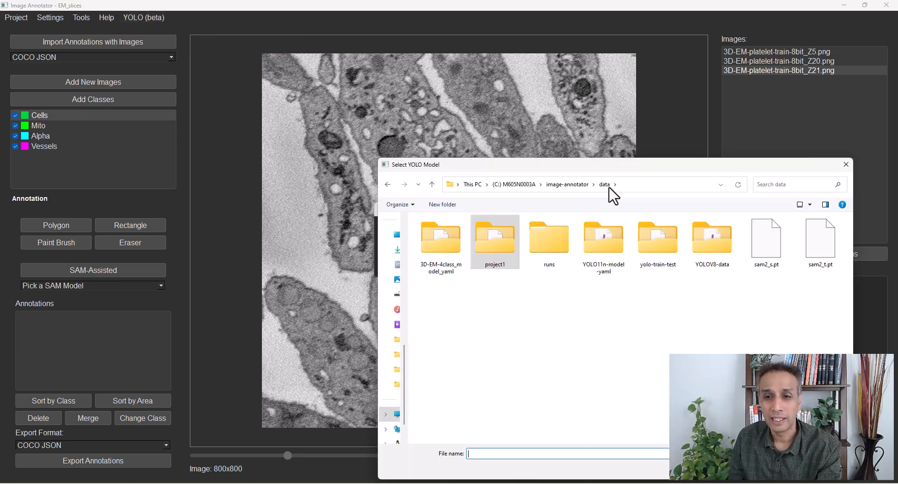
{"action": "mouse_move", "coordinate": [552, 483]}
{"action": "left_click", "coordinate": [552, 447]}
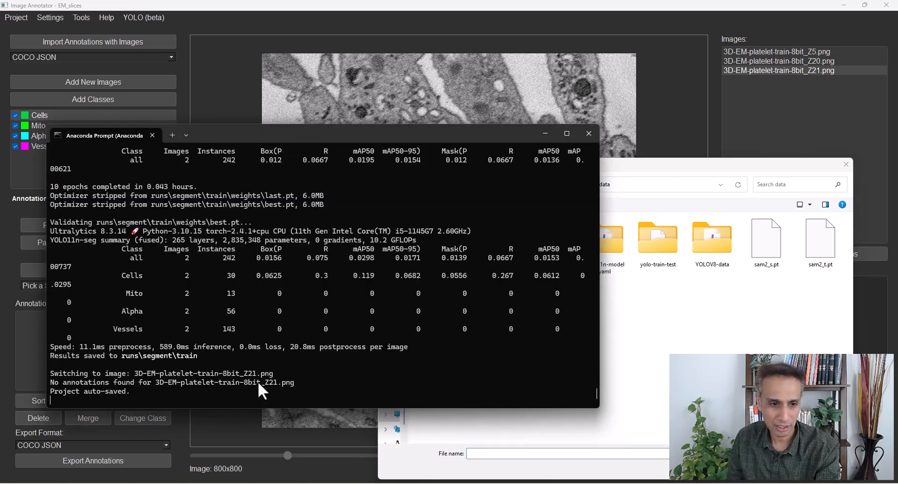
{"action": "left_click", "coordinate": [544, 134]}
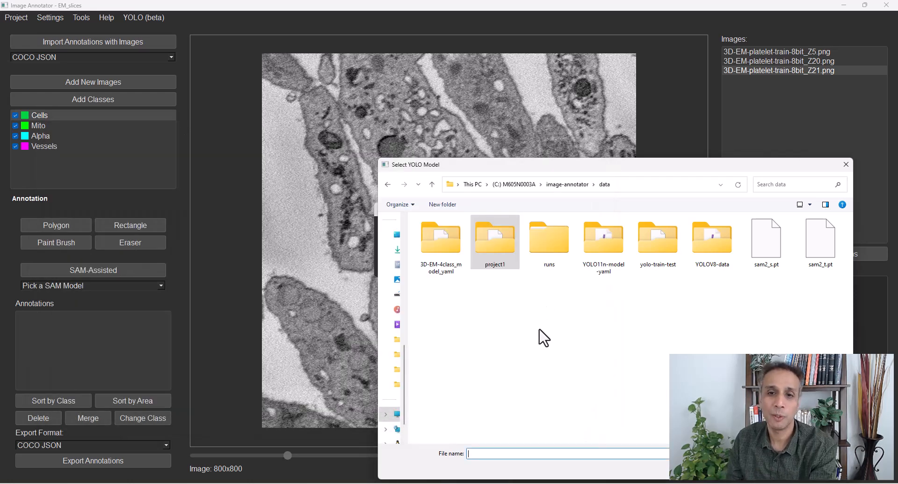
- Choose best.pt from the runs/segment/train/weights folder as the prediction model
{"action": "double_click", "coordinate": [565, 252]}
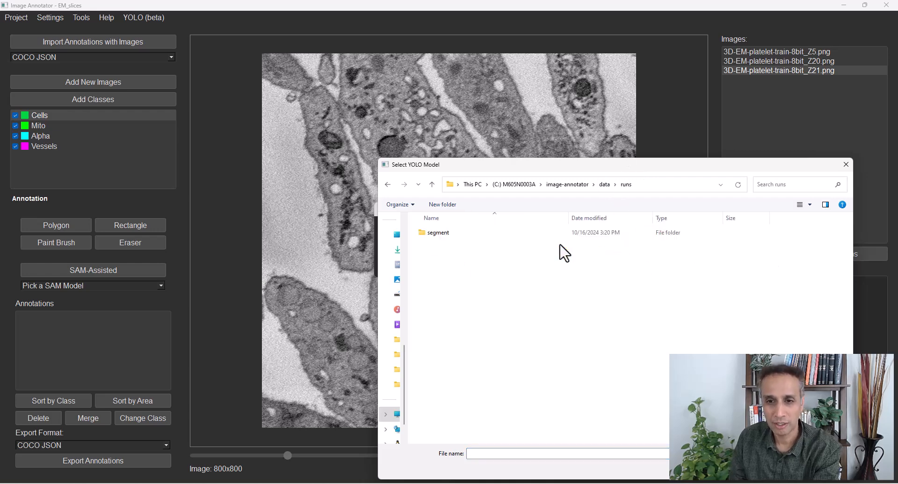
{"action": "double_click", "coordinate": [443, 236]}
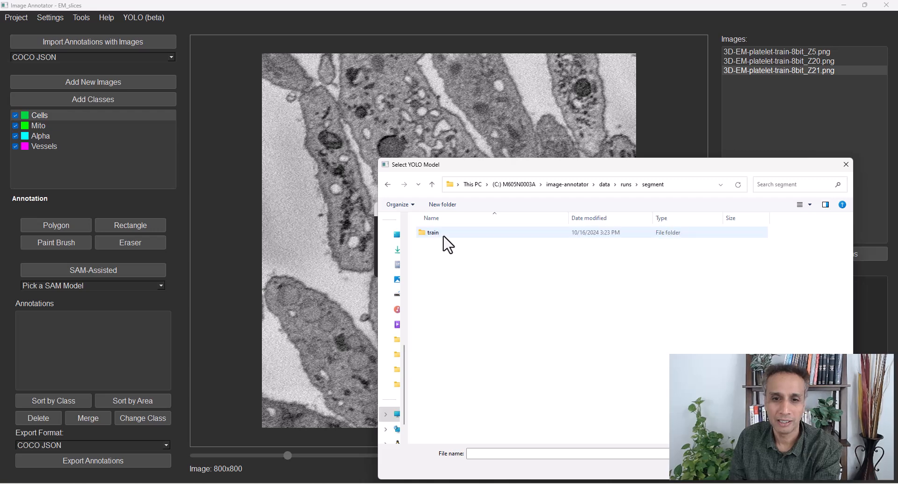
{"action": "double_click", "coordinate": [442, 234]}
{"action": "double_click", "coordinate": [443, 234]}
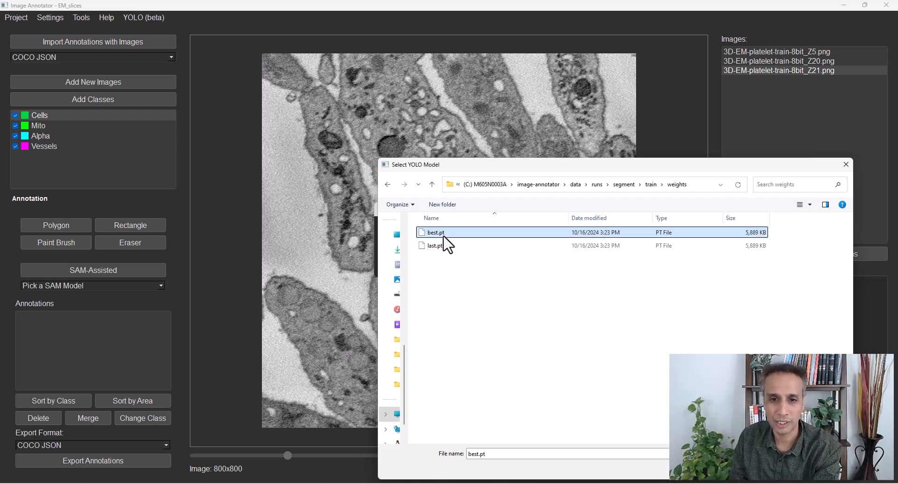
{"action": "double_click", "coordinate": [442, 234]}
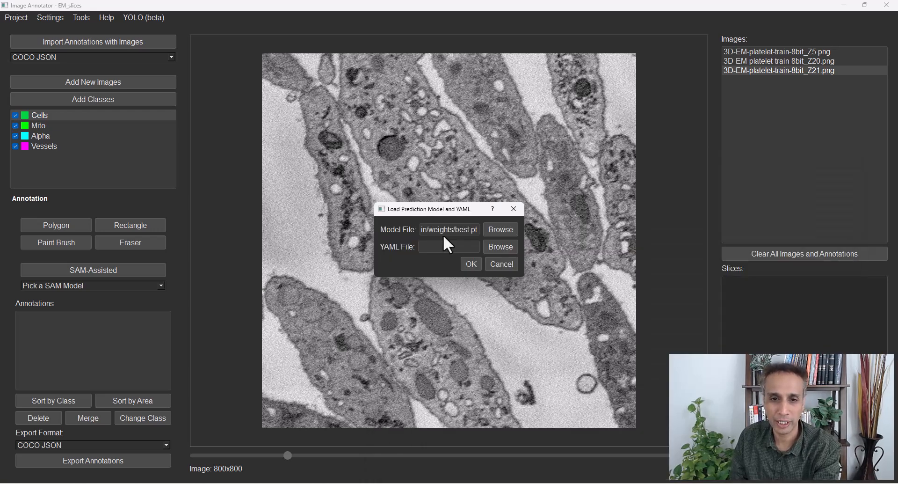
- Choose data.yaml from project1's yolo_dataset folder as the prediction YAML file and load it with the model
{"action": "left_click", "coordinate": [495, 246]}
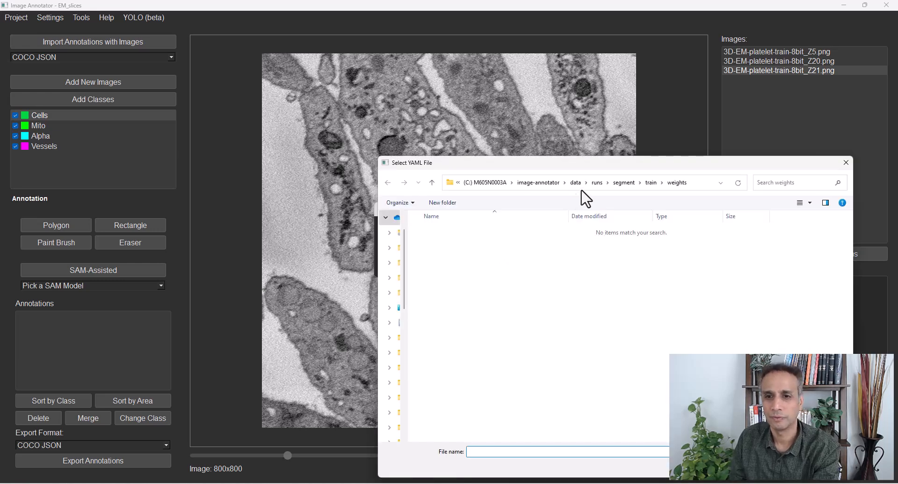
{"action": "left_click", "coordinate": [580, 187]}
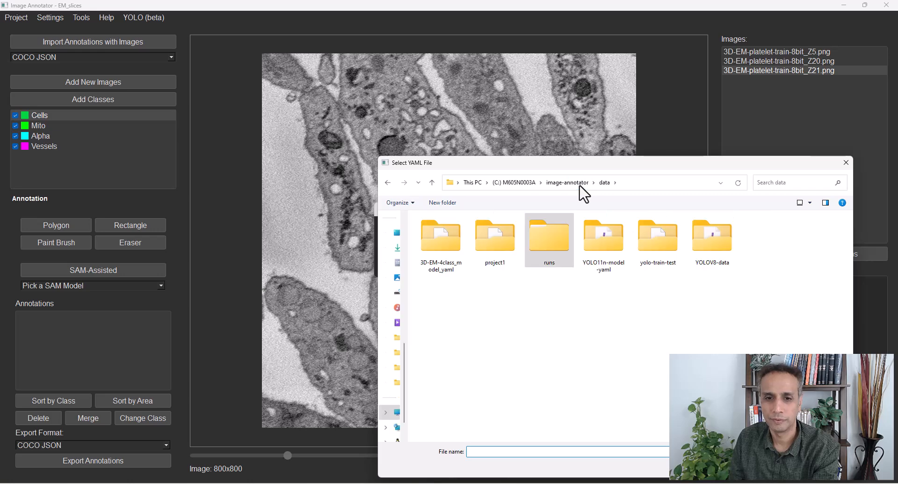
{"action": "double_click", "coordinate": [495, 240]}
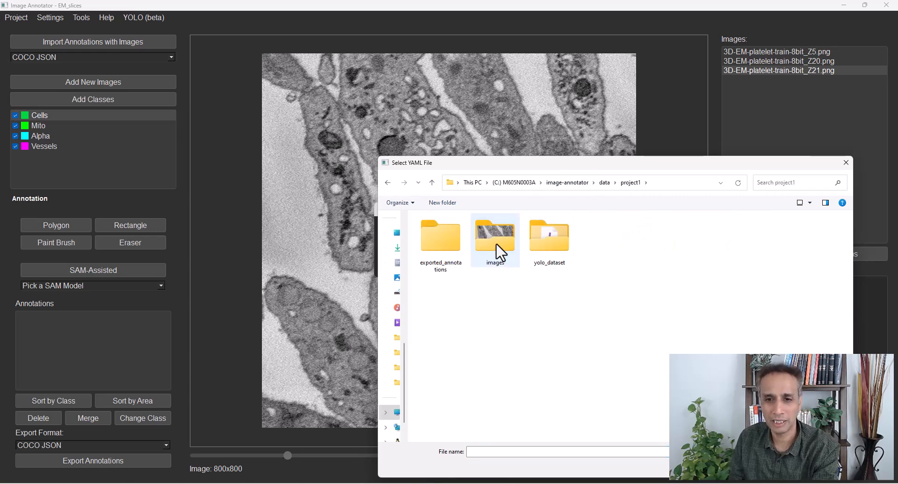
{"action": "double_click", "coordinate": [548, 253]}
{"action": "double_click", "coordinate": [441, 260]}
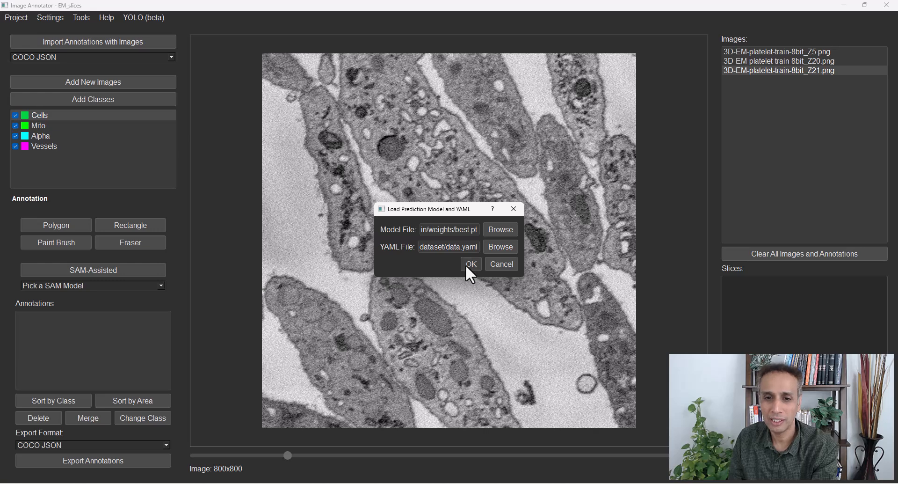
{"action": "left_click", "coordinate": [470, 264]}
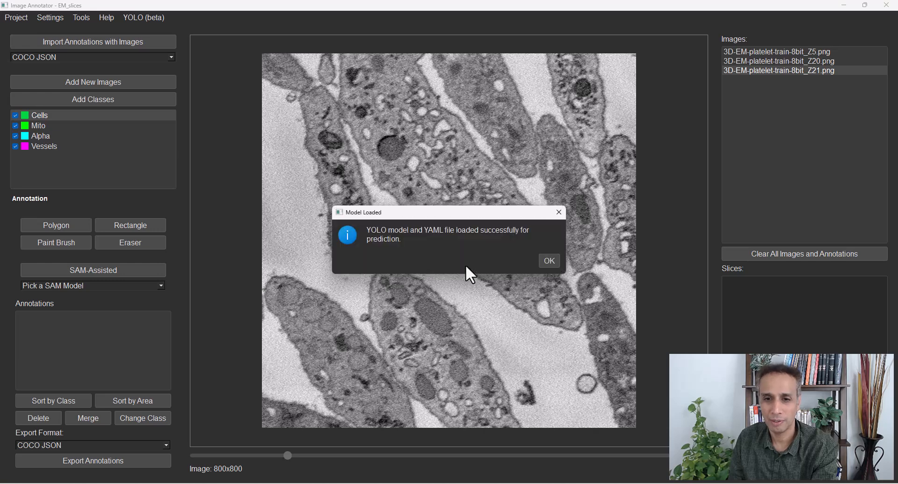
{"action": "left_click", "coordinate": [547, 263]}
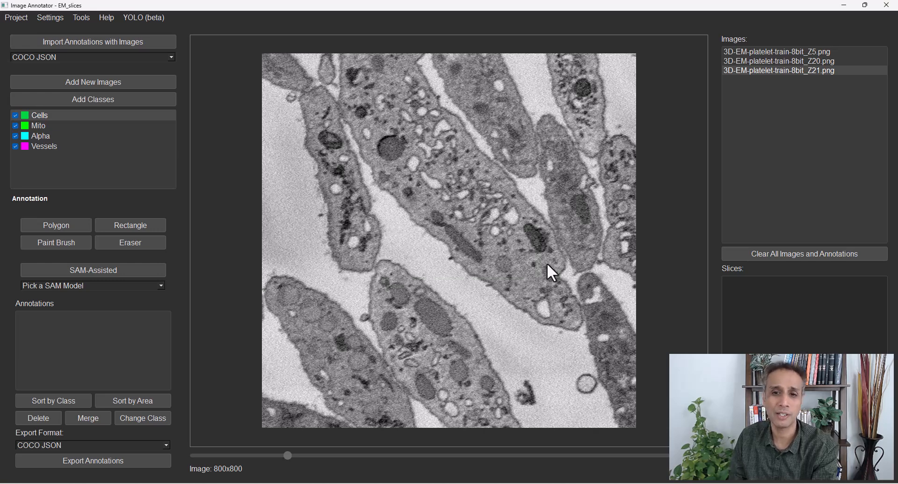
- Run YOLO prediction with the newly trained model on the Z21 slice
{"action": "right_click", "coordinate": [746, 72]}
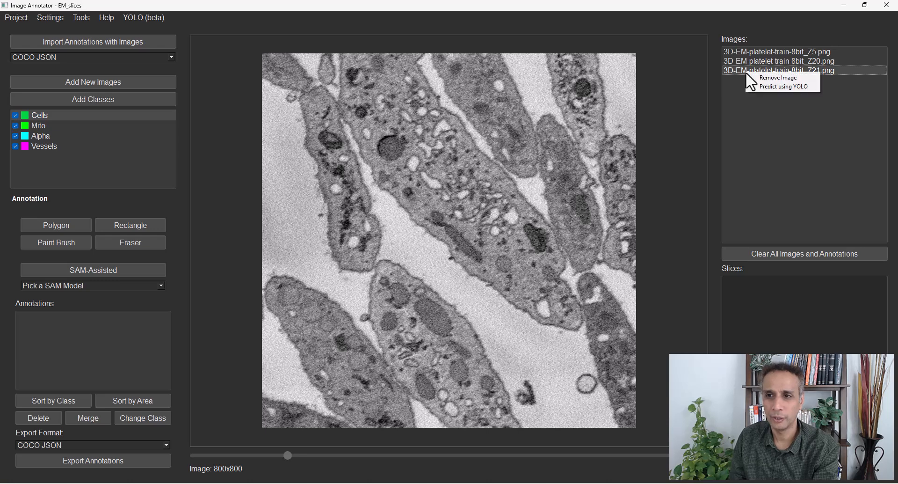
{"action": "left_click", "coordinate": [772, 88]}
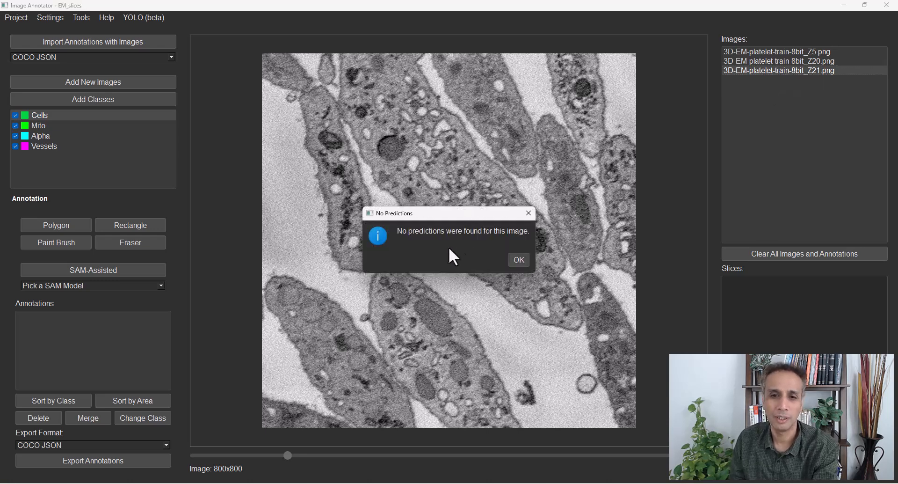
{"action": "left_click", "coordinate": [514, 257]}
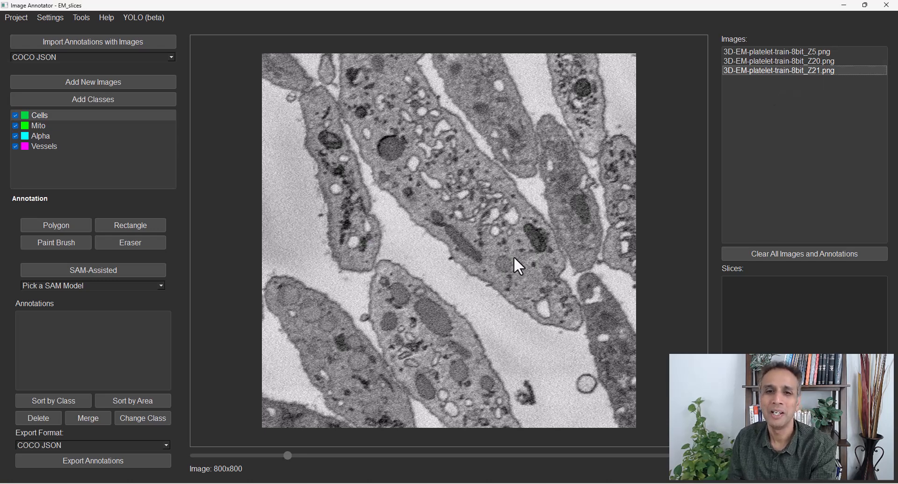
- Set the YOLO prediction confidence threshold to 0.01
{"action": "left_click", "coordinate": [141, 18]}
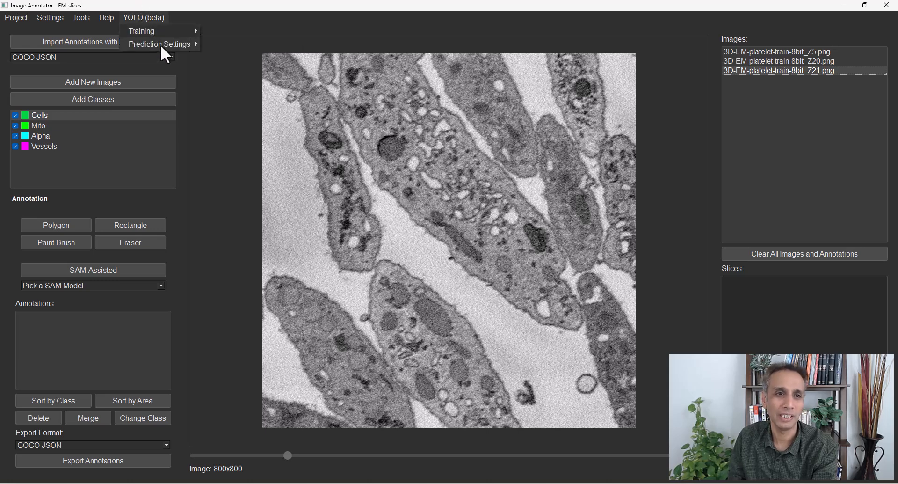
{"action": "mouse_move", "coordinate": [161, 44]}
{"action": "left_click", "coordinate": [233, 56]}
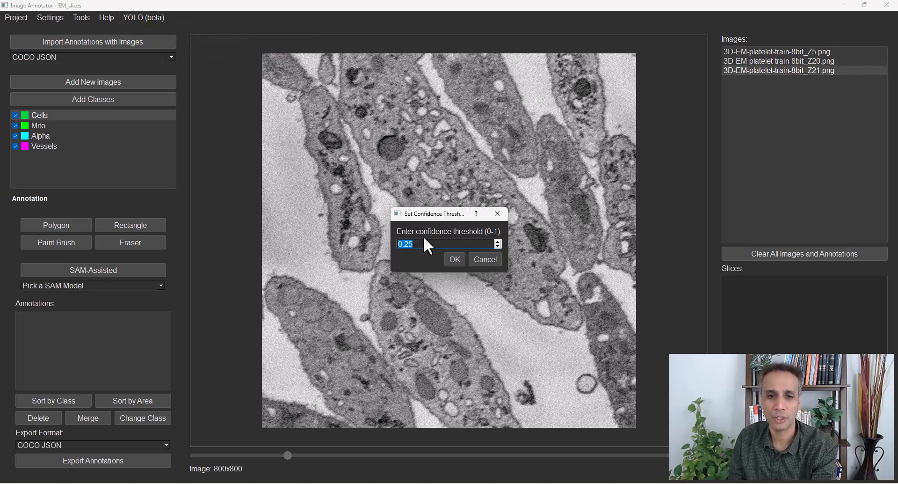
{"action": "type", "text": "0.01"}
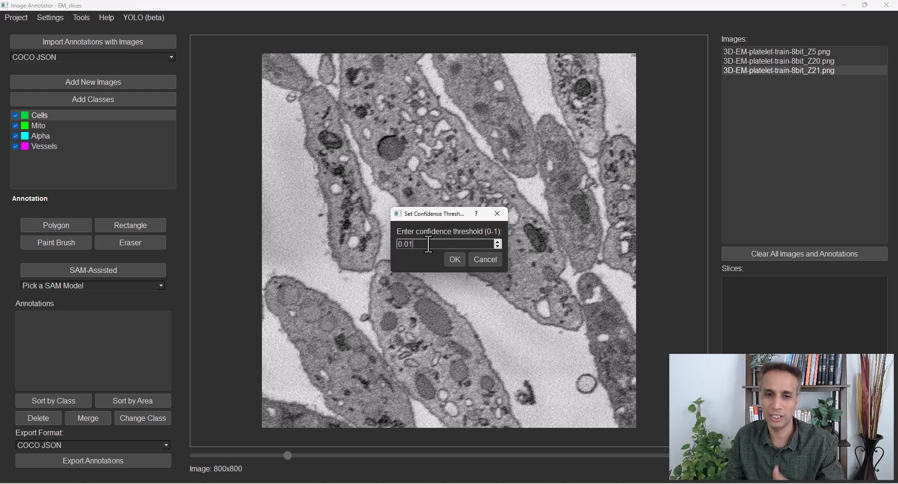
{"action": "left_click", "coordinate": [455, 259]}
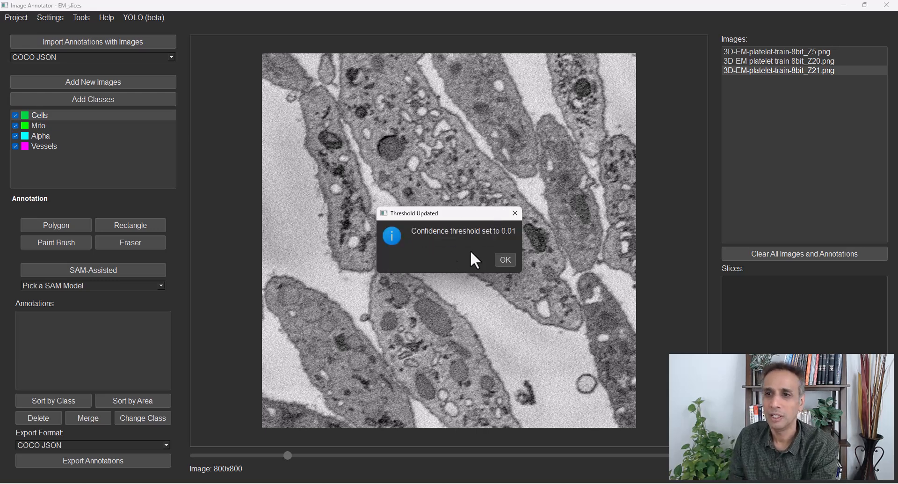
{"action": "left_click", "coordinate": [506, 258]}
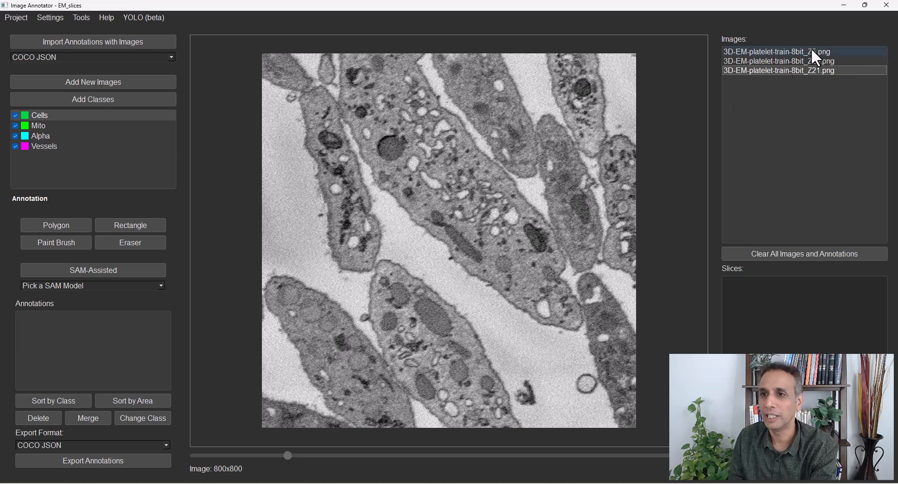
- Rerun the YOLO prediction on the Z21 slice with the lowered confidence threshold
{"action": "right_click", "coordinate": [779, 73]}
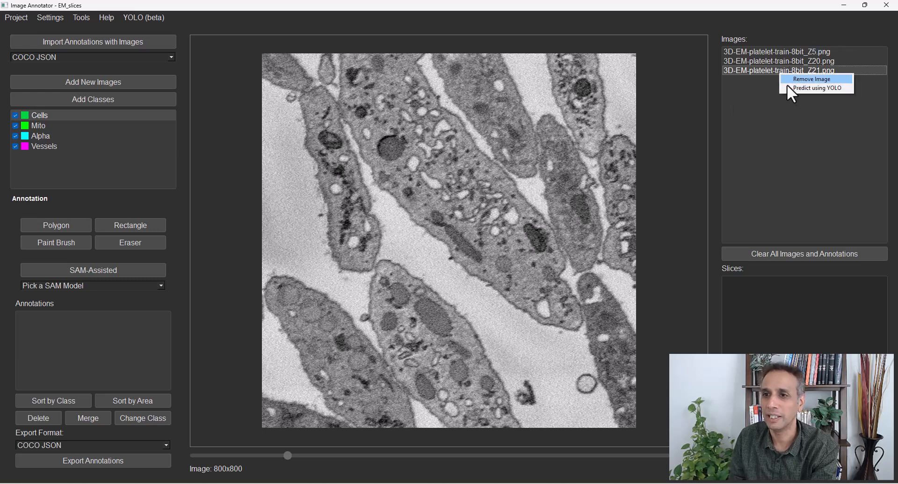
{"action": "left_click", "coordinate": [790, 90]}
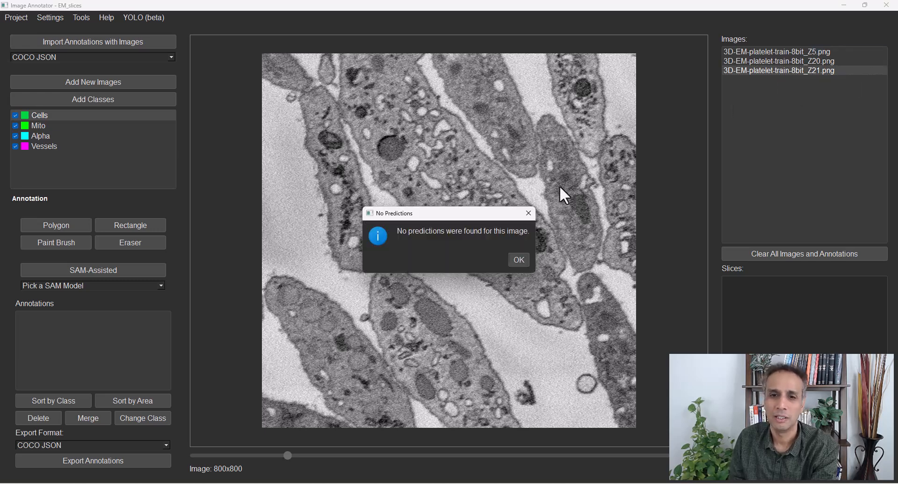
{"action": "left_click", "coordinate": [523, 259]}
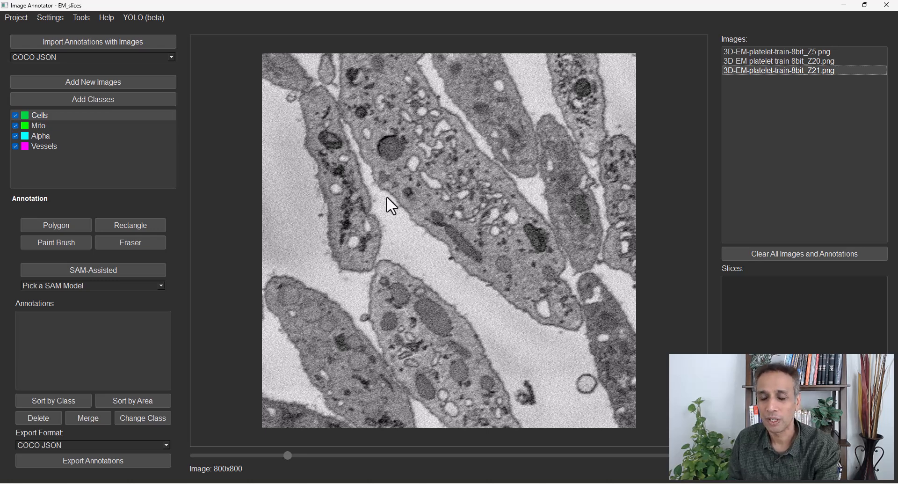
- Save the EM_slices project and open the tutorial1.iap project from the project1 folder
{"action": "left_click", "coordinate": [16, 17]}
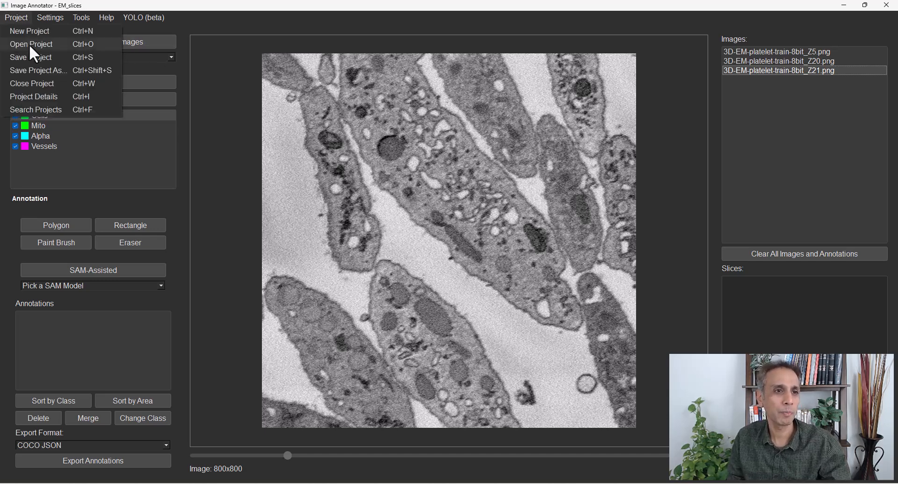
{"action": "left_click", "coordinate": [30, 59]}
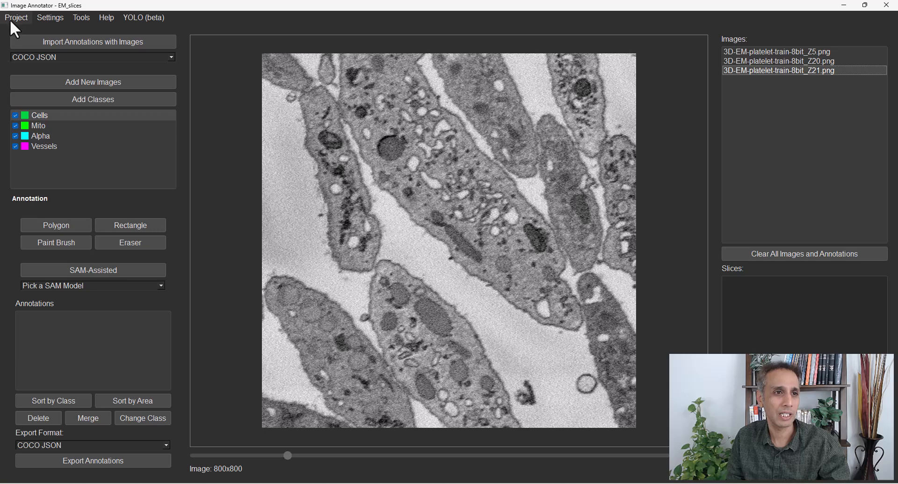
{"action": "left_click", "coordinate": [10, 20]}
{"action": "left_click", "coordinate": [26, 46]}
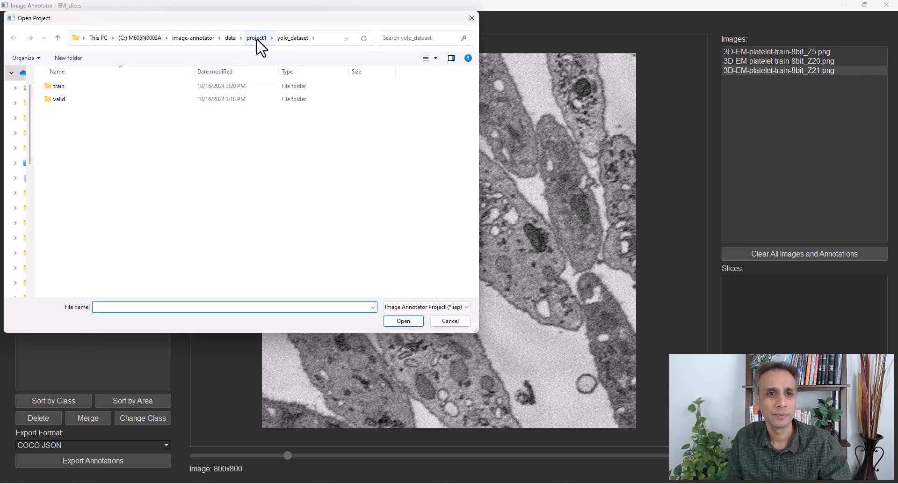
{"action": "left_click", "coordinate": [257, 39]}
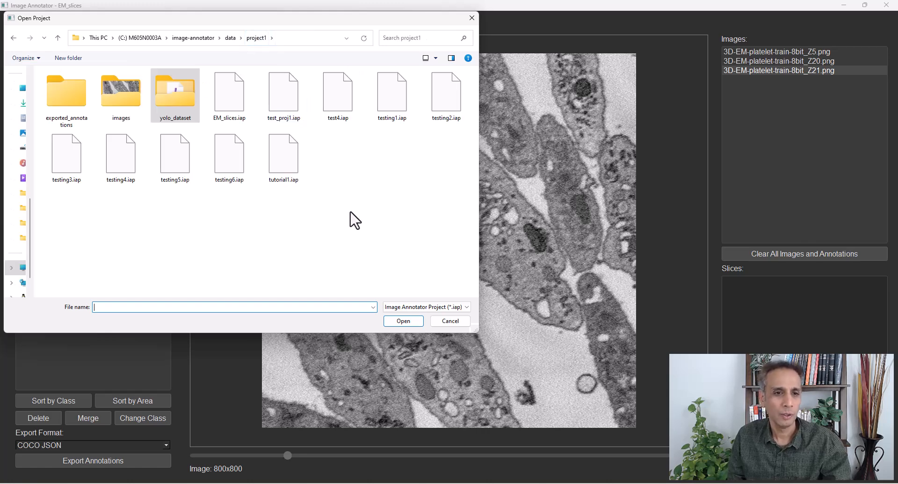
{"action": "double_click", "coordinate": [283, 162]}
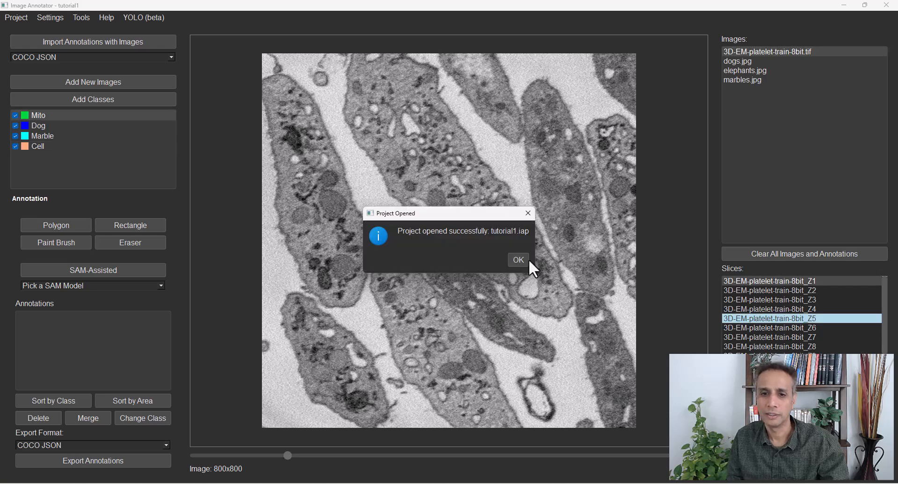
{"action": "left_click", "coordinate": [519, 260]}
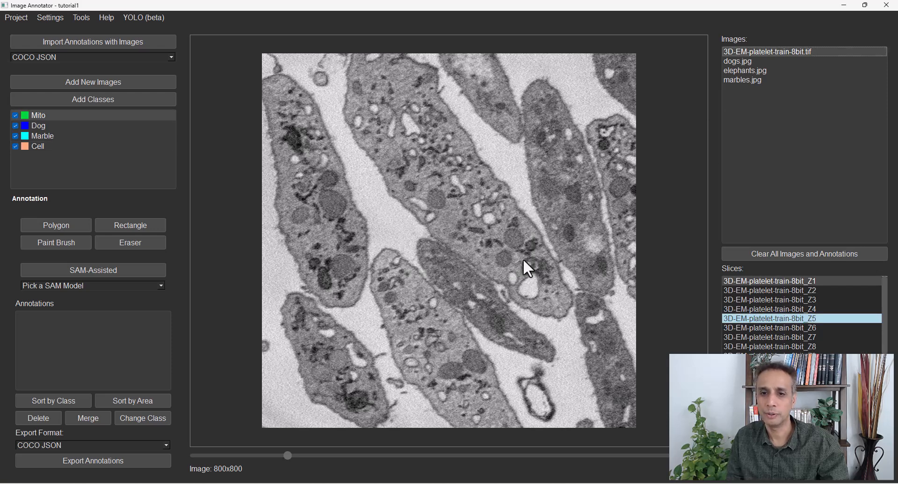
- Delete both Dog annotations from dogs.jpg
{"action": "left_click", "coordinate": [733, 62]}
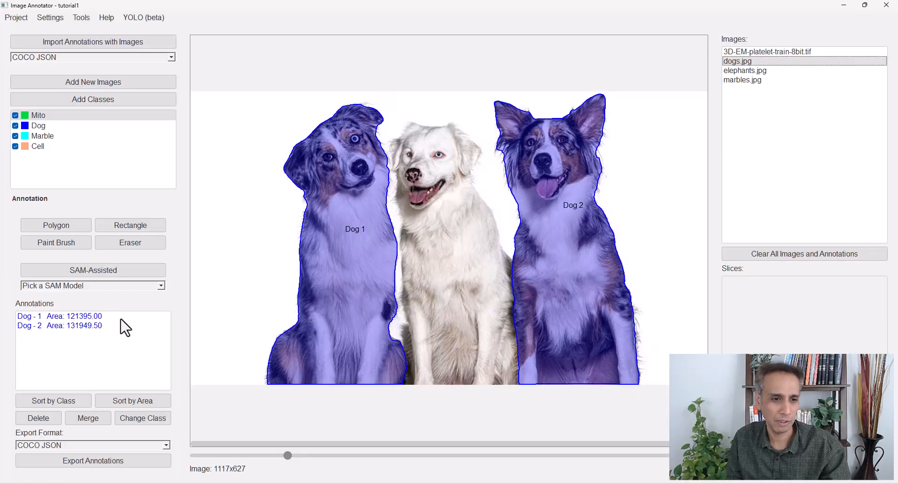
{"action": "left_click", "coordinate": [120, 317]}
{"action": "left_click", "coordinate": [121, 326], "text": "ctrl"}
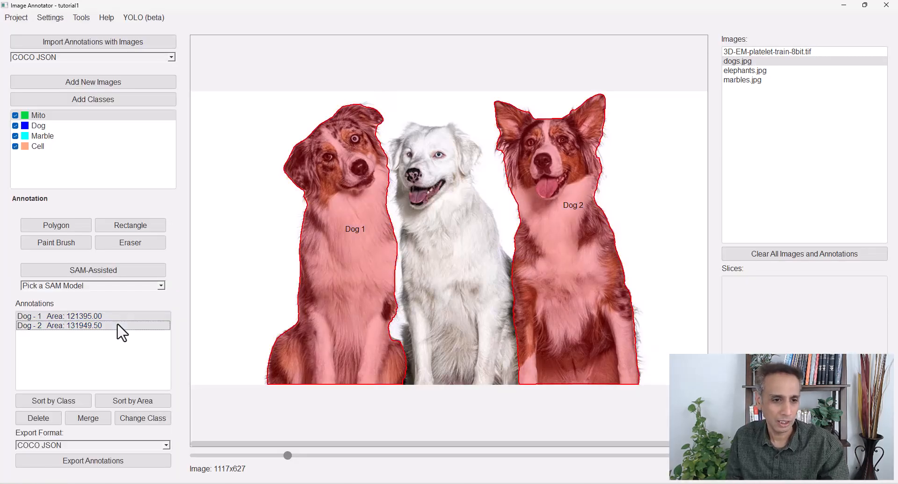
{"action": "key", "text": "Delete"}
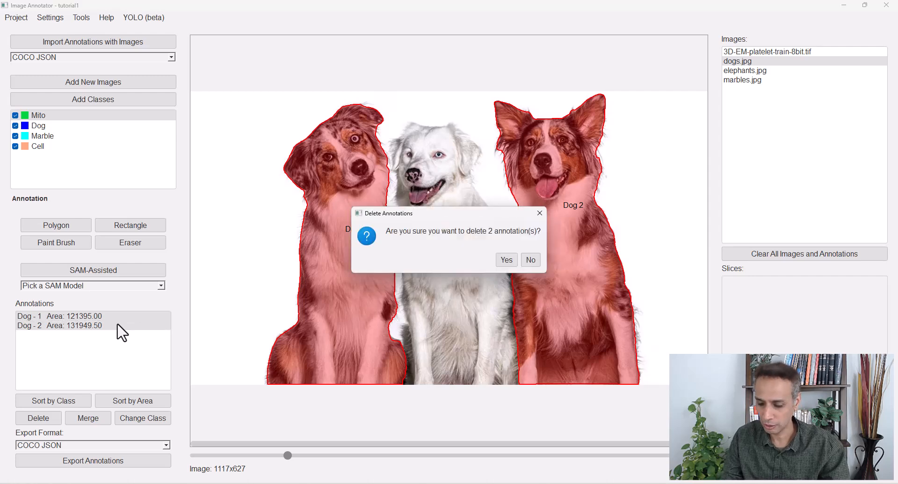
{"action": "key", "text": "Return"}
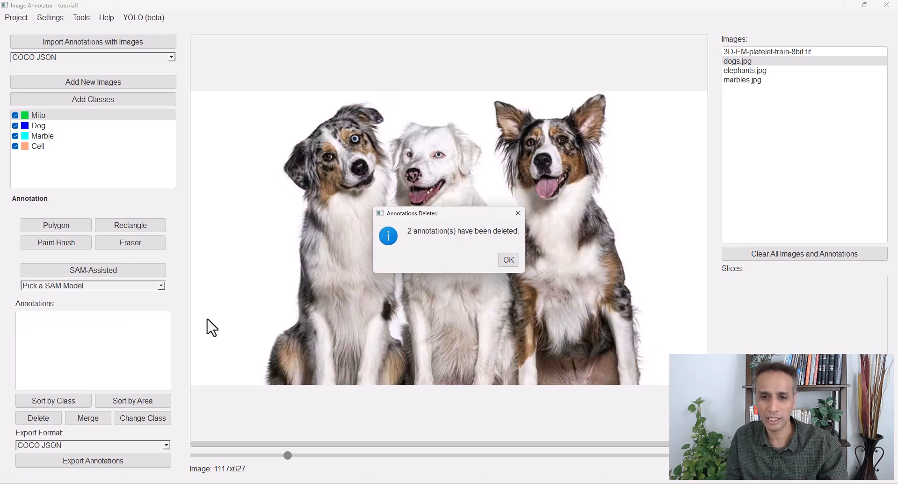
{"action": "left_click", "coordinate": [513, 260]}
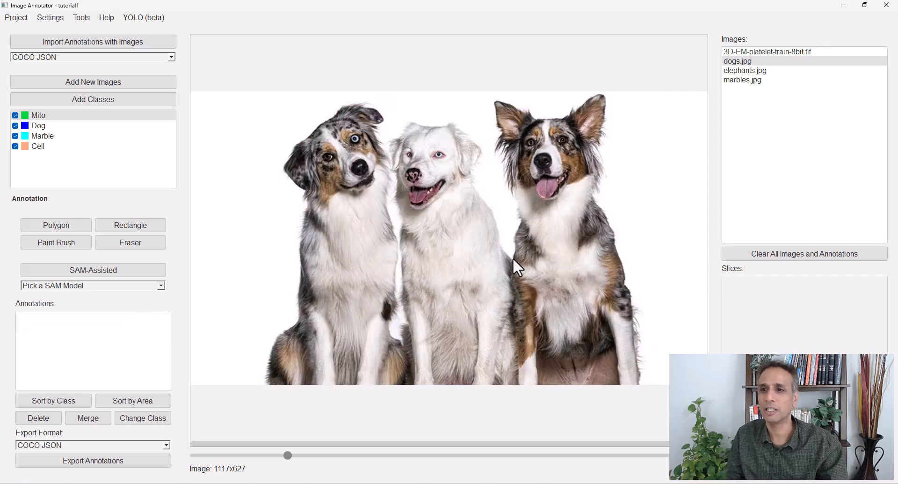
- Draw a Mito rectangle around a single elephant in elephants.jpg, and delete that annotation
{"action": "left_click", "coordinate": [743, 71]}
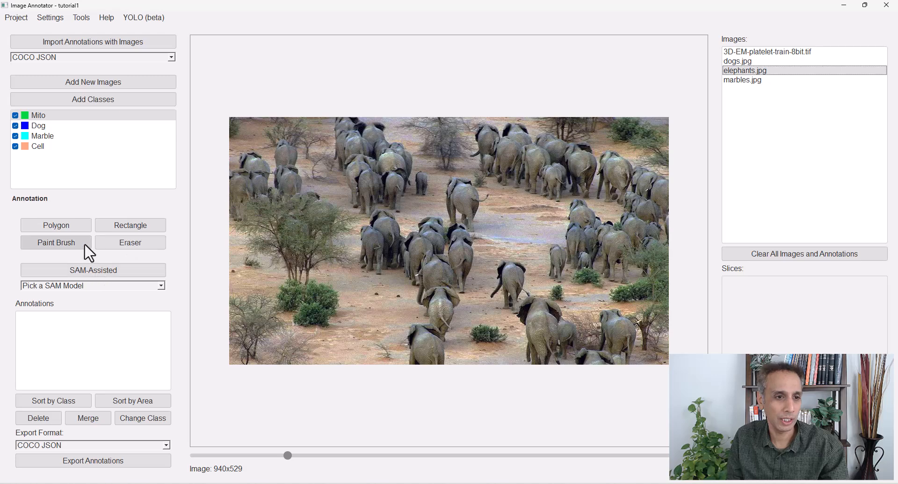
{"action": "left_click", "coordinate": [132, 223]}
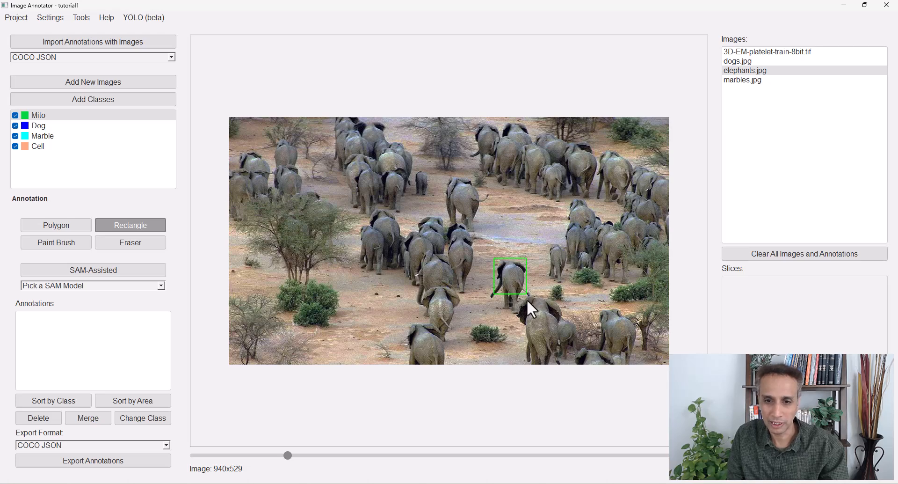
{"action": "left_click_drag", "start_coordinate": [528, 312], "coordinate": [529, 313]}
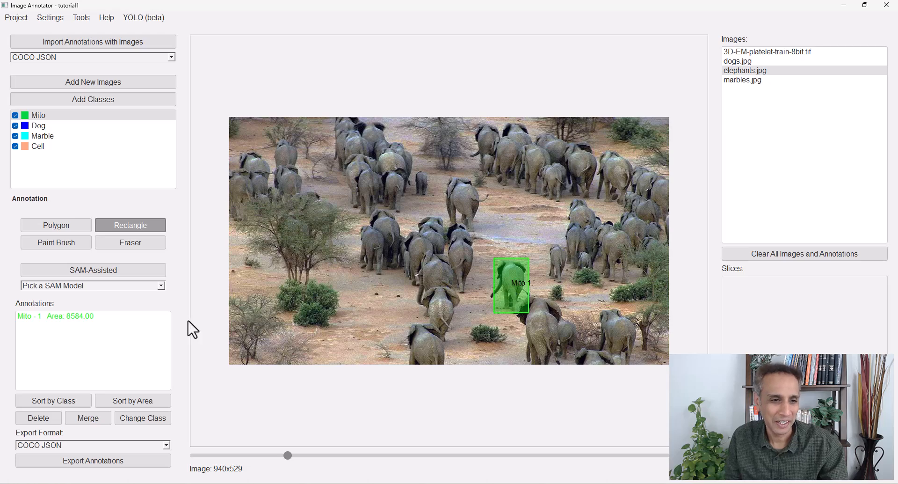
{"action": "left_click", "coordinate": [110, 318]}
{"action": "key", "text": "Delete"}
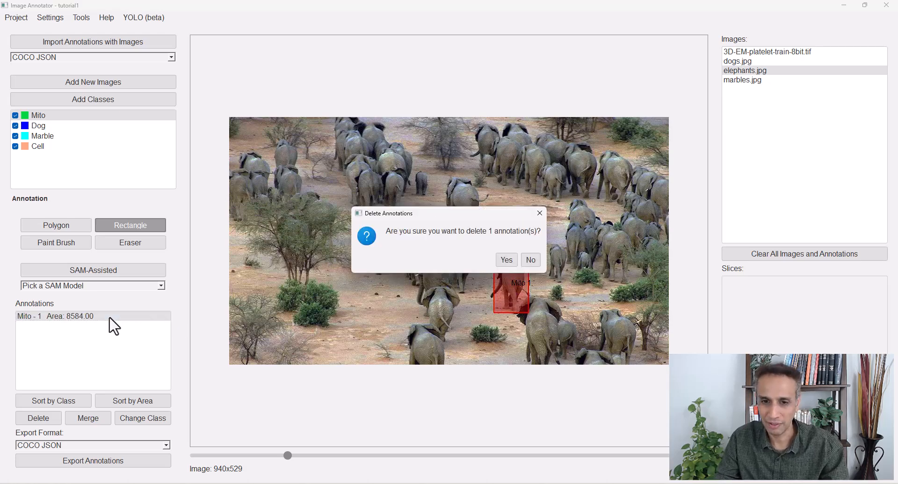
{"action": "key", "text": "Return"}
{"action": "key", "text": "Return"}
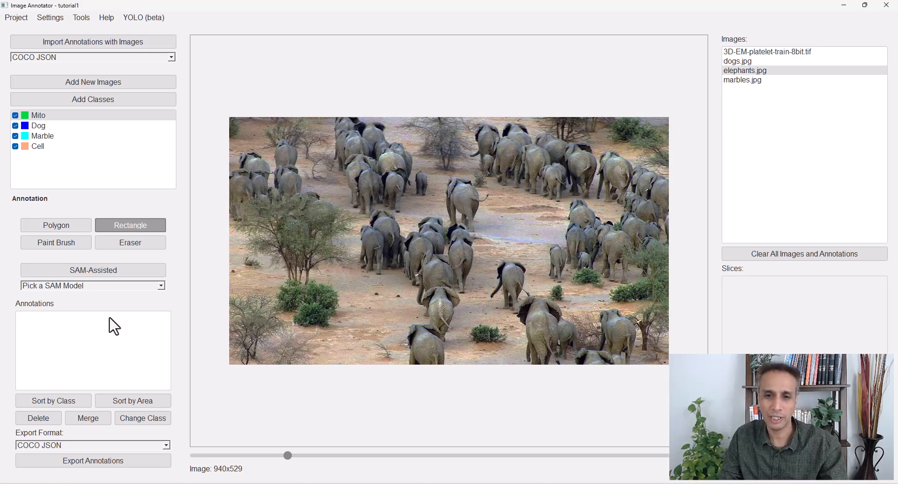
- Choose yolo11n-seg.pt from the YOLO11n-model-yaml folder as the YOLO prediction model file
{"action": "left_click", "coordinate": [129, 21]}
{"action": "mouse_move", "coordinate": [162, 44]}
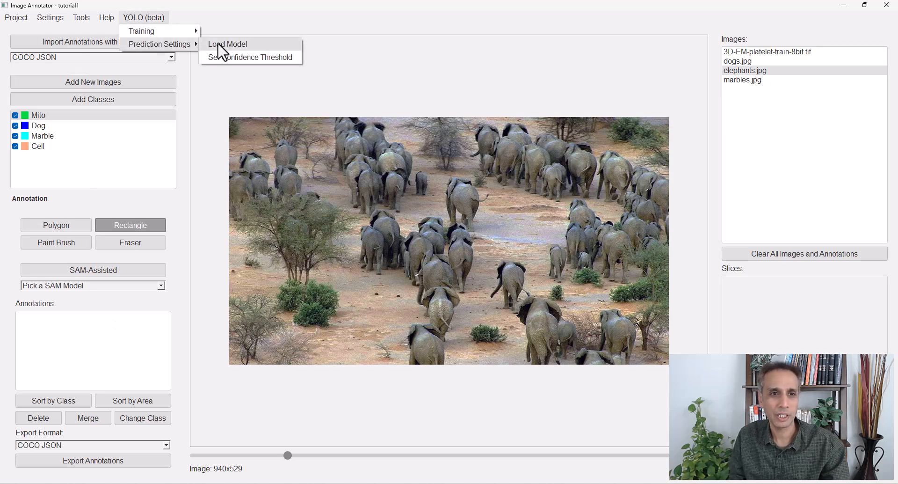
{"action": "left_click", "coordinate": [220, 45]}
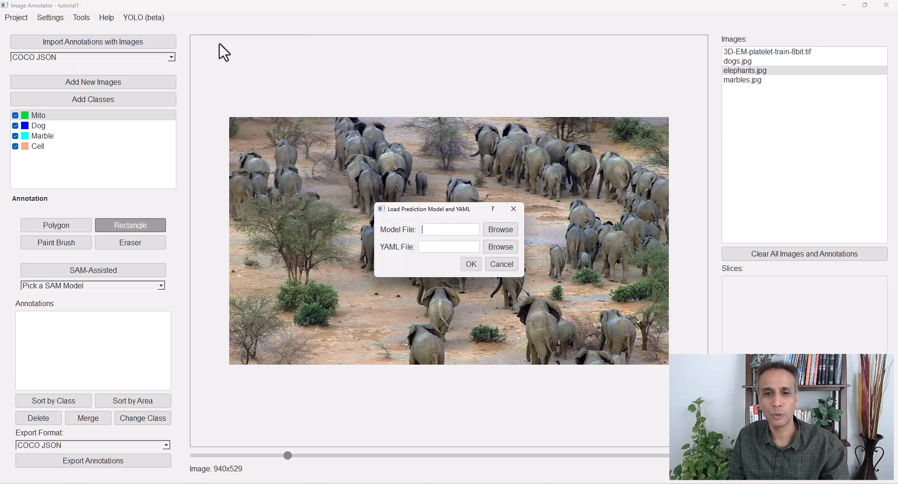
{"action": "left_click", "coordinate": [495, 230]}
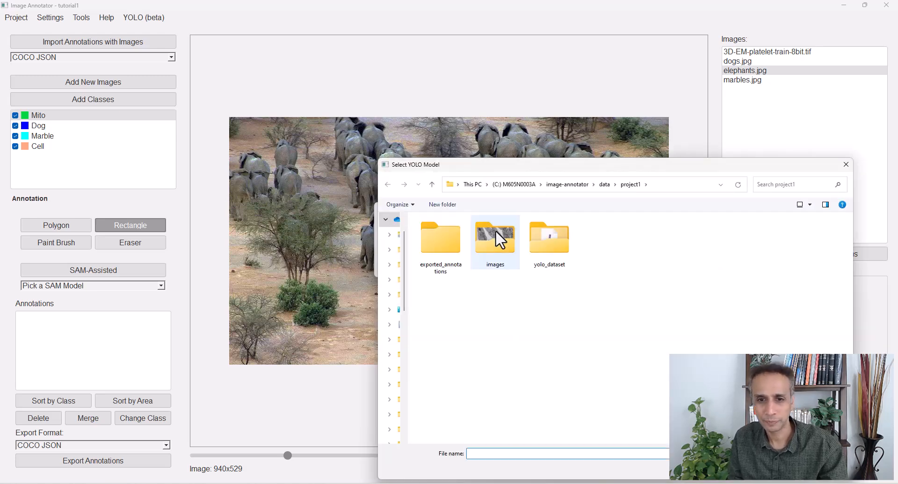
{"action": "left_click", "coordinate": [605, 186]}
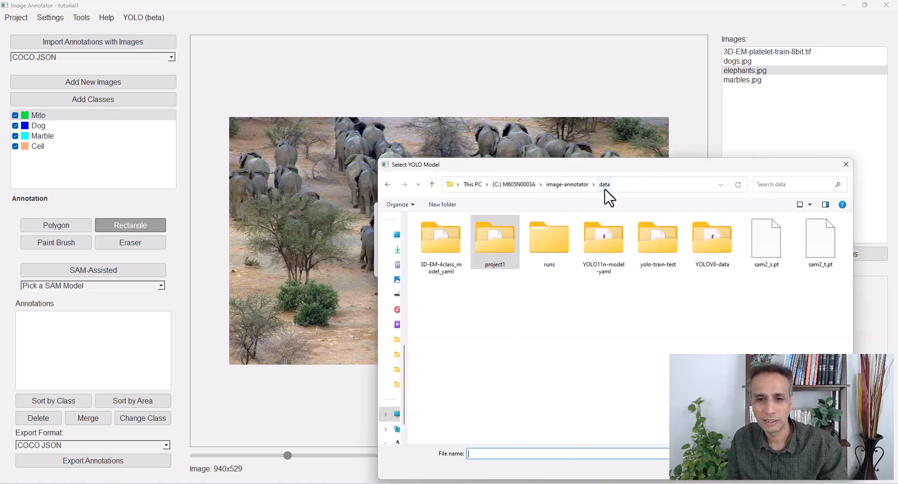
{"action": "double_click", "coordinate": [606, 251]}
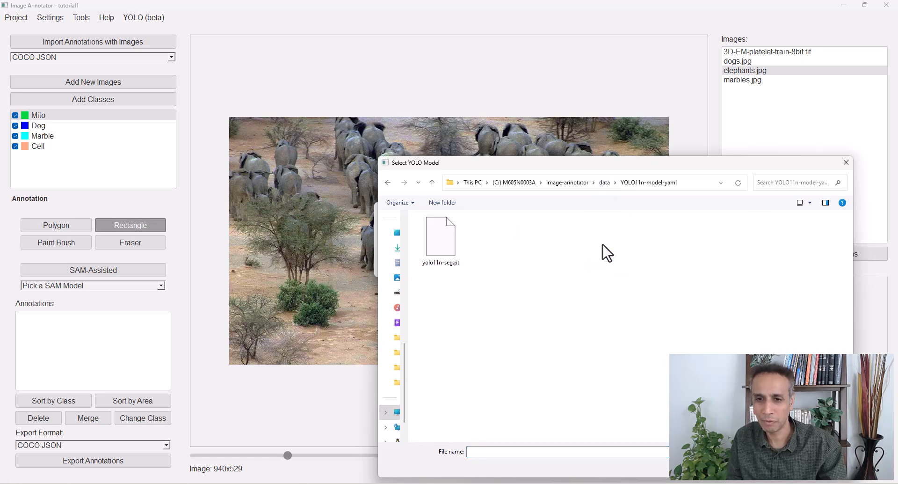
{"action": "double_click", "coordinate": [441, 243]}
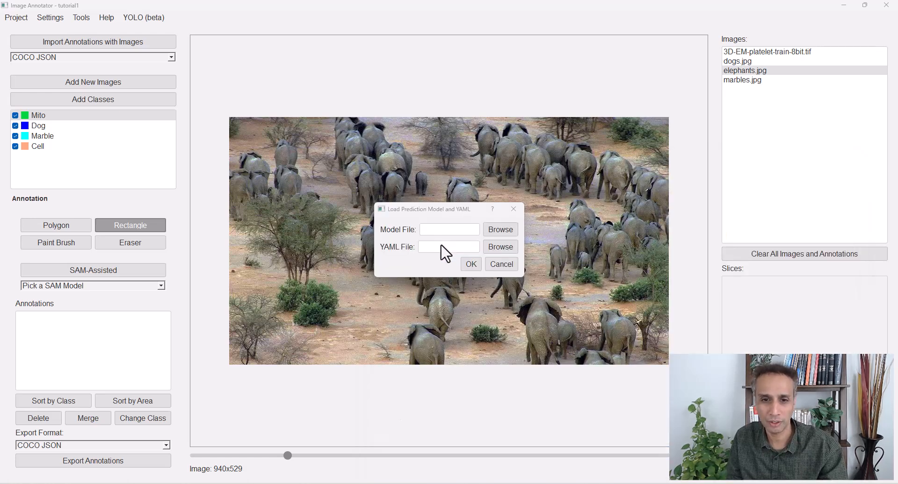
- Choose coco8.yaml as the prediction YAML file and load it with the model
{"action": "left_click", "coordinate": [503, 246]}
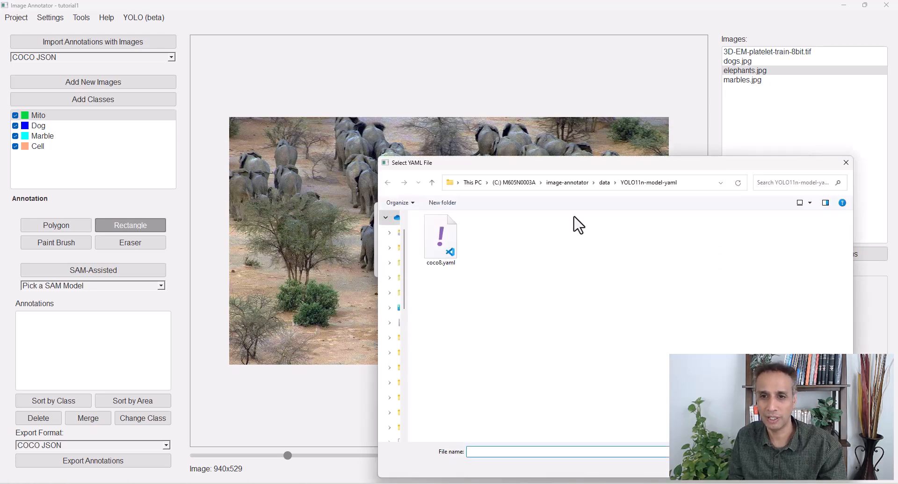
{"action": "double_click", "coordinate": [447, 240]}
{"action": "left_click", "coordinate": [470, 268]}
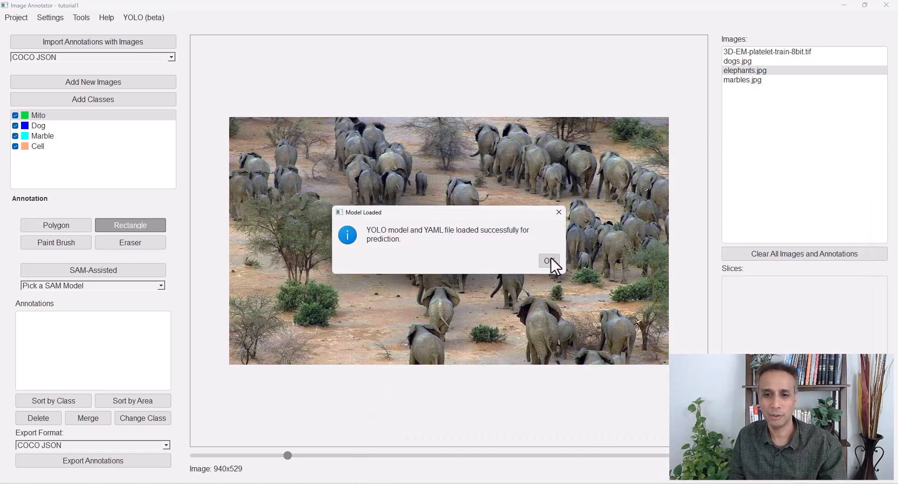
{"action": "left_click", "coordinate": [549, 260]}
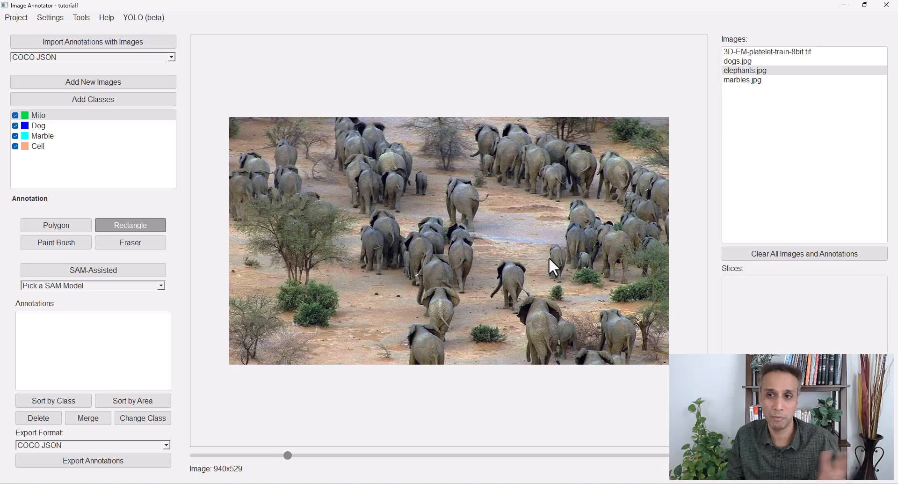
- Run YOLO prediction on elephants.jpg and accept the predicted elephant annotations
{"action": "left_click", "coordinate": [765, 71]}
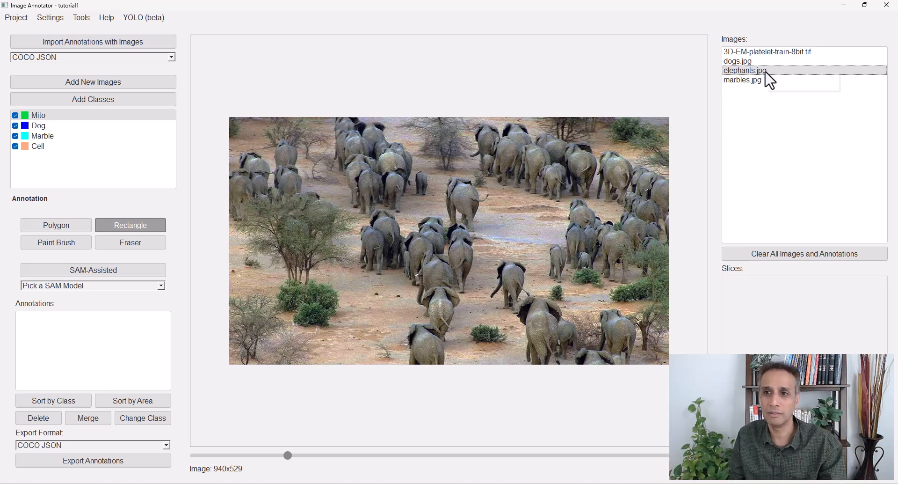
{"action": "right_click", "coordinate": [769, 79]}
{"action": "left_click", "coordinate": [785, 89]}
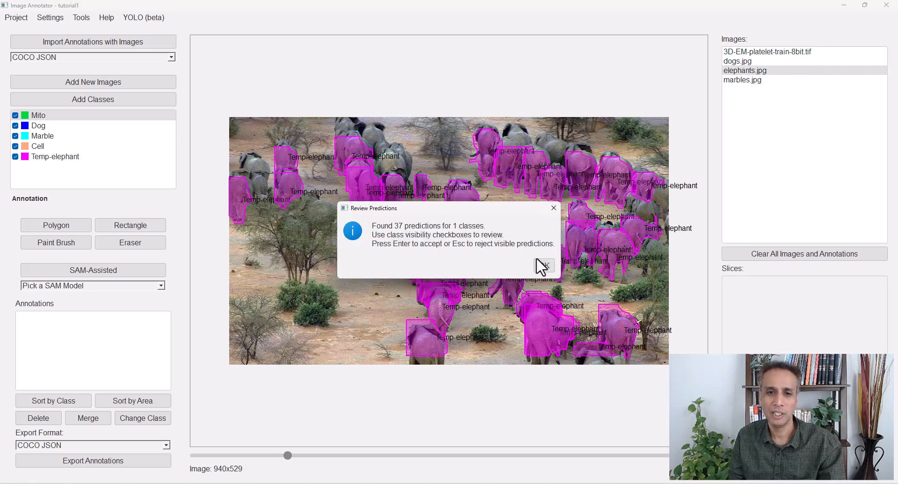
{"action": "left_click", "coordinate": [542, 265]}
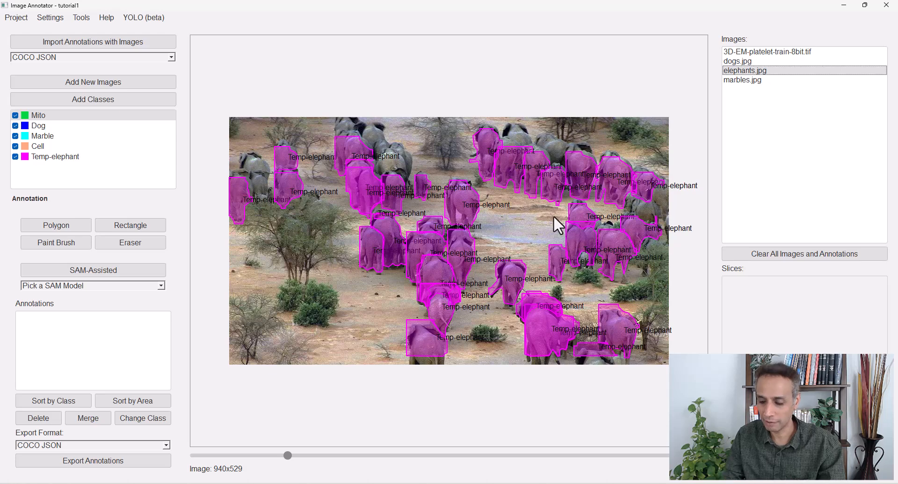
{"action": "key", "text": "Return"}
{"action": "left_click", "coordinate": [556, 258]}
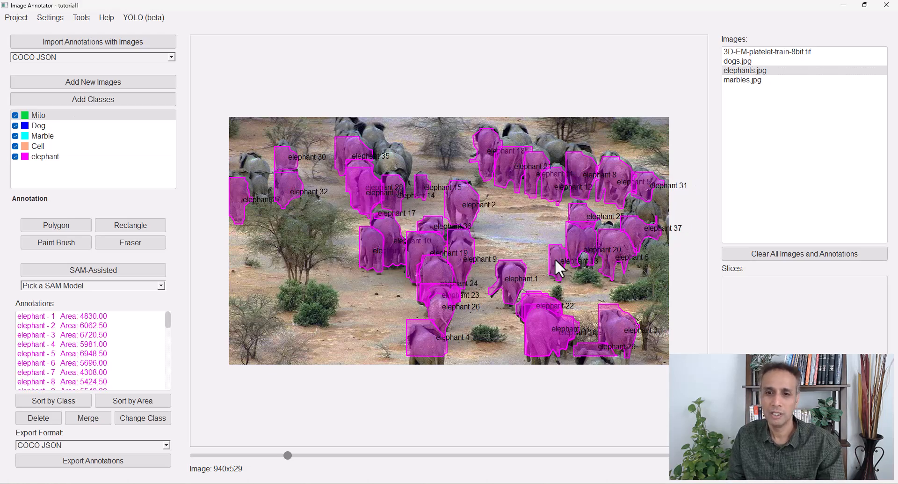
- Highlight several individual elephant annotations in turn to inspect their segmentation outlines in the image
{"action": "left_click", "coordinate": [108, 316]}
{"action": "left_click", "coordinate": [99, 338]}
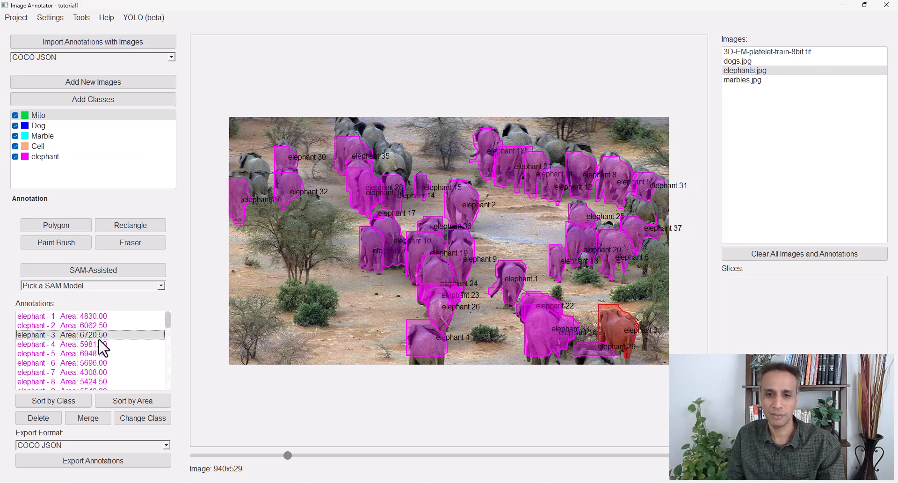
{"action": "left_click", "coordinate": [92, 352]}
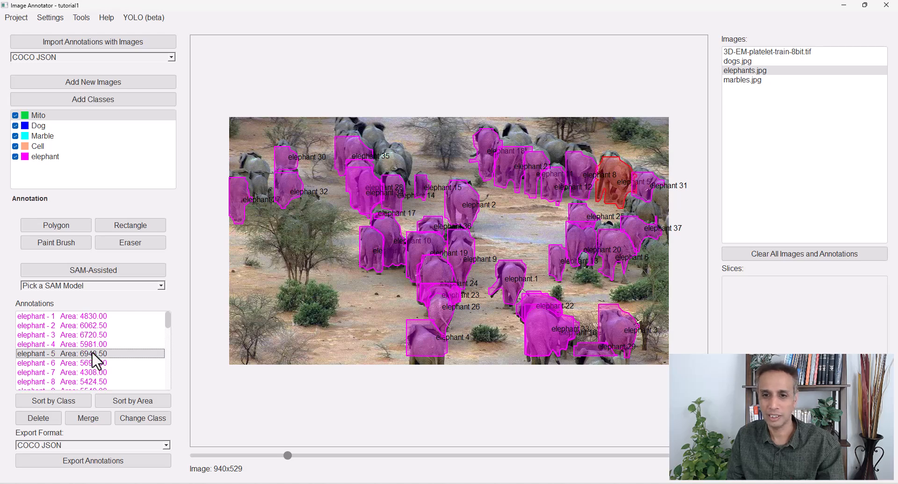
{"action": "left_click", "coordinate": [89, 363]}
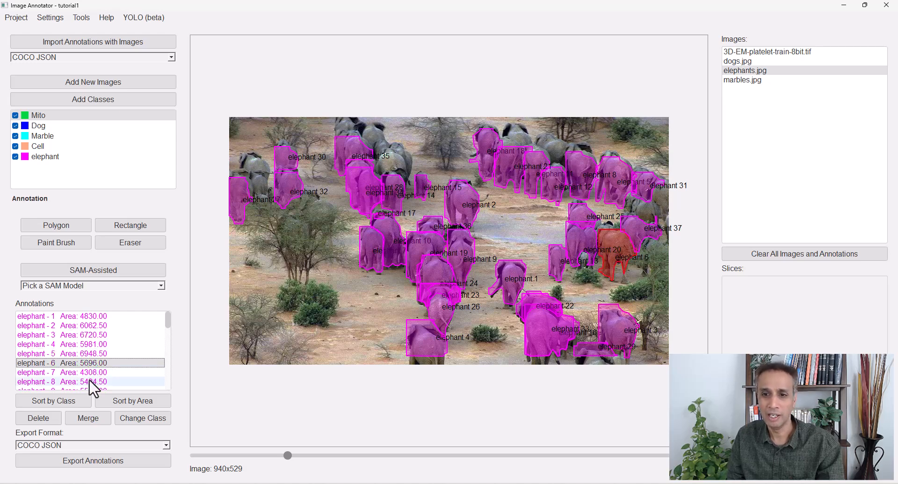
{"action": "left_click", "coordinate": [90, 381]}
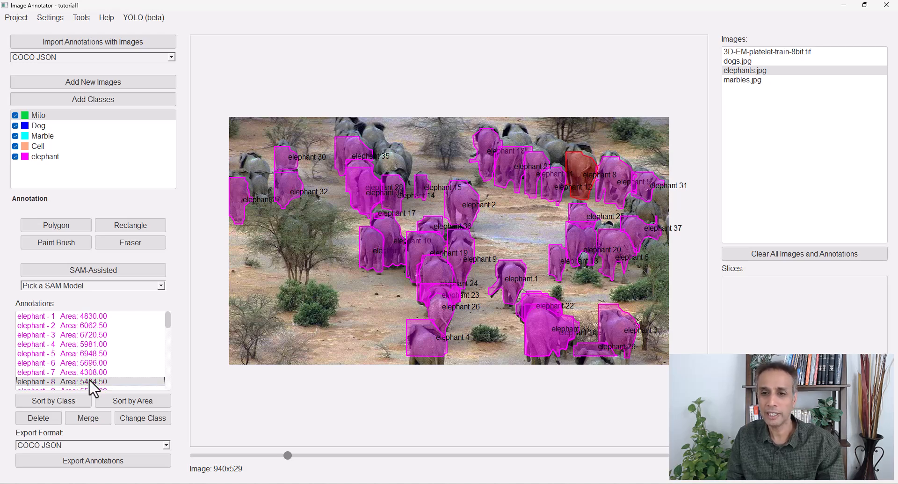
- Run YOLO prediction on marbles.jpg and accept the predicted apple and orange annotations
{"action": "left_click", "coordinate": [735, 82]}
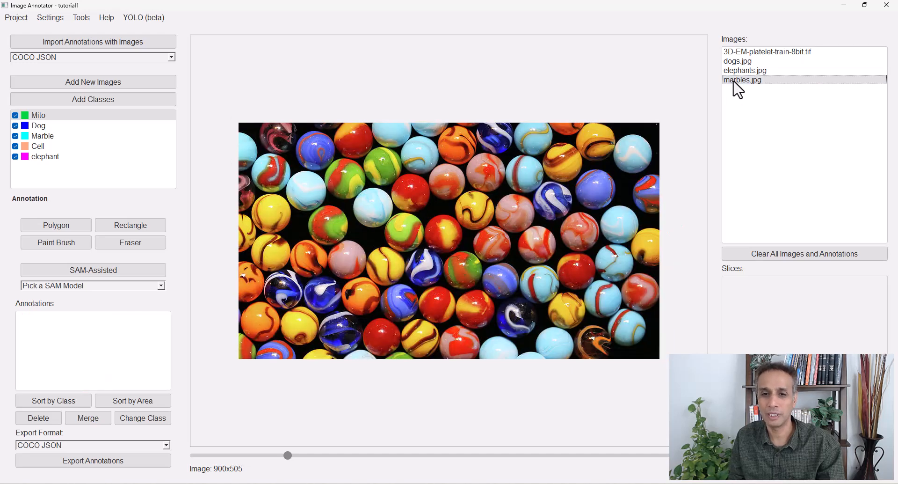
{"action": "right_click", "coordinate": [734, 82]}
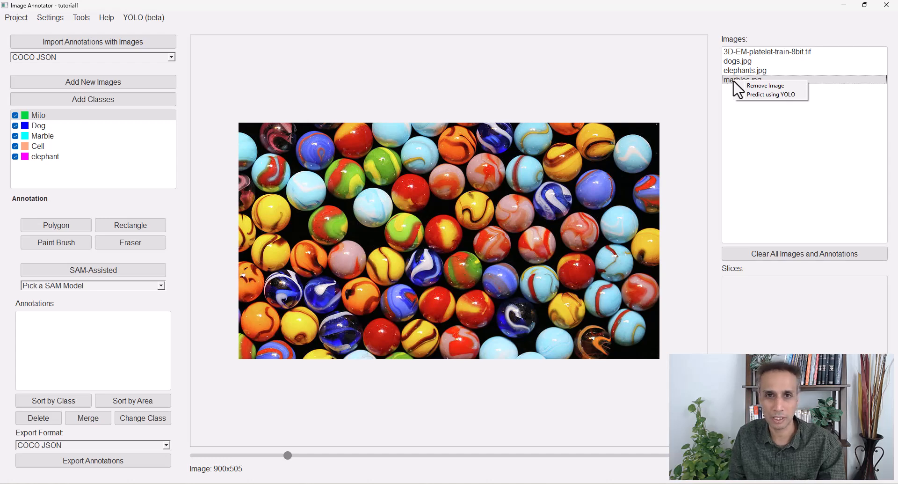
{"action": "left_click", "coordinate": [751, 94]}
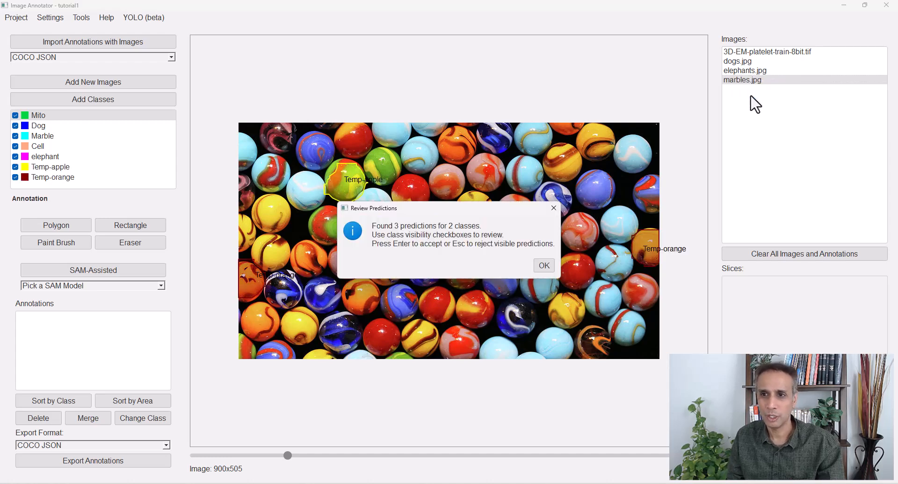
{"action": "left_click", "coordinate": [544, 265]}
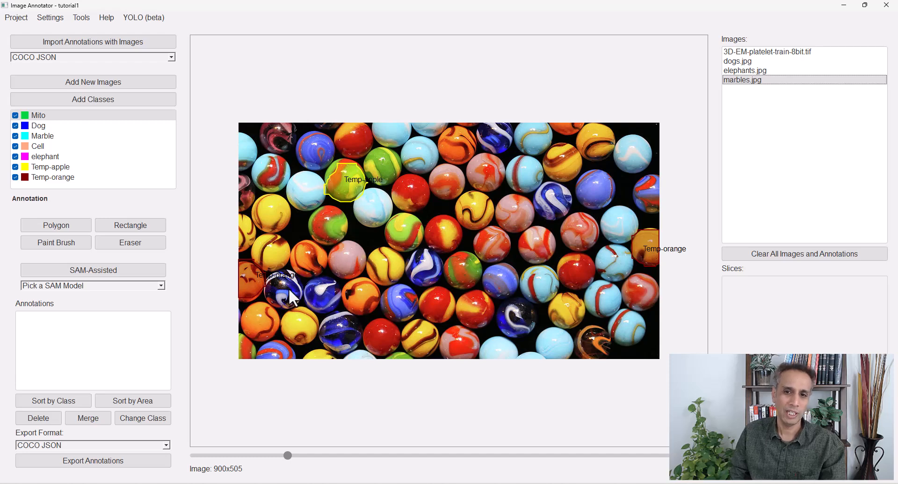
{"action": "key", "text": "Return"}
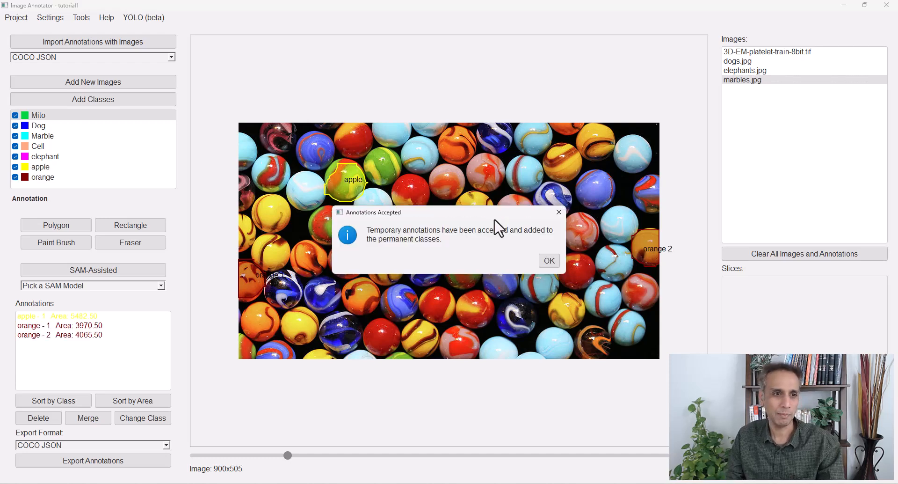
{"action": "left_click", "coordinate": [548, 260]}
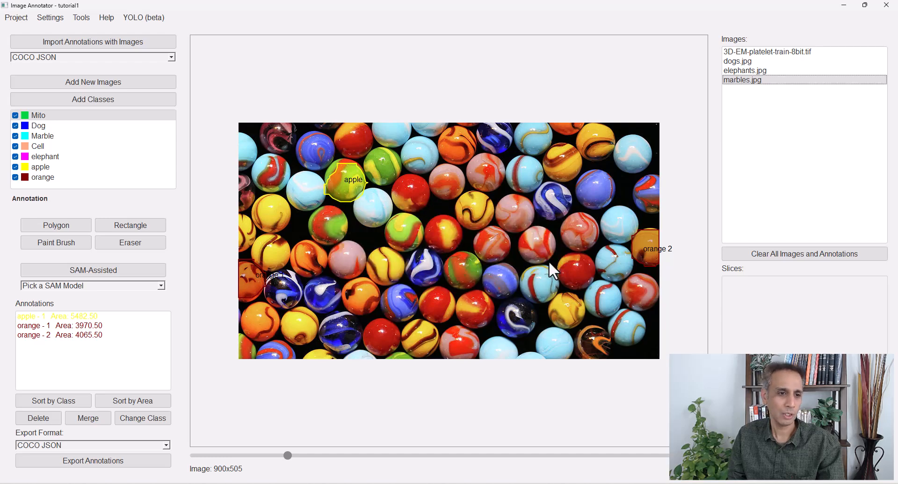
- Annotate the yellow marble near the image centre as Marble with SAM-assisted segmentation using SAM 2 small
{"action": "left_click", "coordinate": [41, 168]}
{"action": "left_click", "coordinate": [46, 179]}
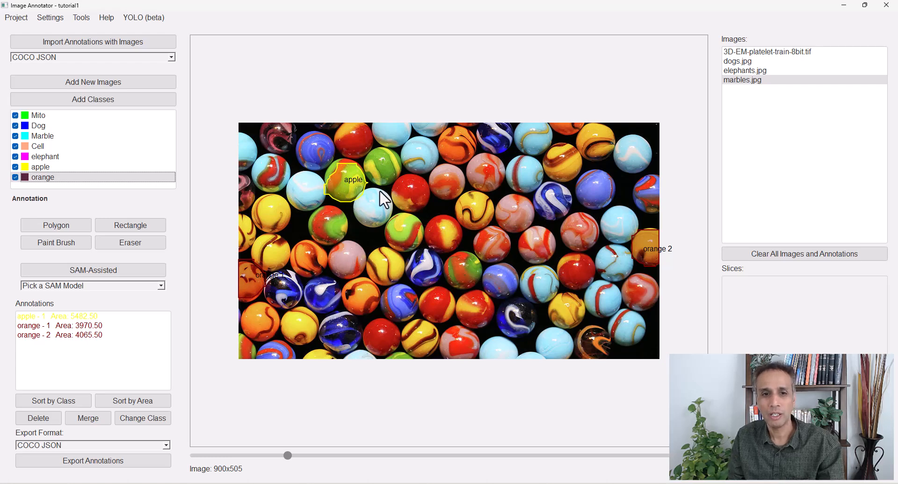
{"action": "left_click", "coordinate": [96, 286]}
{"action": "left_click", "coordinate": [96, 312]}
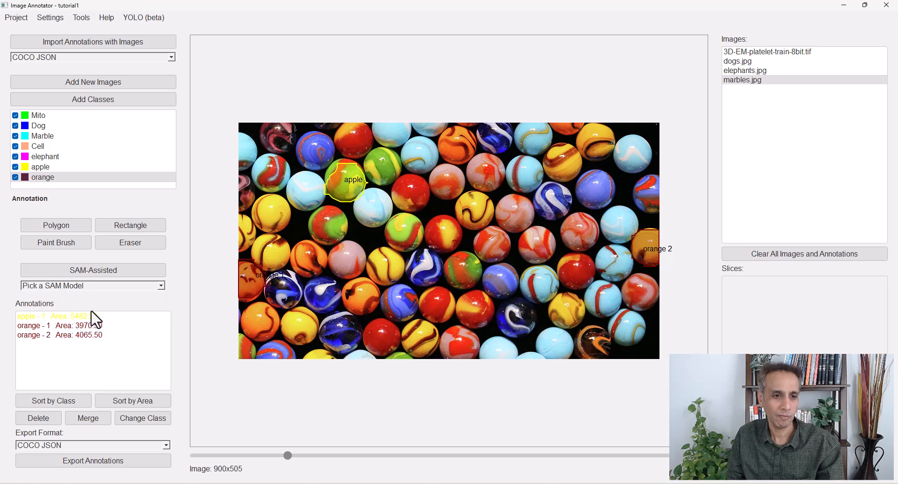
{"action": "left_click", "coordinate": [89, 270]}
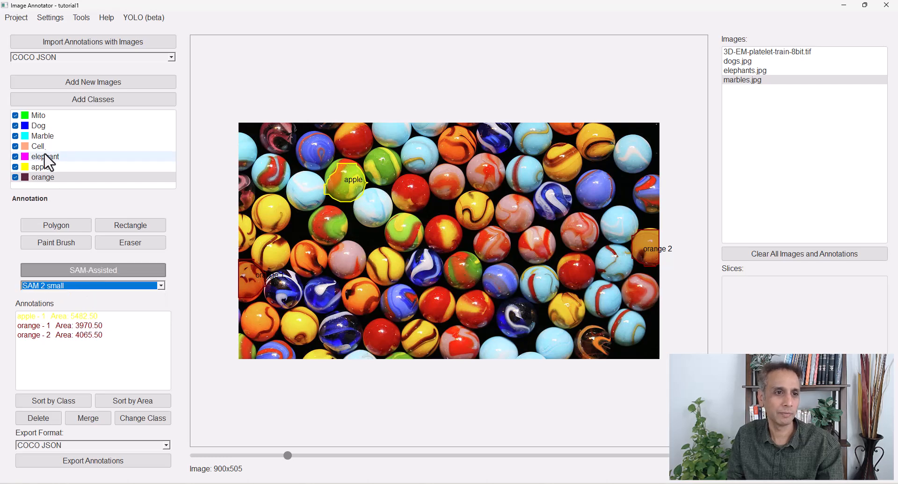
{"action": "left_click", "coordinate": [43, 136]}
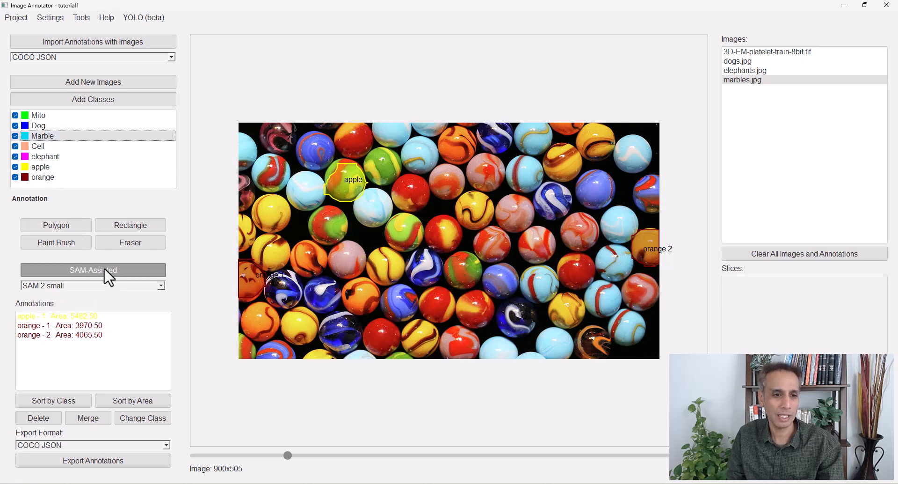
{"action": "mouse_move", "coordinate": [454, 188]}
{"action": "left_mouse_down"}
{"action": "mouse_move", "coordinate": [449, 215]}
{"action": "mouse_move", "coordinate": [503, 239]}
{"action": "left_mouse_up"}
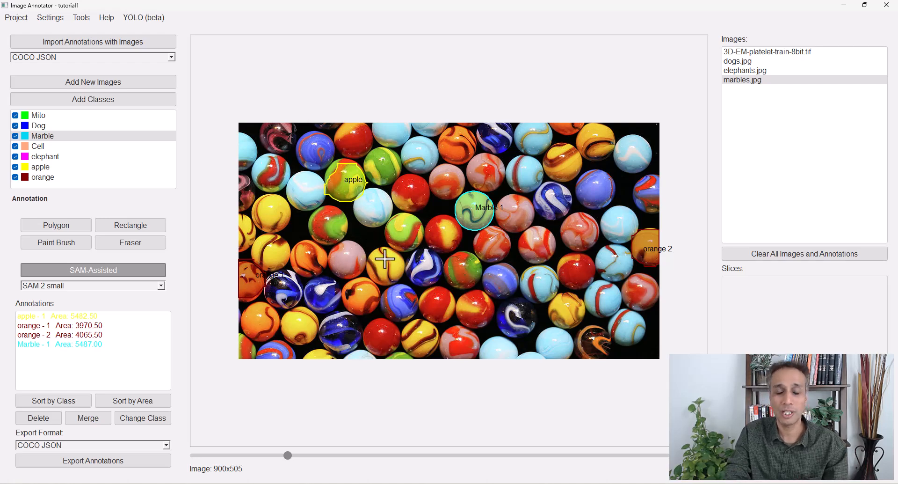
{"action": "left_click", "coordinate": [87, 117]}
{"action": "left_click", "coordinate": [72, 125]}
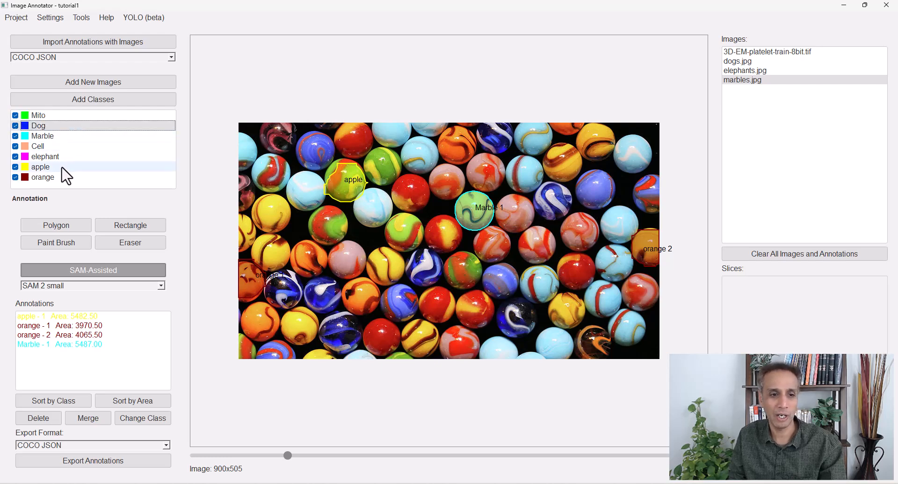
{"action": "left_click", "coordinate": [102, 445]}
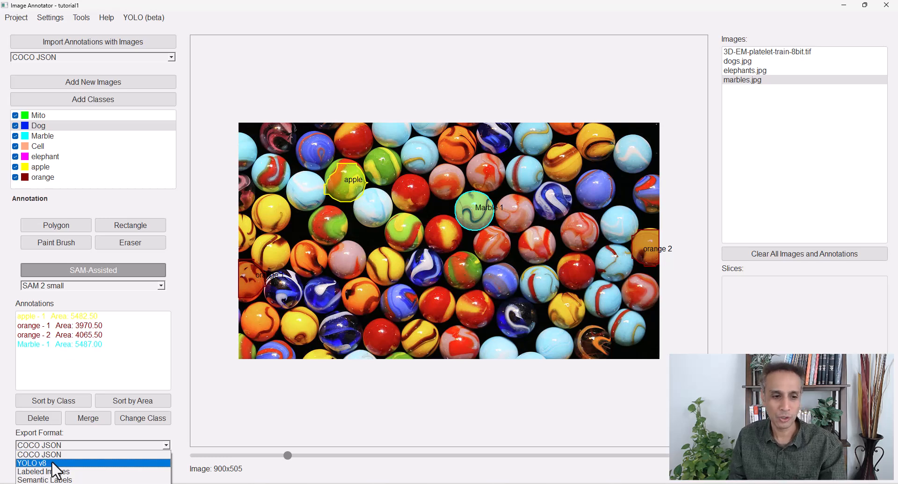
{"action": "left_click", "coordinate": [179, 373]}
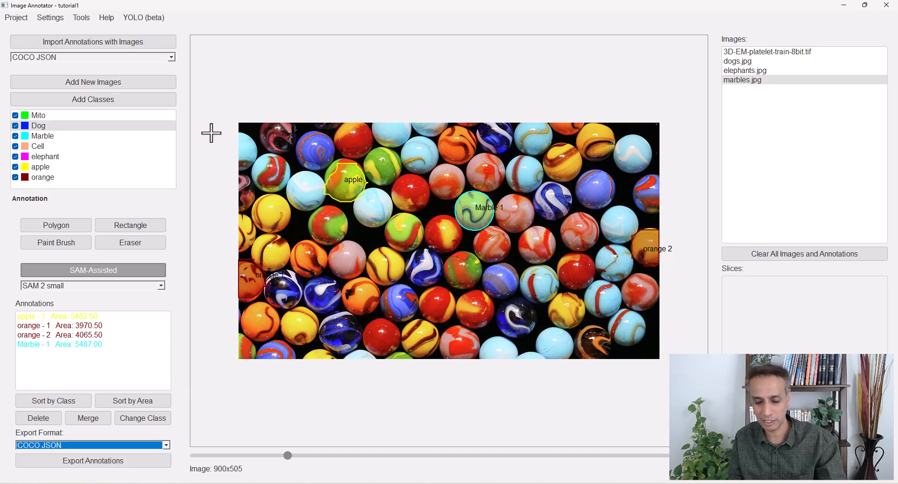
- Close the tutorial1 project
{"action": "key", "text": "ctrl+w"}
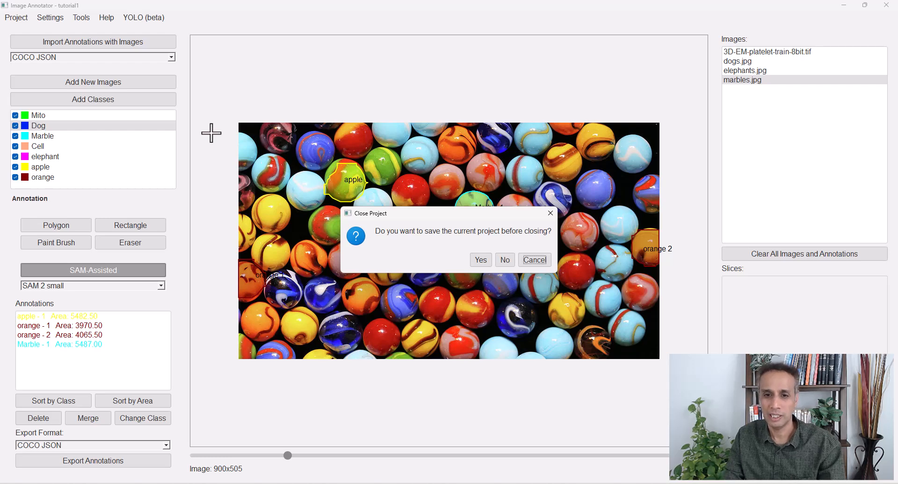
{"action": "key", "text": "Return"}
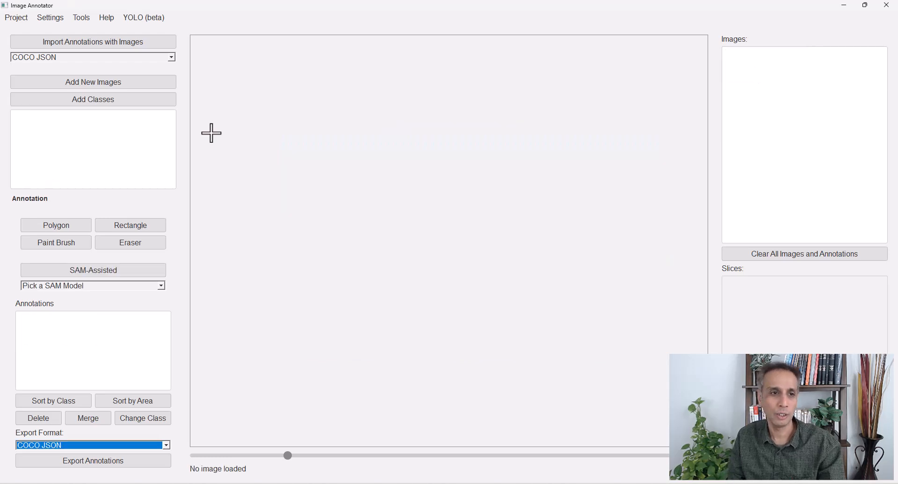
{"action": "left_click", "coordinate": [109, 46]}
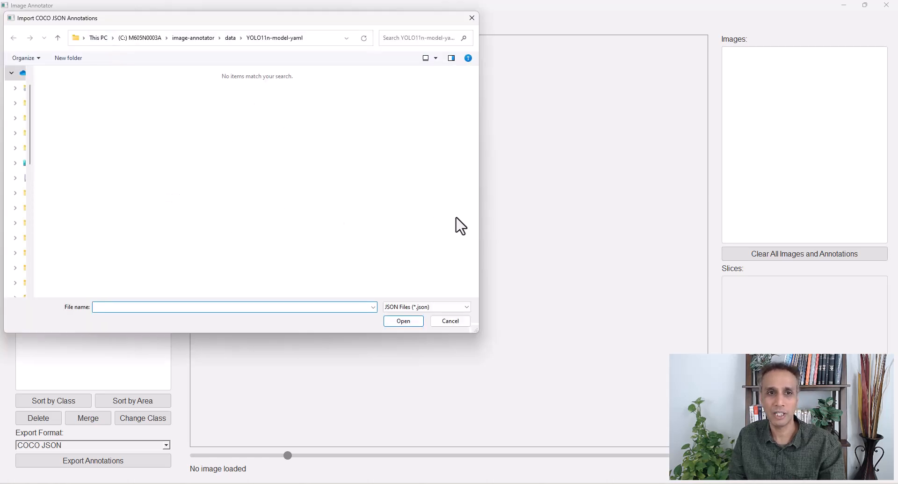
{"action": "left_click", "coordinate": [231, 38]}
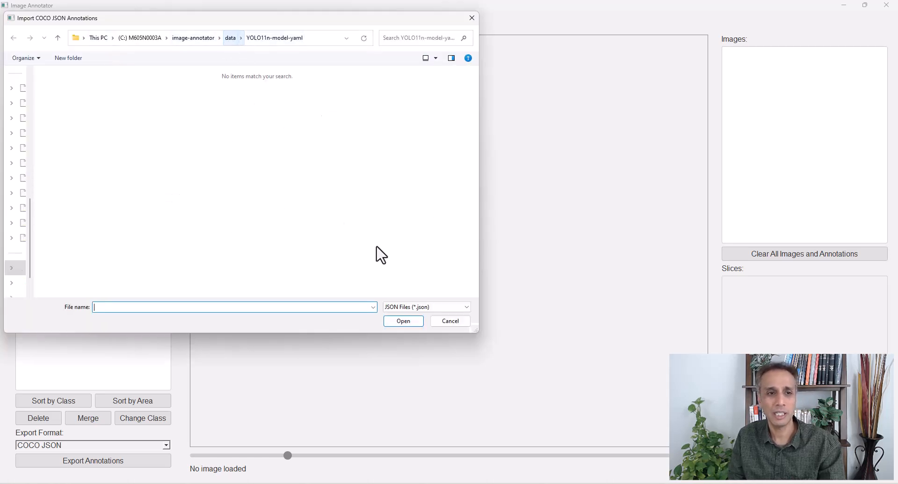
{"action": "left_click", "coordinate": [451, 321]}
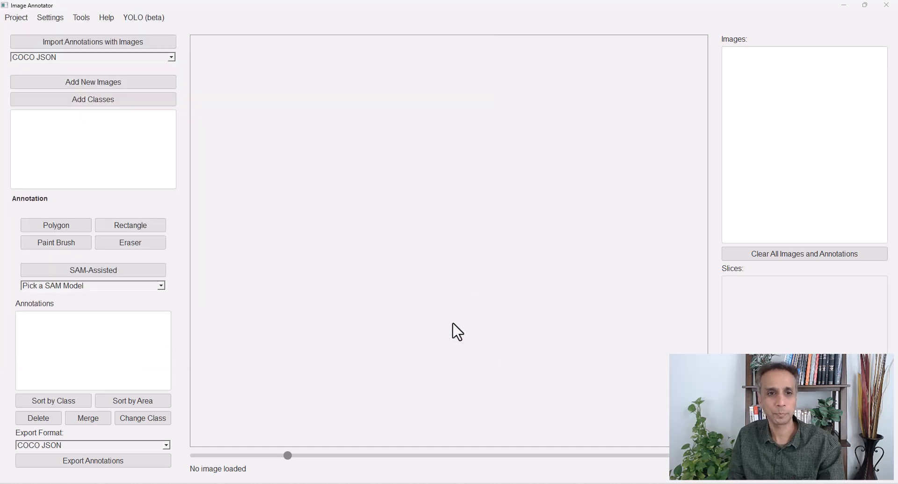
- Open the project test_proj1.iap from the project1 folder
{"action": "left_click", "coordinate": [22, 19]}
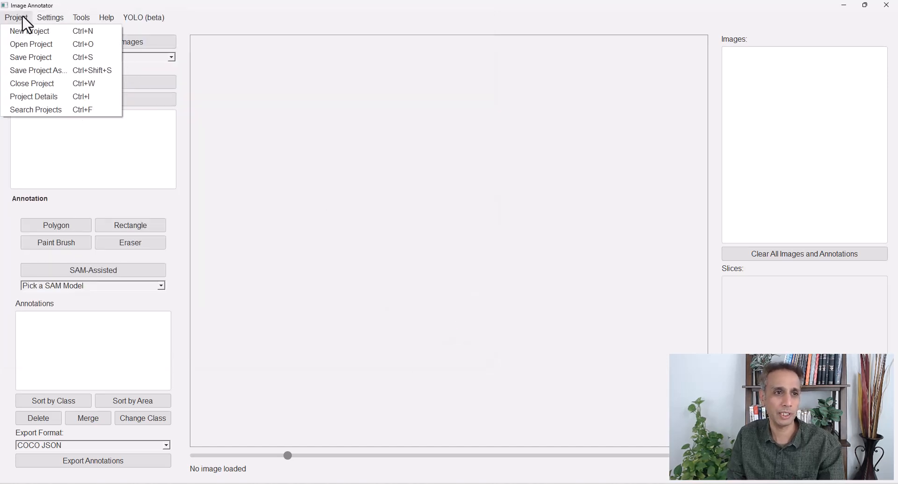
{"action": "left_click", "coordinate": [43, 46]}
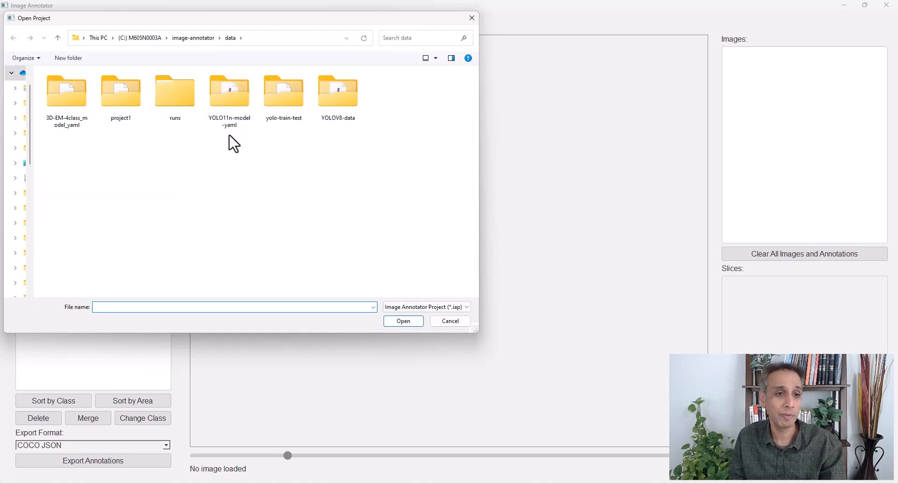
{"action": "double_click", "coordinate": [132, 107]}
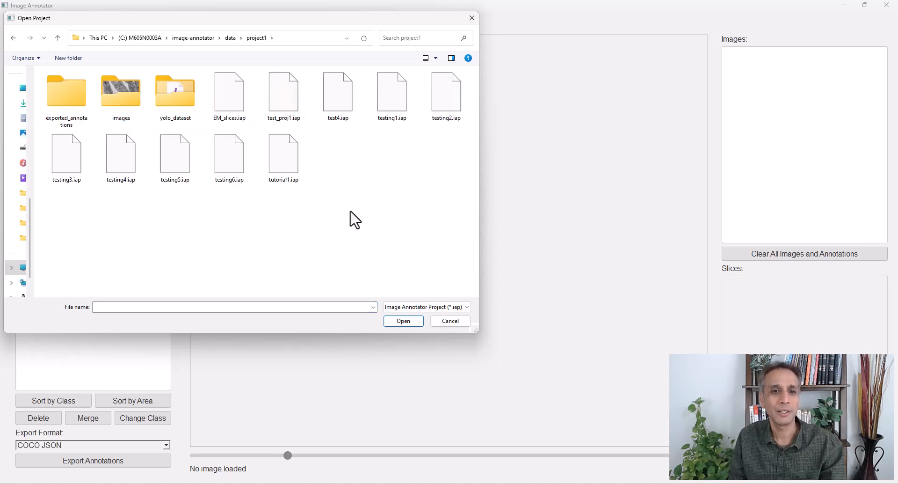
{"action": "double_click", "coordinate": [294, 100]}
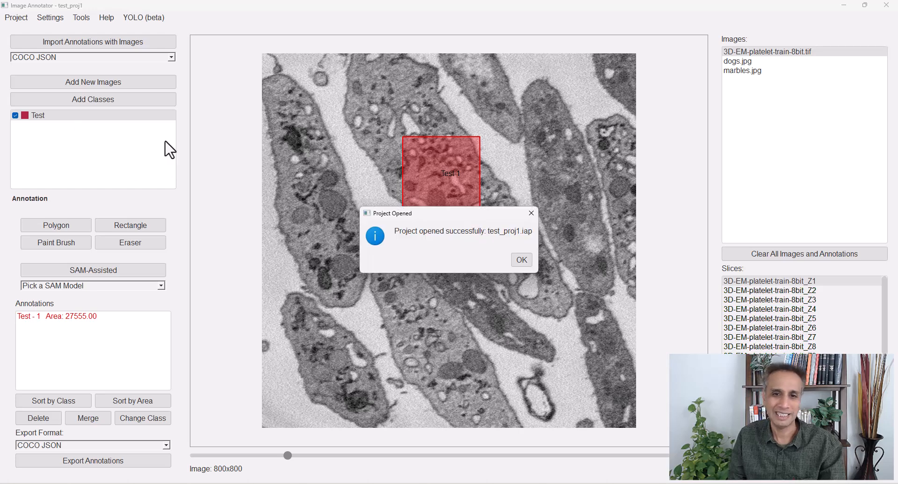
{"action": "left_click", "coordinate": [516, 259]}
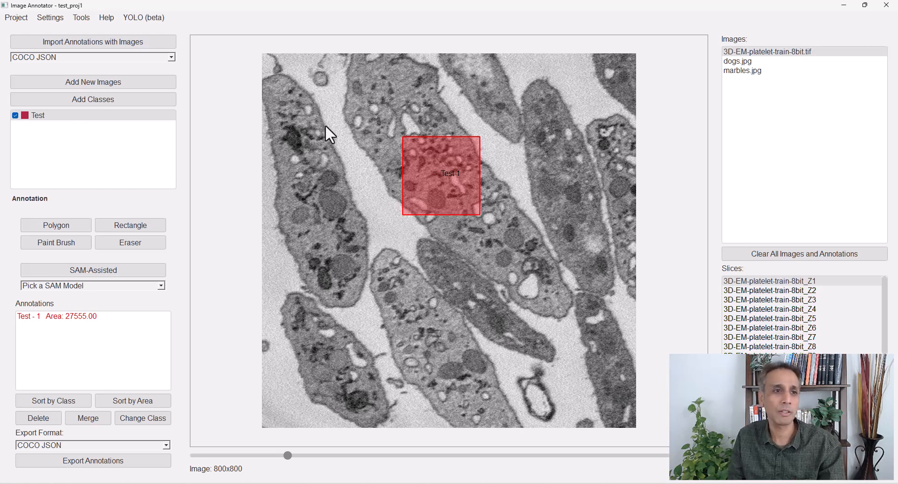
- Open the project testing3.iap and display slice Z5 of the EM platelet stack
{"action": "left_click", "coordinate": [20, 19]}
{"action": "left_click", "coordinate": [33, 43]}
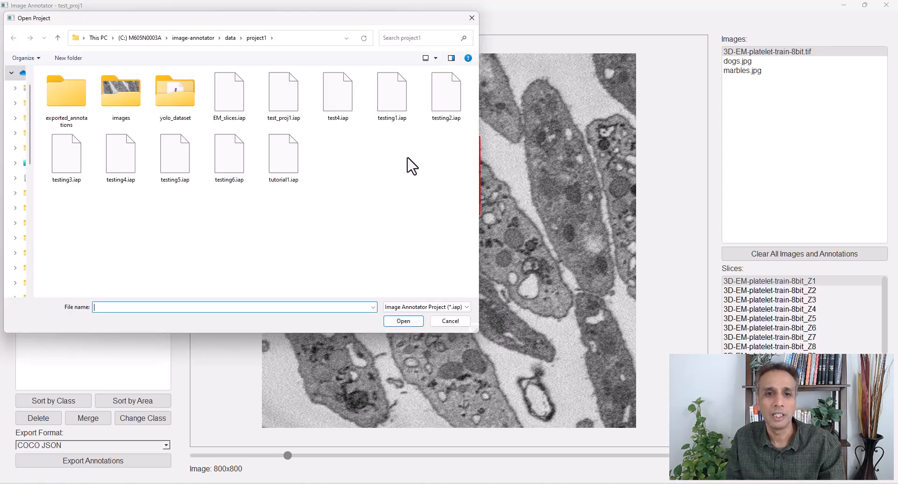
{"action": "double_click", "coordinate": [71, 156]}
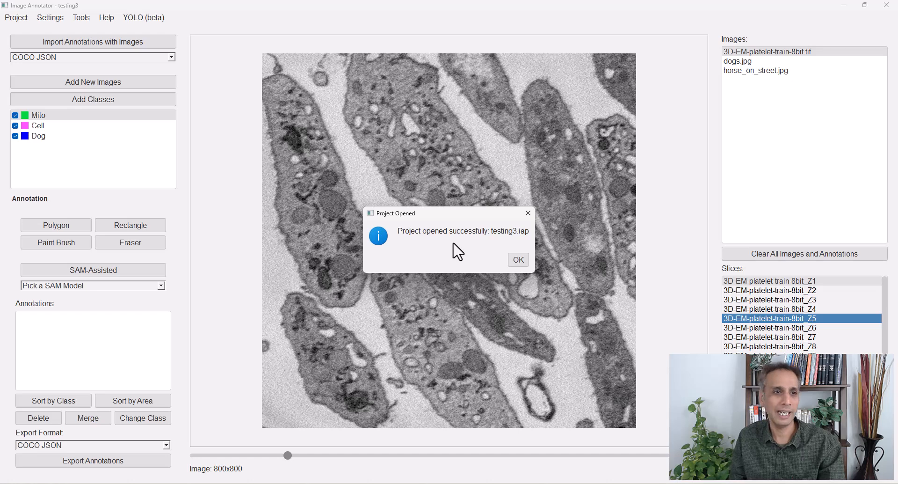
{"action": "left_click", "coordinate": [519, 261]}
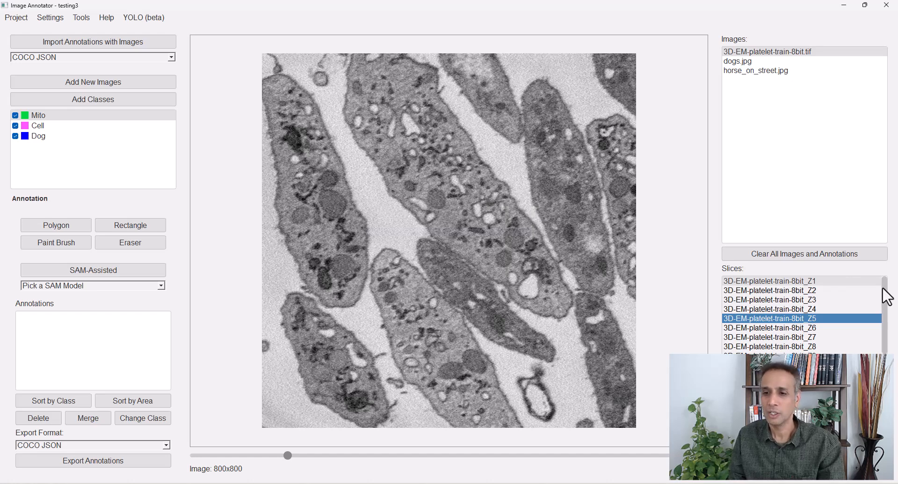
{"action": "left_click", "coordinate": [804, 319]}
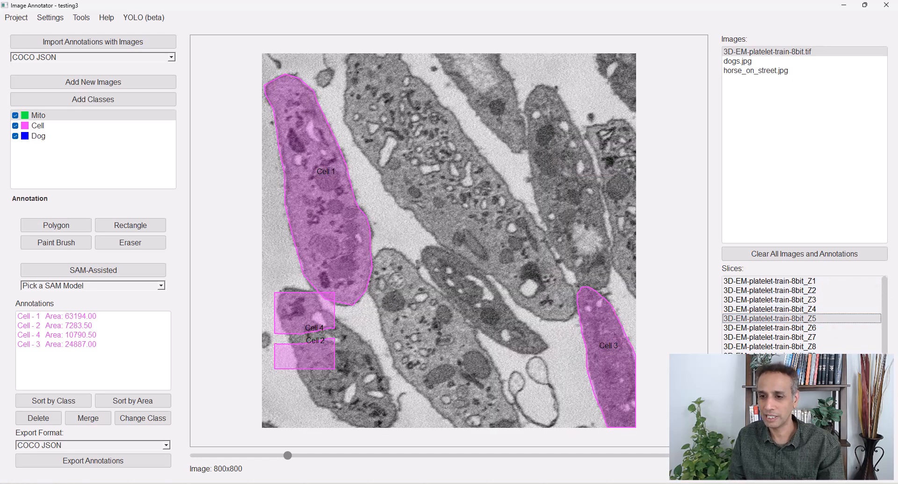
{"action": "left_click", "coordinate": [804, 320]}
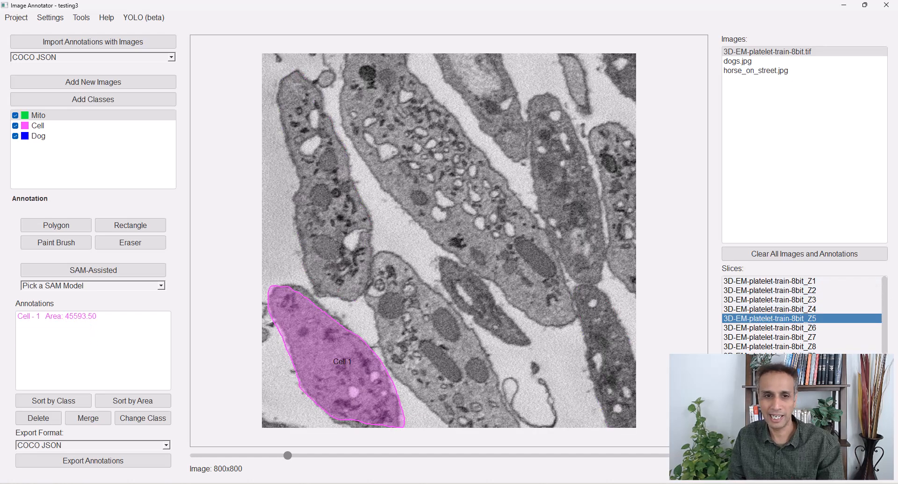
- Display horse_on_street.jpg and try to run YOLO prediction on it
{"action": "left_click", "coordinate": [786, 61]}
{"action": "left_click", "coordinate": [785, 71]}
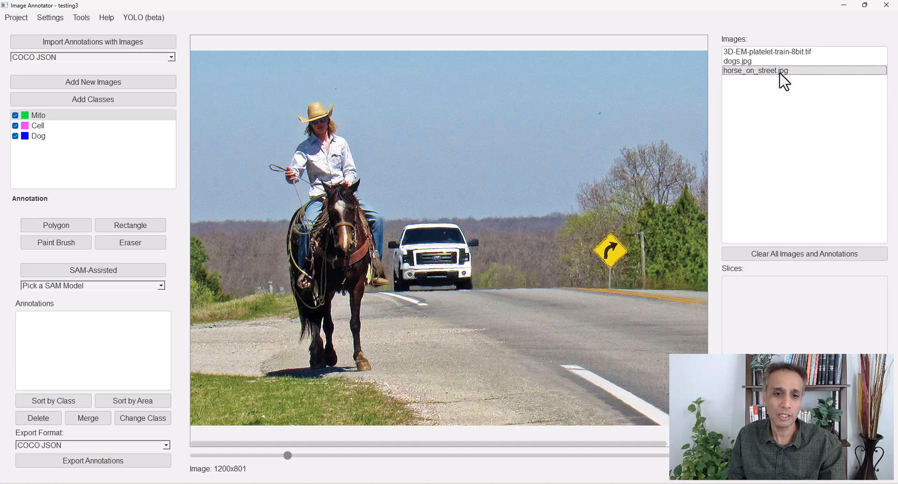
{"action": "right_click", "coordinate": [781, 75]}
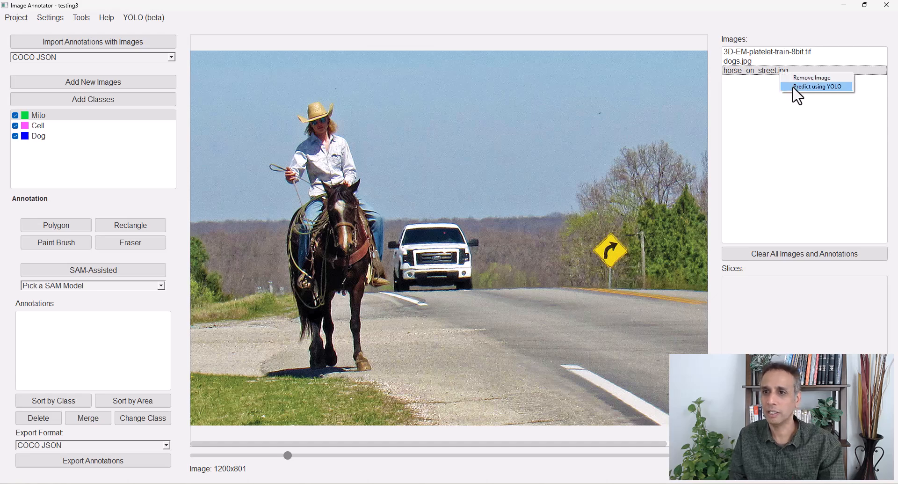
{"action": "left_click", "coordinate": [794, 88]}
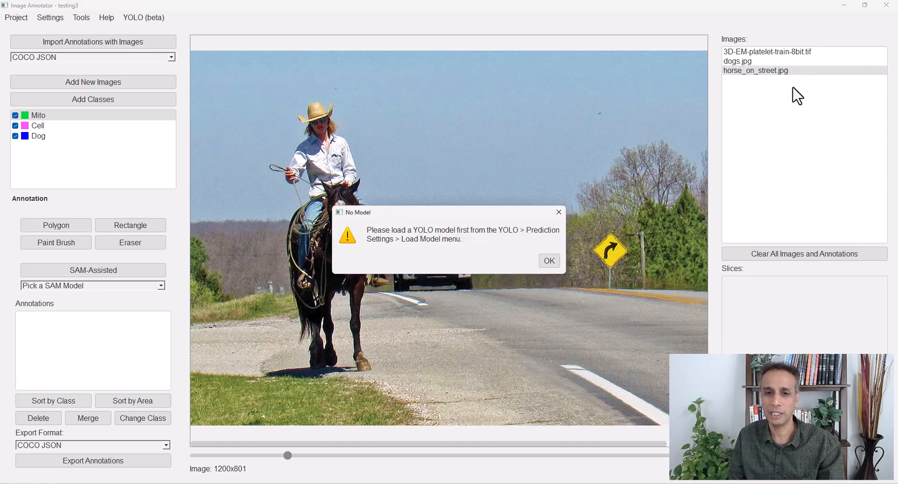
{"action": "left_click", "coordinate": [550, 261]}
- Choose 3DEM_Colab_Trained_4classes.pt from the 3D-EM-4class_model_yaml folder as the YOLO prediction model file
{"action": "left_click", "coordinate": [154, 19]}
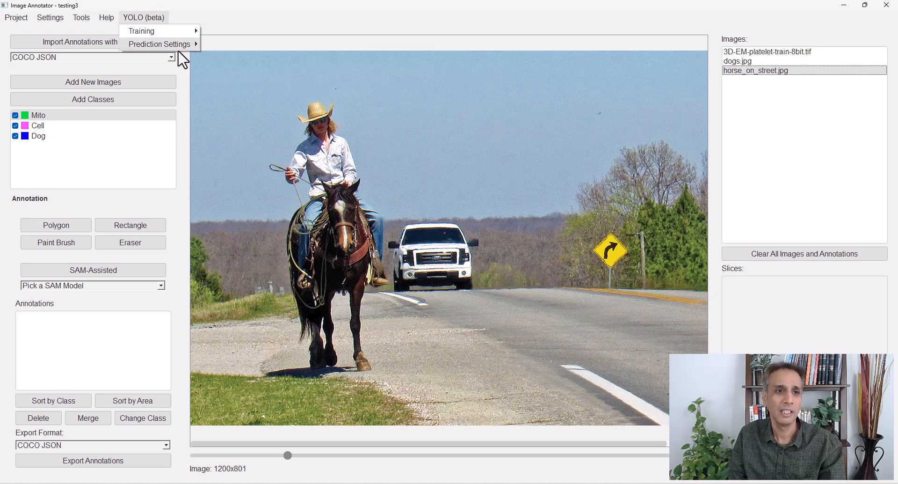
{"action": "mouse_move", "coordinate": [182, 44]}
{"action": "left_click", "coordinate": [214, 46]}
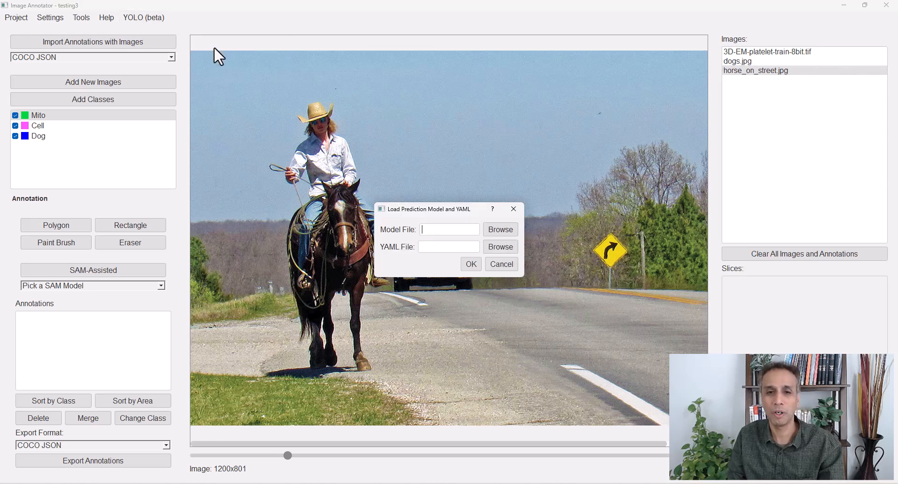
{"action": "left_click", "coordinate": [491, 229]}
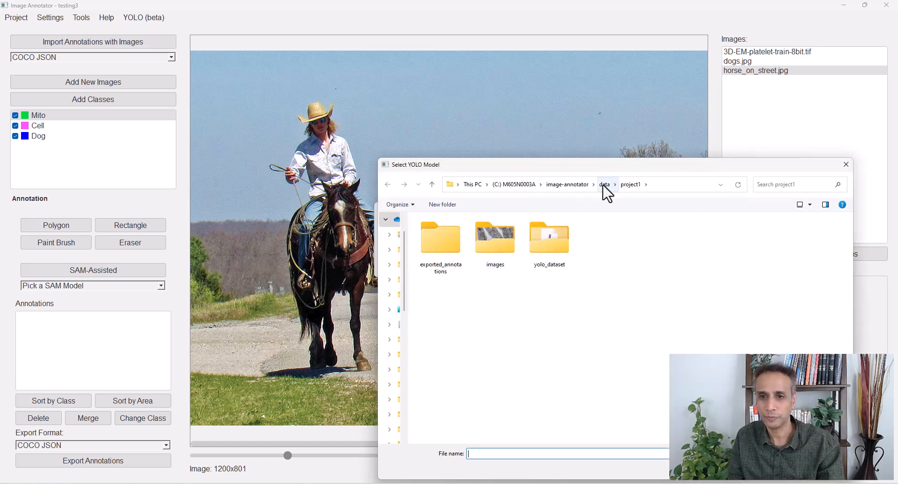
{"action": "left_click", "coordinate": [604, 185]}
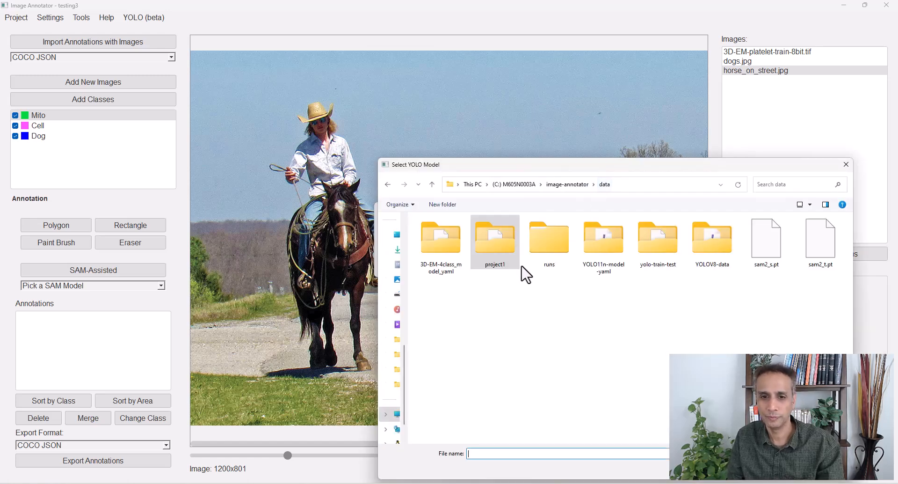
{"action": "double_click", "coordinate": [440, 248]}
{"action": "double_click", "coordinate": [440, 248]}
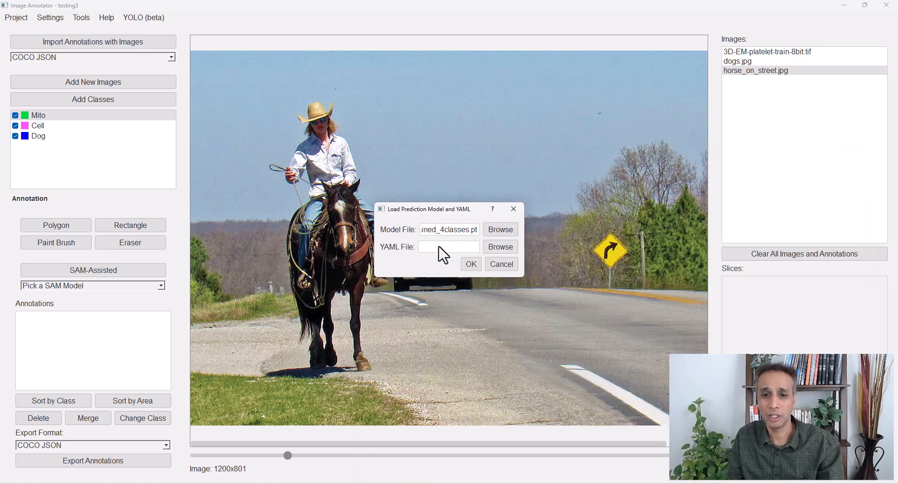
- Add data.yaml from the 3D-EM-4class_model_yaml folder as the YAML file and load the four-class EM model
{"action": "left_click", "coordinate": [501, 244]}
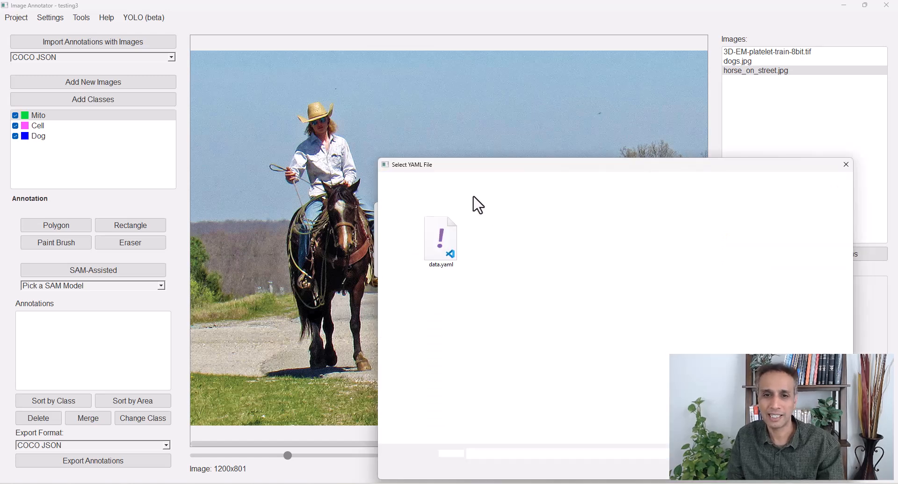
{"action": "left_click", "coordinate": [447, 244]}
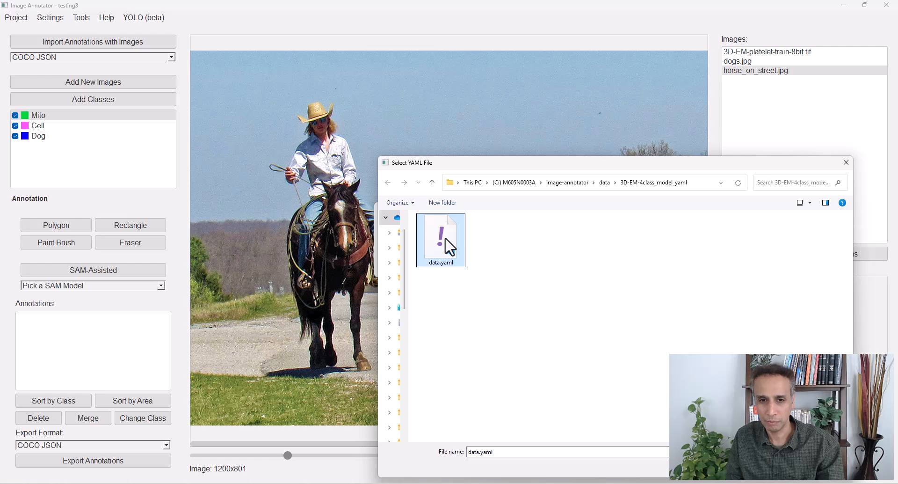
{"action": "double_click", "coordinate": [446, 244]}
{"action": "left_click", "coordinate": [471, 263]}
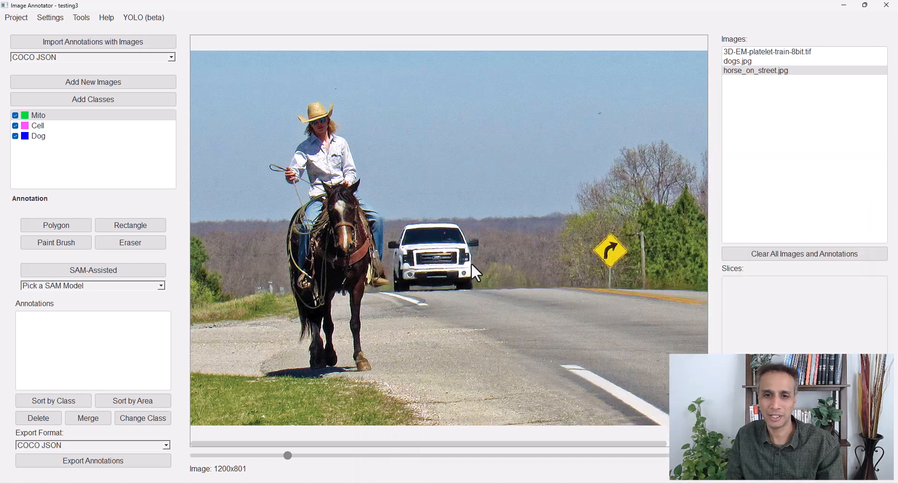
{"action": "left_click", "coordinate": [547, 262]}
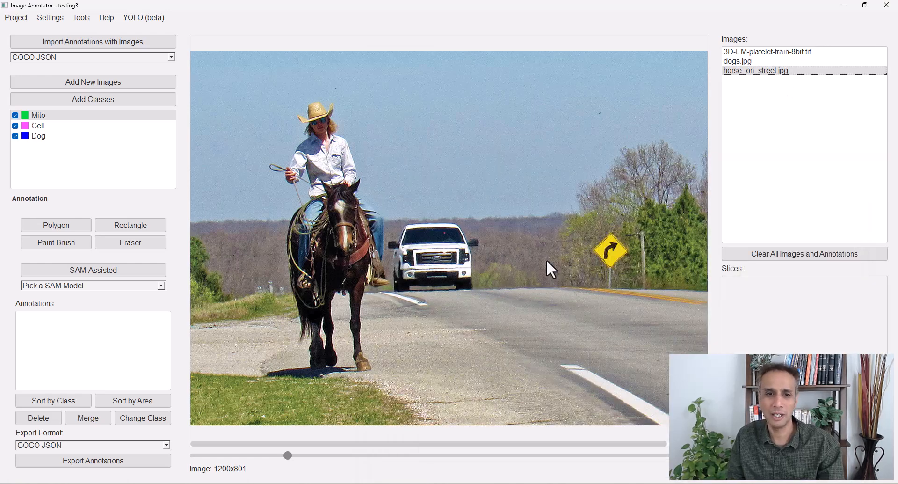
- Run YOLO prediction on horse_on_street.jpg with the four-class EM model
{"action": "right_click", "coordinate": [747, 74]}
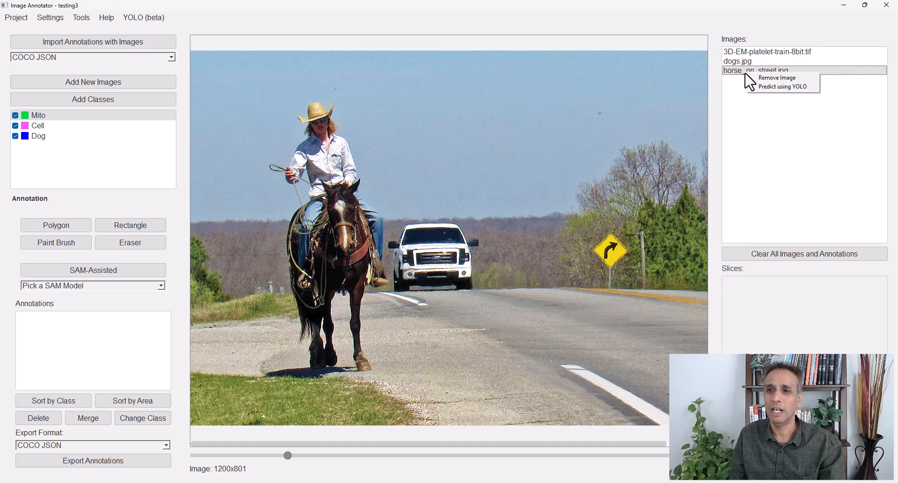
{"action": "left_click", "coordinate": [771, 87]}
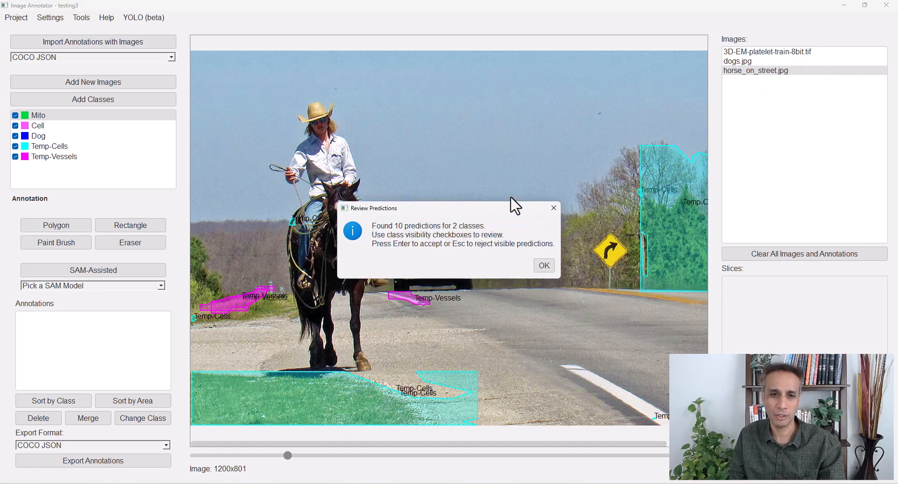
{"action": "left_click", "coordinate": [543, 266]}
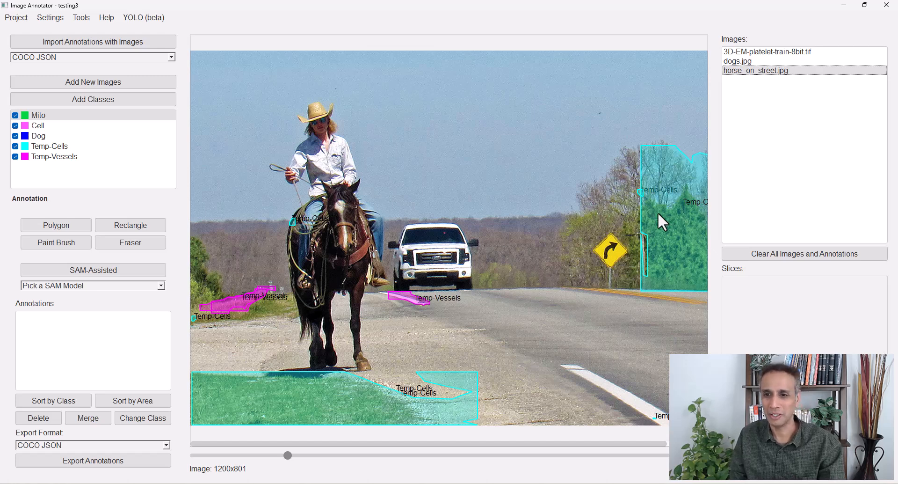
- Lower the confidence threshold for YOLO prediction
{"action": "left_click", "coordinate": [143, 19]}
{"action": "mouse_move", "coordinate": [165, 46]}
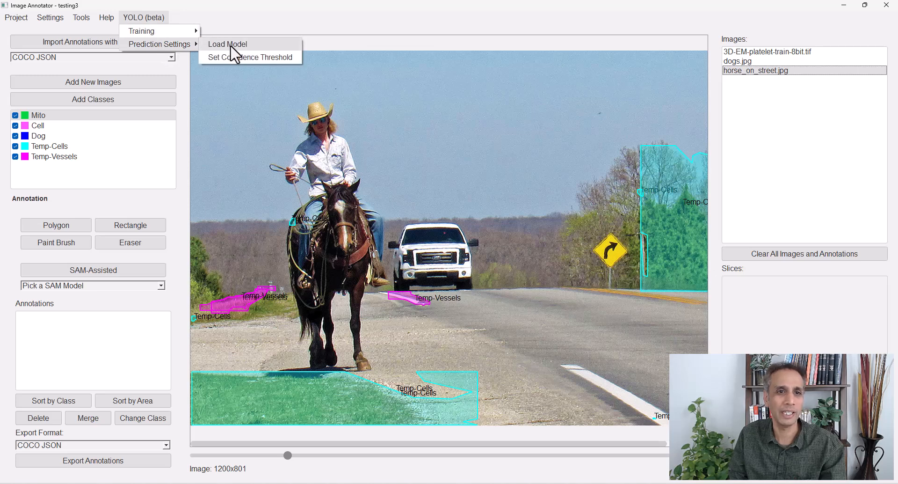
{"action": "left_click", "coordinate": [236, 54]}
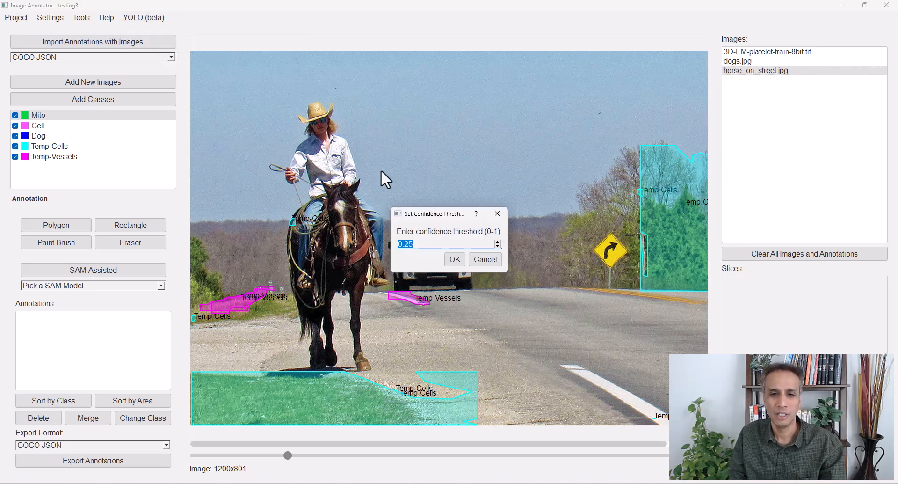
{"action": "type", "text": "0"}
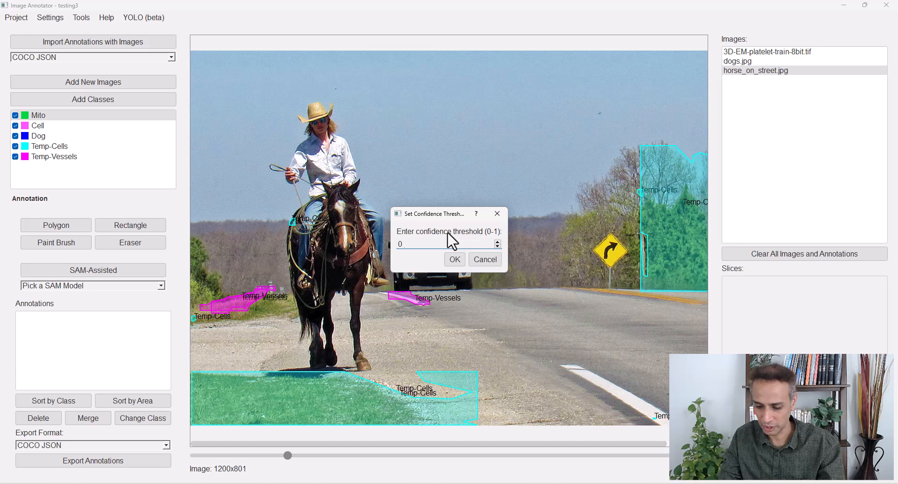
{"action": "left_click", "coordinate": [455, 260]}
{"action": "left_click", "coordinate": [503, 259]}
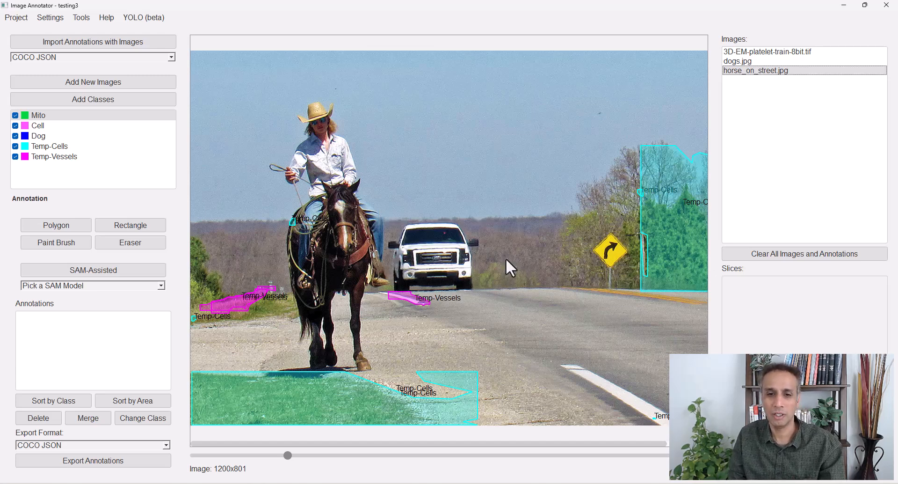
- Rerun YOLO prediction on horse_on_street.jpg using the lowered confidence threshold
{"action": "right_click", "coordinate": [777, 70]}
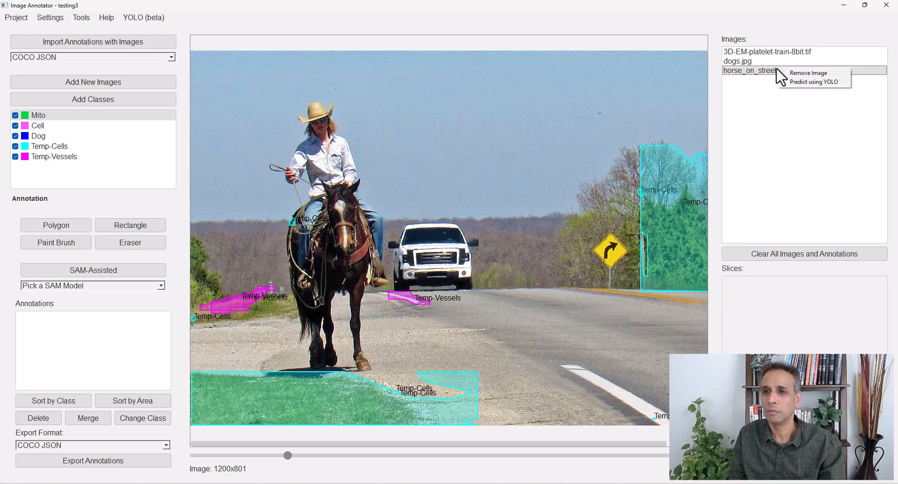
{"action": "left_click", "coordinate": [803, 82]}
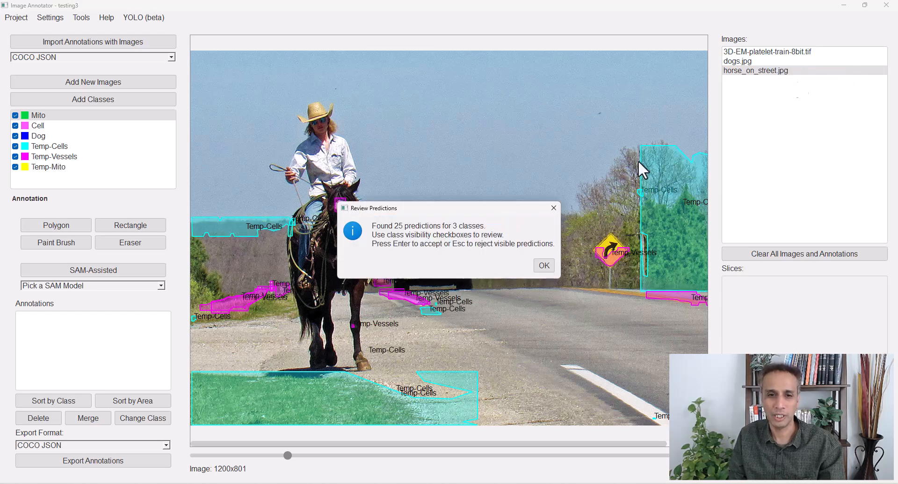
{"action": "left_click", "coordinate": [540, 263]}
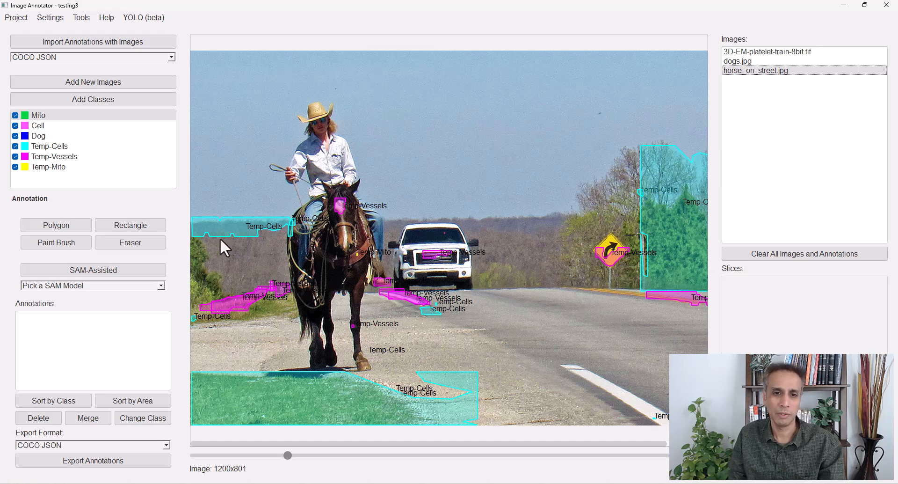
- Choose yolo11n-seg.pt from the YOLO11n-model-yaml folder in data as the YOLO prediction model file
{"action": "left_click", "coordinate": [157, 18]}
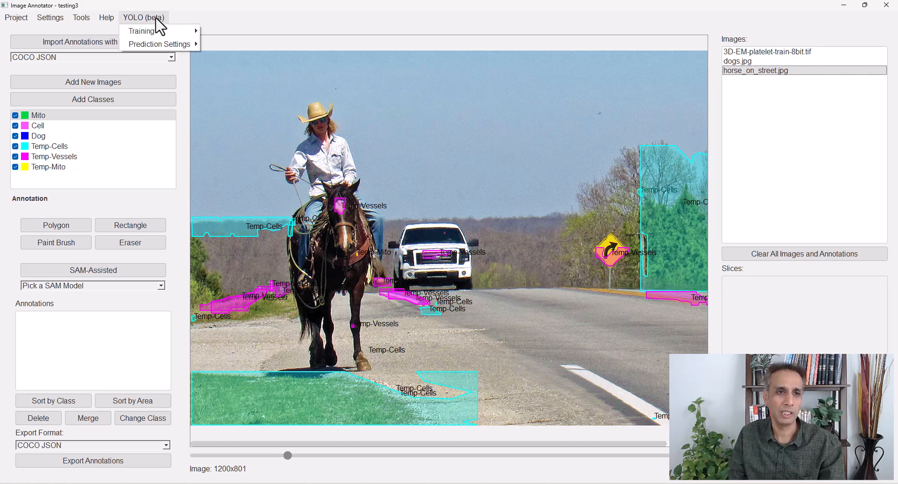
{"action": "mouse_move", "coordinate": [177, 44]}
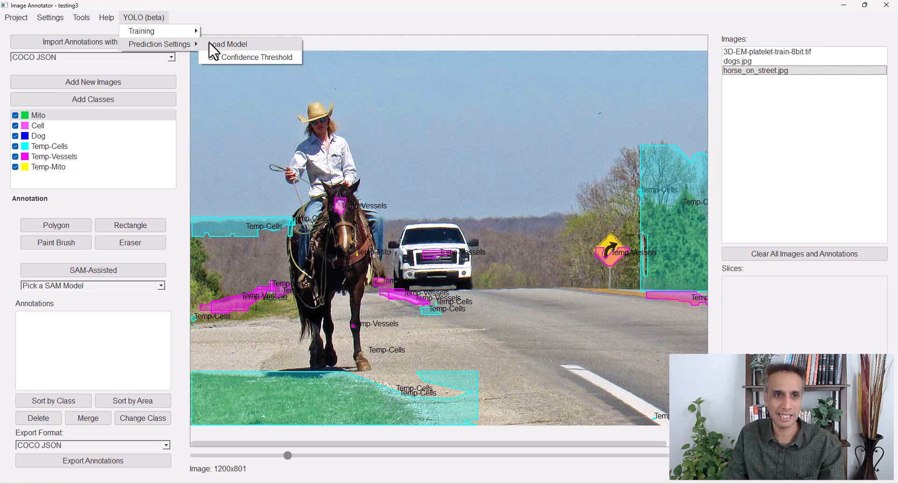
{"action": "left_click", "coordinate": [211, 46]}
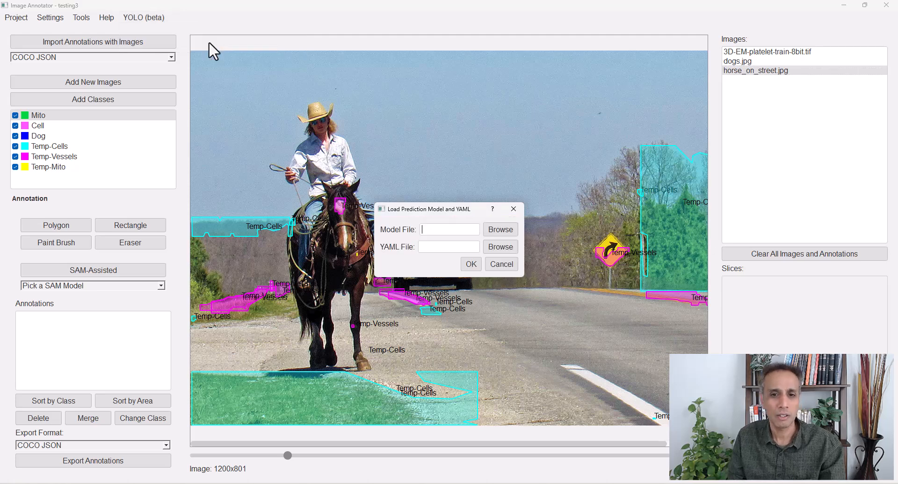
{"action": "left_click", "coordinate": [497, 228]}
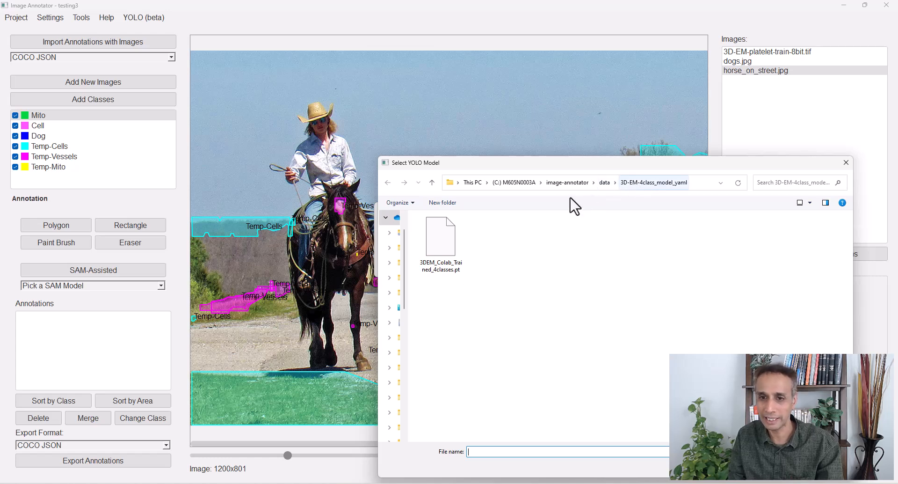
{"action": "left_click", "coordinate": [606, 187]}
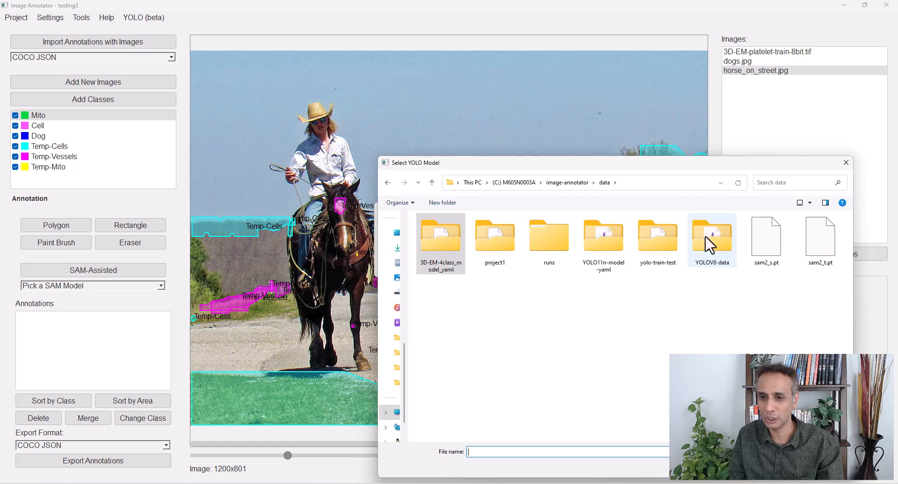
{"action": "double_click", "coordinate": [614, 253]}
{"action": "double_click", "coordinate": [450, 246]}
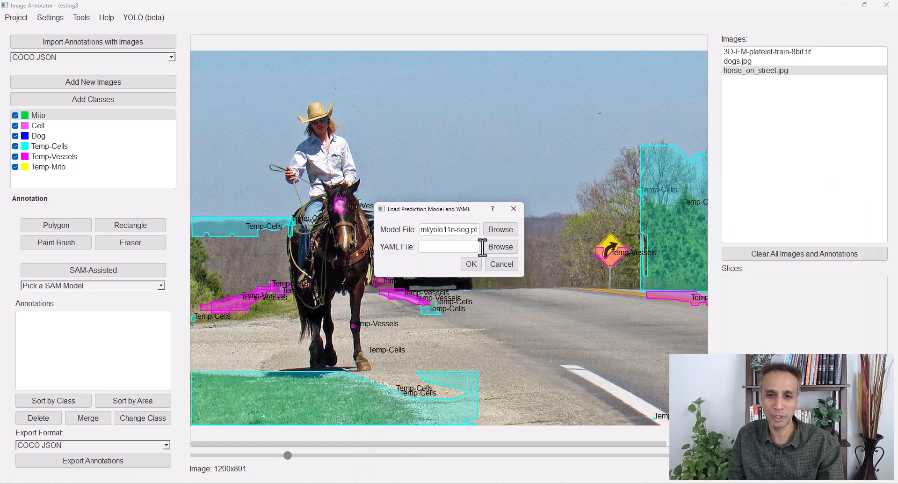
- Add coco8.yaml from the YOLO11n-model-yaml folder as the YAML file and load the pretrained YOLO11n model
{"action": "left_click", "coordinate": [497, 248]}
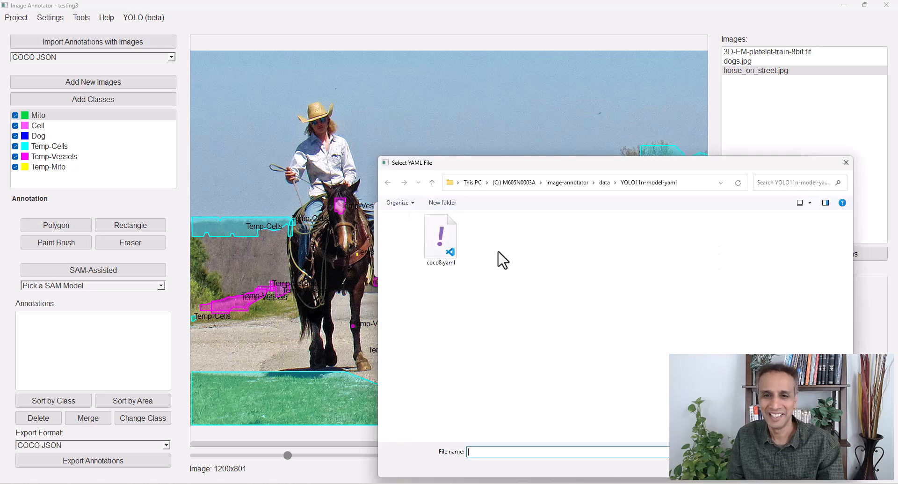
{"action": "double_click", "coordinate": [439, 239]}
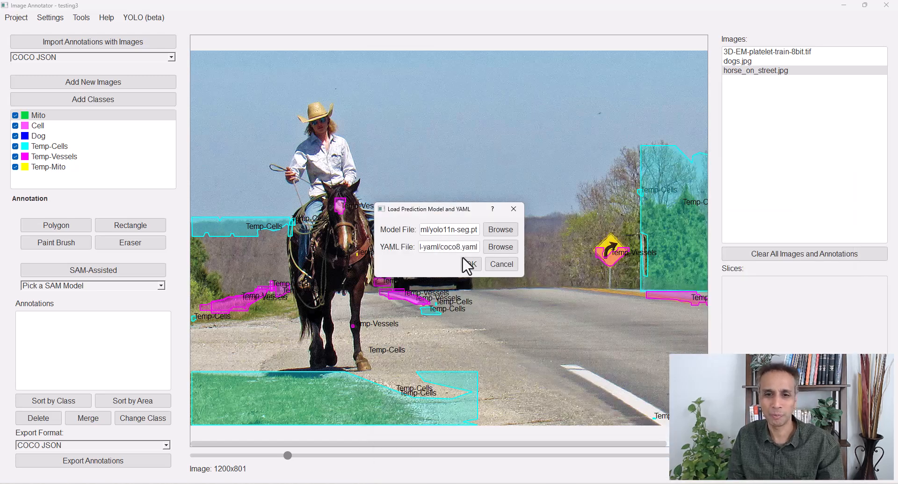
{"action": "left_click", "coordinate": [473, 266]}
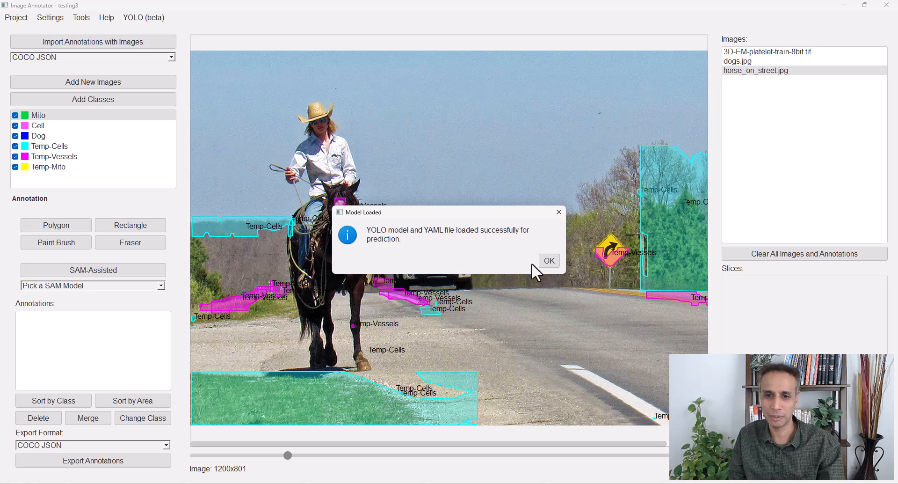
{"action": "left_click", "coordinate": [549, 261]}
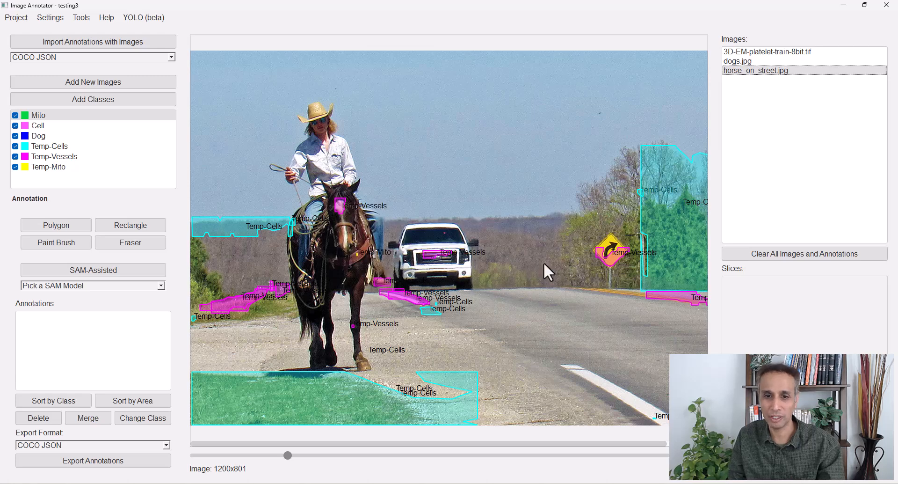
- Run YOLO prediction on horse_on_street.jpg with the pretrained YOLO11n model and reject all the temporary predictions
{"action": "right_click", "coordinate": [739, 72]}
{"action": "left_click", "coordinate": [753, 88]}
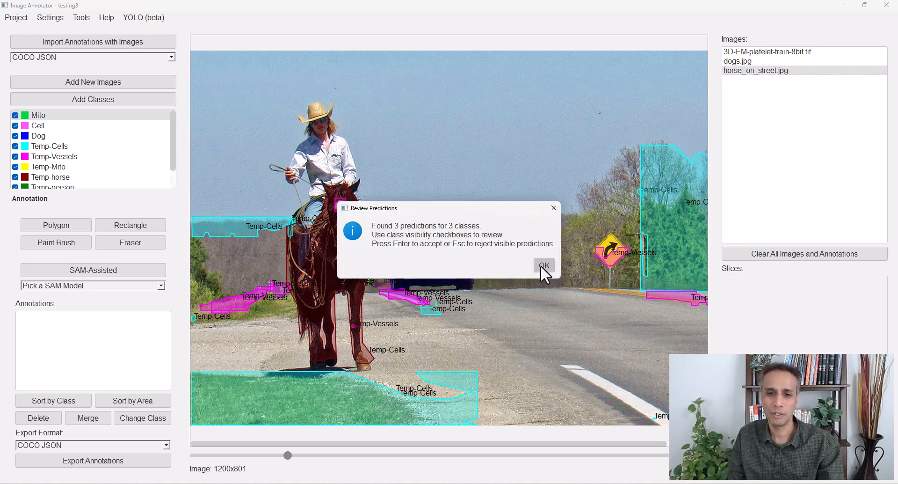
{"action": "left_click", "coordinate": [543, 265]}
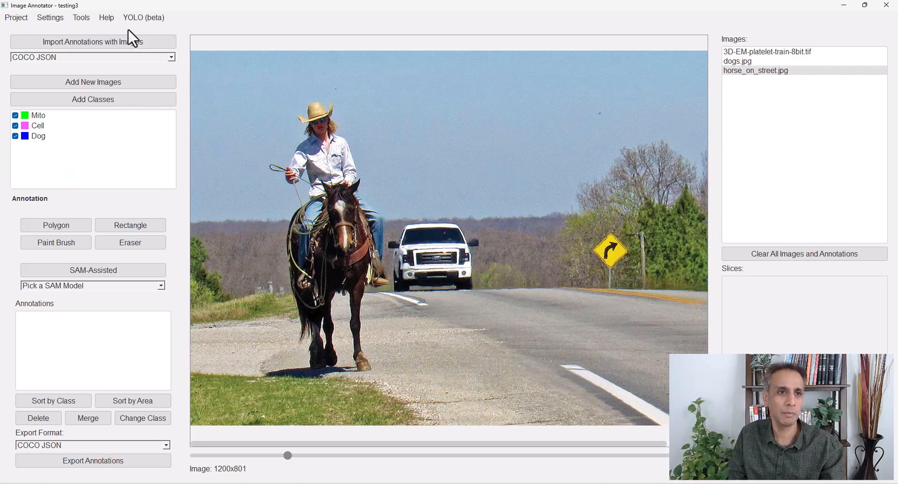
- Predict on horse_on_street.jpg again with the pretrained YOLO11n model, starting from the image cleared of temporary annotations
{"action": "left_click", "coordinate": [131, 21]}
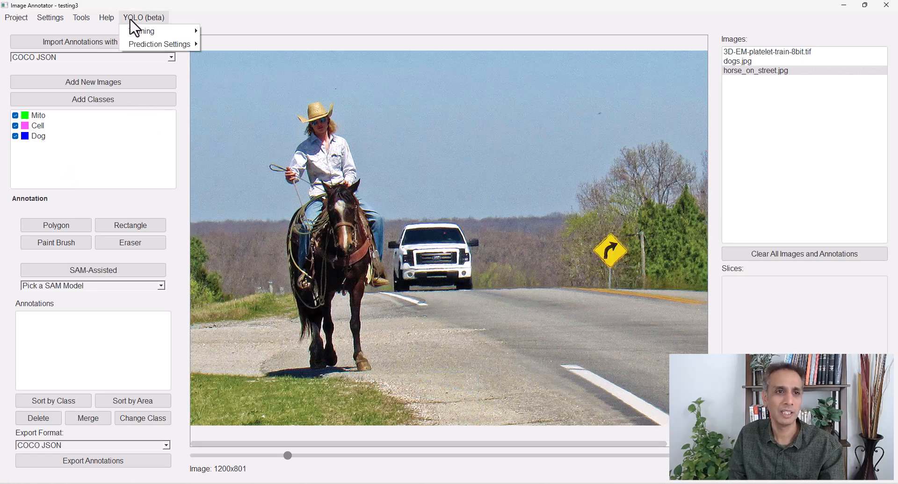
{"action": "left_click", "coordinate": [778, 72]}
{"action": "right_click", "coordinate": [779, 72]}
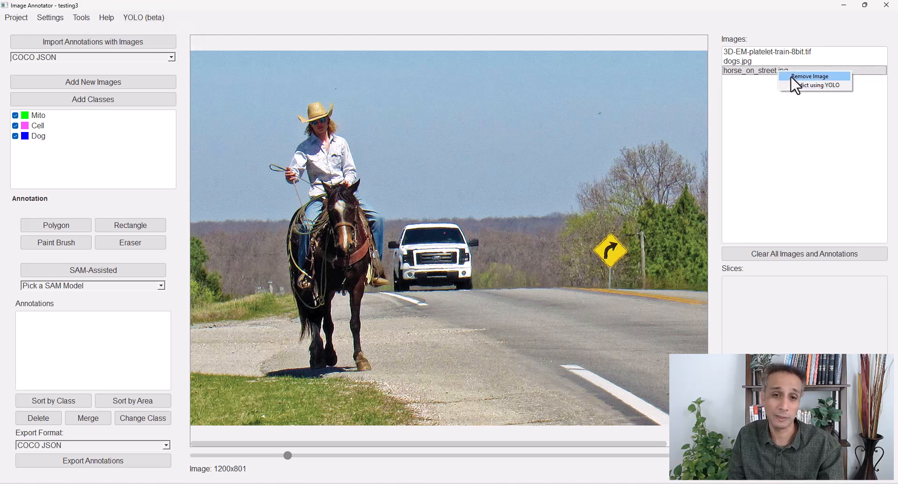
{"action": "left_click", "coordinate": [797, 87]}
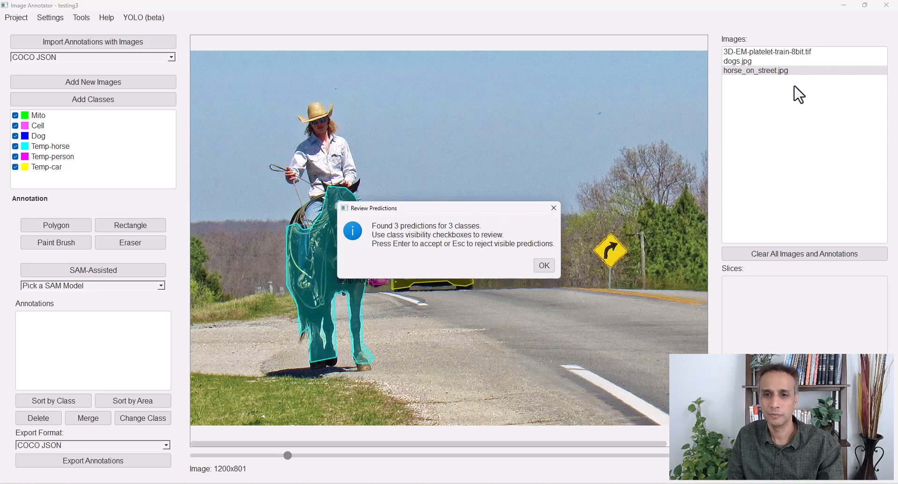
{"action": "left_click", "coordinate": [548, 264]}
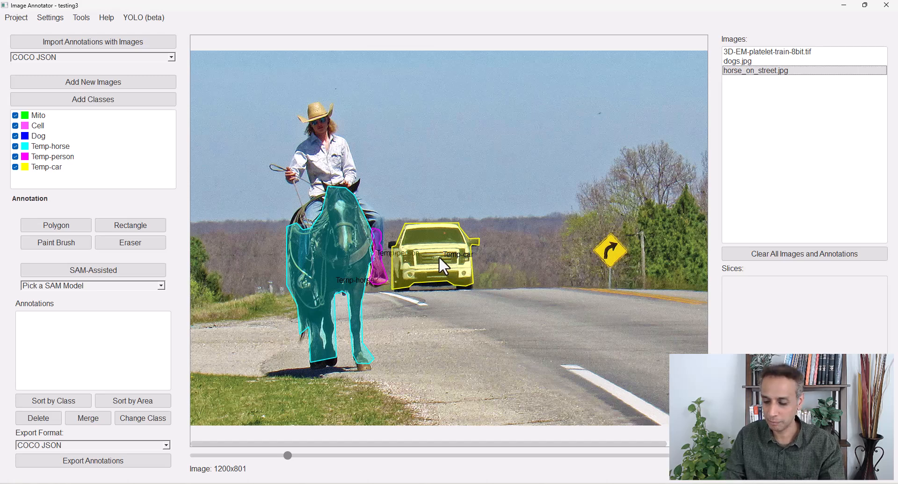
- Accept the temporary horse, person and car predictions on horse_on_street.jpg as permanent annotations, and select the car class
{"action": "key", "text": "Return"}
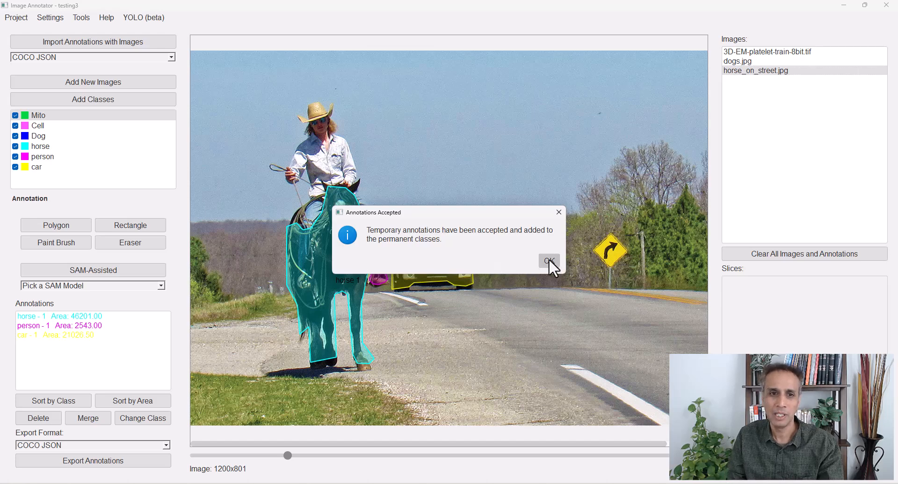
{"action": "left_click", "coordinate": [549, 260]}
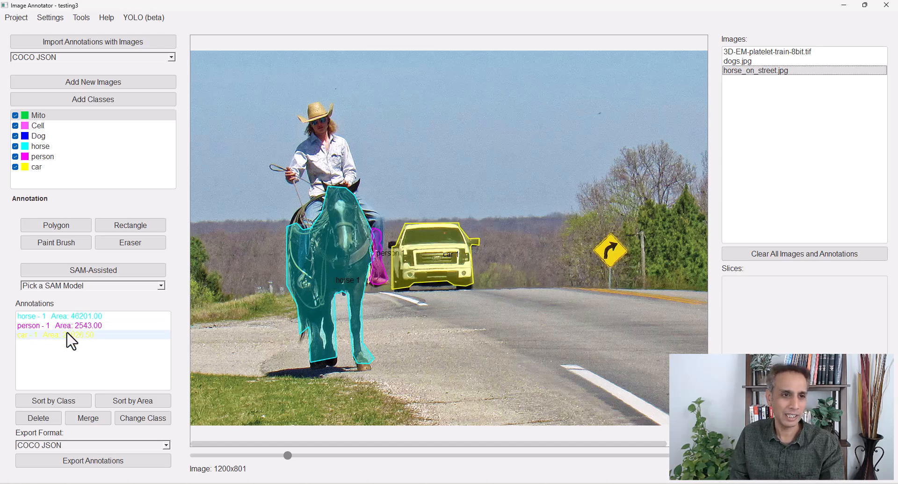
{"action": "left_click", "coordinate": [52, 158]}
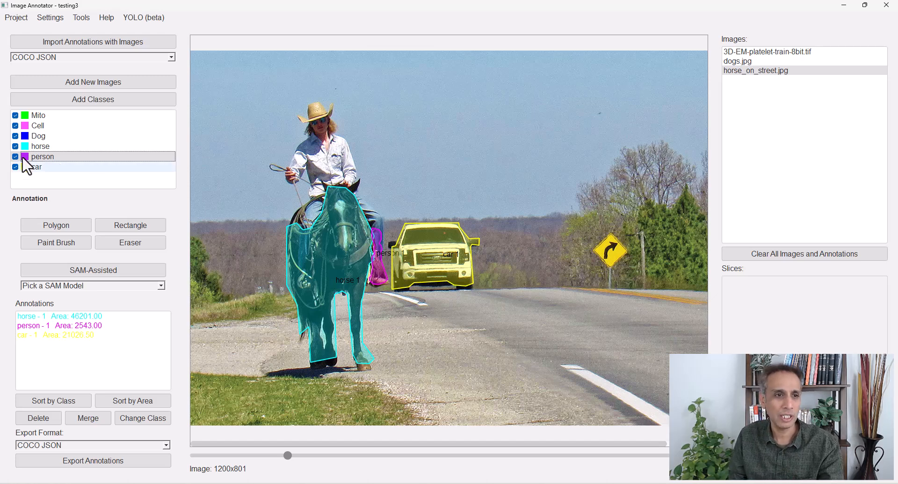
{"action": "left_click", "coordinate": [47, 147]}
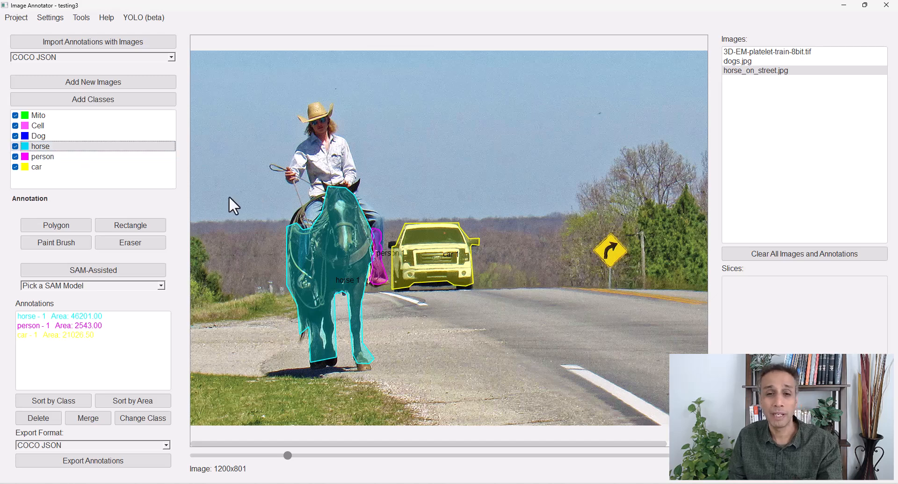
{"action": "left_click", "coordinate": [53, 168]}
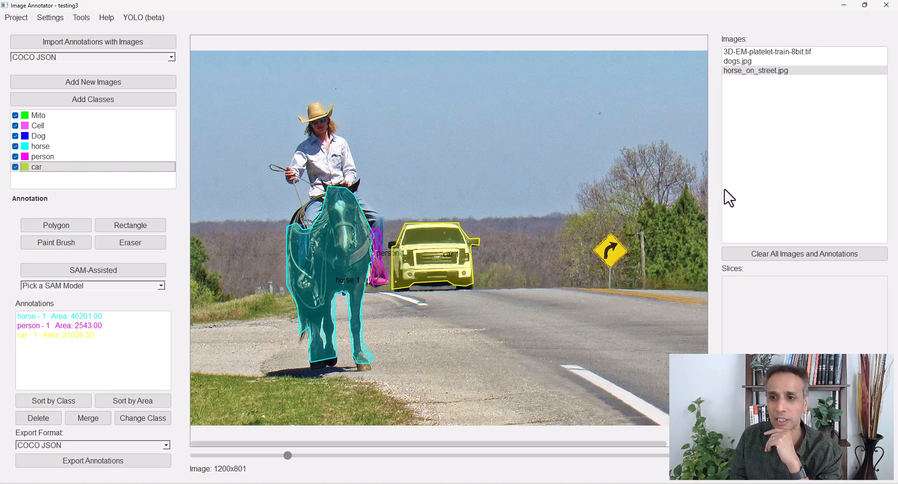
{"action": "left_click", "coordinate": [770, 184]}
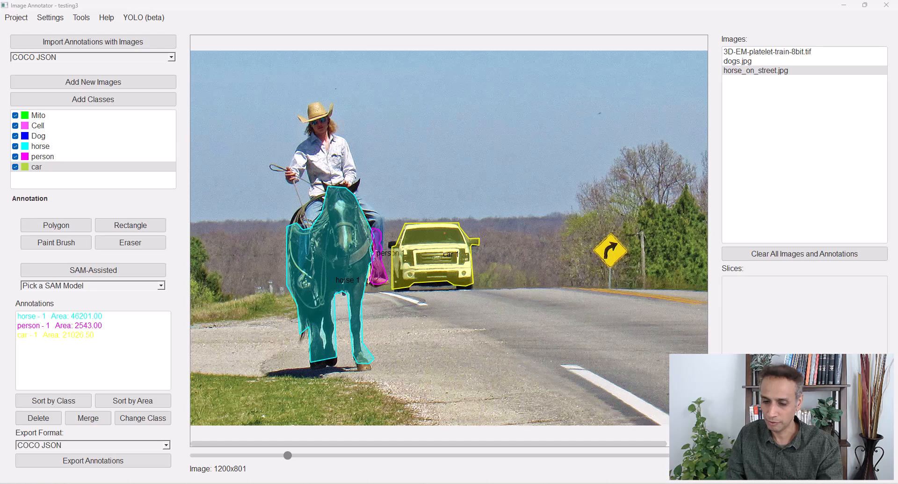
- Open the hidden Secret Snake Game, steer the snake to the red food, and close the game and its score message
{"action": "left_click_drag", "start_coordinate": [346, 482], "coordinate": [469, 146]}
{"action": "key", "text": "Up"}
{"action": "key", "text": "Left"}
{"action": "key", "text": "Up"}
{"action": "key", "text": "Left"}
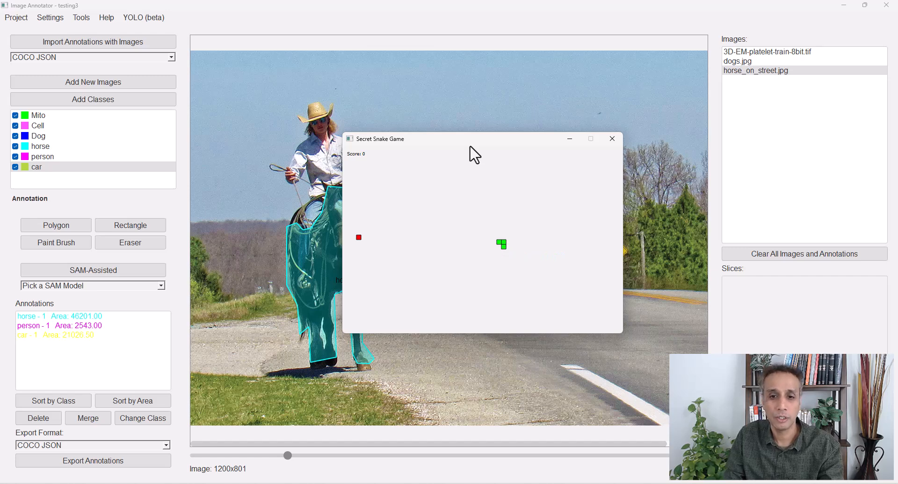
{"action": "key", "text": "Up"}
{"action": "key", "text": "Left"}
{"action": "key", "text": "Down"}
{"action": "key", "text": "Left"}
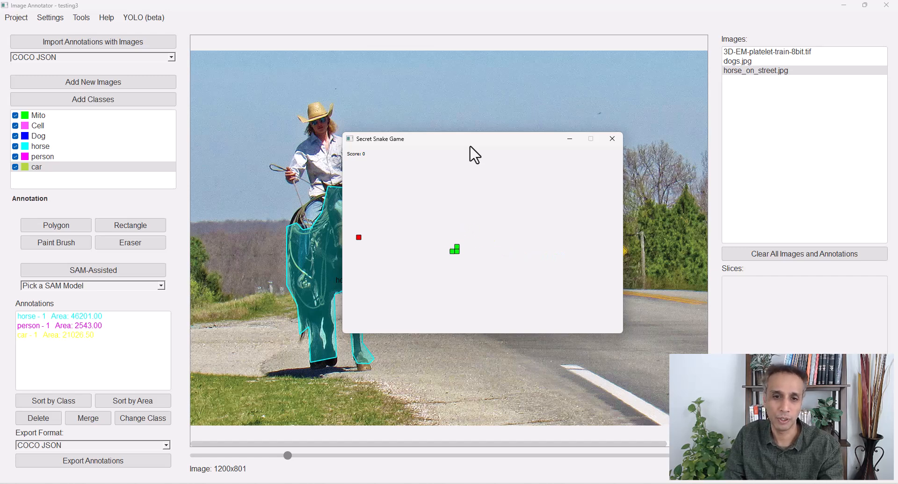
{"action": "key", "text": "Up"}
{"action": "key", "text": "Right"}
{"action": "key", "text": "Down"}
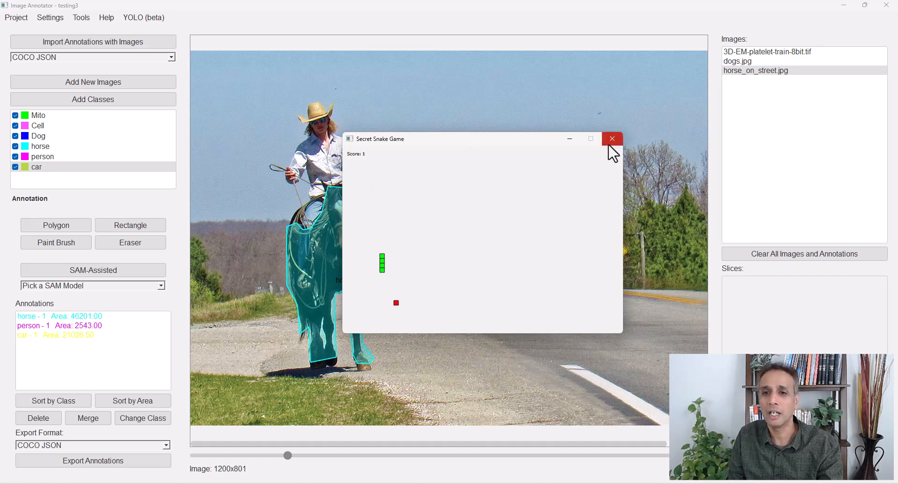
{"action": "left_click", "coordinate": [611, 140]}
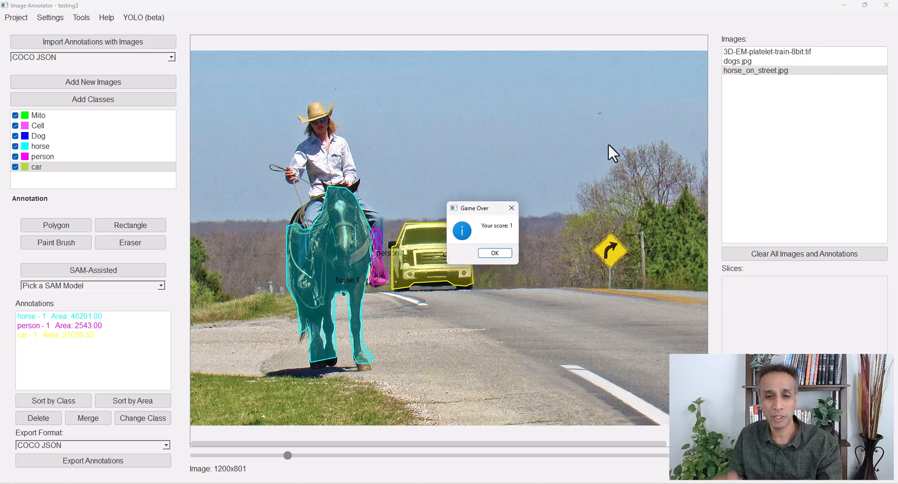
{"action": "left_click", "coordinate": [498, 254]}
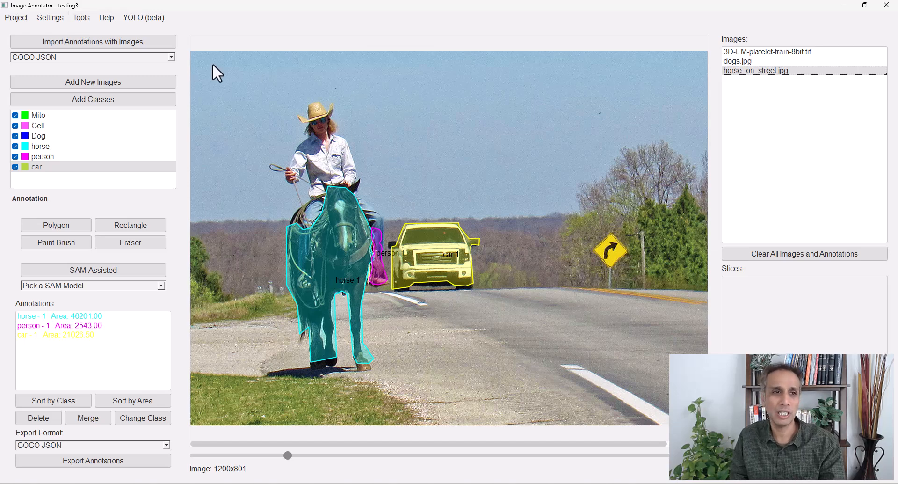
- View the project's annotation statistics with the class distribution, and close them
{"action": "left_click", "coordinate": [82, 23]}
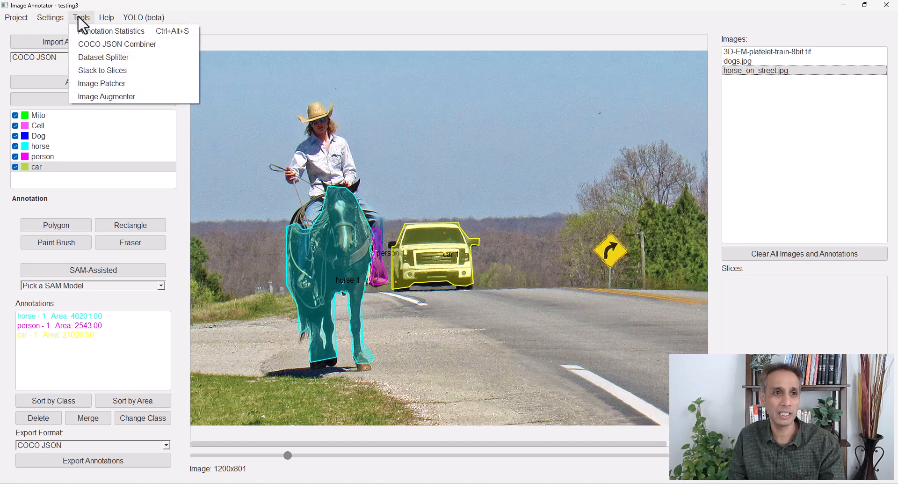
{"action": "left_click", "coordinate": [96, 32]}
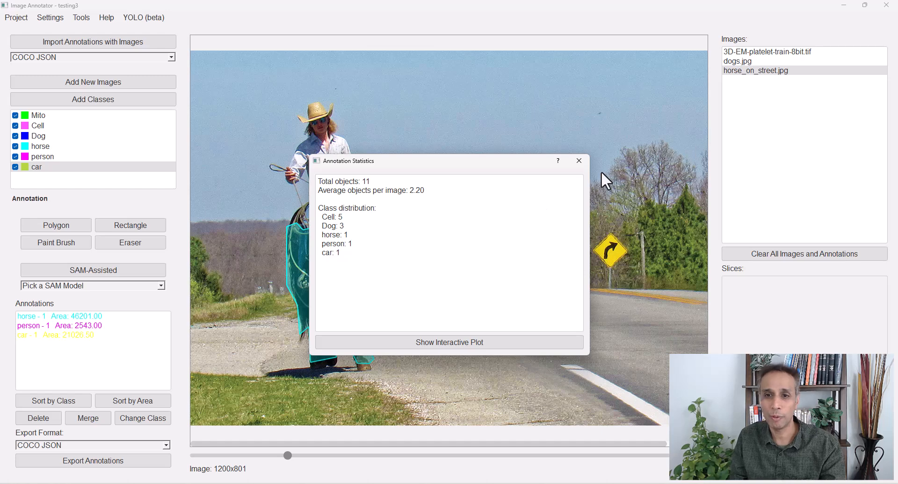
{"action": "left_click", "coordinate": [579, 161]}
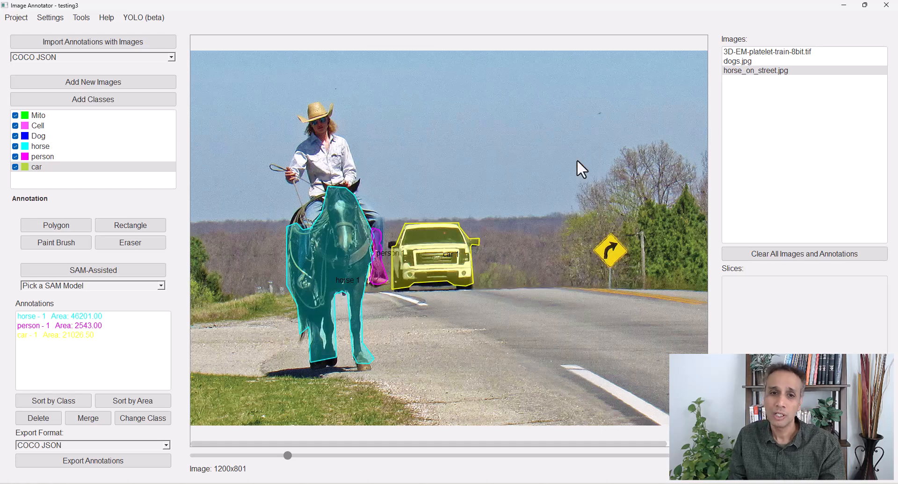
- Review the testing3 project details down to the class distribution and project notes, and close them
{"action": "left_click", "coordinate": [16, 19]}
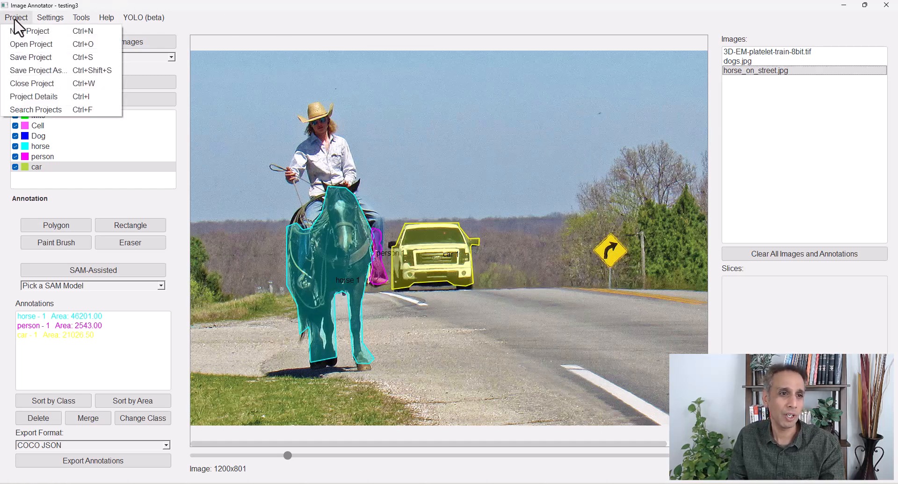
{"action": "left_click", "coordinate": [47, 96]}
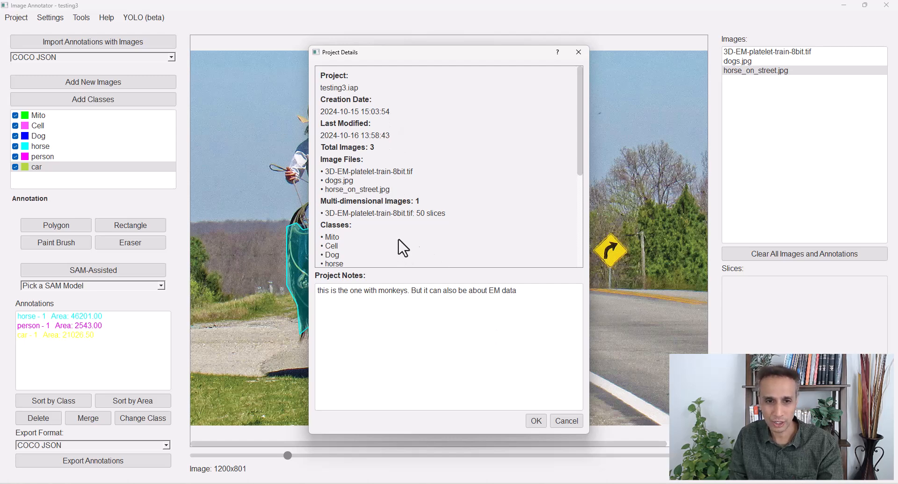
{"action": "scroll", "coordinate": [449, 251], "scroll_direction": "down", "scroll_amount": 6}
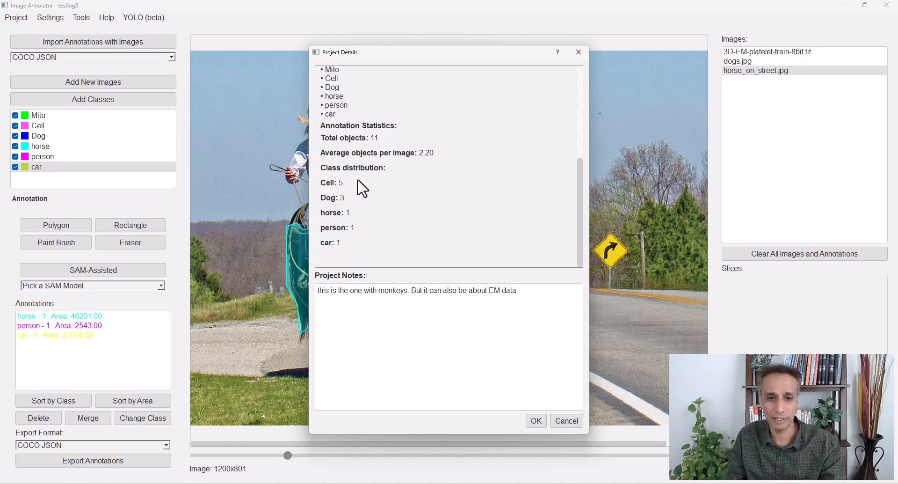
{"action": "left_click", "coordinate": [534, 422]}
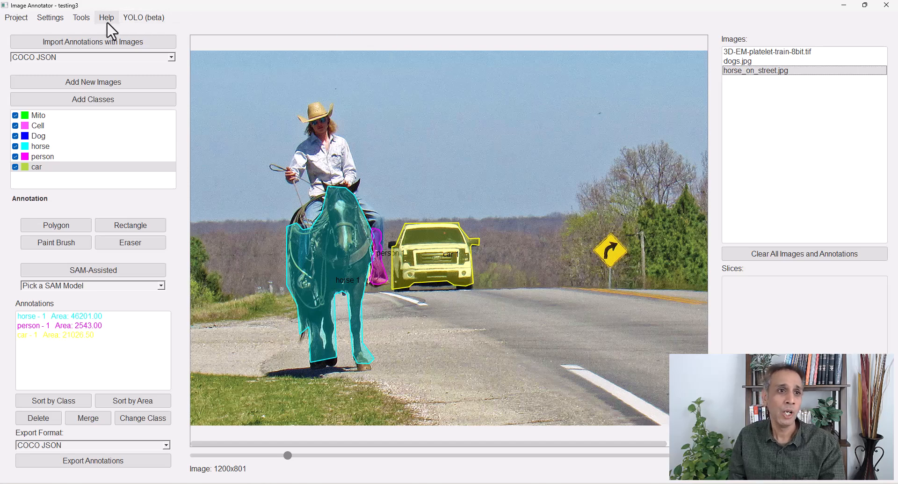
- Open the COCO JSON Combiner to view its file selection slots, and close it without combining files
{"action": "left_click", "coordinate": [84, 19]}
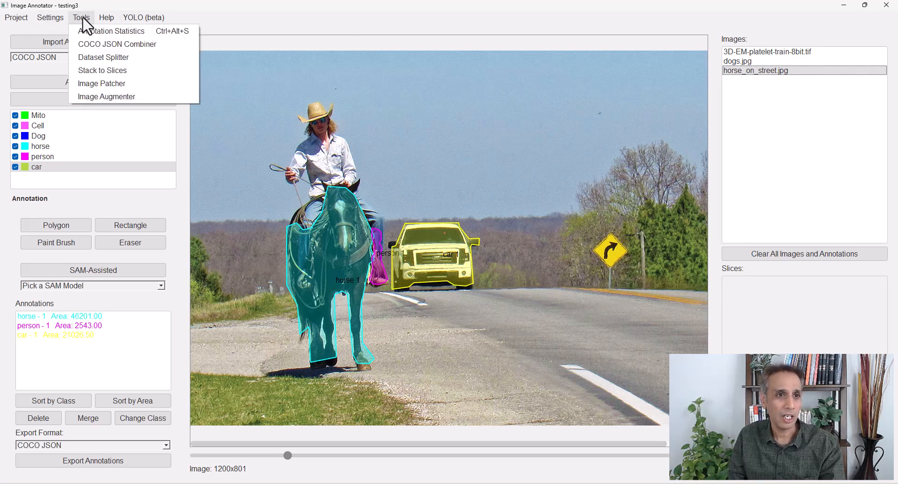
{"action": "left_click", "coordinate": [129, 44]}
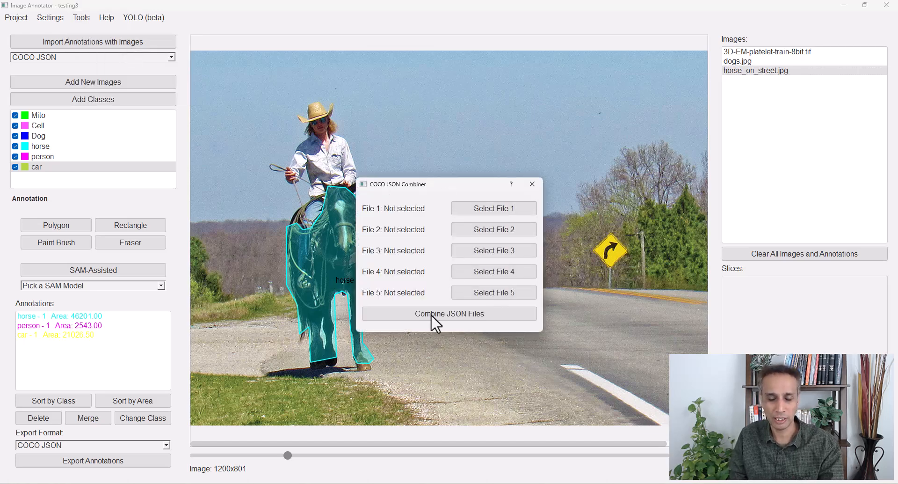
{"action": "left_click", "coordinate": [540, 182]}
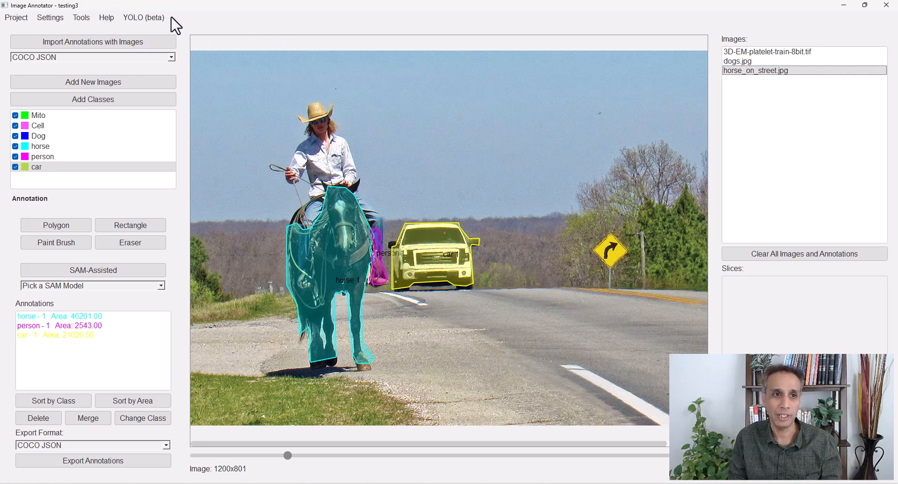
- Open the Dataset Splitter to view its train, validation and test percentage options, and close it without splitting
{"action": "left_click", "coordinate": [79, 19]}
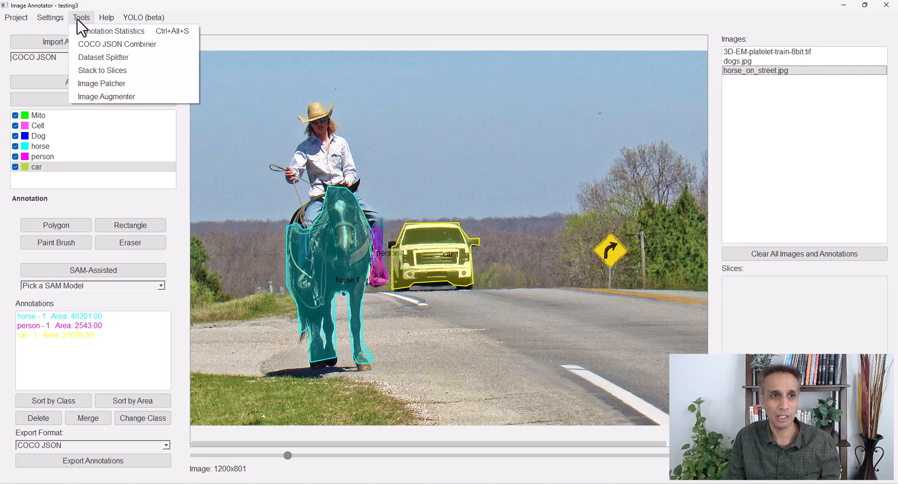
{"action": "left_click", "coordinate": [115, 58]}
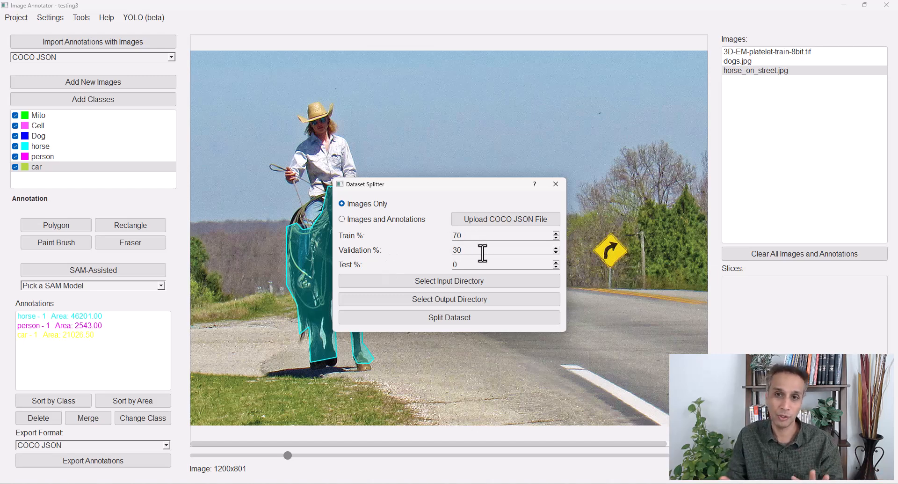
{"action": "left_click", "coordinate": [556, 183]}
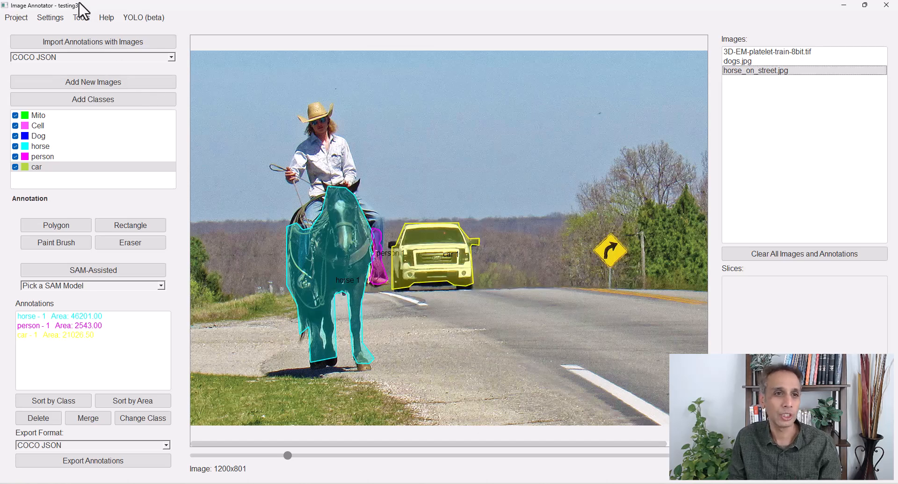
- Open the Stack to Slices tool to view its stack conversion options, and close it without converting
{"action": "left_click", "coordinate": [81, 19]}
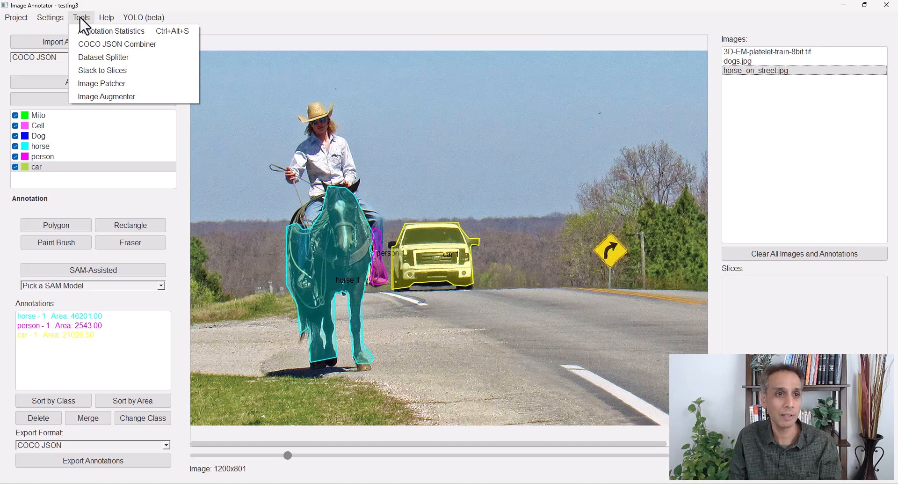
{"action": "left_click", "coordinate": [119, 71]}
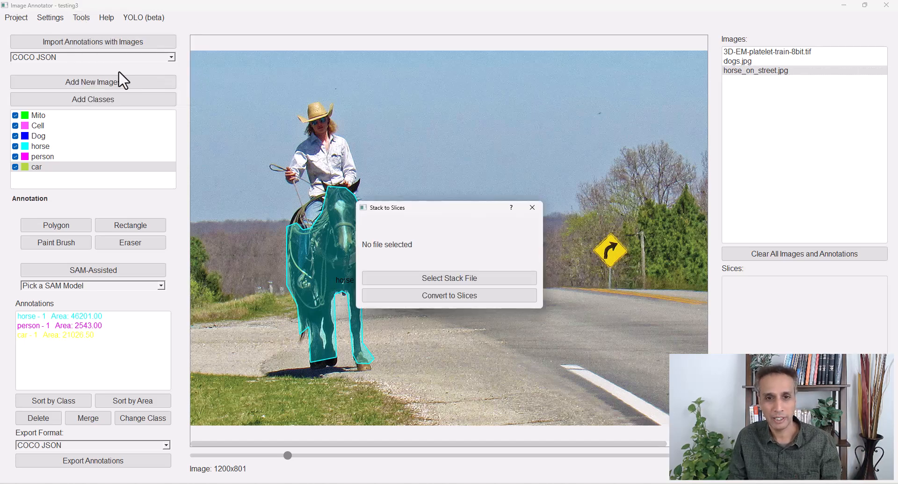
{"action": "left_click", "coordinate": [525, 213]}
- Open the Image Patcher to view its patch size and overlap settings, and close it without patching
{"action": "left_click", "coordinate": [80, 18]}
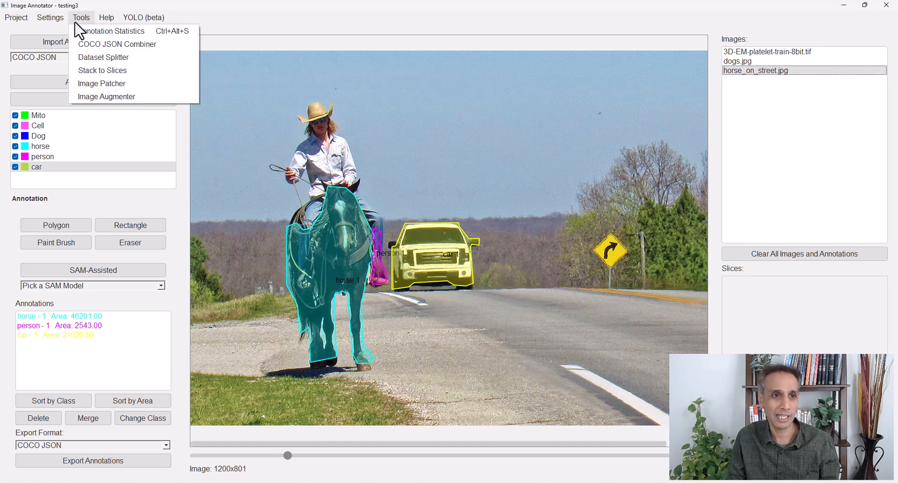
{"action": "left_click", "coordinate": [126, 86]}
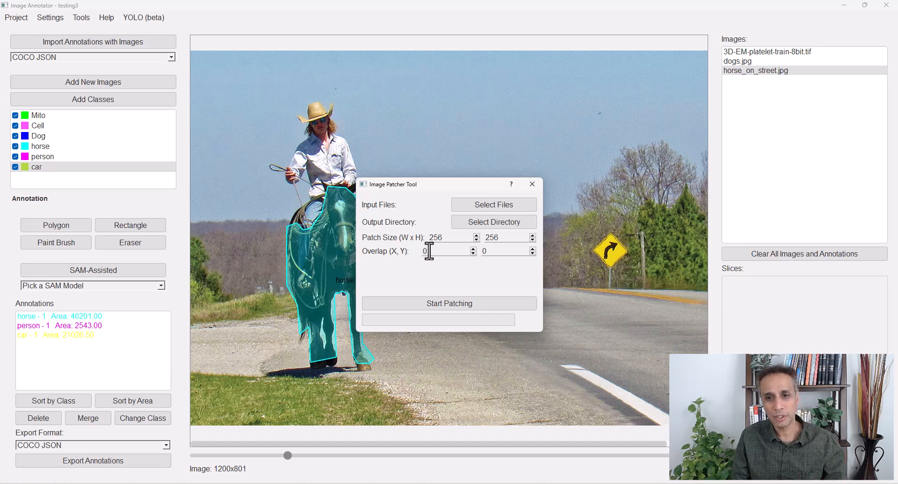
{"action": "left_click", "coordinate": [532, 182]}
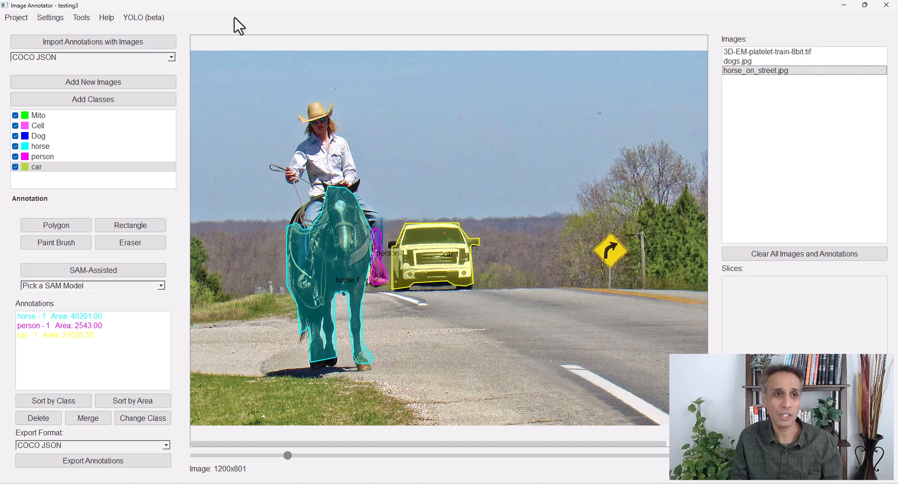
- Open the Image Augmenter to view its transformations and COCO JSON augmentation options, and close it without augmenting
{"action": "left_click", "coordinate": [93, 19]}
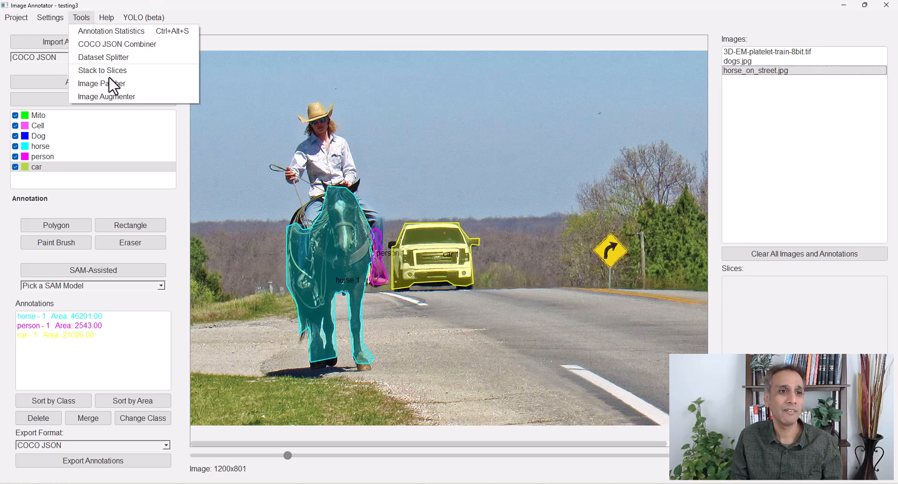
{"action": "left_click", "coordinate": [121, 98]}
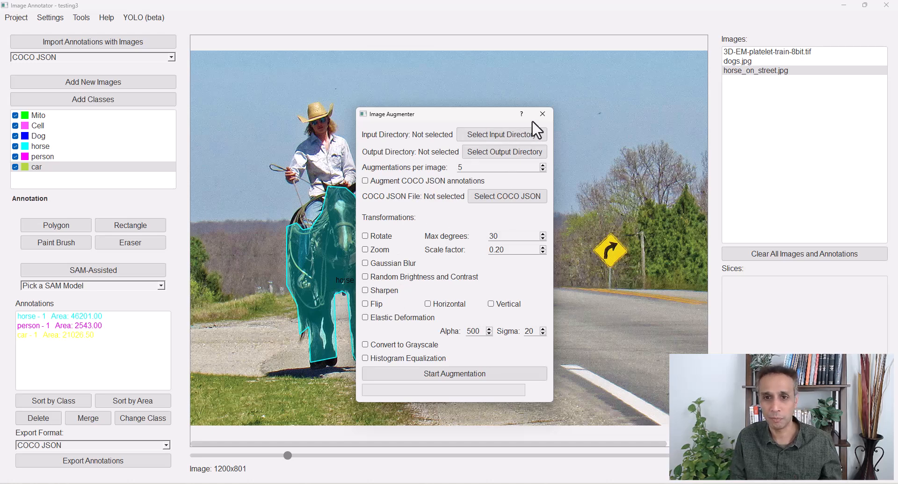
{"action": "left_click", "coordinate": [542, 113]}
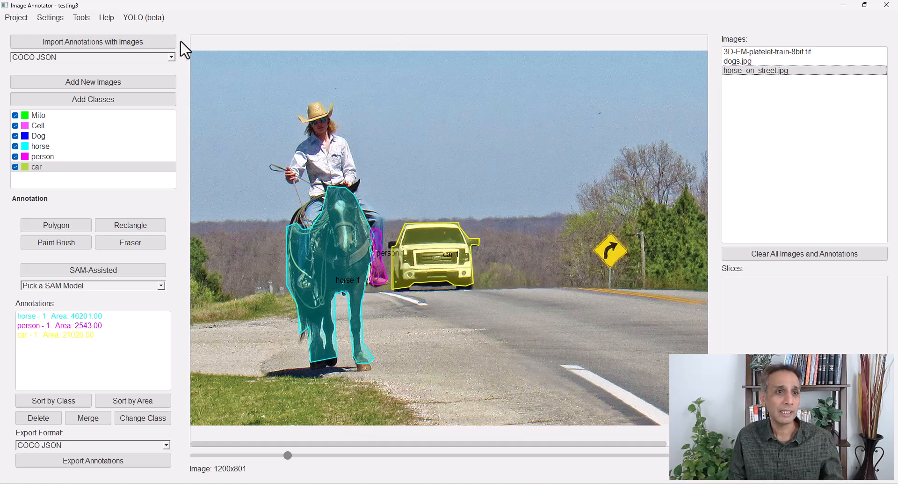
{"action": "left_click", "coordinate": [81, 18]}
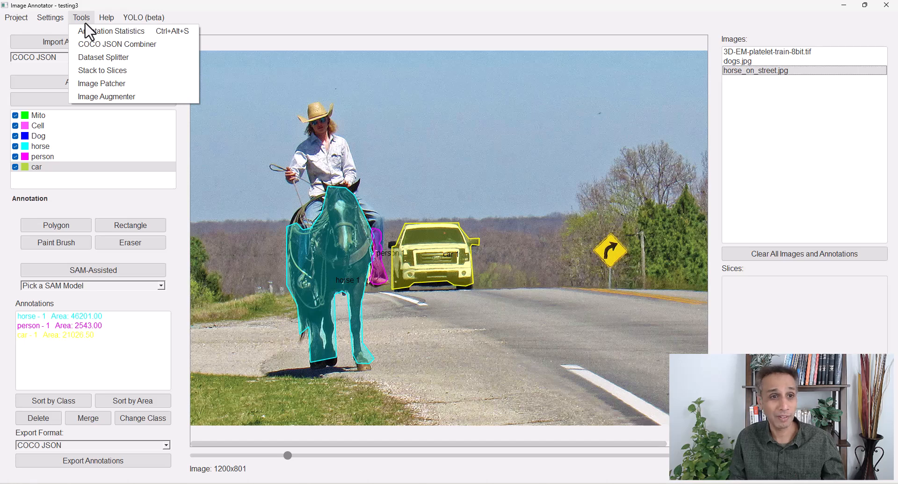
{"action": "mouse_move", "coordinate": [144, 18]}
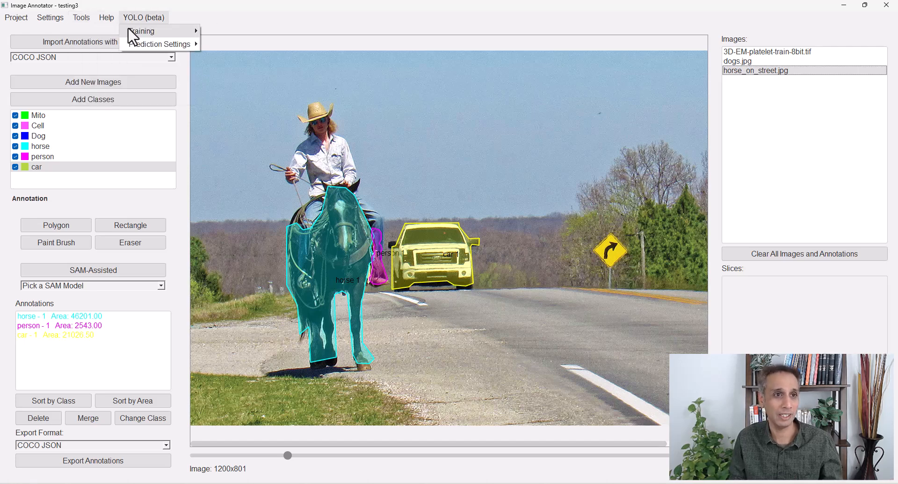